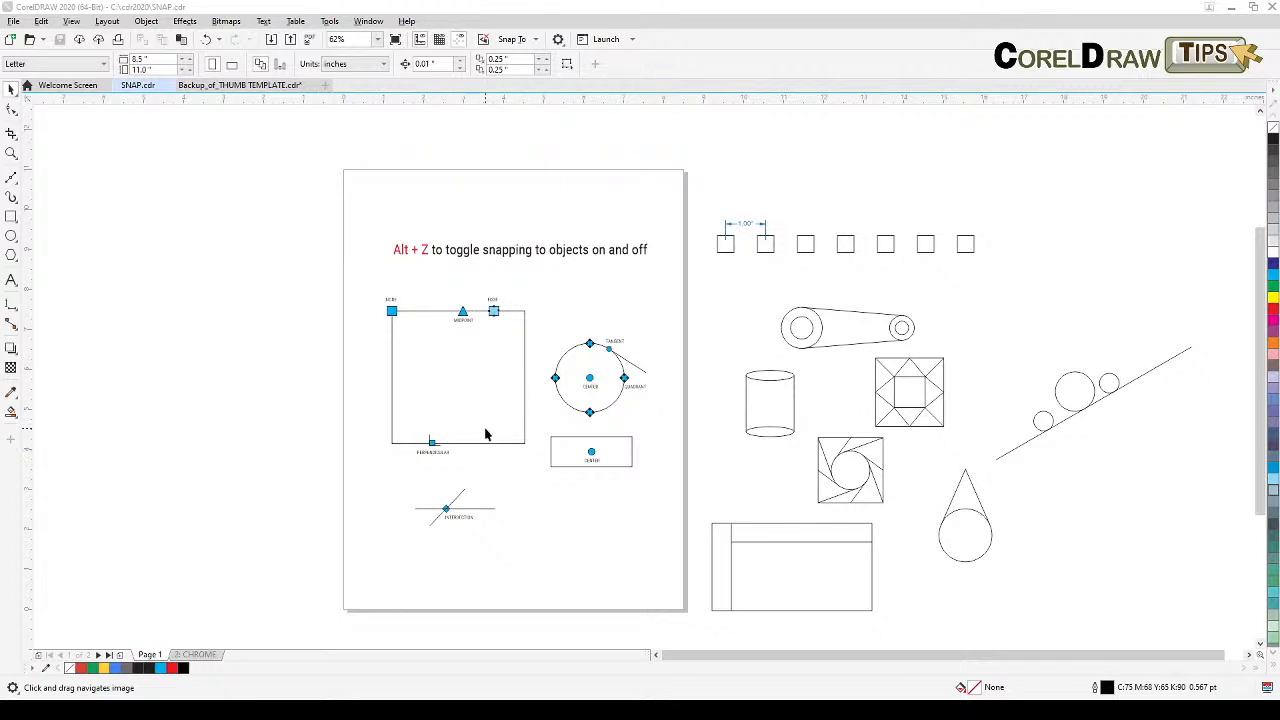
Step: Check the Snap To options under the View menu, including snapping to objects
{"action": "scroll", "coordinate": [532, 270], "scroll_direction": "up", "scroll_amount": 2}
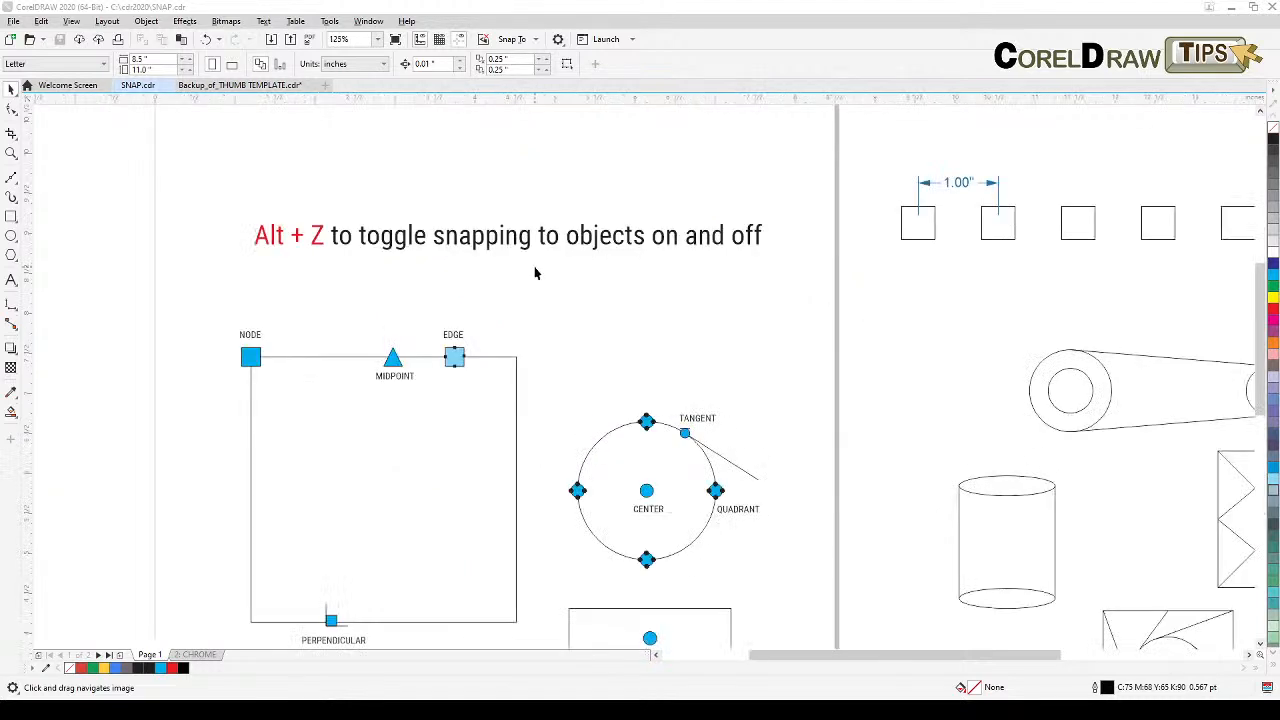
{"action": "left_click_drag", "start_coordinate": [527, 345], "coordinate": [740, 333]}
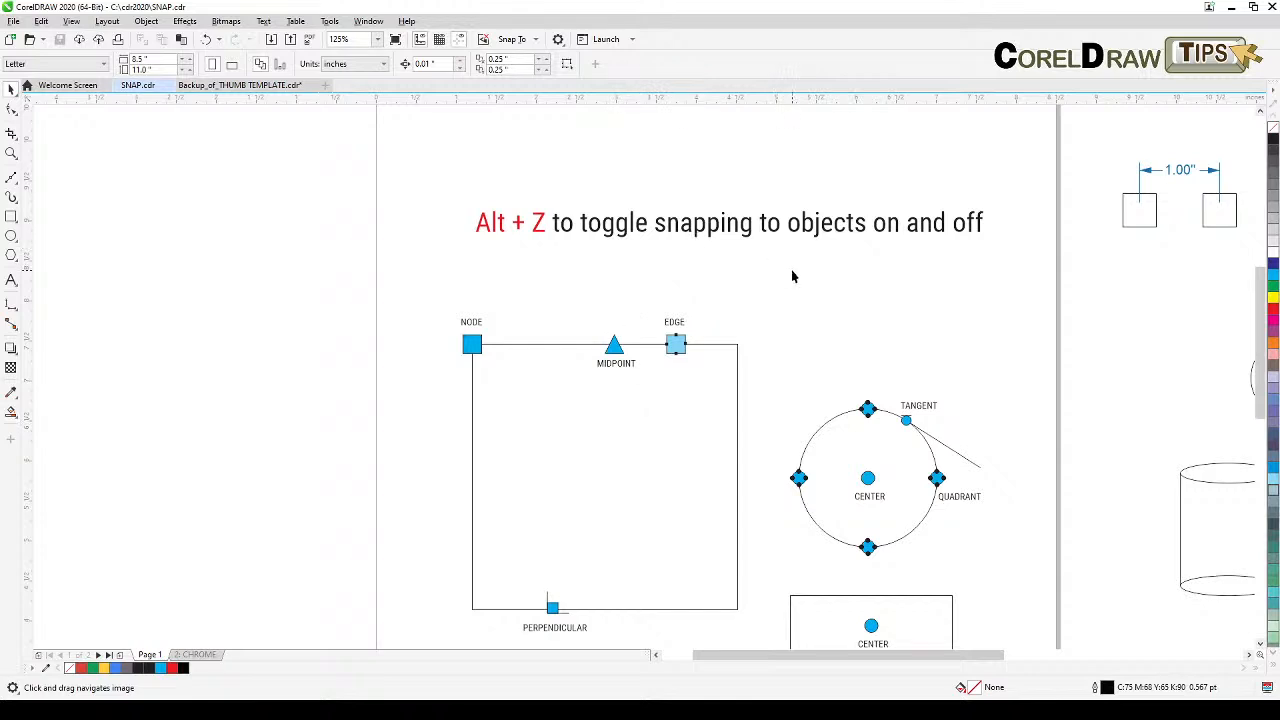
{"action": "left_click_drag", "start_coordinate": [729, 335], "coordinate": [738, 328]}
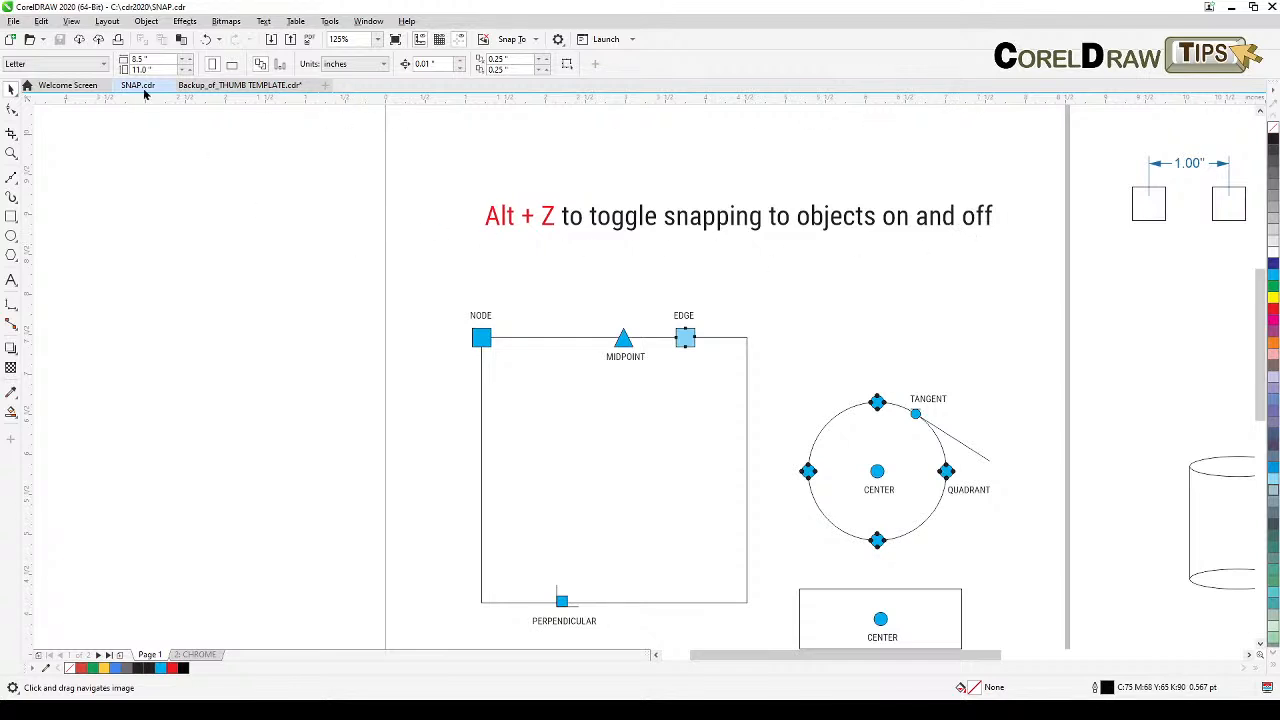
{"action": "left_click", "coordinate": [72, 21]}
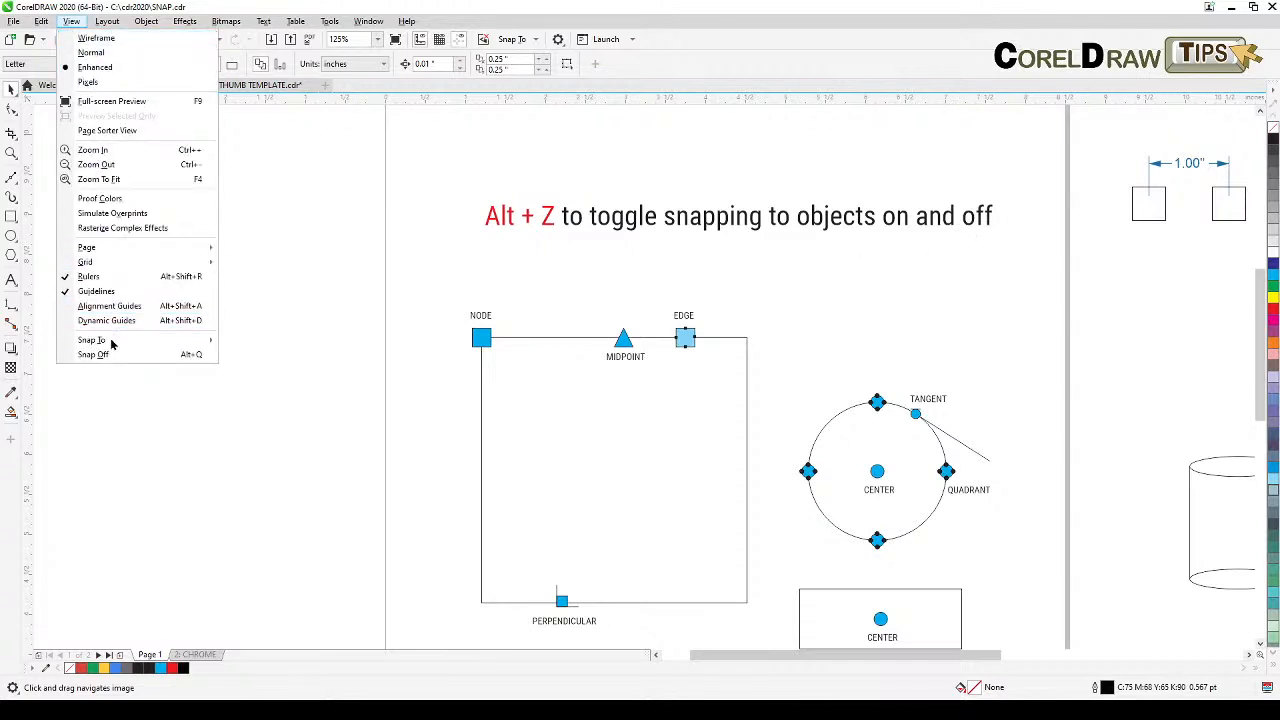
{"action": "mouse_move", "coordinate": [110, 346]}
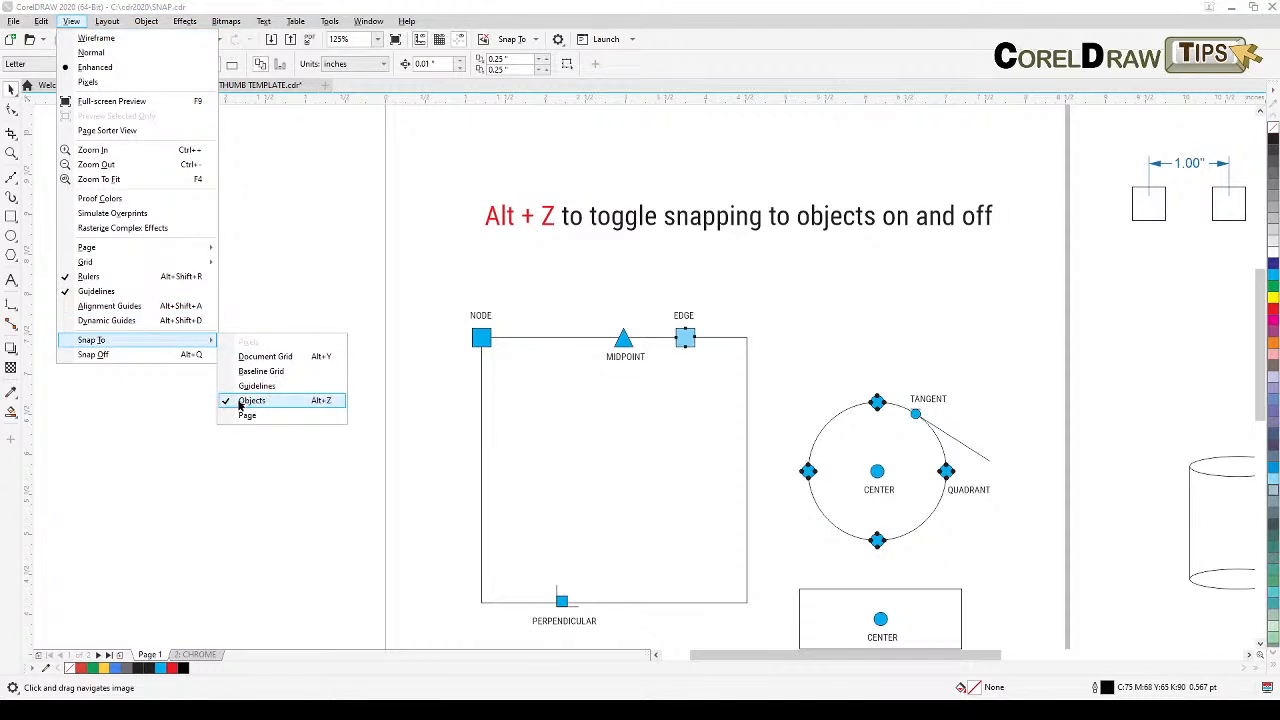
{"action": "left_click", "coordinate": [248, 498]}
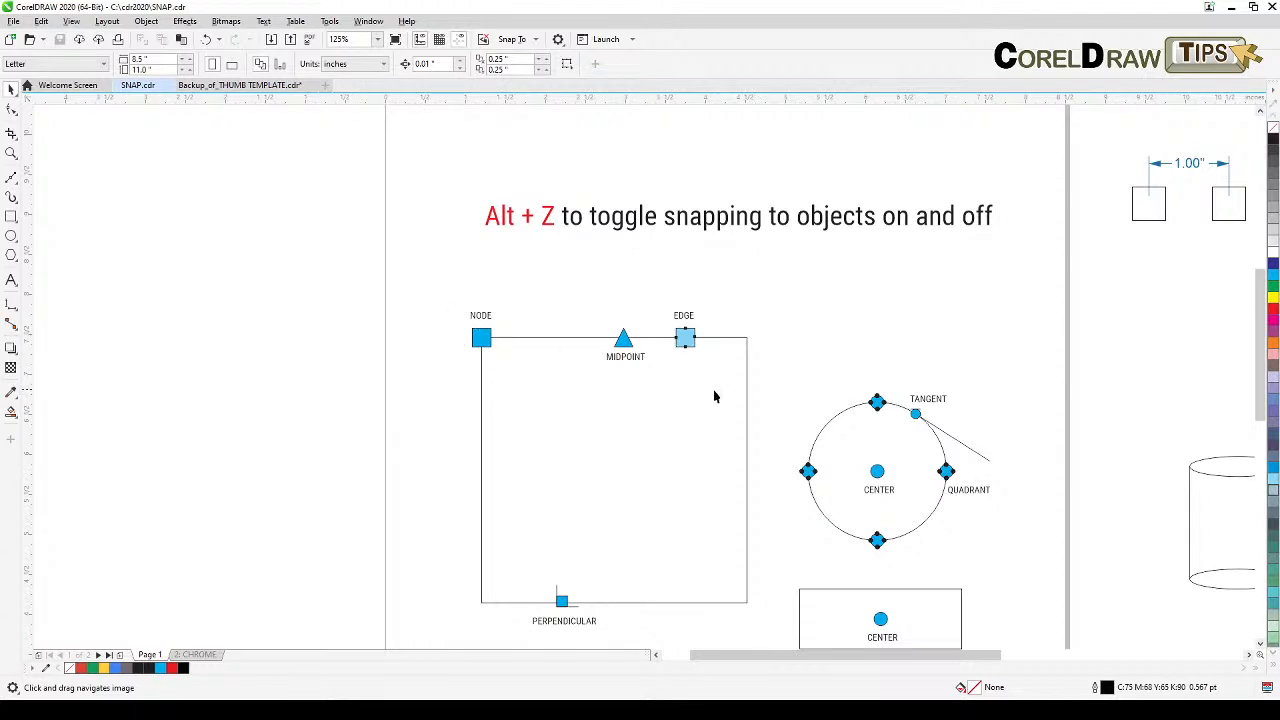
{"action": "left_click_drag", "start_coordinate": [529, 406], "coordinate": [507, 334]}
{"action": "left_click_drag", "start_coordinate": [561, 376], "coordinate": [531, 380]}
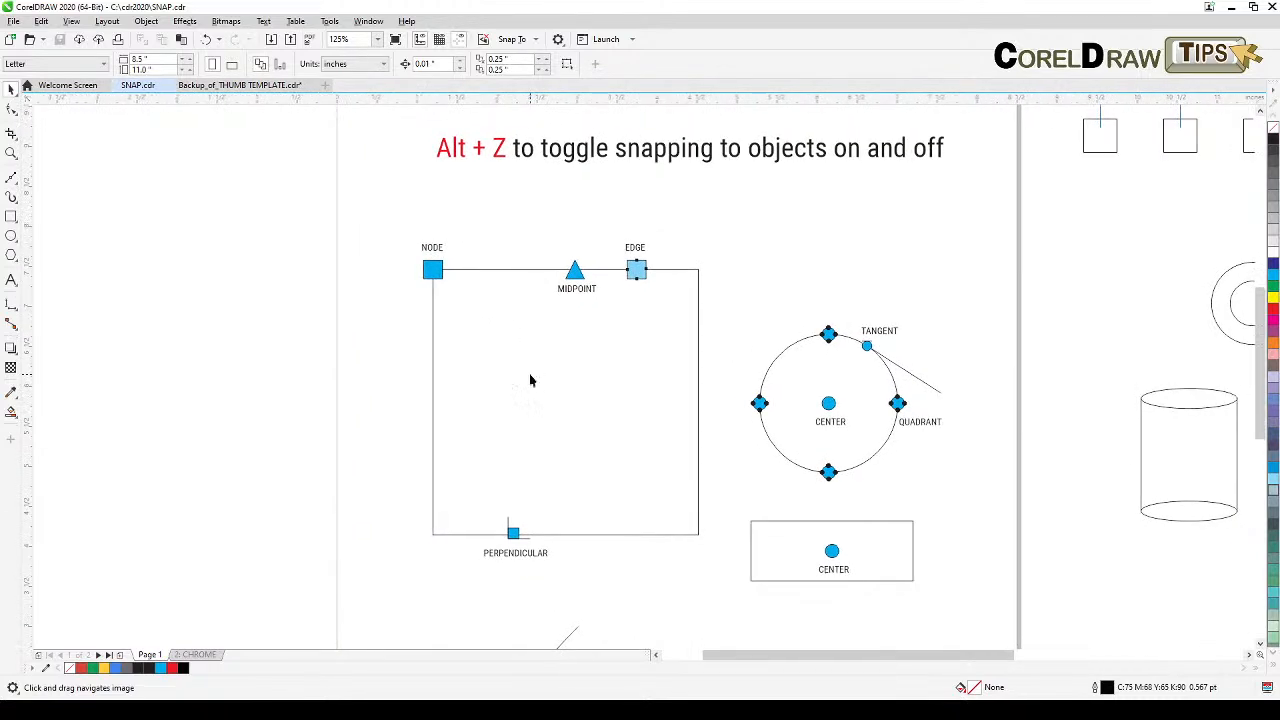
{"action": "left_click", "coordinate": [437, 270]}
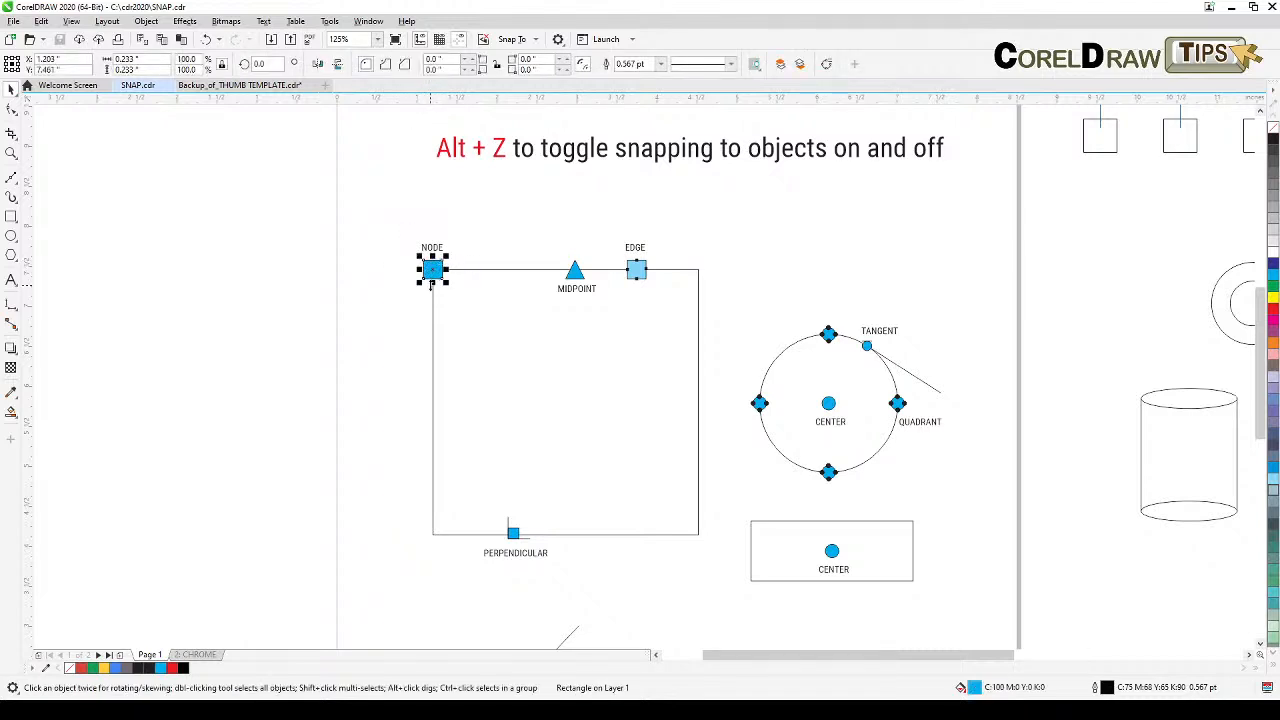
{"action": "left_click", "coordinate": [412, 307]}
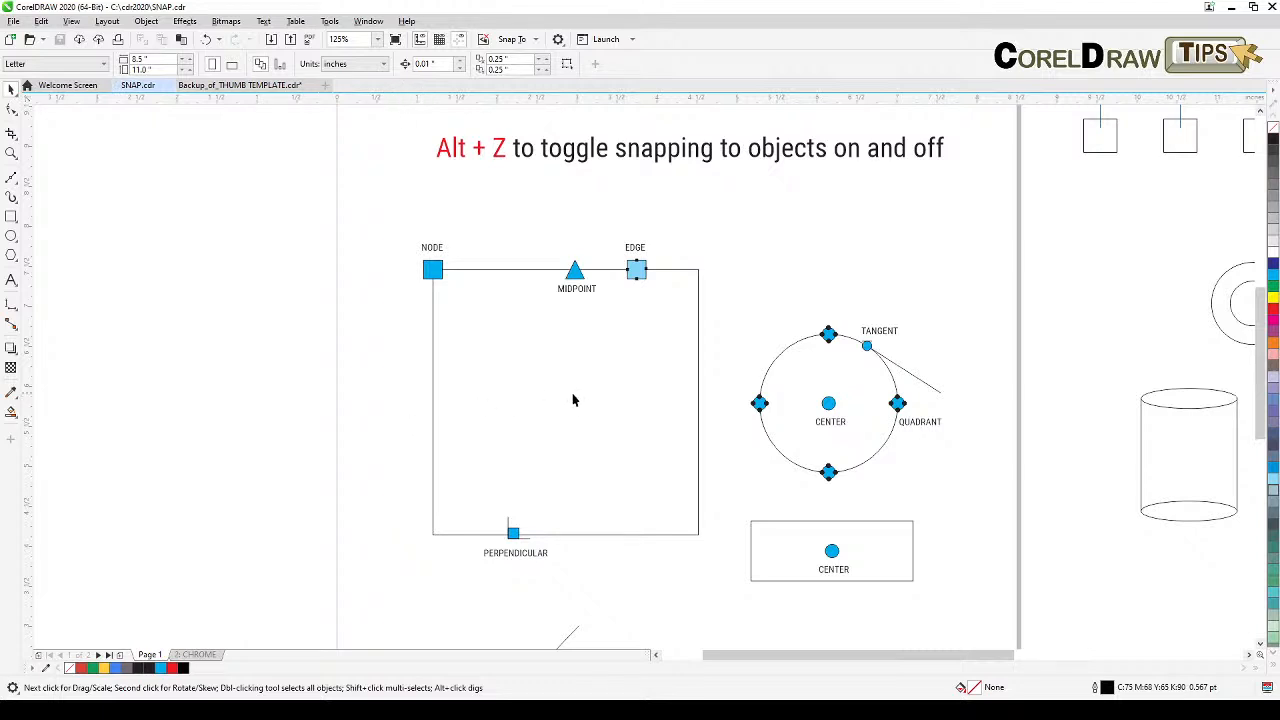
Step: Draw a rectangle about 2.9 by 1.4 inches in the empty area left of the page
{"action": "left_click_drag", "start_coordinate": [593, 381], "coordinate": [511, 388]}
{"action": "left_click_drag", "start_coordinate": [390, 358], "coordinate": [455, 338]}
{"action": "left_click_drag", "start_coordinate": [412, 276], "coordinate": [726, 288]}
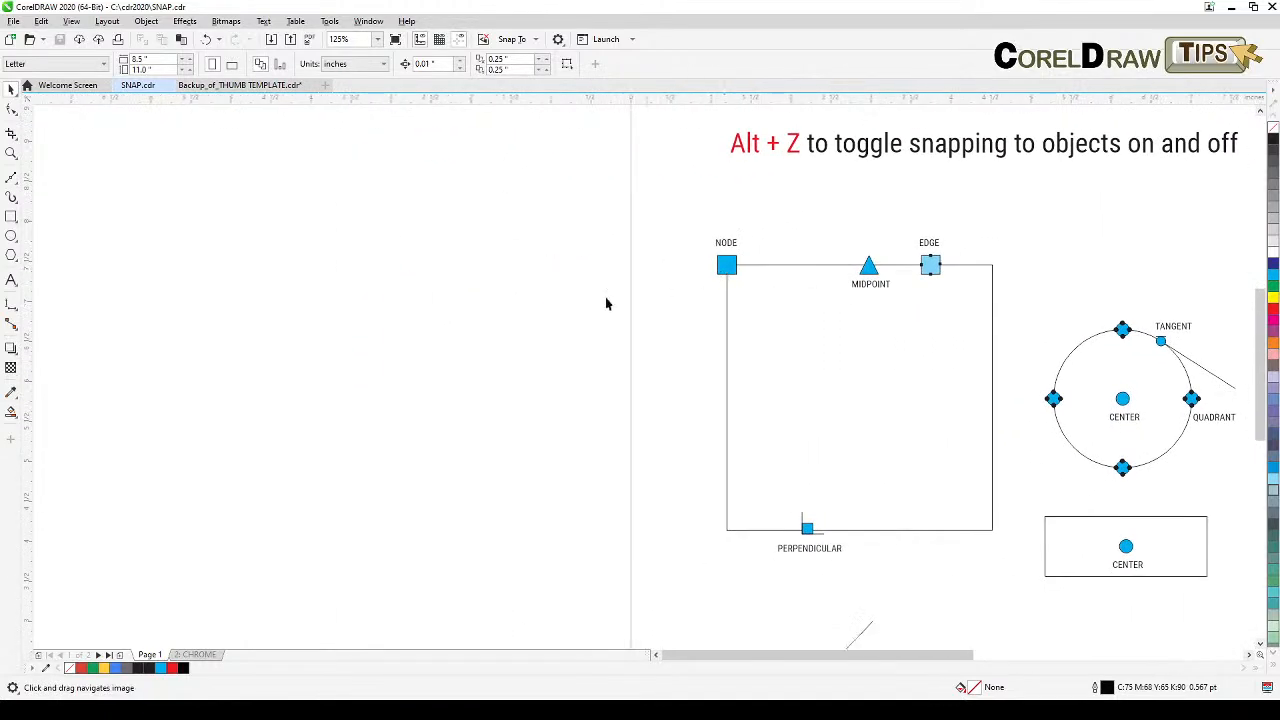
{"action": "left_click", "coordinate": [11, 218]}
{"action": "left_click_drag", "start_coordinate": [345, 314], "coordinate": [583, 443]}
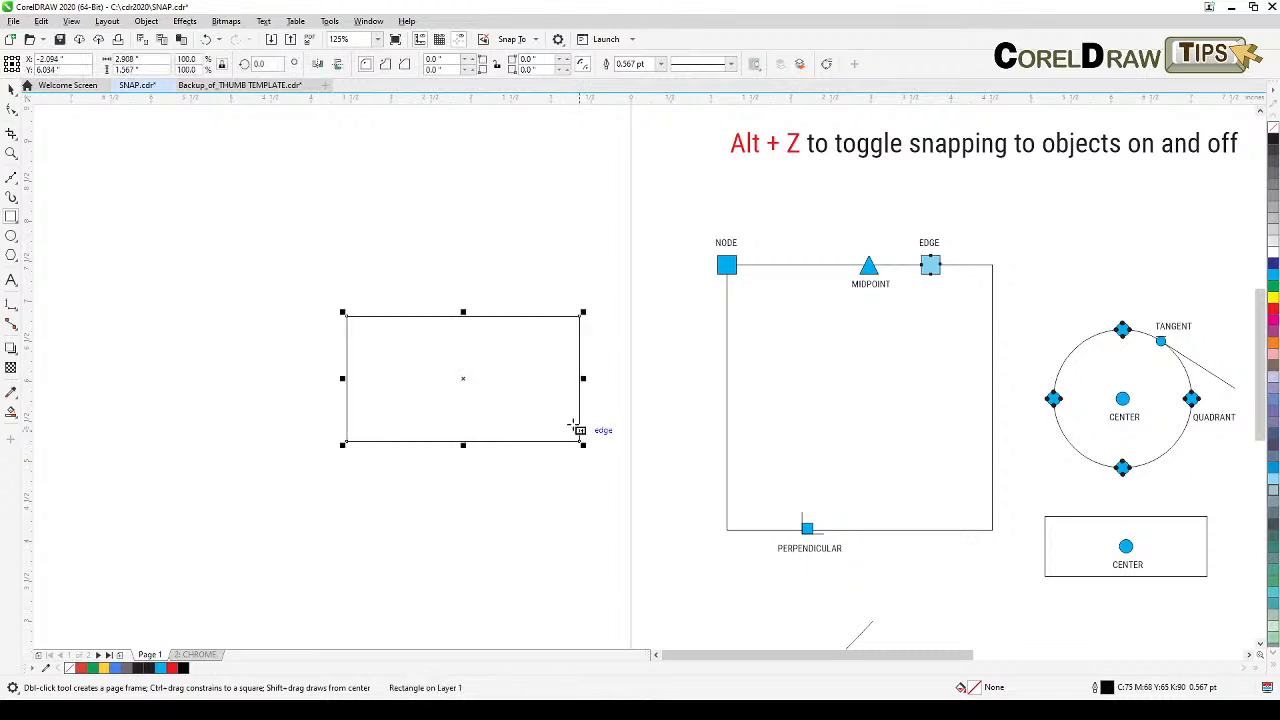
Step: Draw a circle about 0.64 inches across to the left of the rectangle
{"action": "left_click", "coordinate": [11, 237]}
{"action": "left_click_drag", "start_coordinate": [180, 265], "coordinate": [240, 323]}
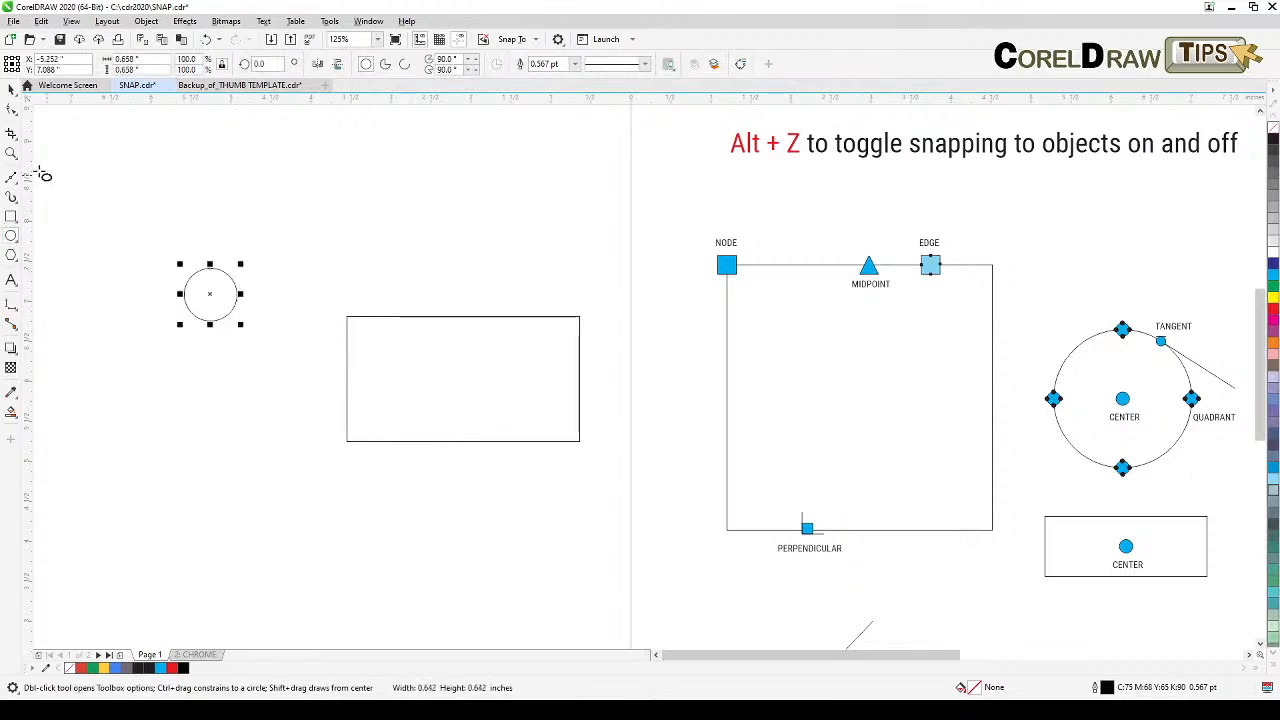
Step: Draw a straight line above the rectangle with the 2-point line tool
{"action": "left_click", "coordinate": [8, 176]}
{"action": "left_click", "coordinate": [301, 204]}
{"action": "left_click", "coordinate": [532, 246]}
{"action": "left_click", "coordinate": [11, 88]}
Step: Move the rectangle so its center snaps onto the right end of the line
{"action": "left_click", "coordinate": [455, 490]}
{"action": "left_click", "coordinate": [496, 442]}
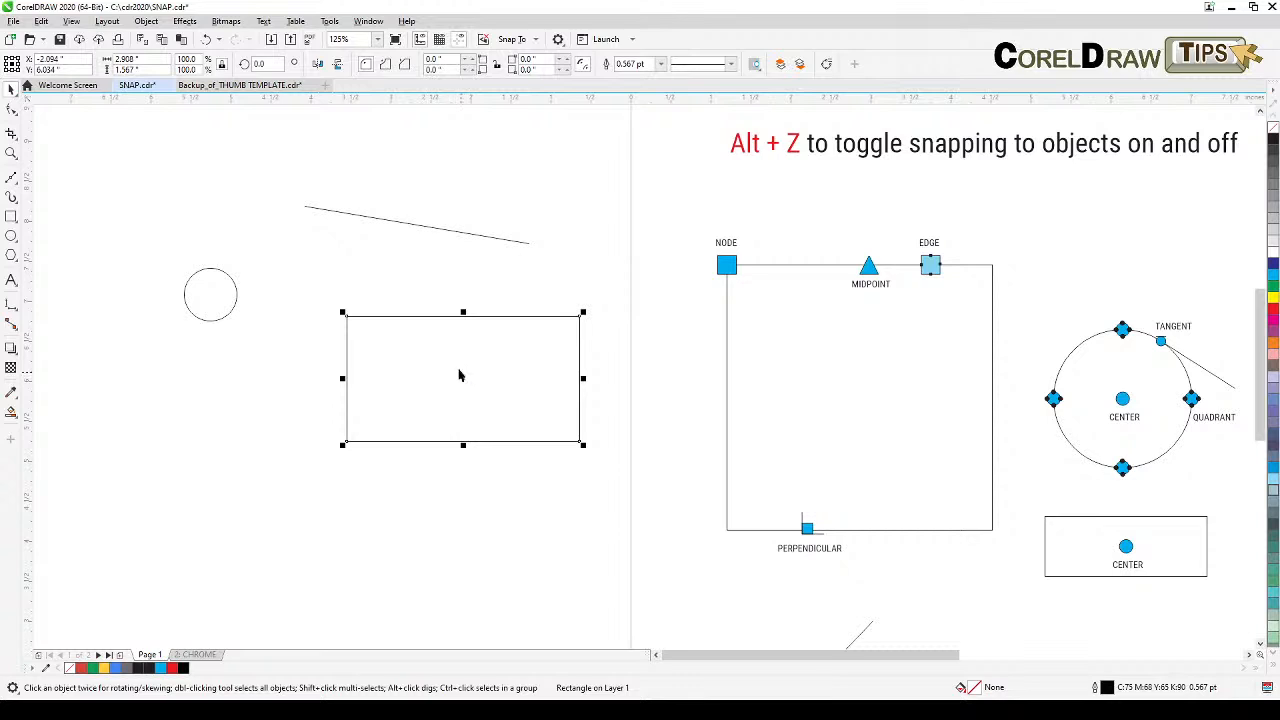
{"action": "left_click_drag", "start_coordinate": [461, 379], "coordinate": [530, 250]}
{"action": "left_click", "coordinate": [543, 461]}
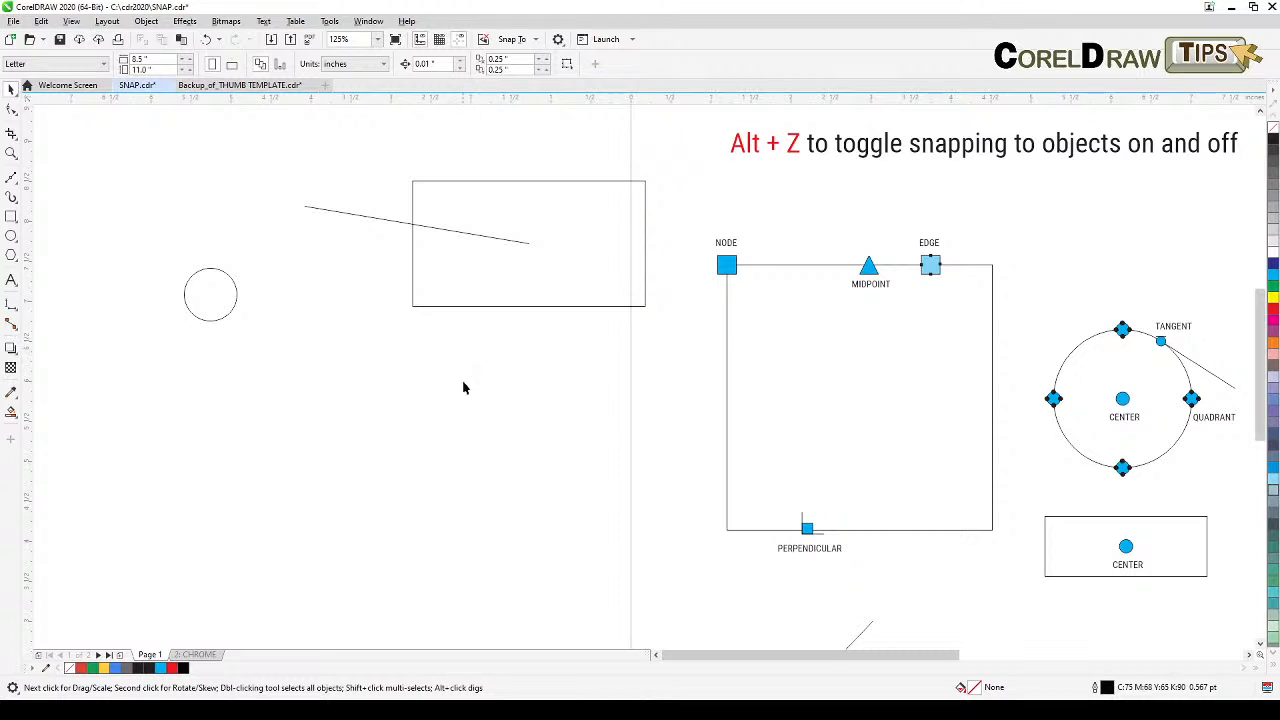
{"action": "left_click_drag", "start_coordinate": [789, 409], "coordinate": [669, 394]}
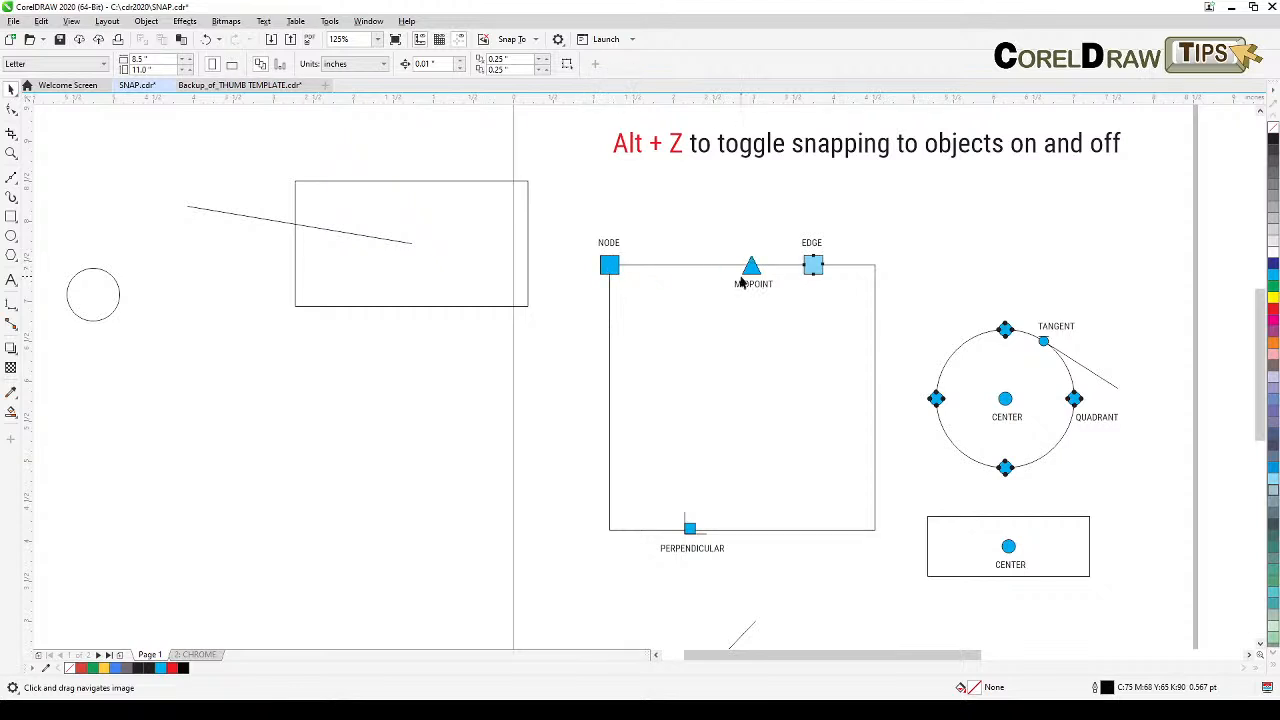
{"action": "left_click", "coordinate": [11, 177]}
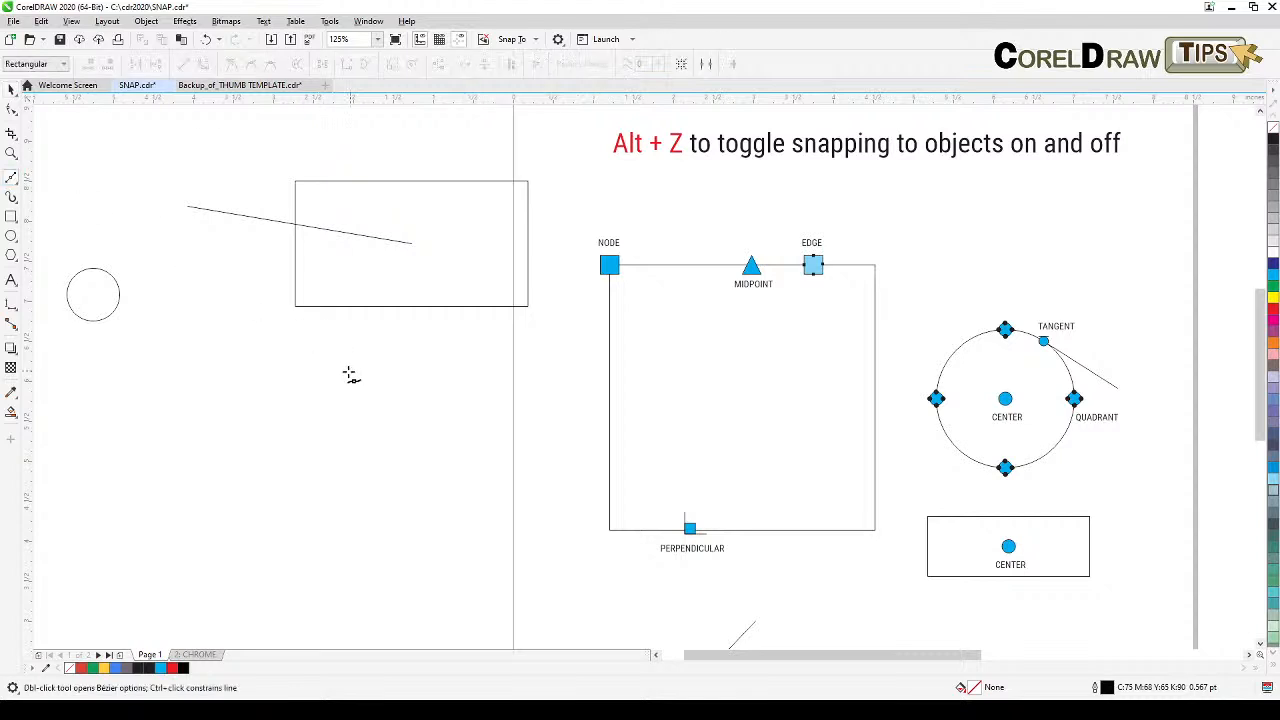
{"action": "left_click", "coordinate": [258, 410]}
{"action": "left_click", "coordinate": [10, 90]}
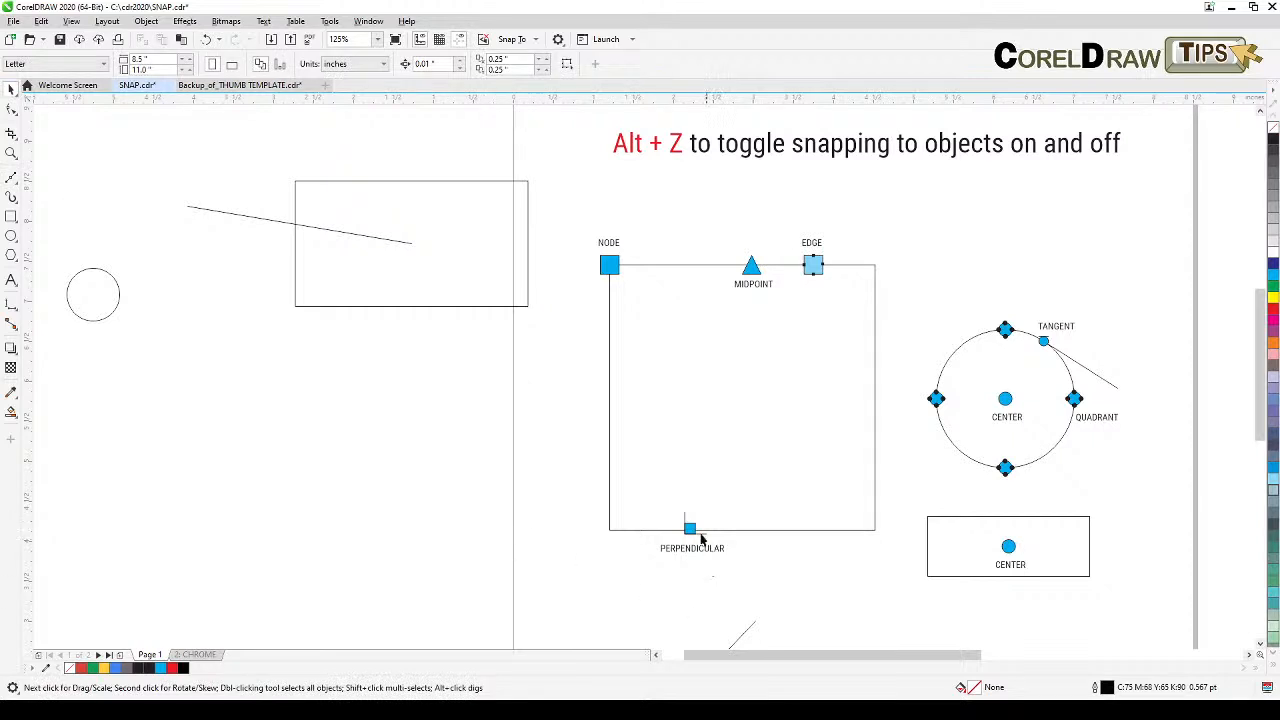
Step: Draw a circle about 1.1 inches across above the tangent example on the page
{"action": "left_click_drag", "start_coordinate": [995, 500], "coordinate": [845, 472]}
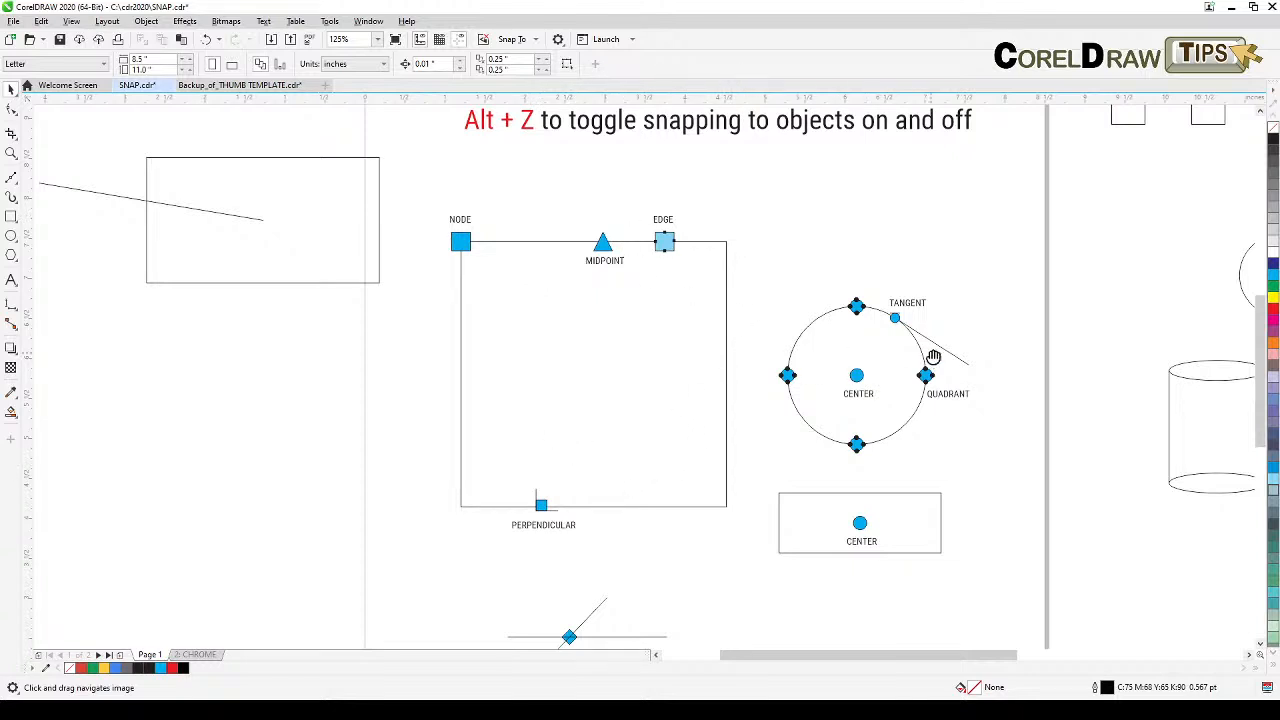
{"action": "left_click_drag", "start_coordinate": [930, 358], "coordinate": [838, 336]}
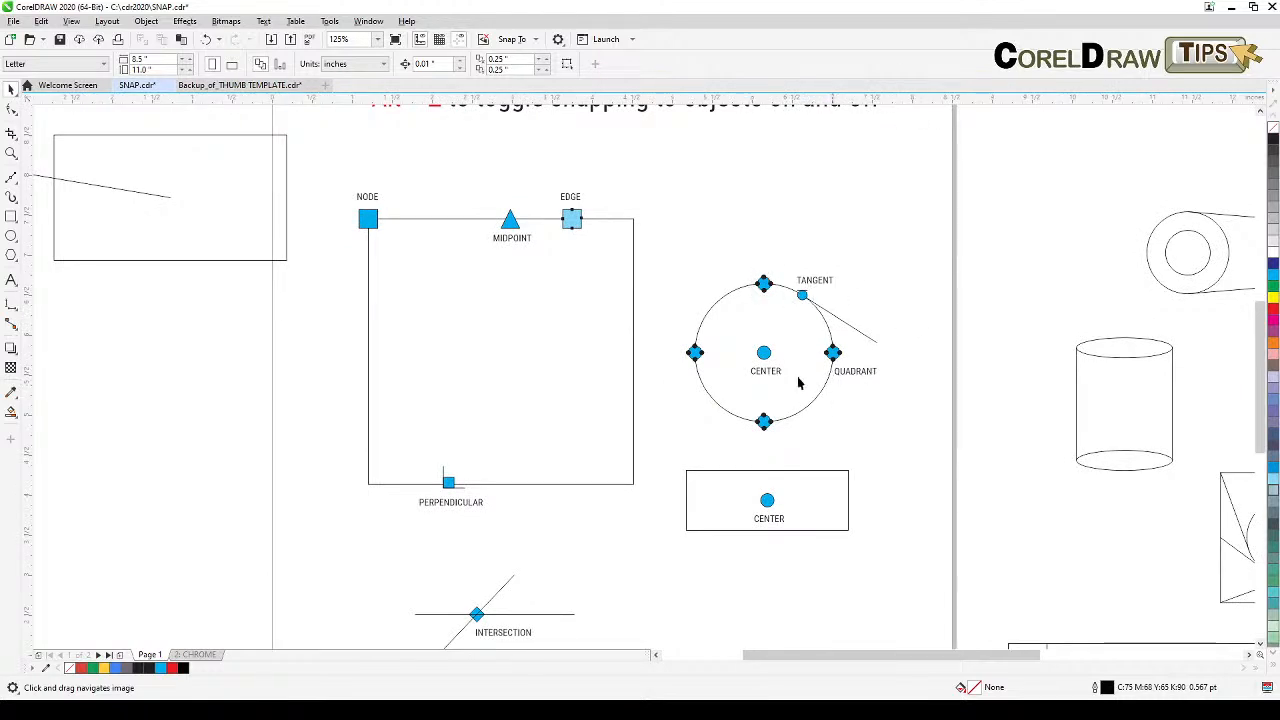
{"action": "left_click_drag", "start_coordinate": [776, 377], "coordinate": [749, 408]}
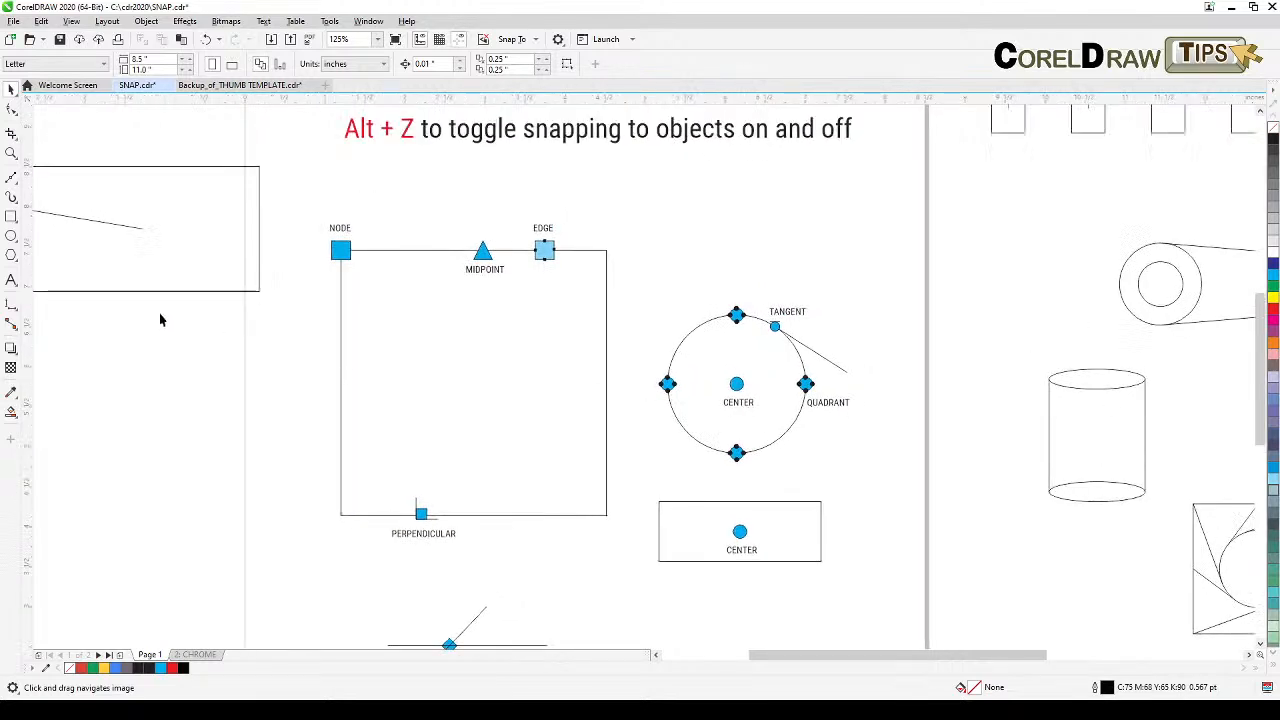
{"action": "left_click", "coordinate": [11, 237]}
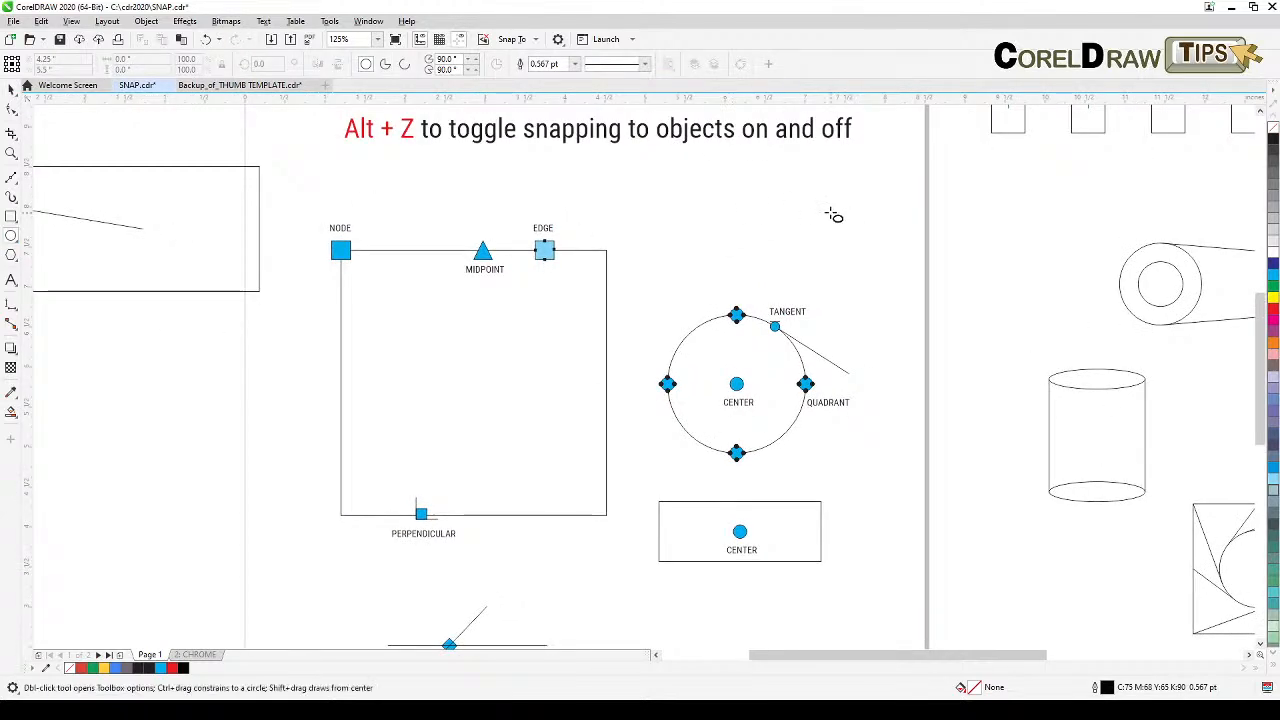
{"action": "left_click_drag", "start_coordinate": [810, 206], "coordinate": [881, 324]}
{"action": "scroll", "coordinate": [874, 291], "scroll_direction": "up", "scroll_amount": 1}
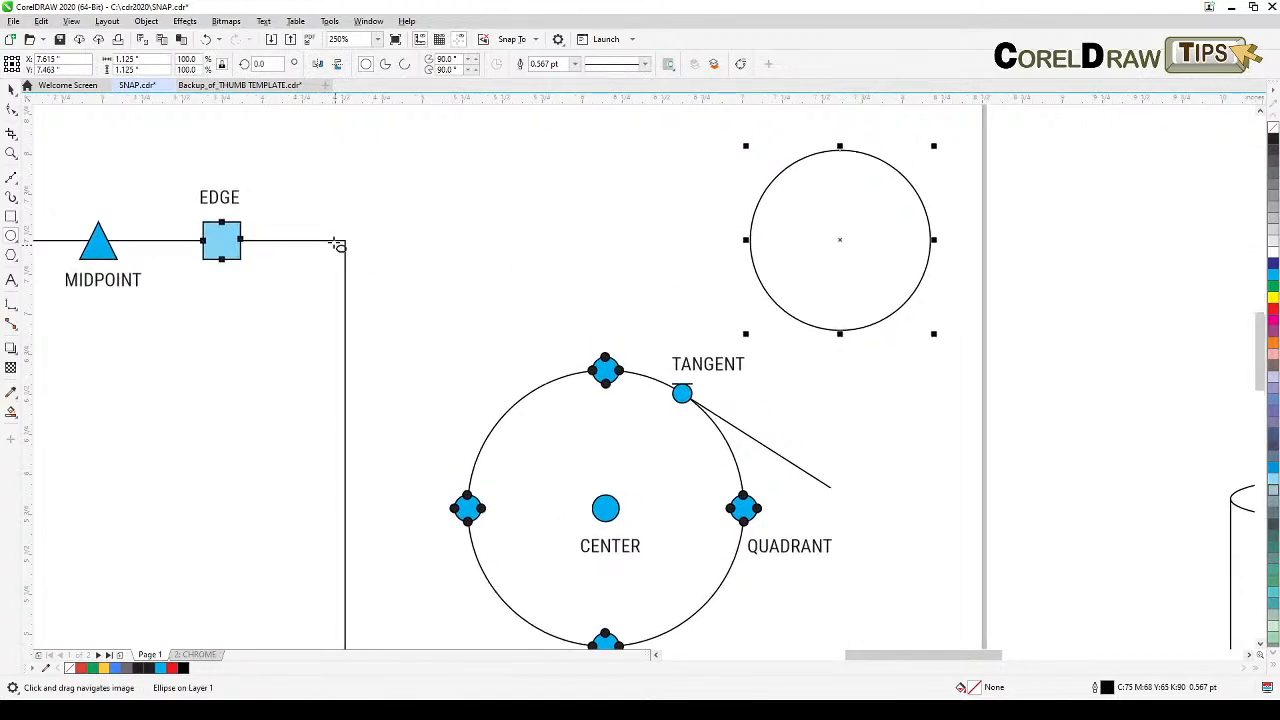
{"action": "left_click", "coordinate": [543, 243]}
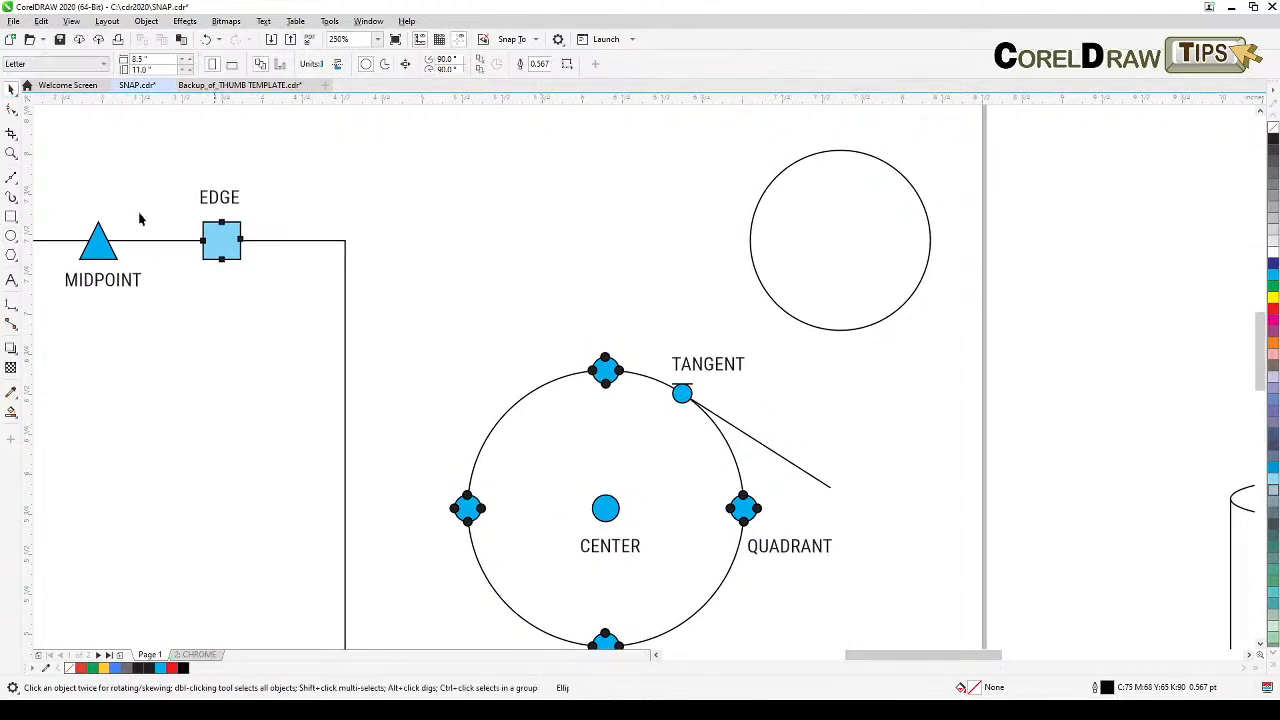
Step: Draw a short straight line to the left of the new circle
{"action": "left_click", "coordinate": [9, 178]}
{"action": "left_click", "coordinate": [413, 191]}
{"action": "left_click", "coordinate": [515, 222]}
{"action": "left_click", "coordinate": [12, 89]}
Step: Move the circle so its center snaps onto the right end of the short line
{"action": "left_click", "coordinate": [777, 166]}
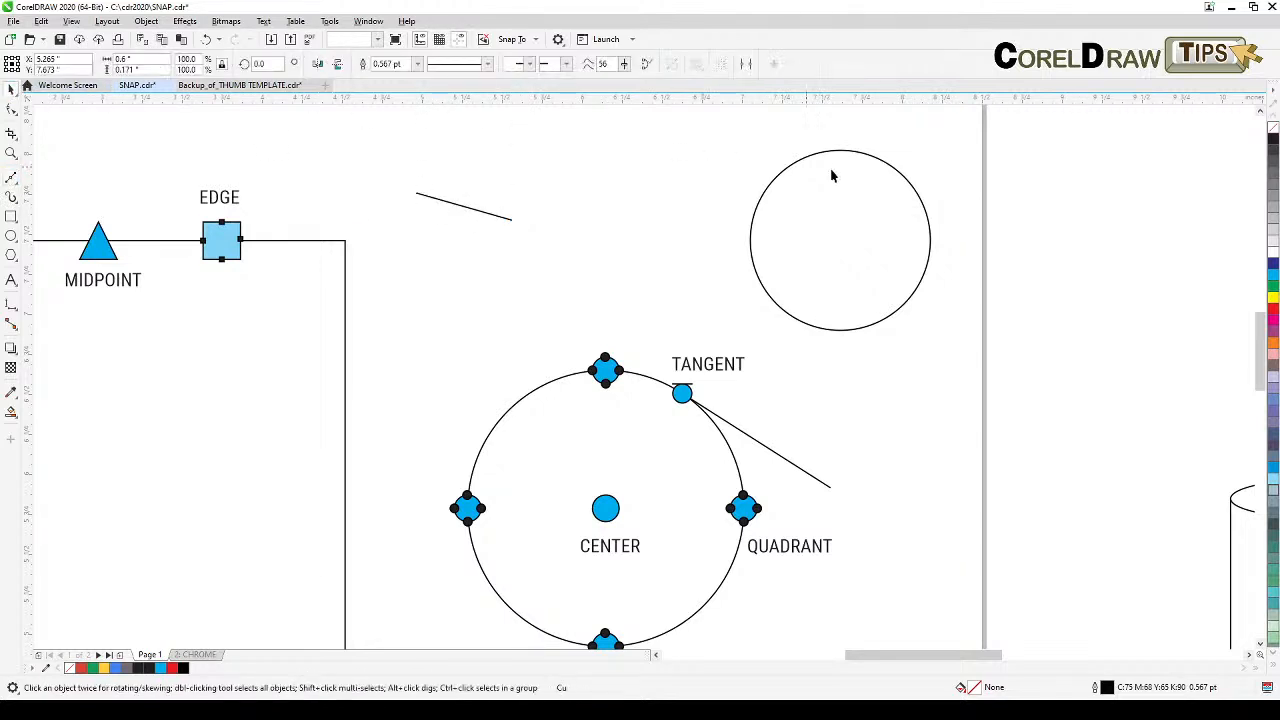
{"action": "left_click", "coordinate": [874, 157]}
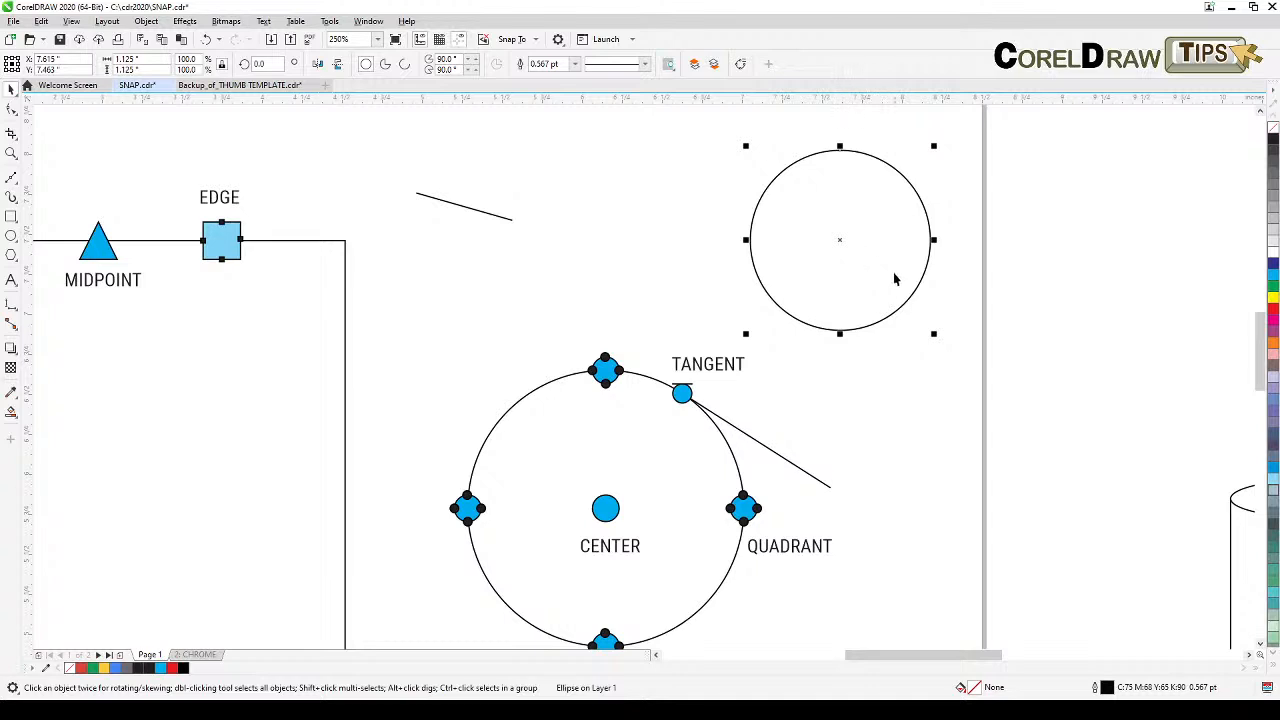
{"action": "left_click_drag", "start_coordinate": [840, 239], "coordinate": [512, 221]}
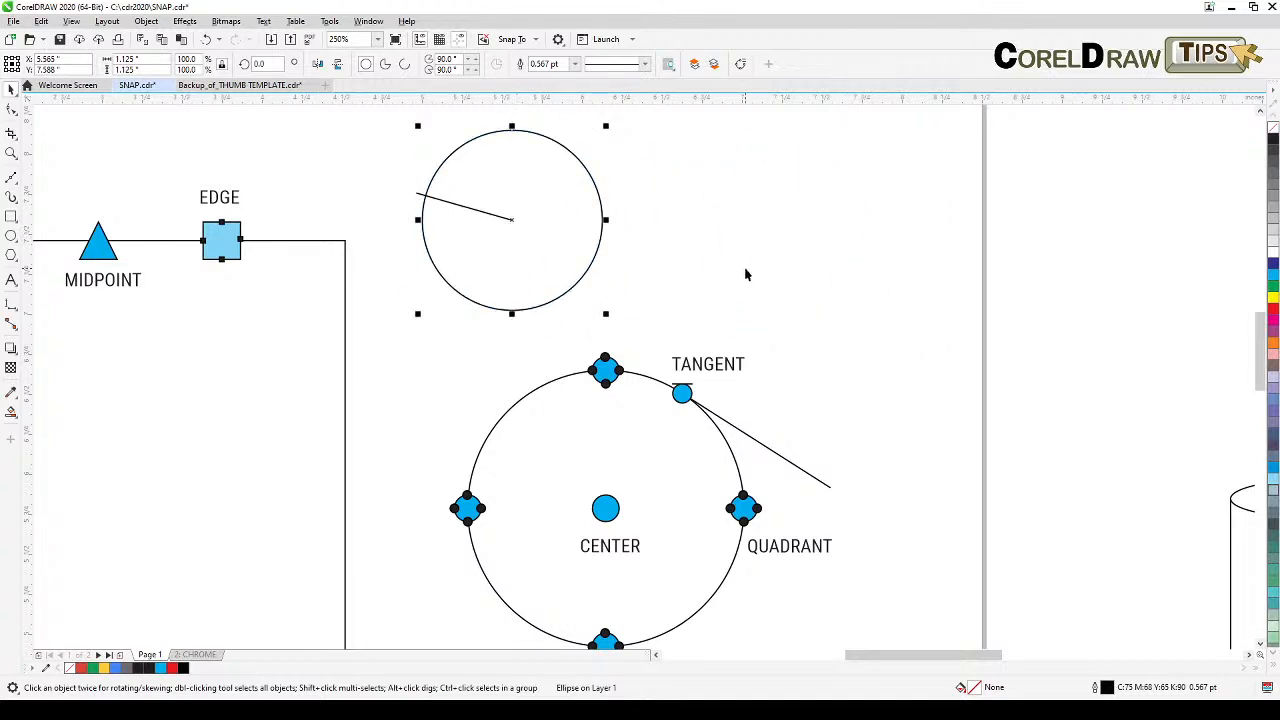
Step: Move the circle back off the short line to its spot beside it
{"action": "left_click", "coordinate": [745, 271]}
{"action": "left_click_drag", "start_coordinate": [658, 254], "coordinate": [993, 256]}
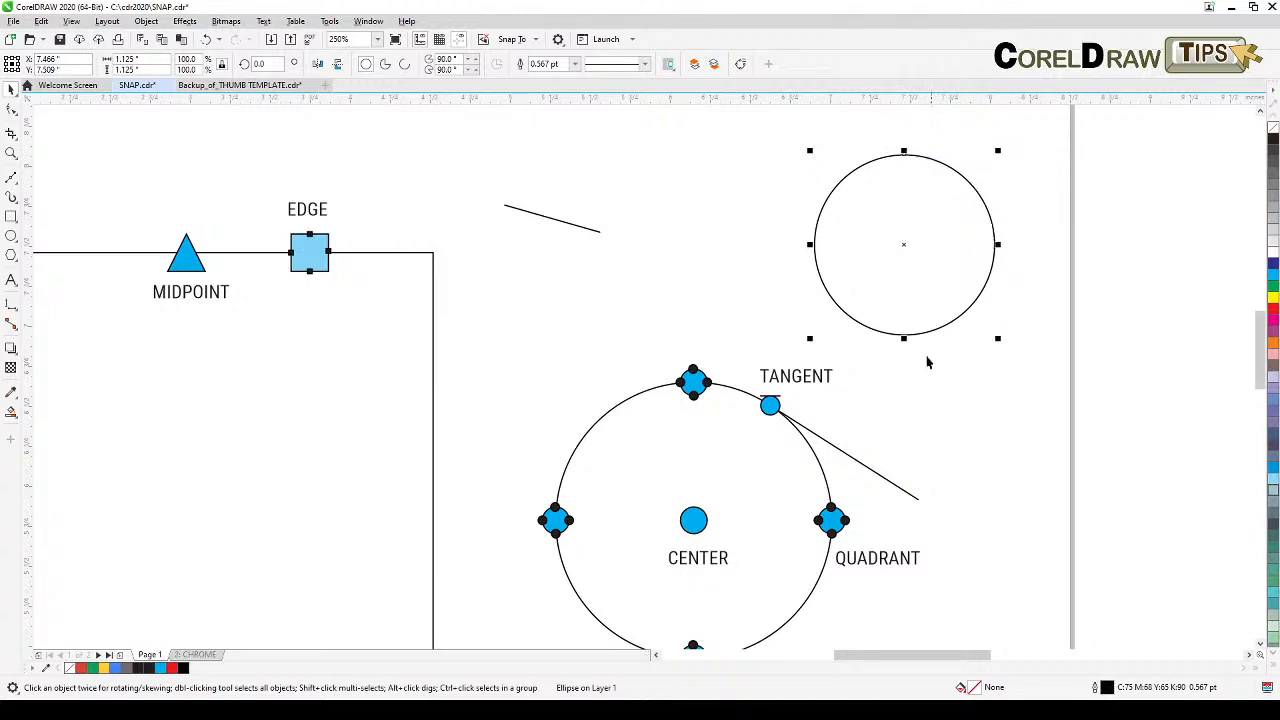
Step: Draw a diagonal line to the right of the intersection example
{"action": "left_click_drag", "start_coordinate": [890, 484], "coordinate": [876, 366]}
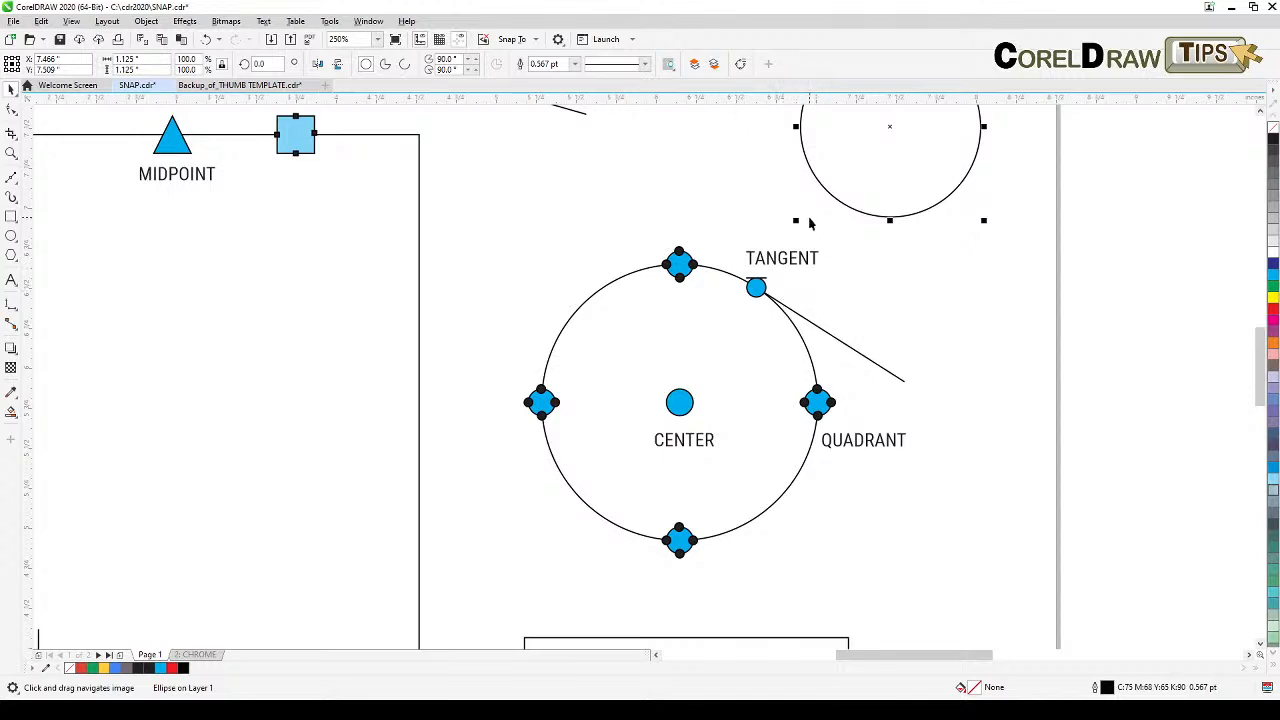
{"action": "scroll", "coordinate": [820, 303], "scroll_direction": "down", "scroll_amount": 2}
{"action": "left_click_drag", "start_coordinate": [914, 520], "coordinate": [886, 320]}
{"action": "left_click_drag", "start_coordinate": [828, 422], "coordinate": [945, 429]}
{"action": "scroll", "coordinate": [511, 499], "scroll_direction": "up", "scroll_amount": 1}
{"action": "left_click_drag", "start_coordinate": [540, 479], "coordinate": [521, 546]}
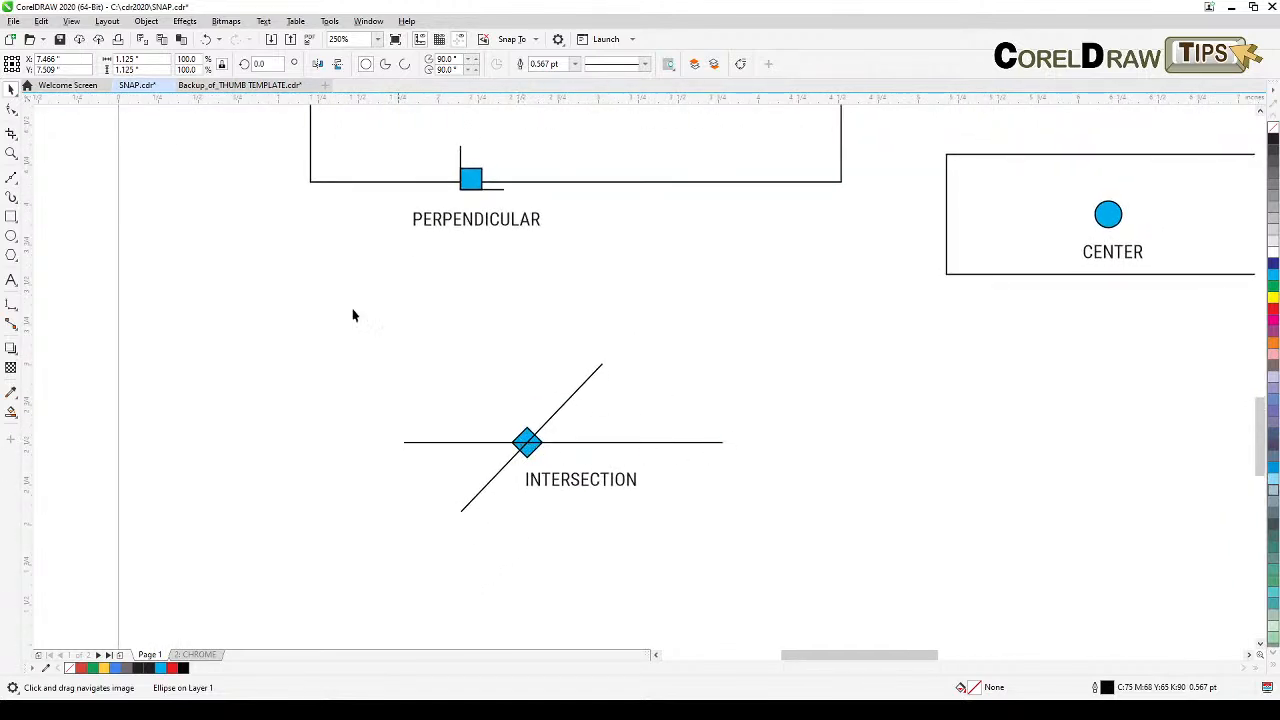
{"action": "left_click", "coordinate": [11, 178]}
{"action": "left_click", "coordinate": [765, 410]}
{"action": "left_click", "coordinate": [965, 555]}
Step: Draw a second diagonal line crossing the first one
{"action": "left_click", "coordinate": [940, 422]}
{"action": "left_click", "coordinate": [707, 575]}
{"action": "left_click", "coordinate": [11, 91]}
{"action": "left_click", "coordinate": [630, 298]}
Step: Draw a vertical line starting from the intersection of the two diagonal lines
{"action": "left_click", "coordinate": [11, 178]}
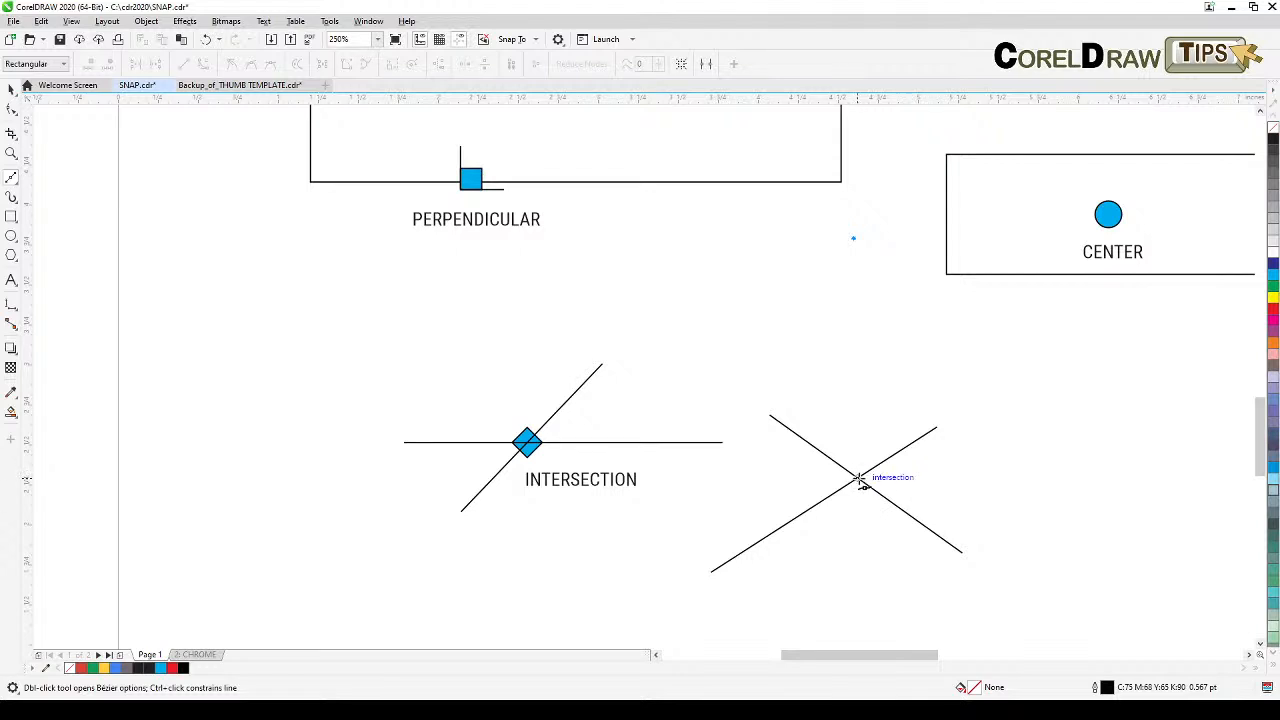
{"action": "left_click", "coordinate": [858, 478]}
{"action": "key", "text": "space"}
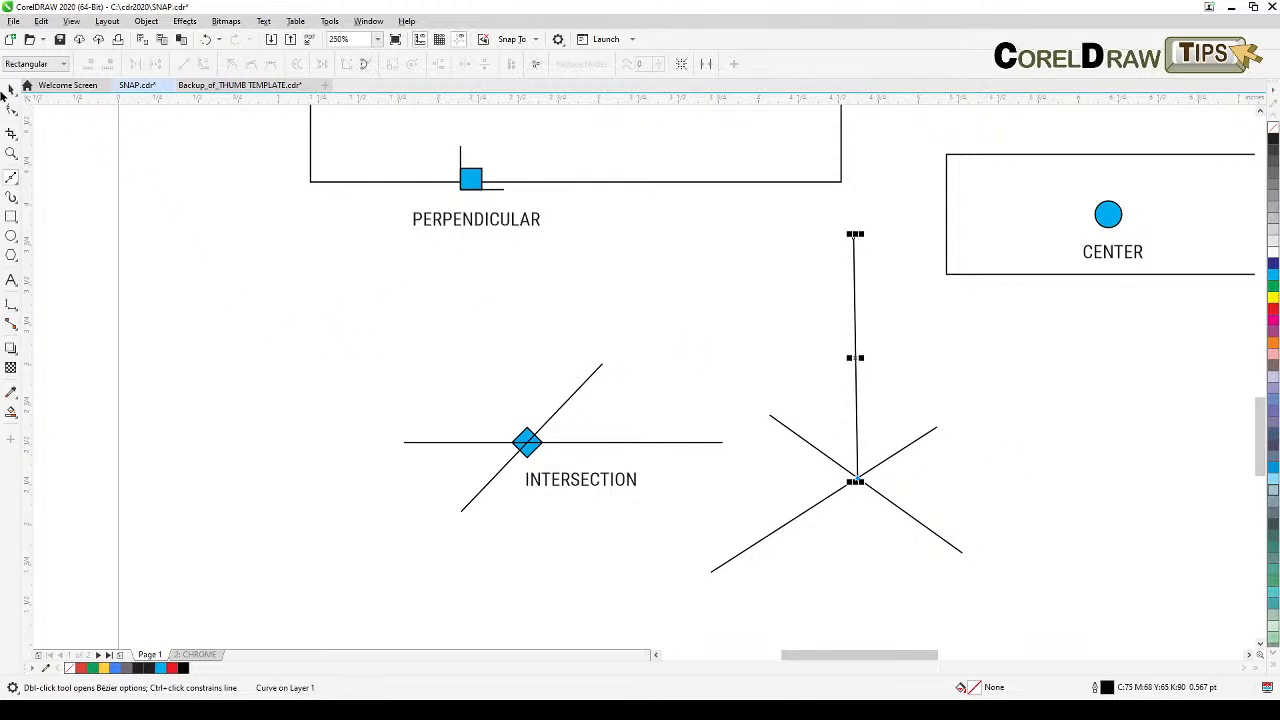
{"action": "left_click", "coordinate": [549, 344]}
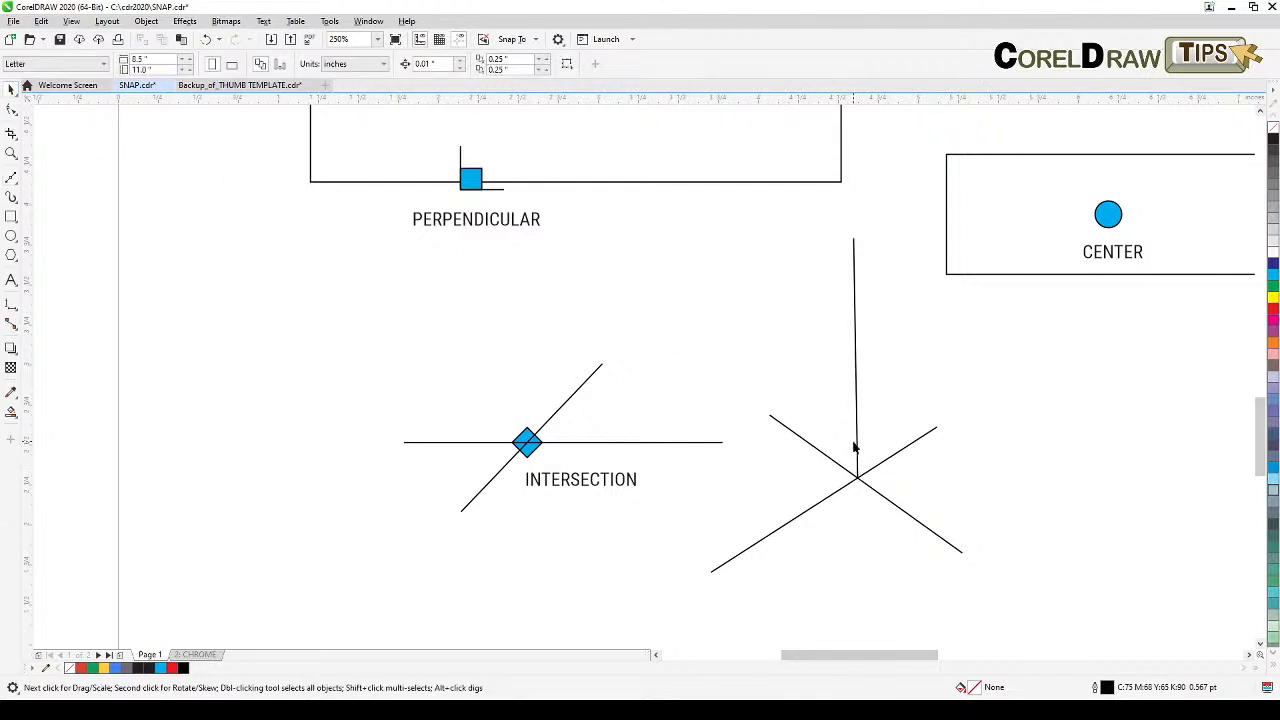
Step: Delete the three lines drawn beside the intersection example
{"action": "left_click", "coordinate": [877, 465]}
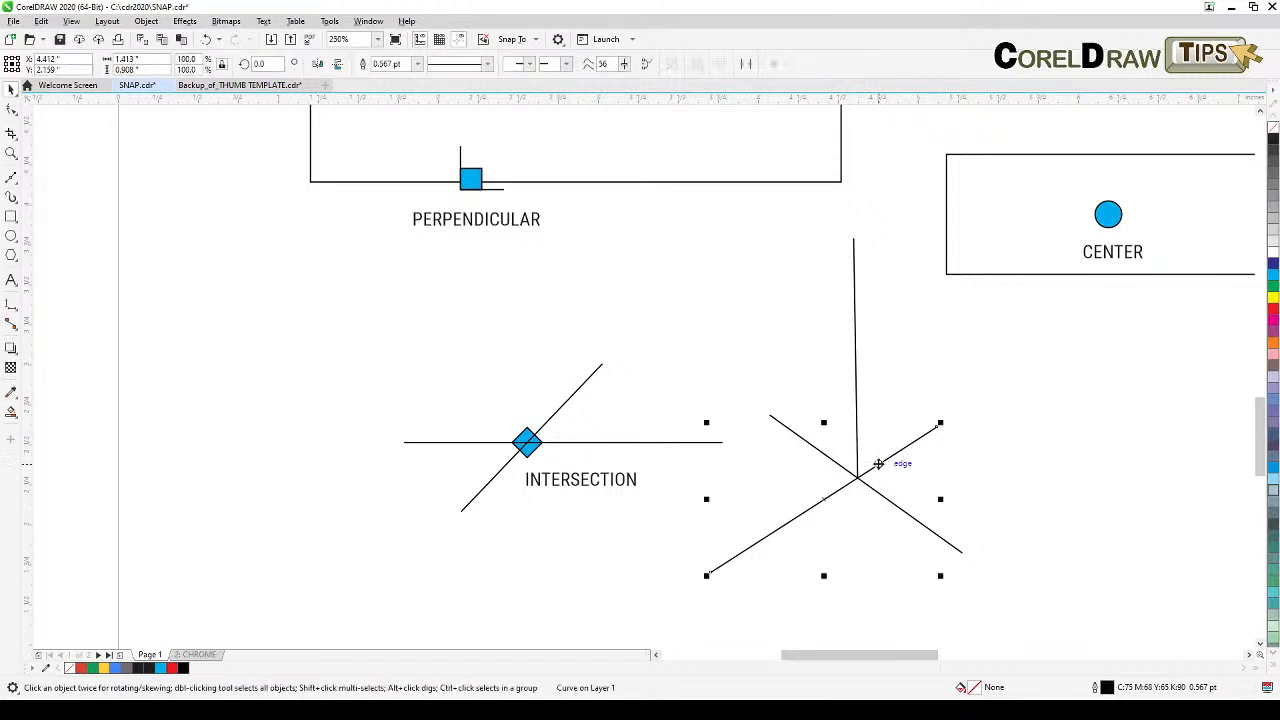
{"action": "key", "text": "Delete"}
{"action": "left_click", "coordinate": [857, 418]}
{"action": "key", "text": "Delete"}
{"action": "key", "text": "Delete"}
{"action": "scroll", "coordinate": [880, 435], "scroll_direction": "down", "scroll_amount": 5}
{"action": "scroll", "coordinate": [780, 343], "scroll_direction": "right", "scroll_amount": 3}
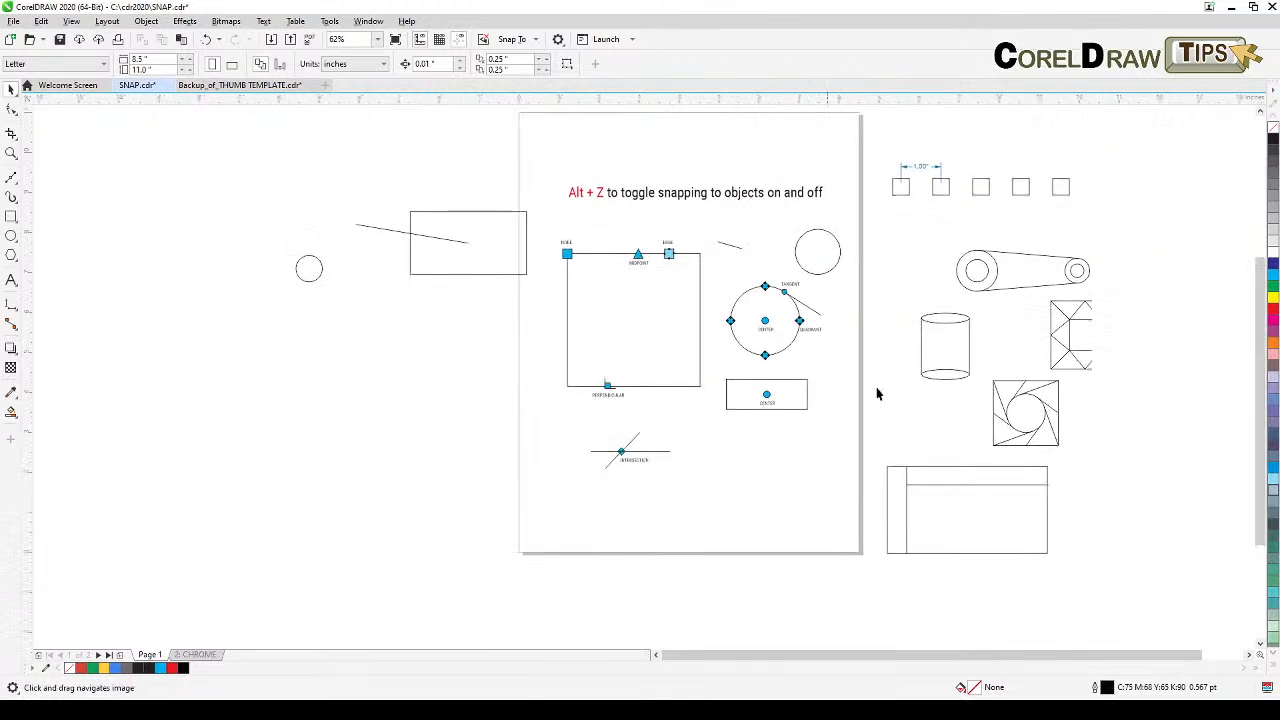
{"action": "scroll", "coordinate": [964, 312], "scroll_direction": "up", "scroll_amount": 3}
{"action": "scroll", "coordinate": [975, 363], "scroll_direction": "right", "scroll_amount": 2}
{"action": "scroll", "coordinate": [814, 429], "scroll_direction": "down", "scroll_amount": 5}
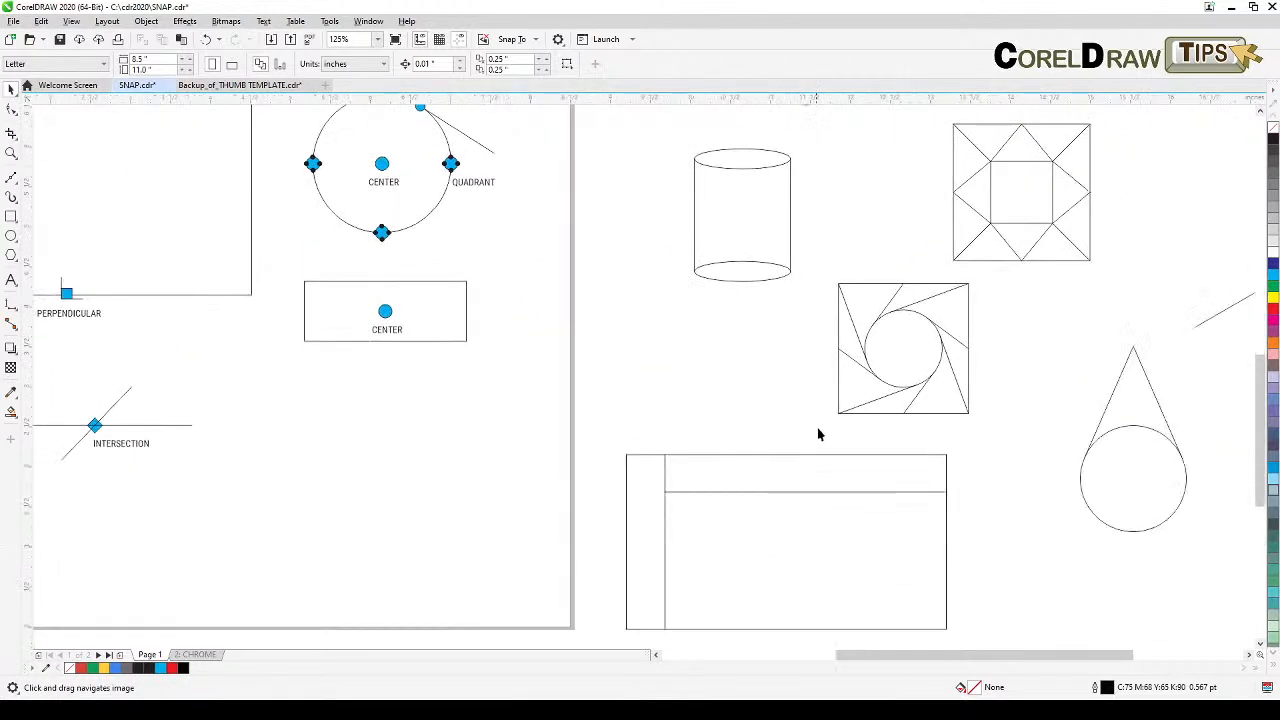
Step: Draw a rectangle below the existing rectangle example
{"action": "scroll", "coordinate": [945, 481], "scroll_direction": "down", "scroll_amount": 2}
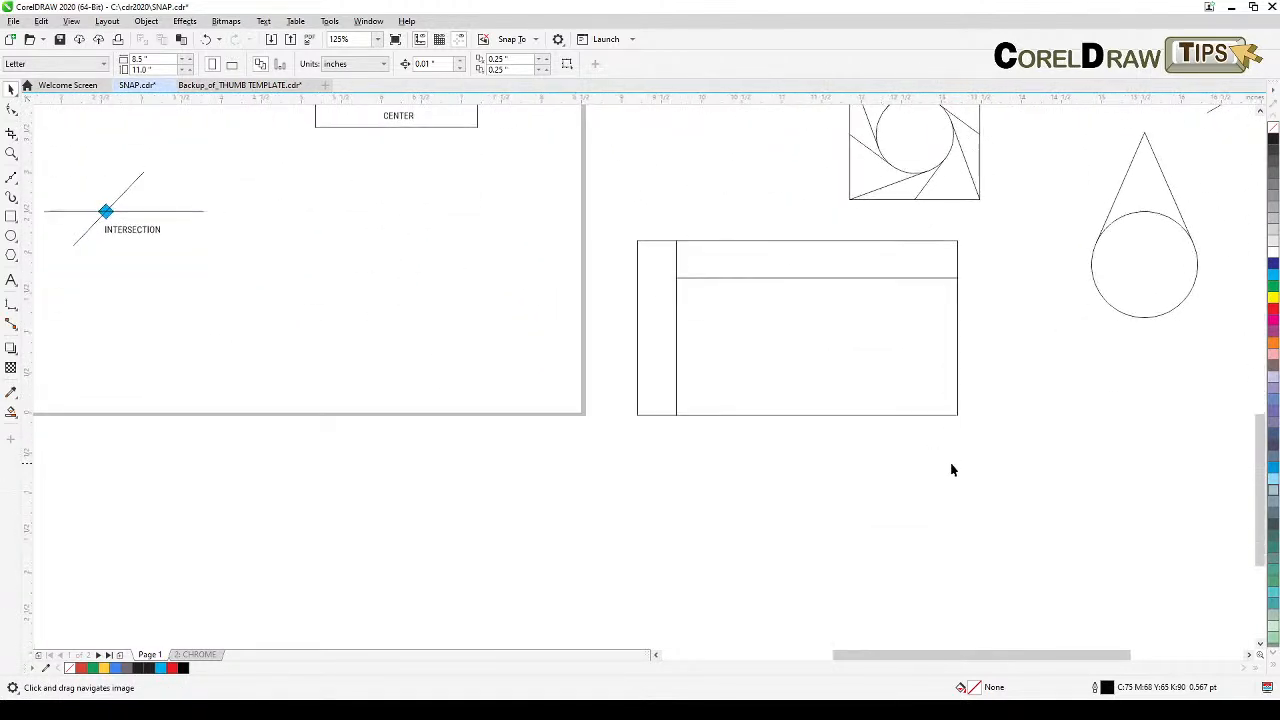
{"action": "scroll", "coordinate": [935, 497], "scroll_direction": "down", "scroll_amount": 2}
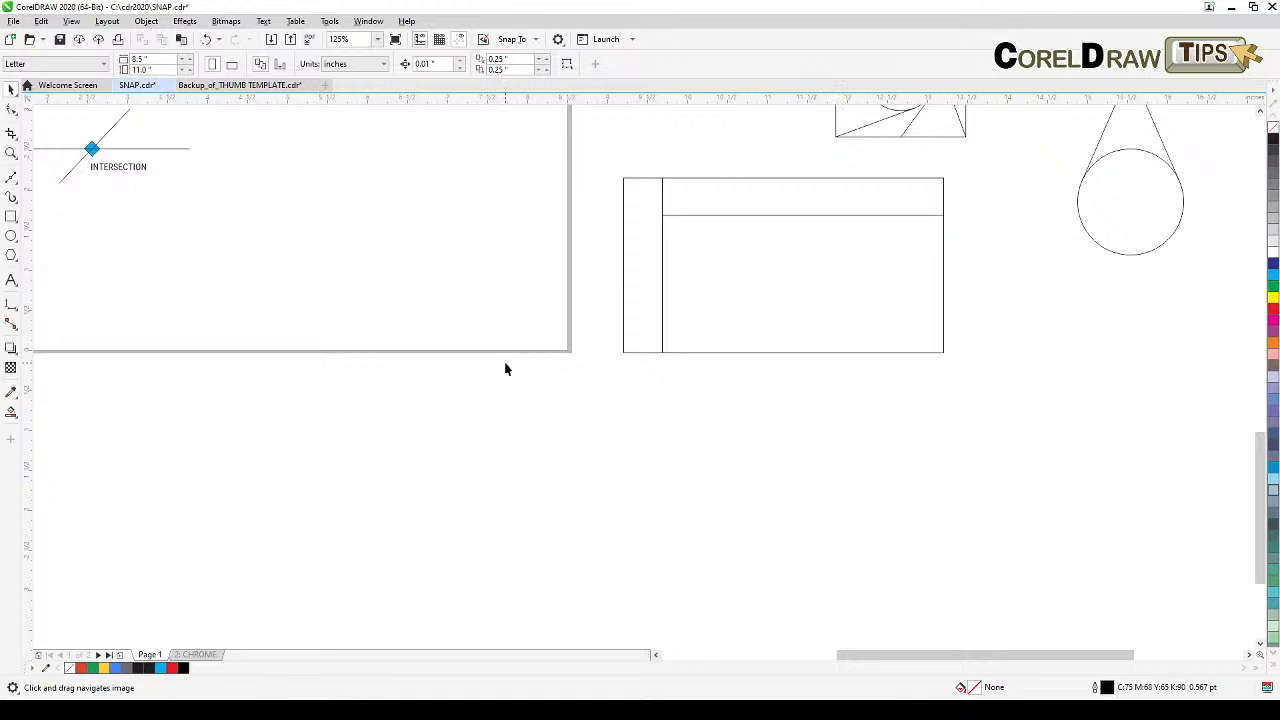
{"action": "left_click", "coordinate": [10, 216]}
{"action": "left_click_drag", "start_coordinate": [615, 415], "coordinate": [941, 577]}
{"action": "left_click", "coordinate": [10, 88]}
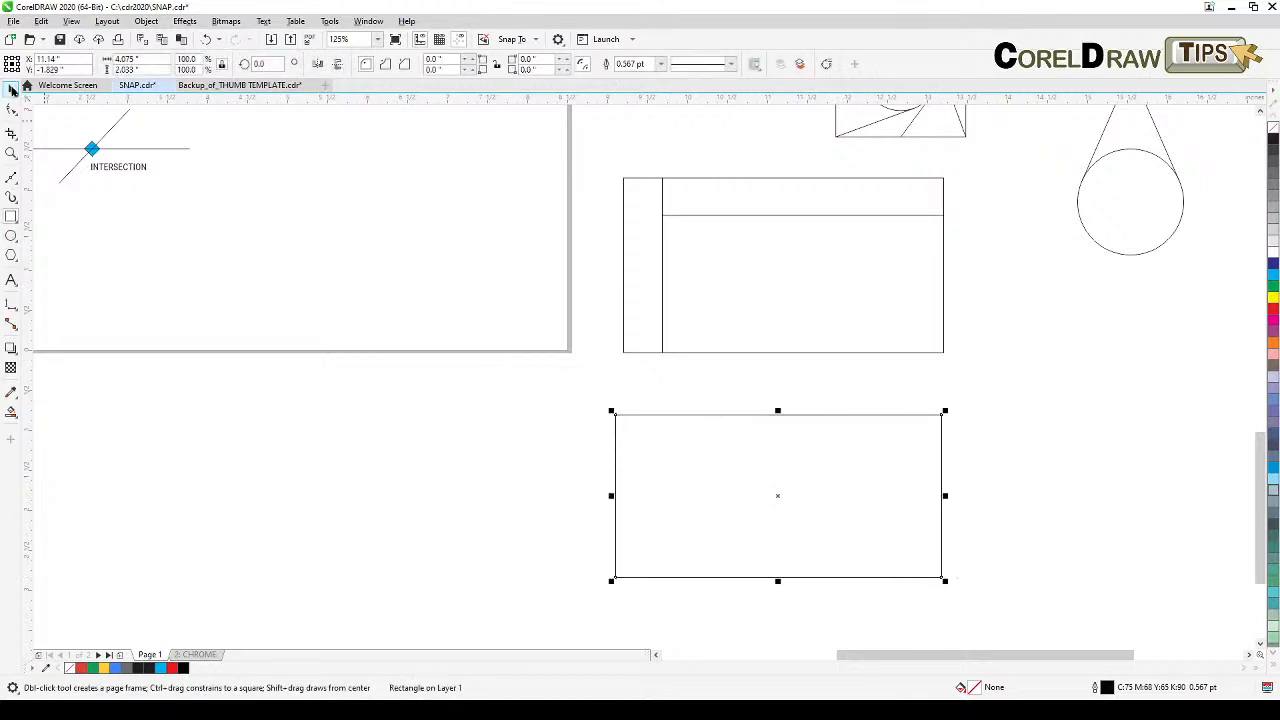
Step: Draw a vertical line across the new rectangle near its left side, snapping to its top and bottom edges
{"action": "left_click", "coordinate": [41, 232]}
{"action": "left_click", "coordinate": [11, 178]}
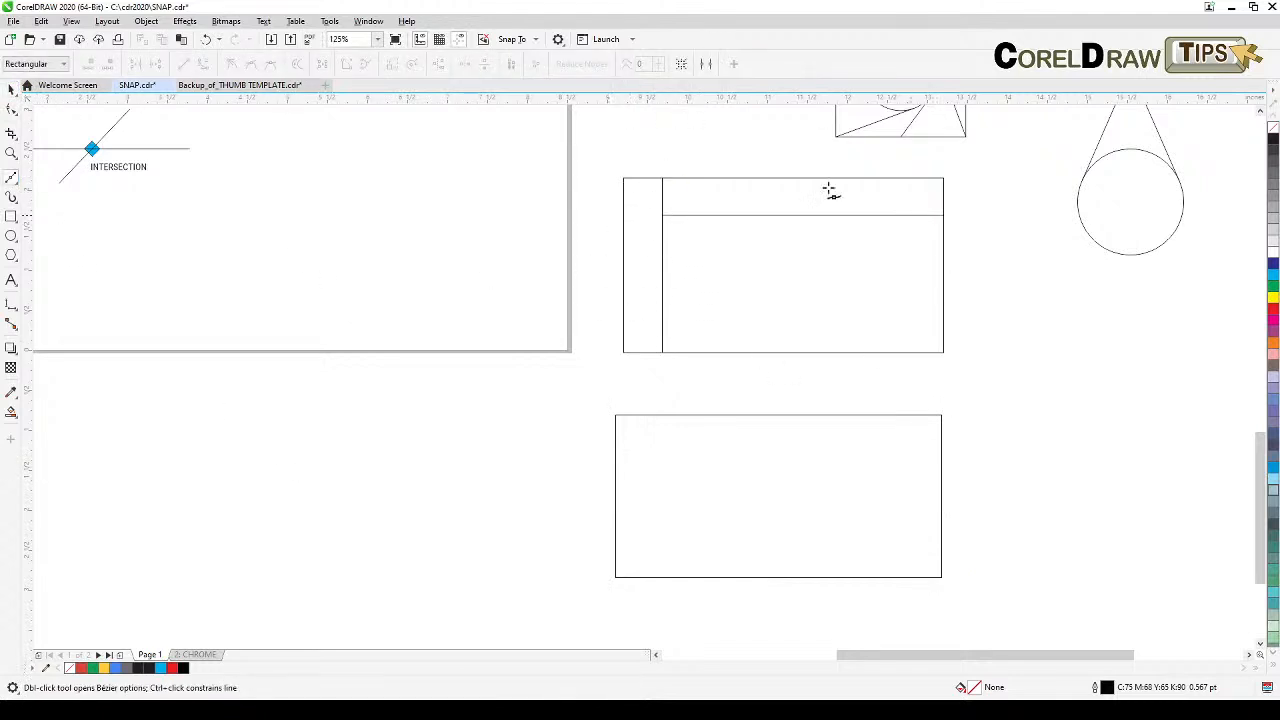
{"action": "left_click", "coordinate": [656, 415]}
{"action": "left_click", "coordinate": [655, 578]}
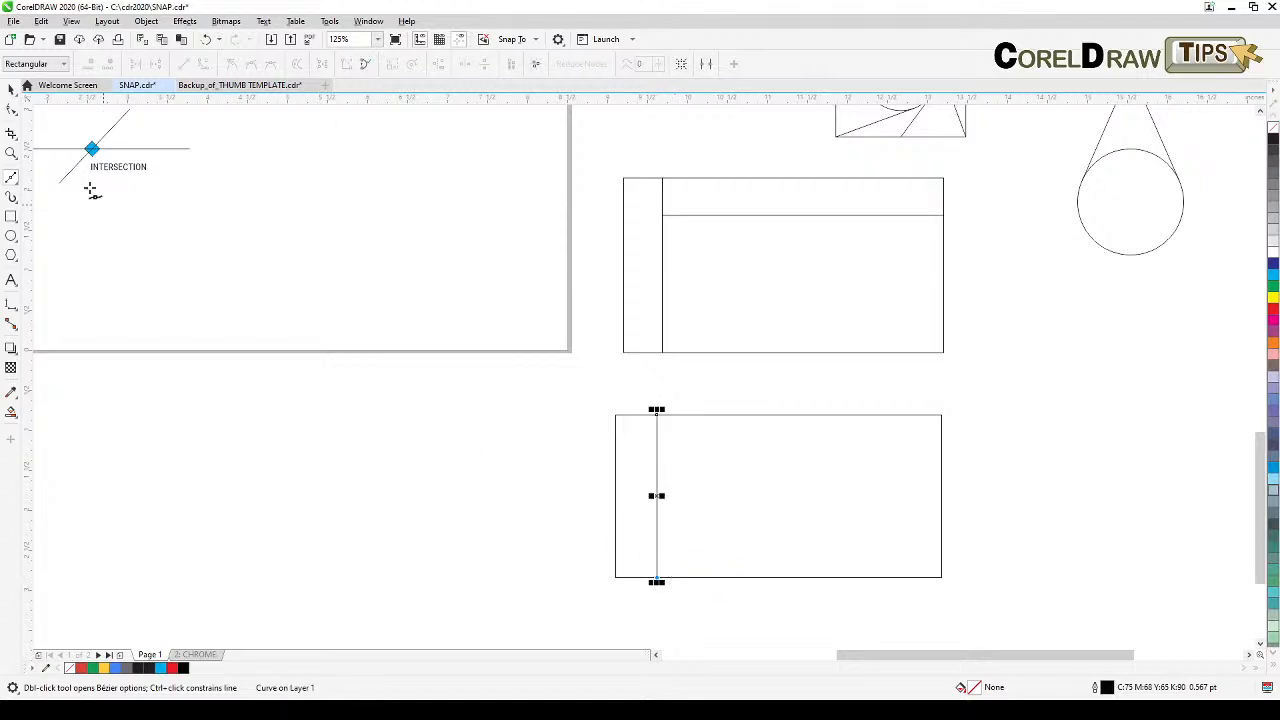
{"action": "left_click", "coordinate": [11, 89]}
{"action": "left_click", "coordinate": [111, 448]}
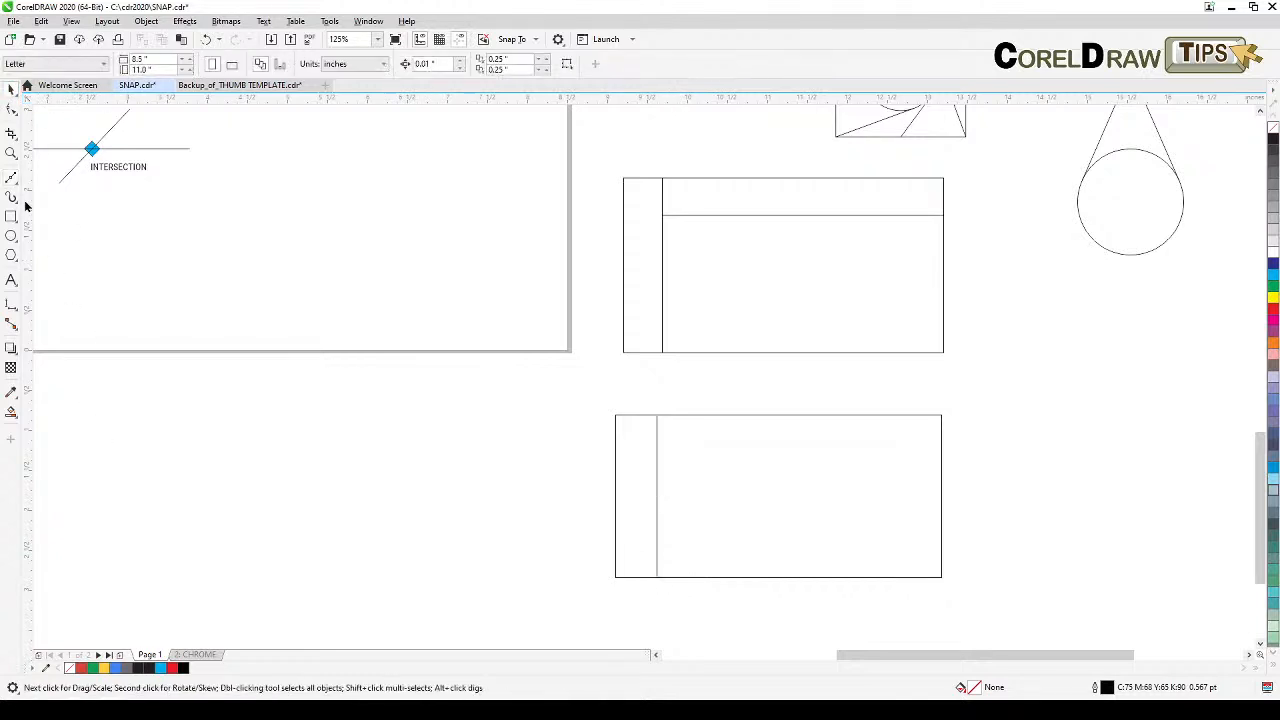
Step: Draw a horizontal line from the rectangle's right edge to the vertical line
{"action": "left_click", "coordinate": [10, 179]}
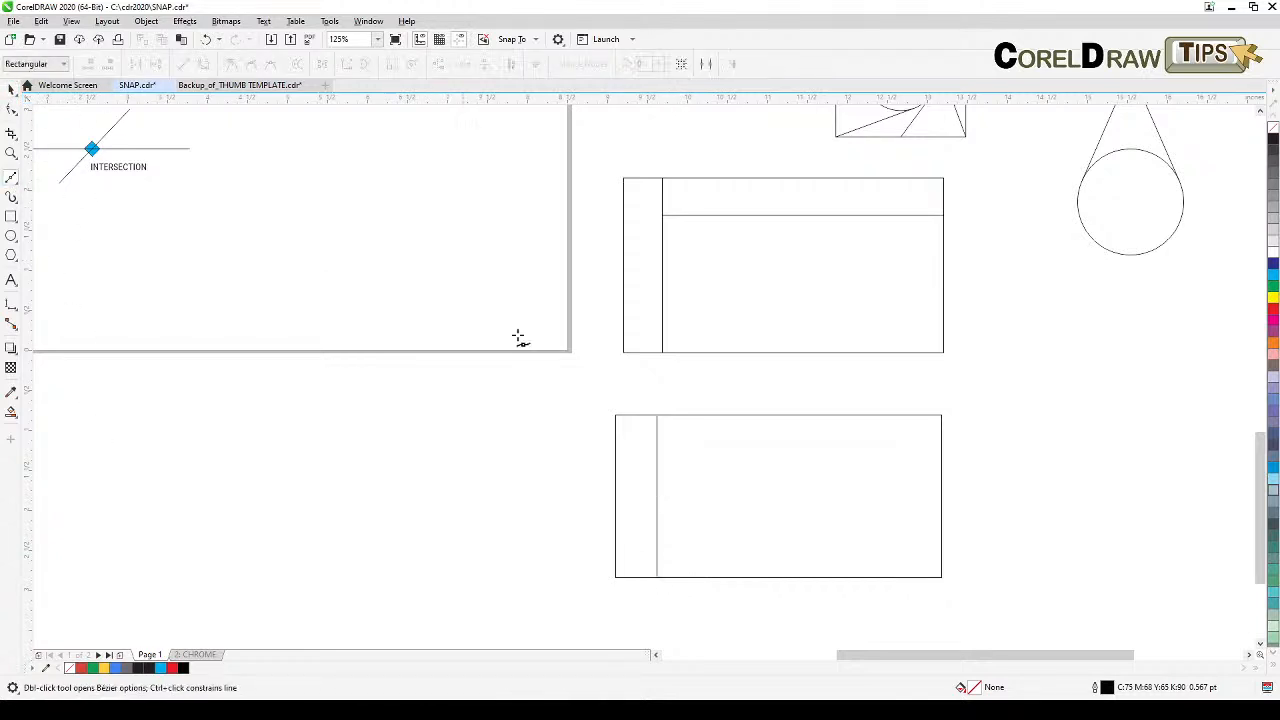
{"action": "left_click", "coordinate": [941, 471]}
{"action": "left_click", "coordinate": [653, 471]}
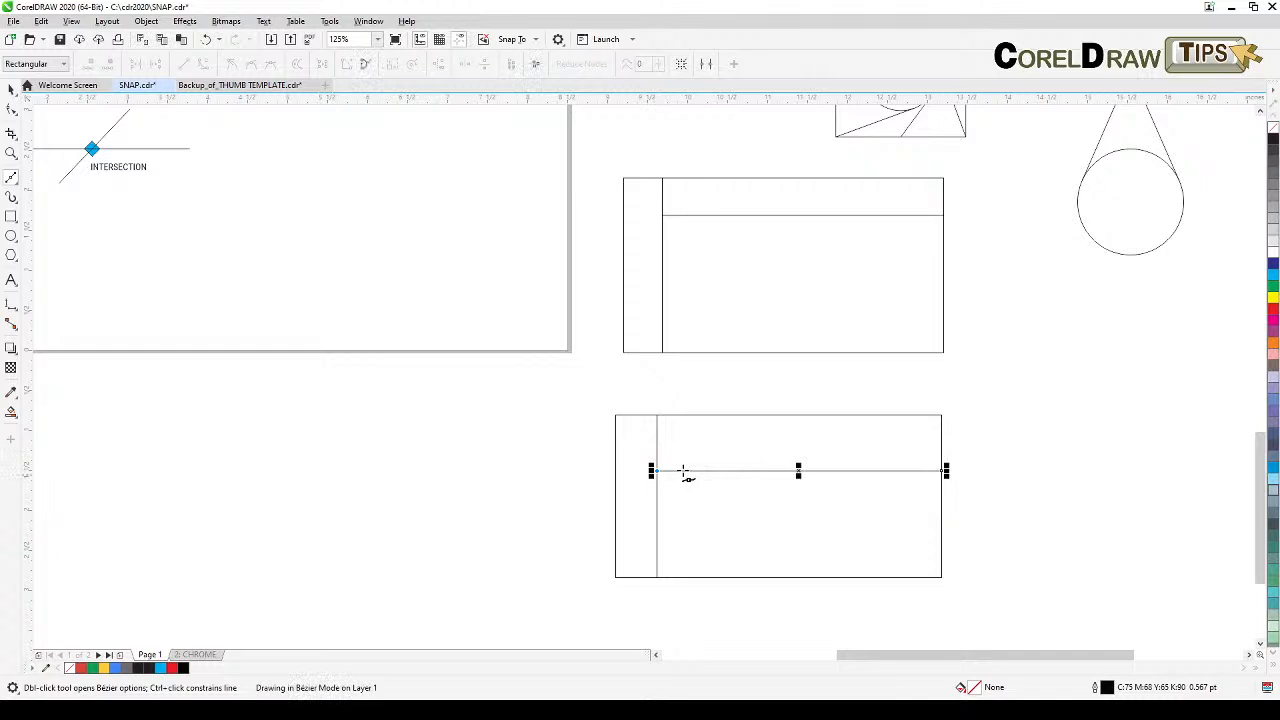
{"action": "left_click", "coordinate": [11, 88]}
{"action": "left_click", "coordinate": [249, 437]}
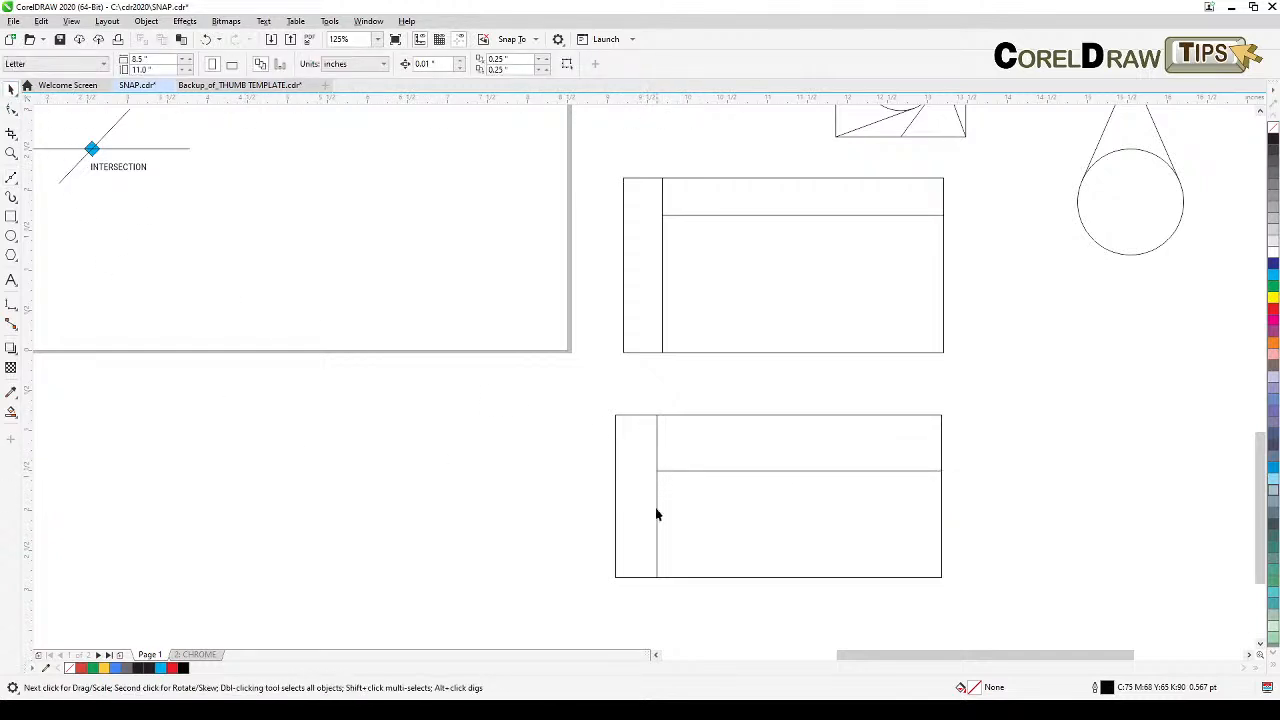
Step: Draw a circle about 1.2 inches wide to the right of the cone-and-circle example
{"action": "scroll", "coordinate": [682, 567], "scroll_direction": "down", "scroll_amount": 1}
{"action": "left_click_drag", "start_coordinate": [901, 419], "coordinate": [671, 489]}
{"action": "scroll", "coordinate": [791, 531], "scroll_direction": "up", "scroll_amount": 1}
{"action": "left_click_drag", "start_coordinate": [630, 536], "coordinate": [753, 243]}
{"action": "left_click_drag", "start_coordinate": [741, 383], "coordinate": [709, 491]}
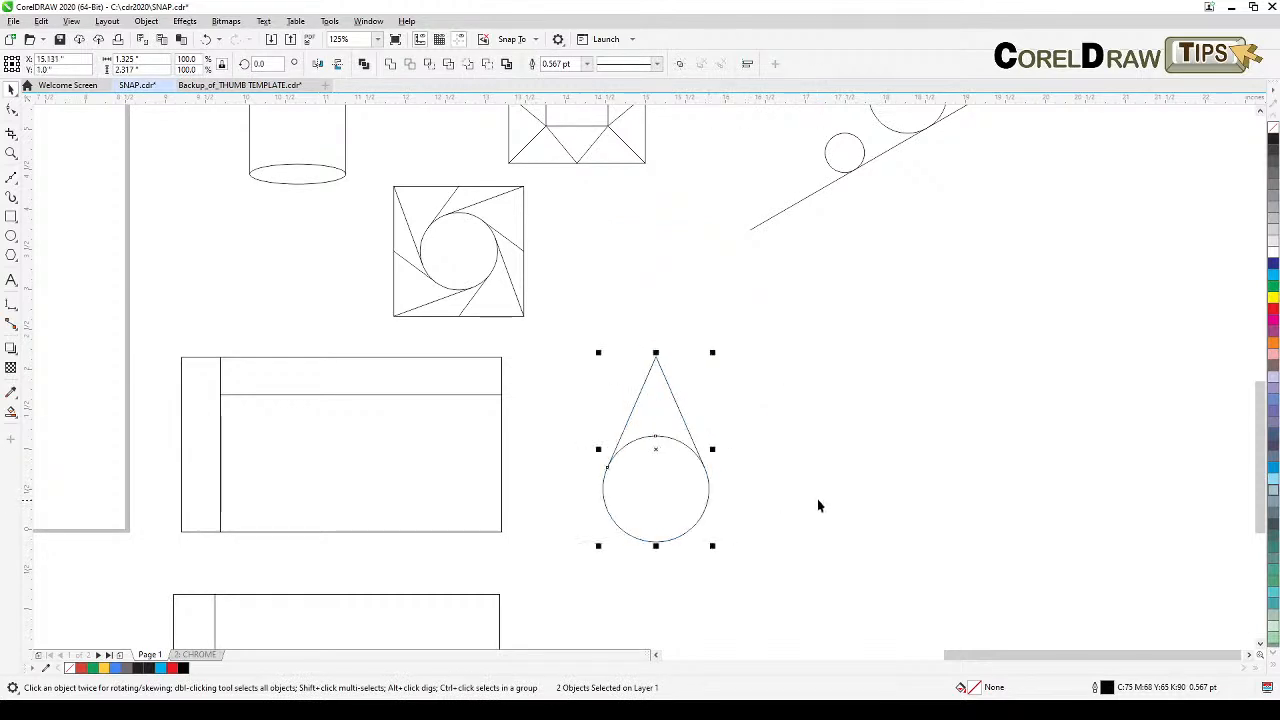
{"action": "left_click", "coordinate": [851, 535]}
{"action": "left_click_drag", "start_coordinate": [852, 535], "coordinate": [929, 517]}
{"action": "scroll", "coordinate": [850, 512], "scroll_direction": "up", "scroll_amount": 1}
{"action": "left_click_drag", "start_coordinate": [820, 514], "coordinate": [847, 536]}
{"action": "left_click", "coordinate": [12, 236]}
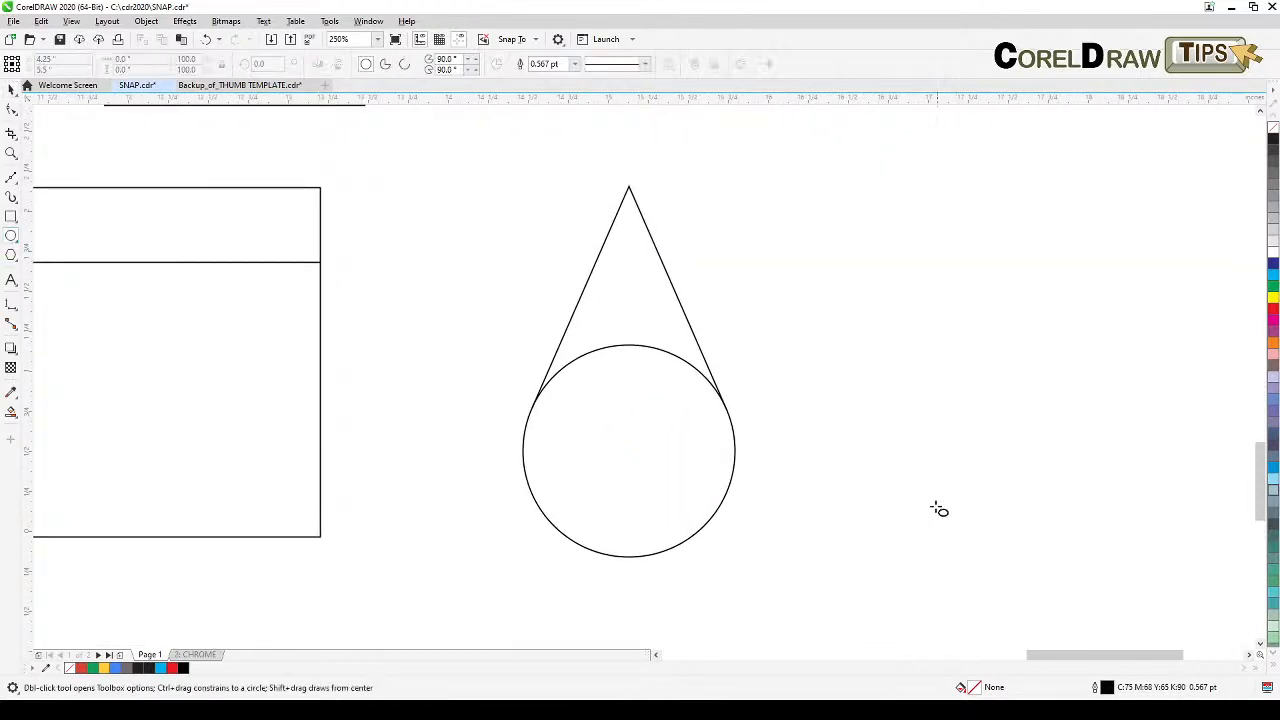
{"action": "left_click_drag", "start_coordinate": [869, 415], "coordinate": [1030, 545]}
{"action": "left_click_drag", "start_coordinate": [955, 503], "coordinate": [940, 457]}
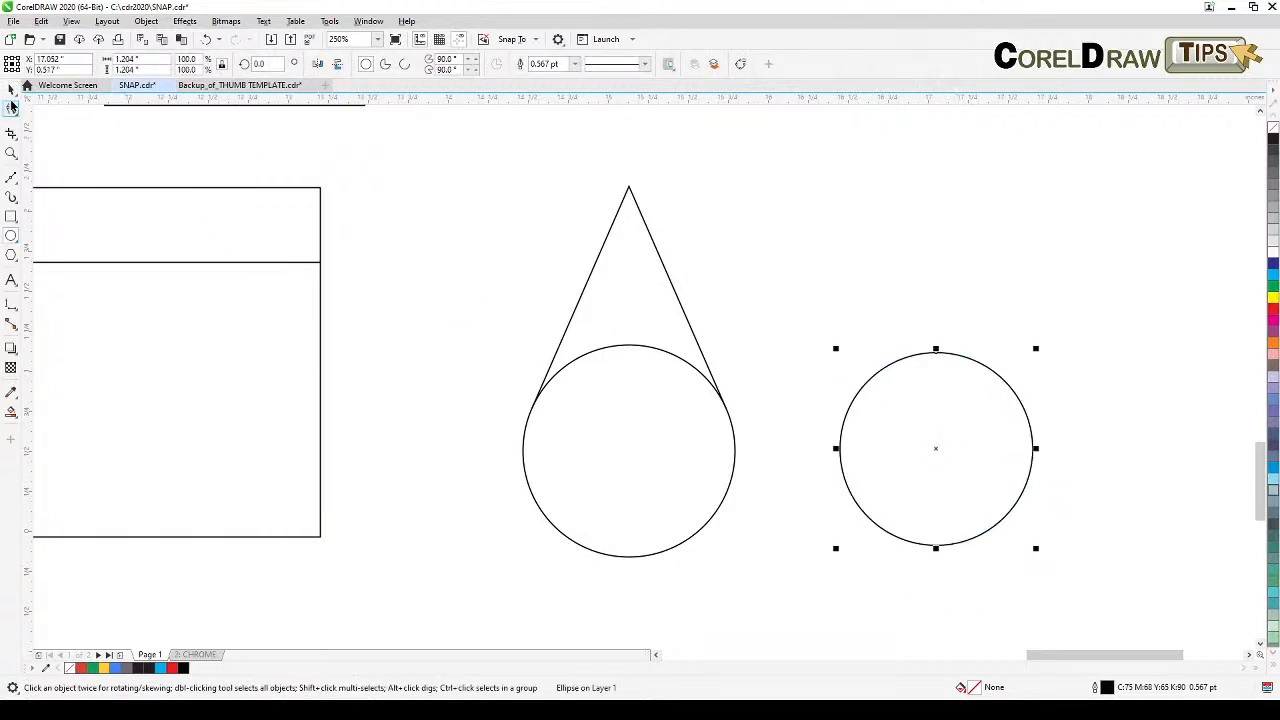
{"action": "left_click", "coordinate": [12, 89]}
{"action": "left_click", "coordinate": [883, 286]}
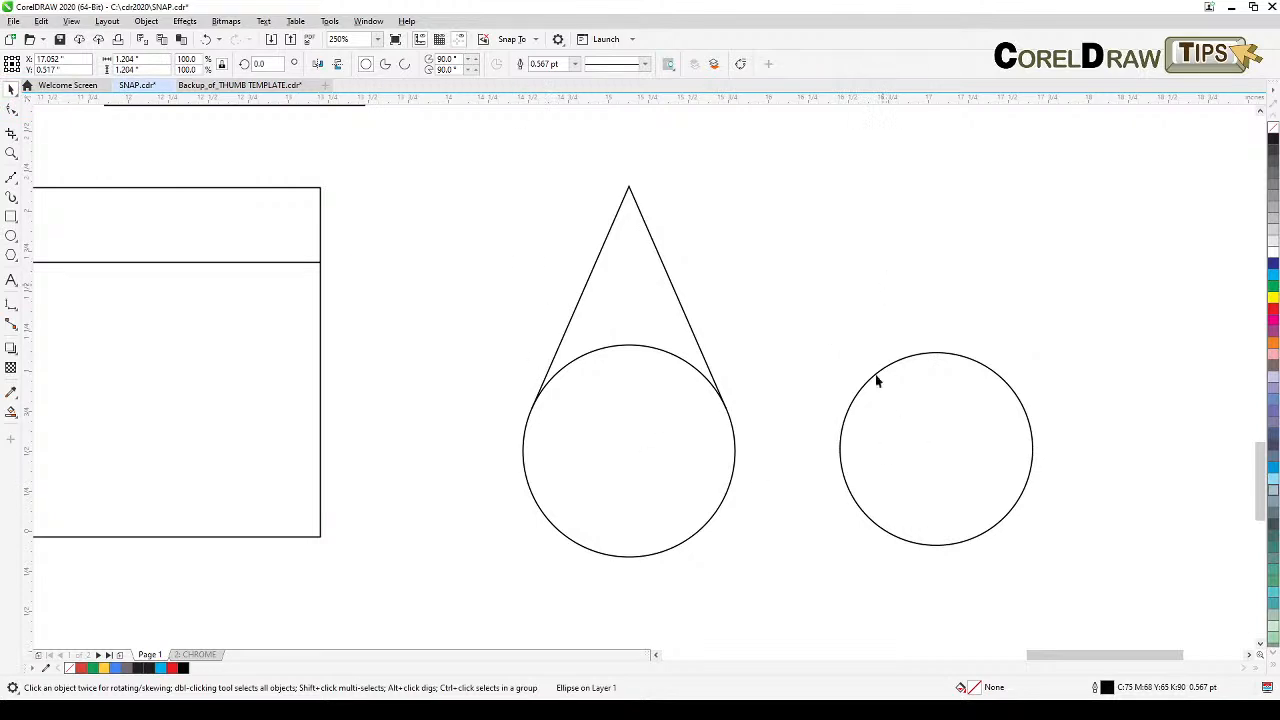
Step: Draw a line from the new circle's center to its top quadrant
{"action": "left_click", "coordinate": [12, 179]}
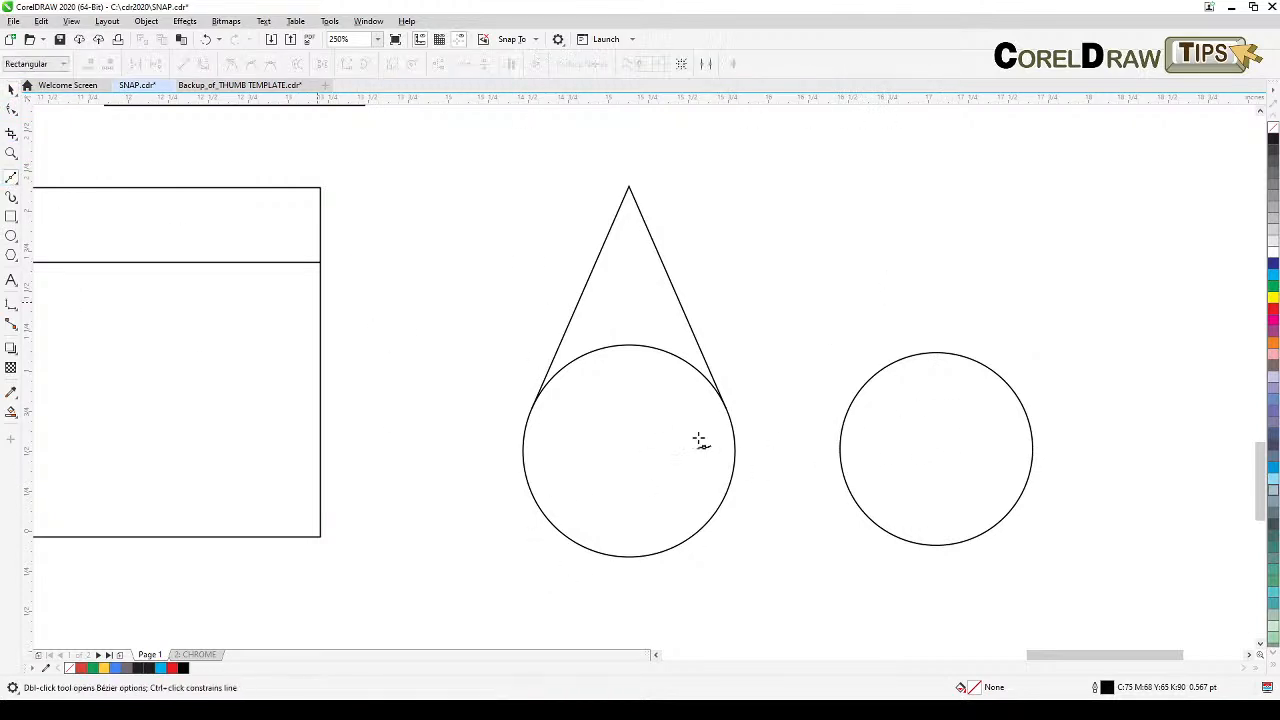
{"action": "left_click", "coordinate": [934, 450]}
{"action": "left_click", "coordinate": [935, 352]}
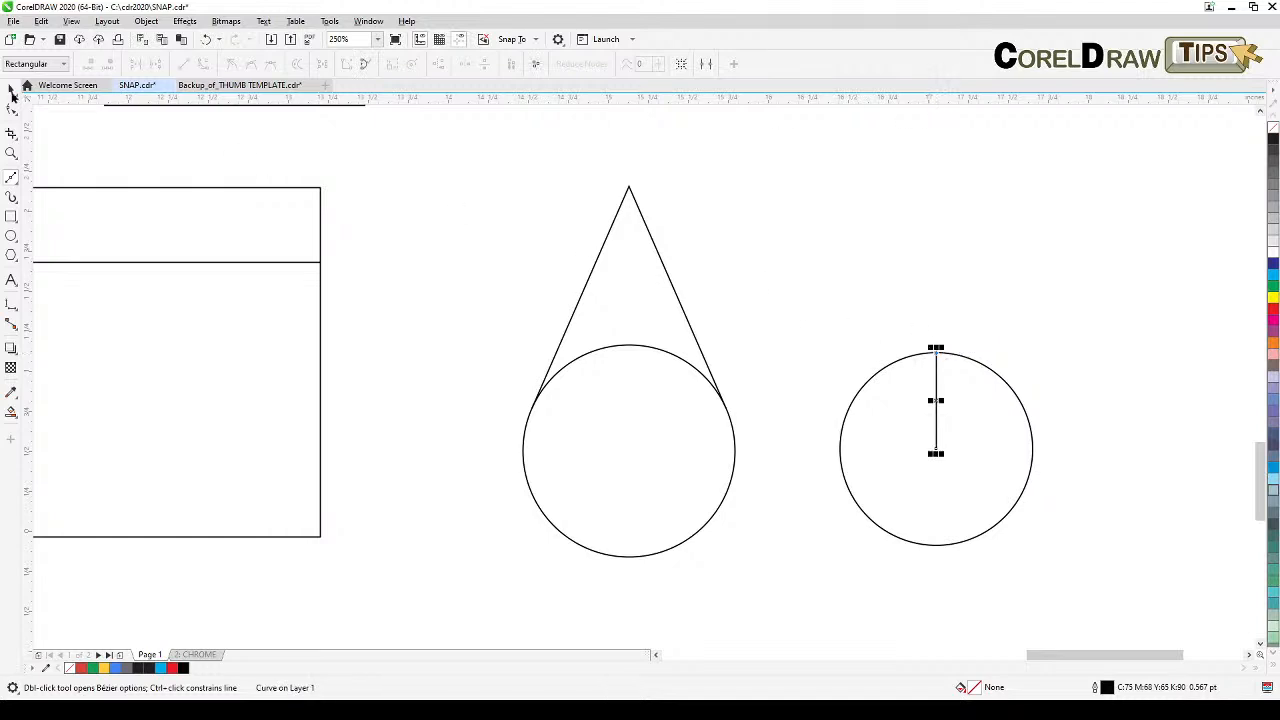
Step: Stretch the line's top end upward well above the circle
{"action": "key", "text": "space"}
{"action": "left_click_drag", "start_coordinate": [935, 348], "coordinate": [964, 176]}
{"action": "left_click", "coordinate": [1049, 315]}
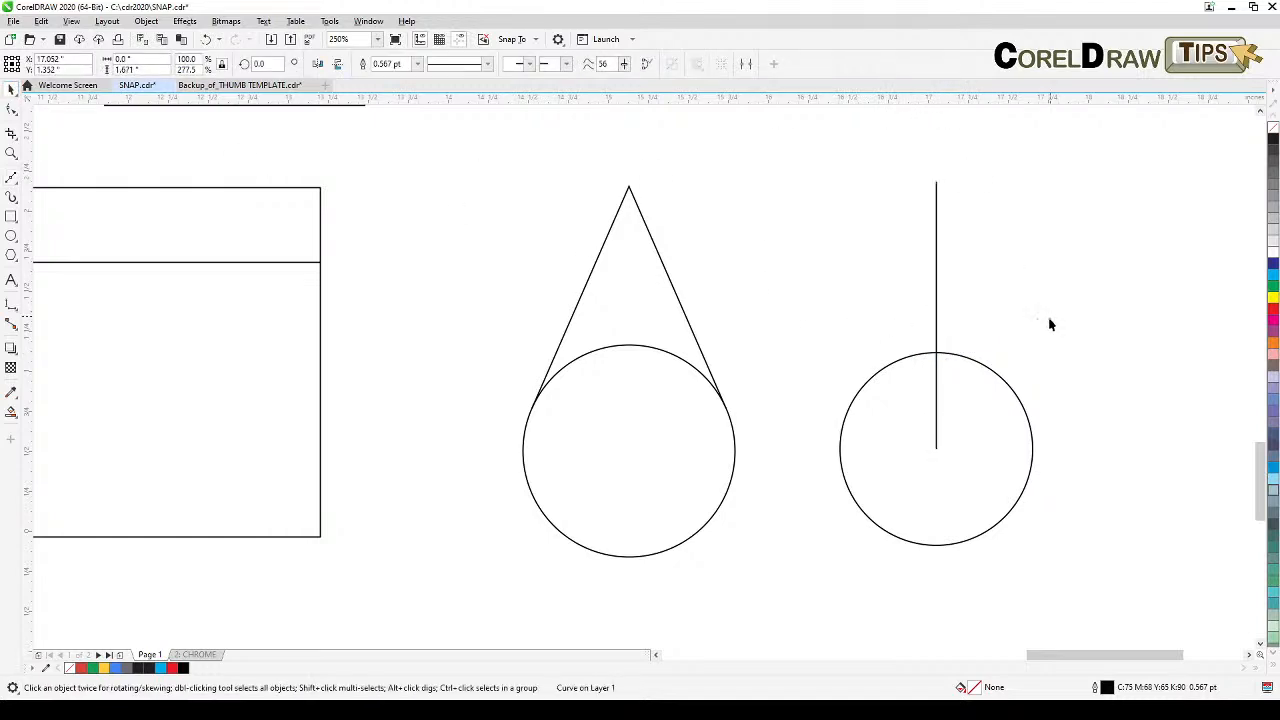
Step: Draw a line from the top end of the vertical line to a tangent node on the circle's left side
{"action": "left_click", "coordinate": [10, 178]}
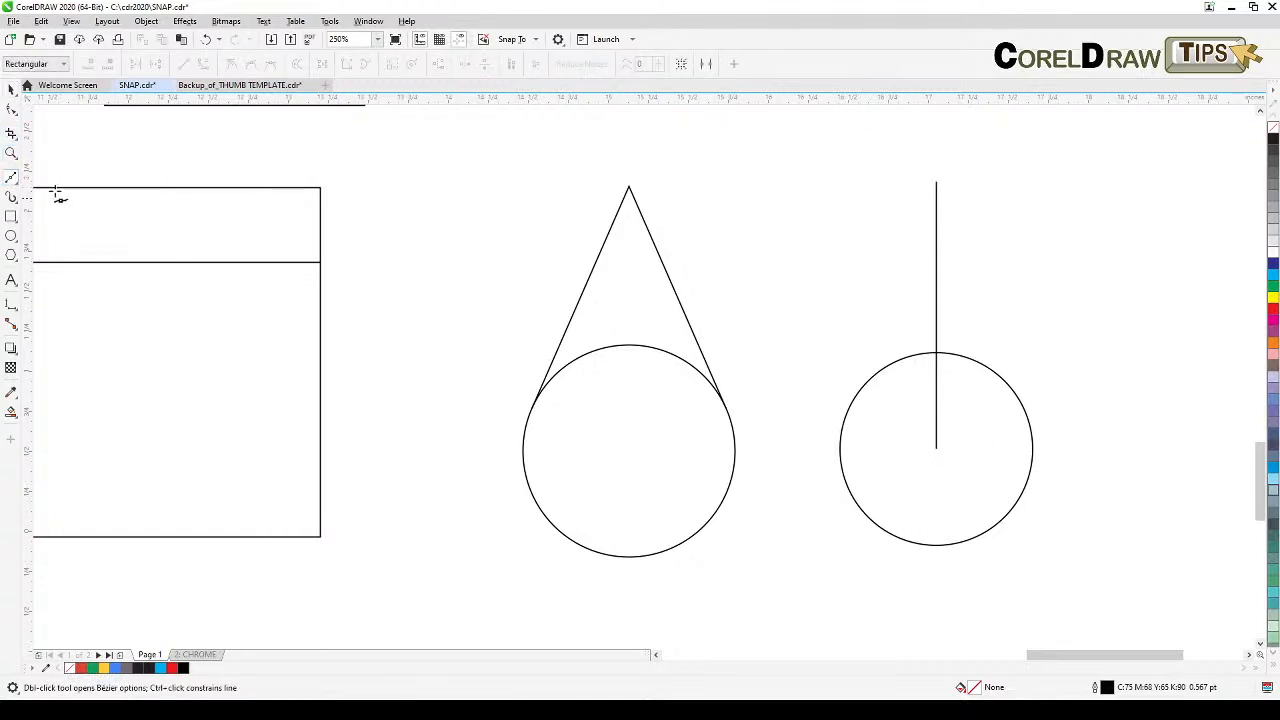
{"action": "left_click", "coordinate": [935, 183]}
{"action": "left_click", "coordinate": [847, 413]}
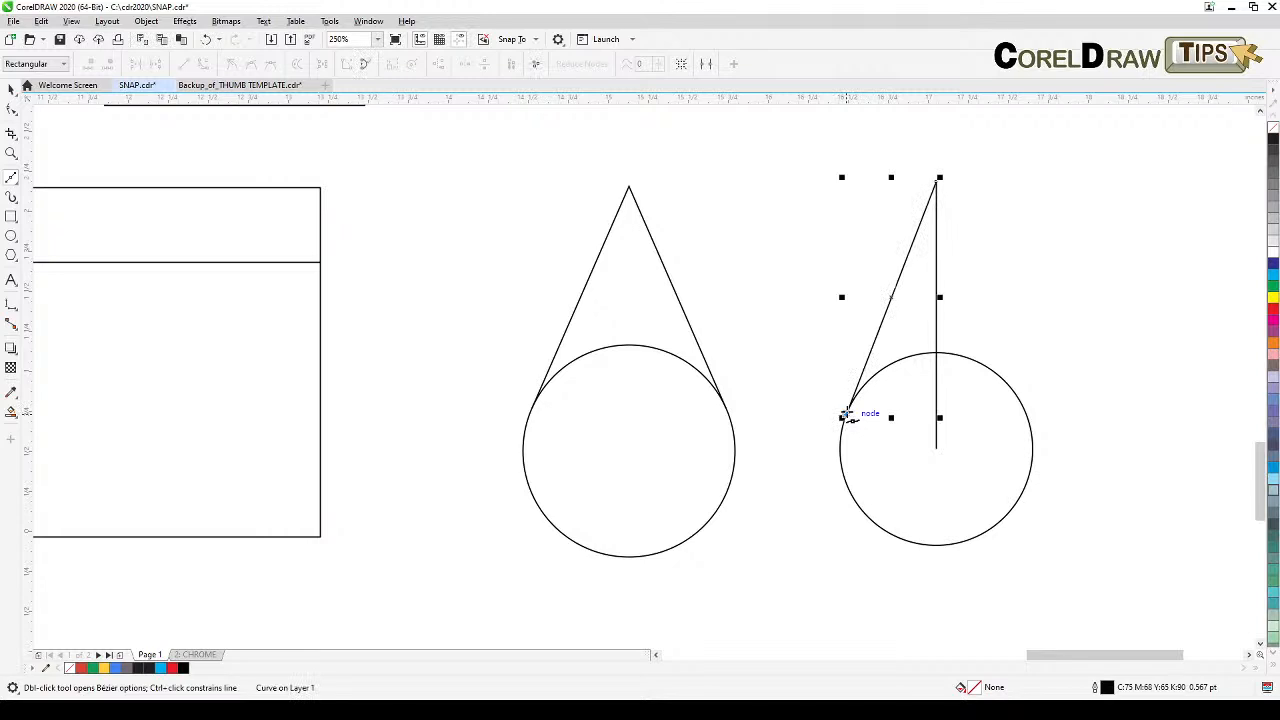
{"action": "left_click", "coordinate": [11, 88]}
{"action": "left_click", "coordinate": [134, 148]}
Step: Draw a line from the top end of the vertical line tangent to the circle's right side
{"action": "left_click", "coordinate": [12, 178]}
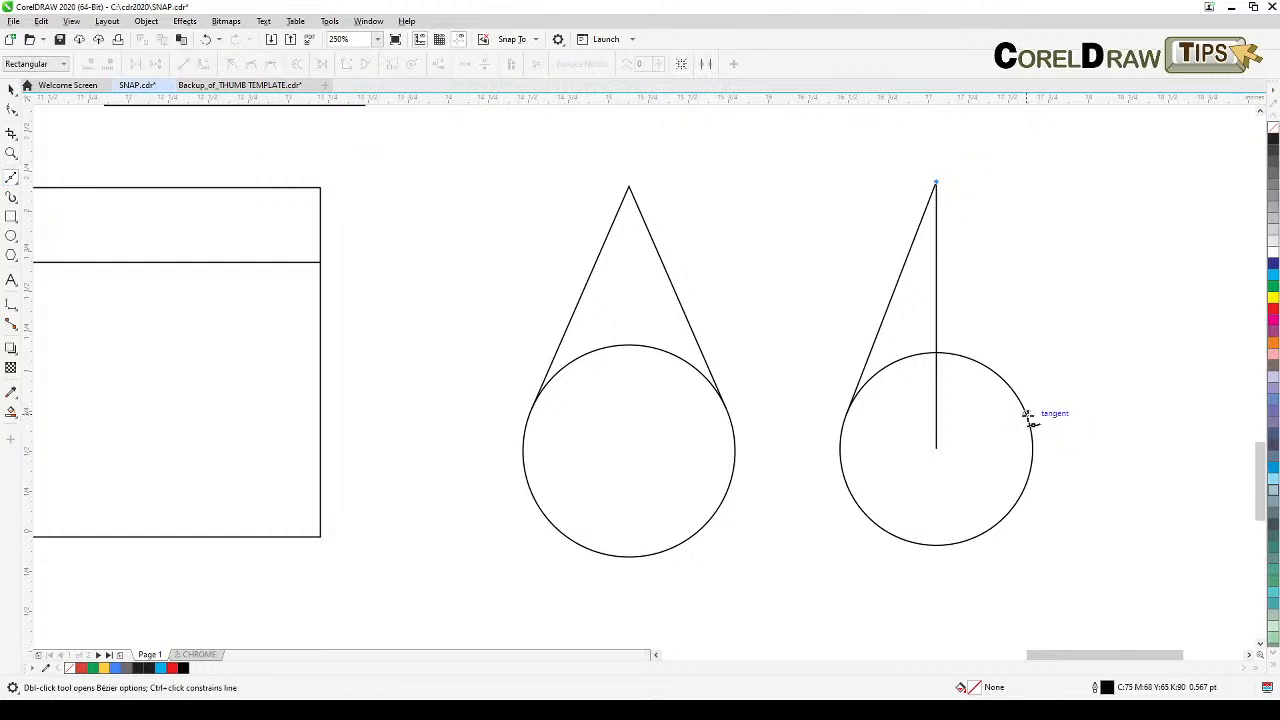
{"action": "left_click", "coordinate": [1029, 413]}
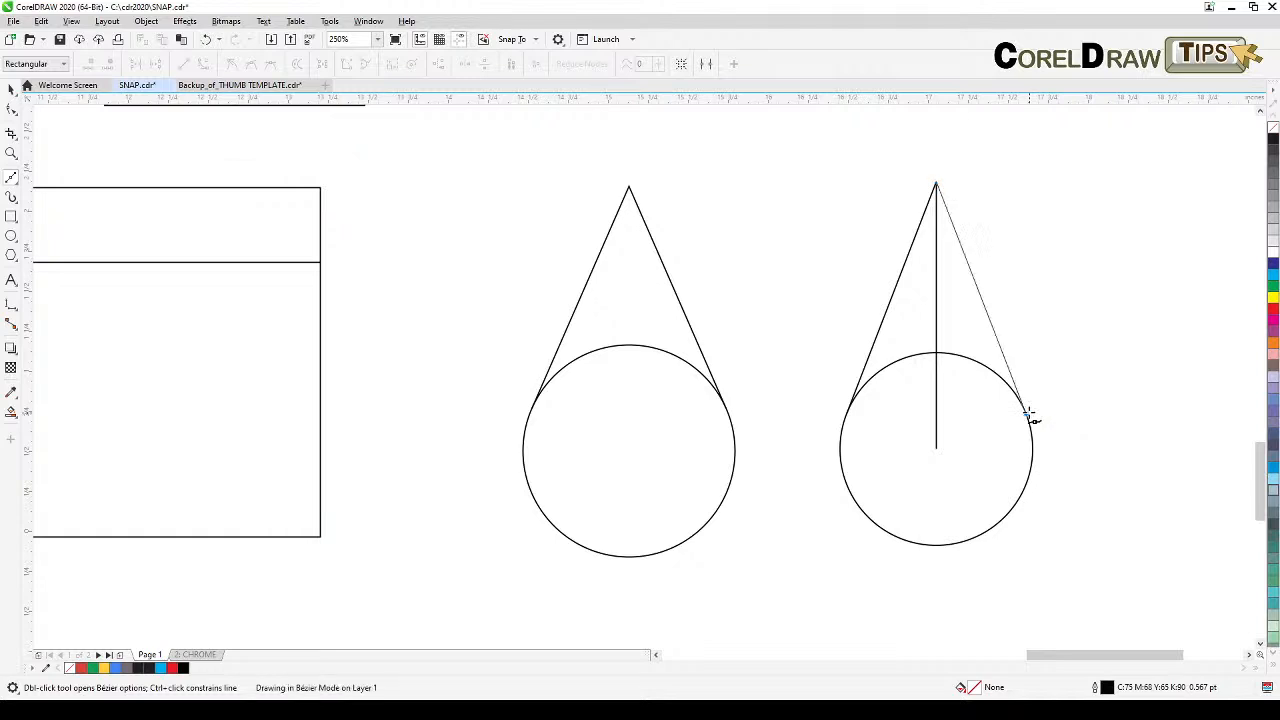
{"action": "left_click", "coordinate": [9, 91]}
Step: Create a Boundary shape from the circle and three lines, and move the outline to the right
{"action": "left_click", "coordinate": [789, 207]}
{"action": "left_click_drag", "start_coordinate": [775, 151], "coordinate": [951, 537]}
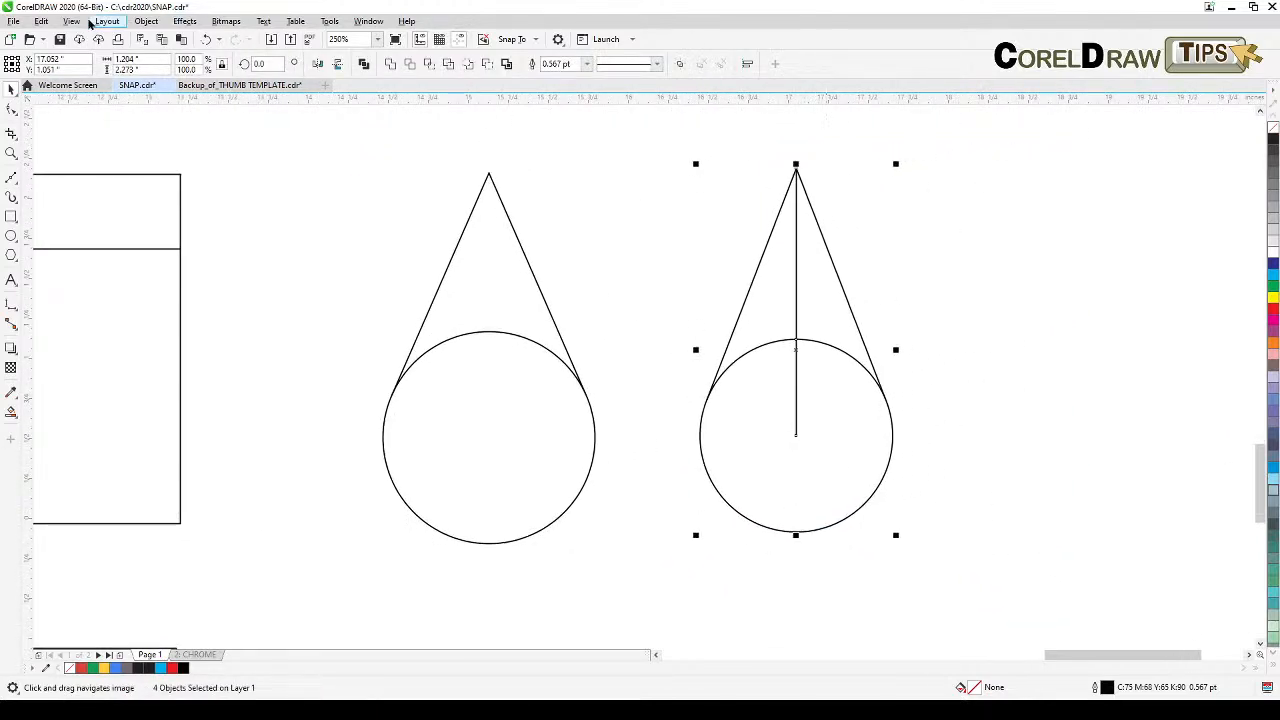
{"action": "left_click", "coordinate": [144, 23]}
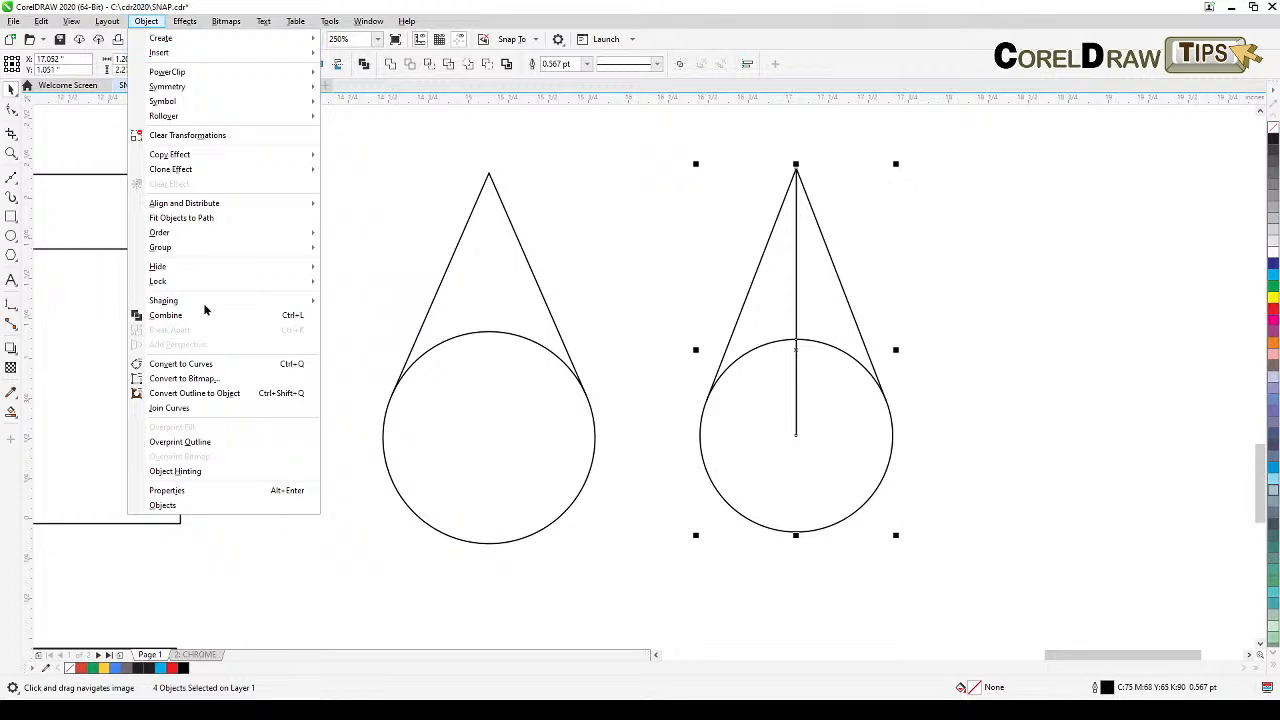
{"action": "mouse_move", "coordinate": [212, 303]}
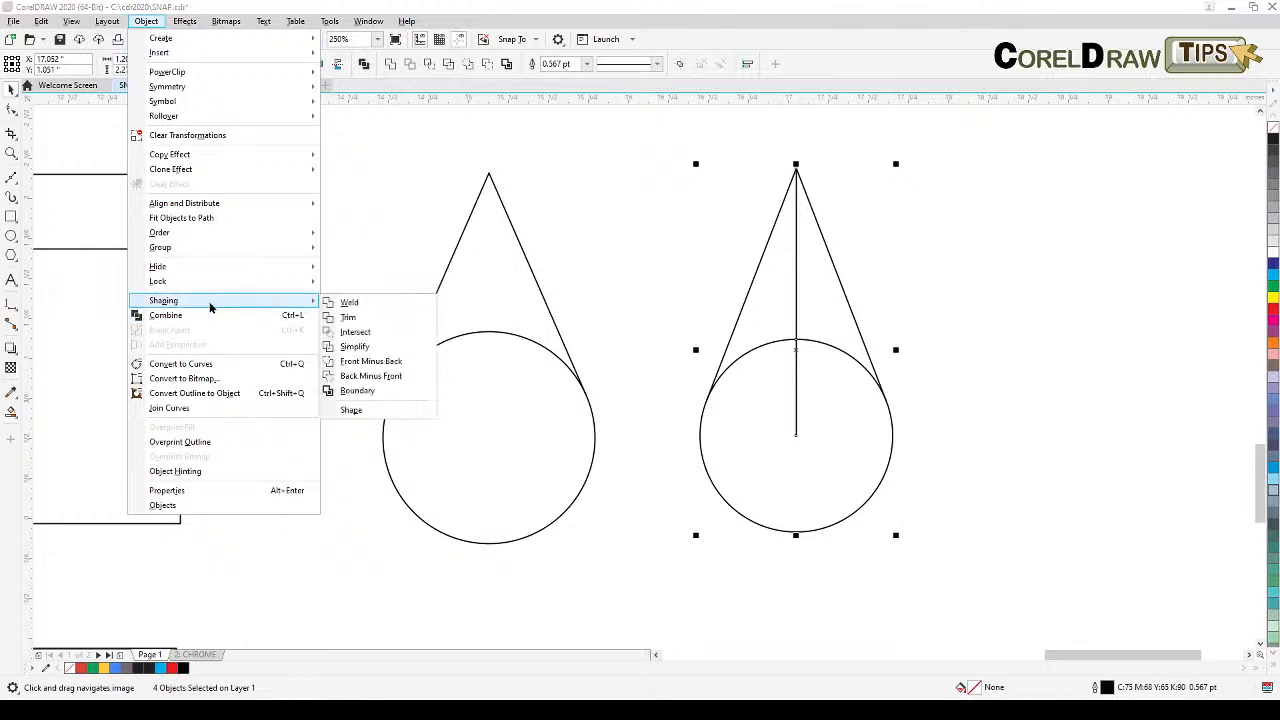
{"action": "left_click", "coordinate": [380, 398]}
{"action": "left_click", "coordinate": [914, 268]}
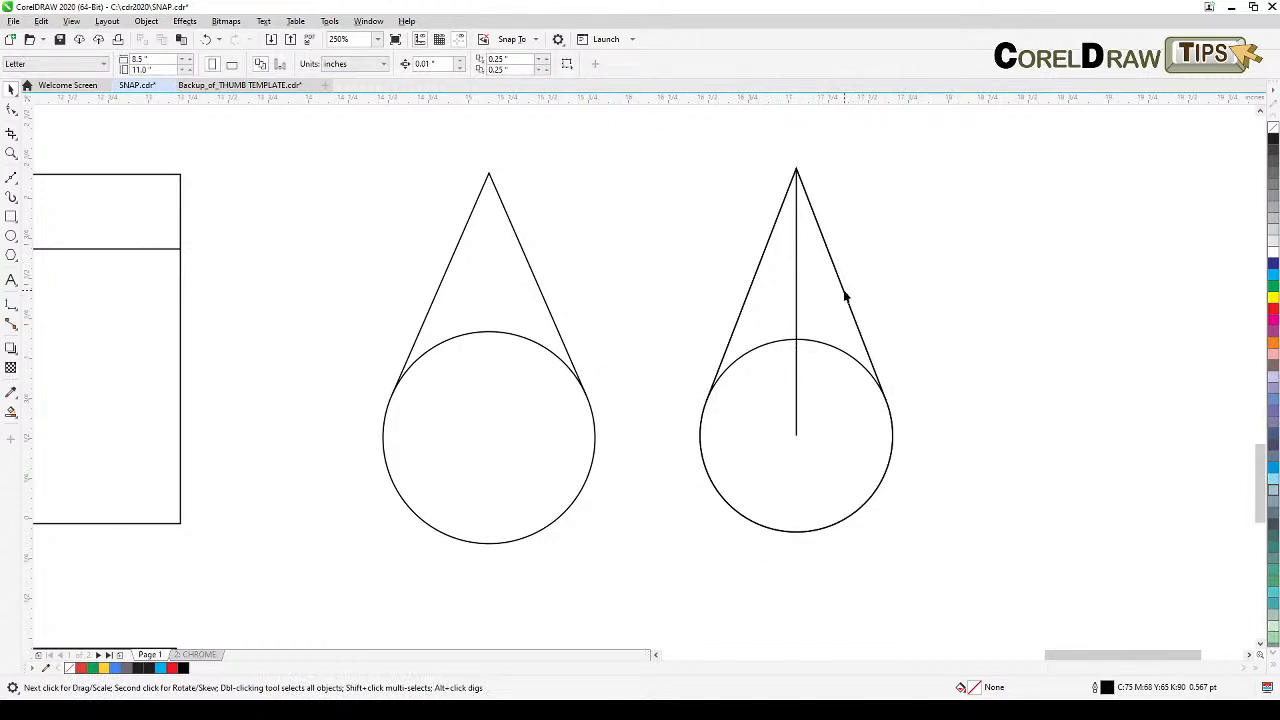
{"action": "left_click_drag", "start_coordinate": [845, 296], "coordinate": [1090, 345]}
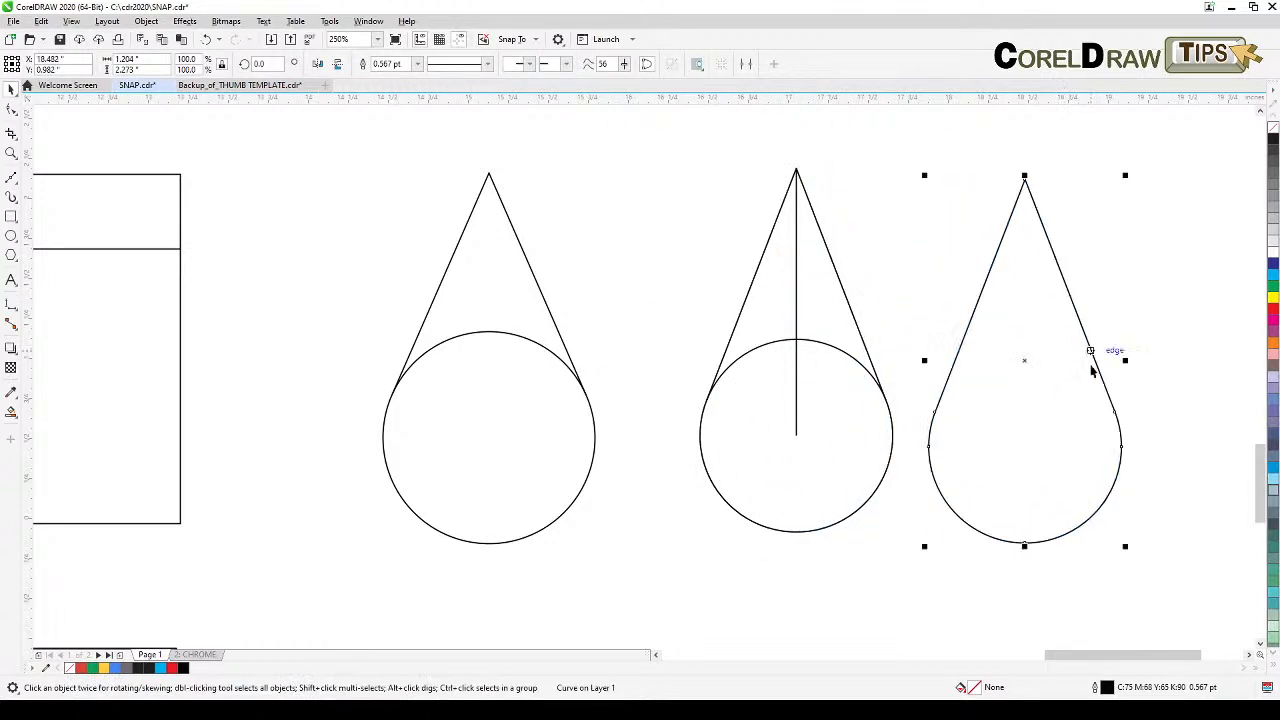
Step: Draw a square to the right of the square-and-circle example
{"action": "left_click", "coordinate": [1272, 209]}
{"action": "left_click", "coordinate": [1134, 334]}
{"action": "scroll", "coordinate": [1122, 476], "scroll_direction": "down", "scroll_amount": 1}
{"action": "left_click_drag", "start_coordinate": [1034, 336], "coordinate": [1107, 512]}
{"action": "left_click_drag", "start_coordinate": [817, 453], "coordinate": [719, 494]}
{"action": "scroll", "coordinate": [614, 400], "scroll_direction": "up", "scroll_amount": 1}
{"action": "left_click_drag", "start_coordinate": [637, 394], "coordinate": [509, 294]}
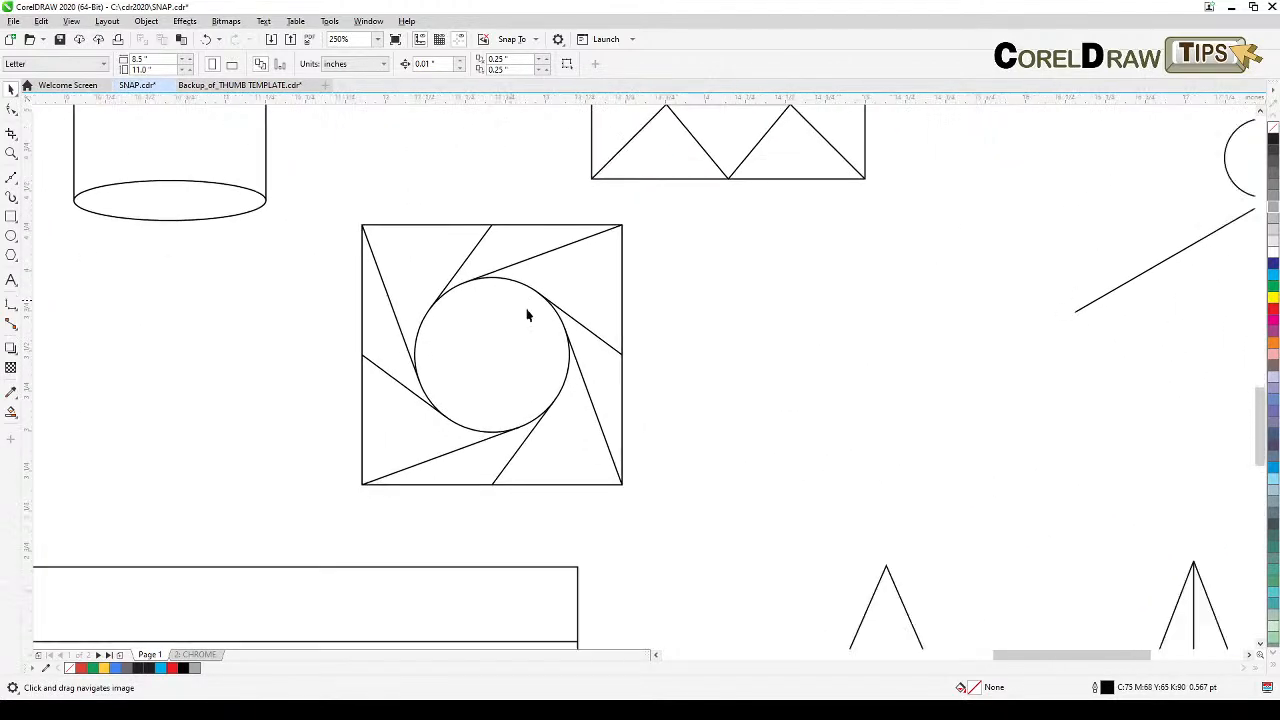
{"action": "left_click", "coordinate": [11, 216]}
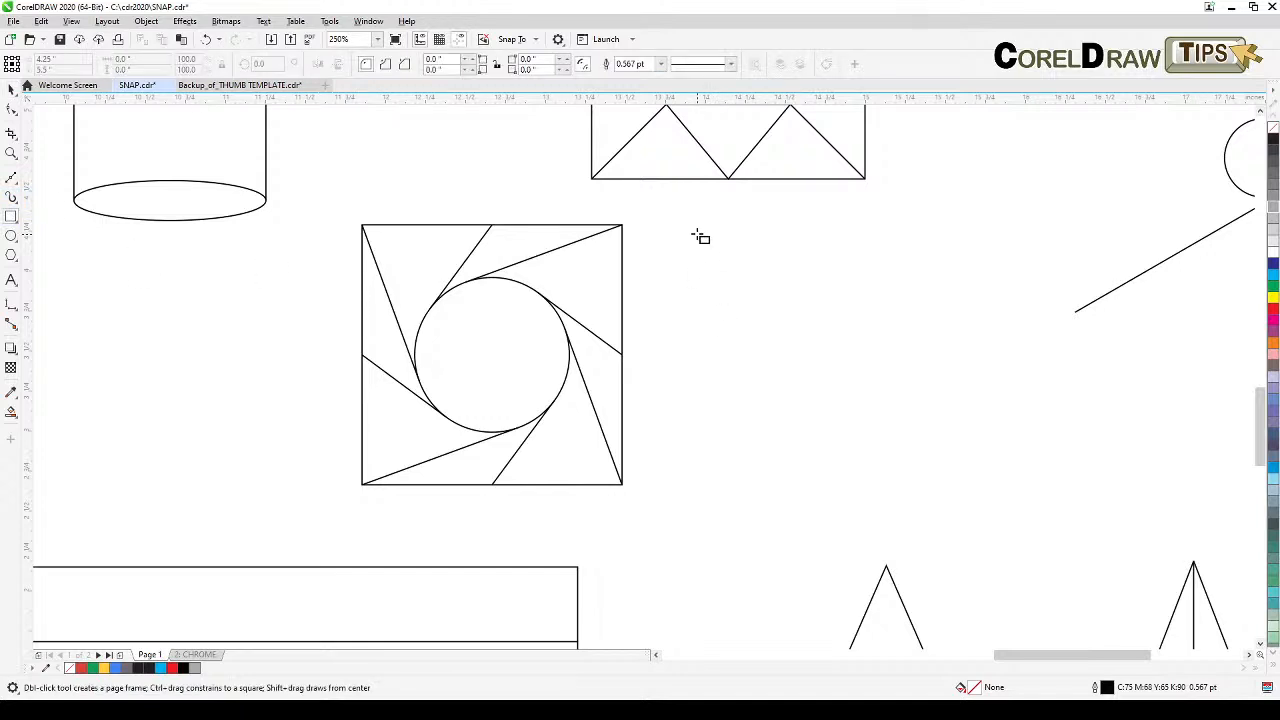
{"action": "left_click_drag", "start_coordinate": [693, 233], "coordinate": [903, 486]}
{"action": "left_click", "coordinate": [11, 90]}
{"action": "left_click", "coordinate": [771, 340]}
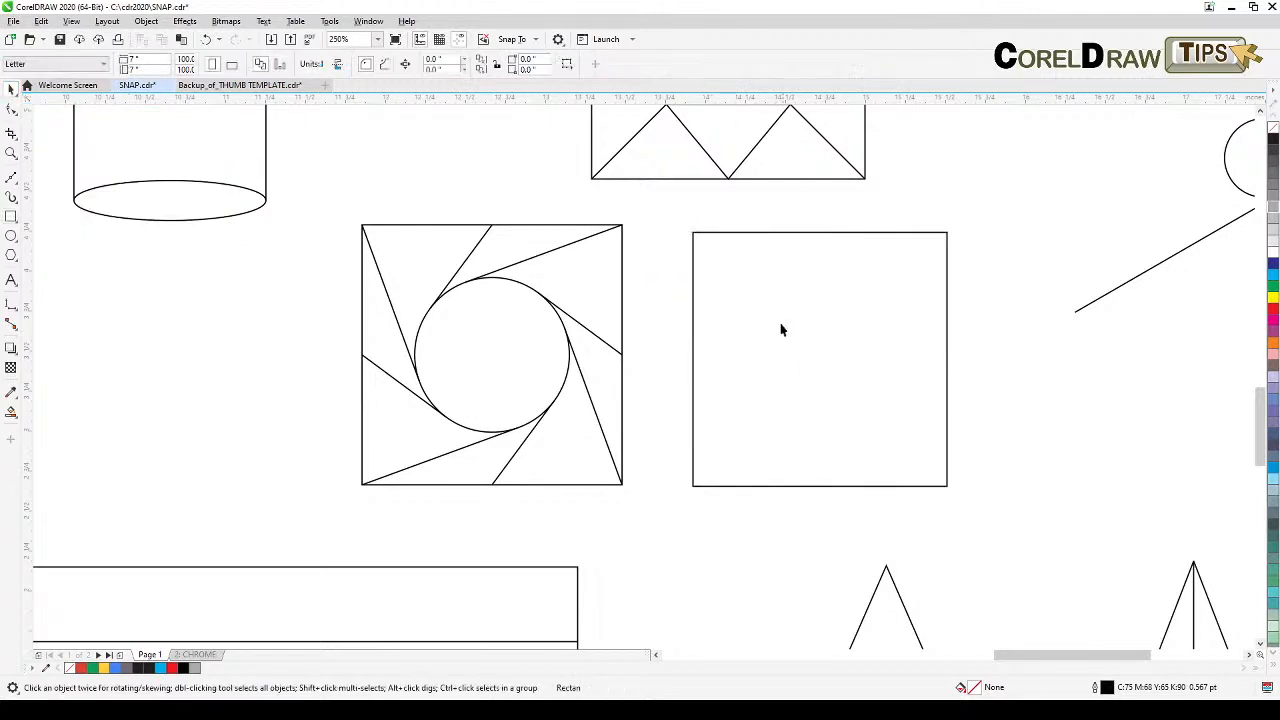
Step: Draw a circle about 0.9 inches wide and move it into the new square
{"action": "left_click", "coordinate": [10, 238]}
{"action": "left_click_drag", "start_coordinate": [1030, 388], "coordinate": [1172, 532]}
{"action": "key", "text": "space"}
{"action": "left_click_drag", "start_coordinate": [1104, 460], "coordinate": [818, 358]}
{"action": "left_click", "coordinate": [1038, 432]}
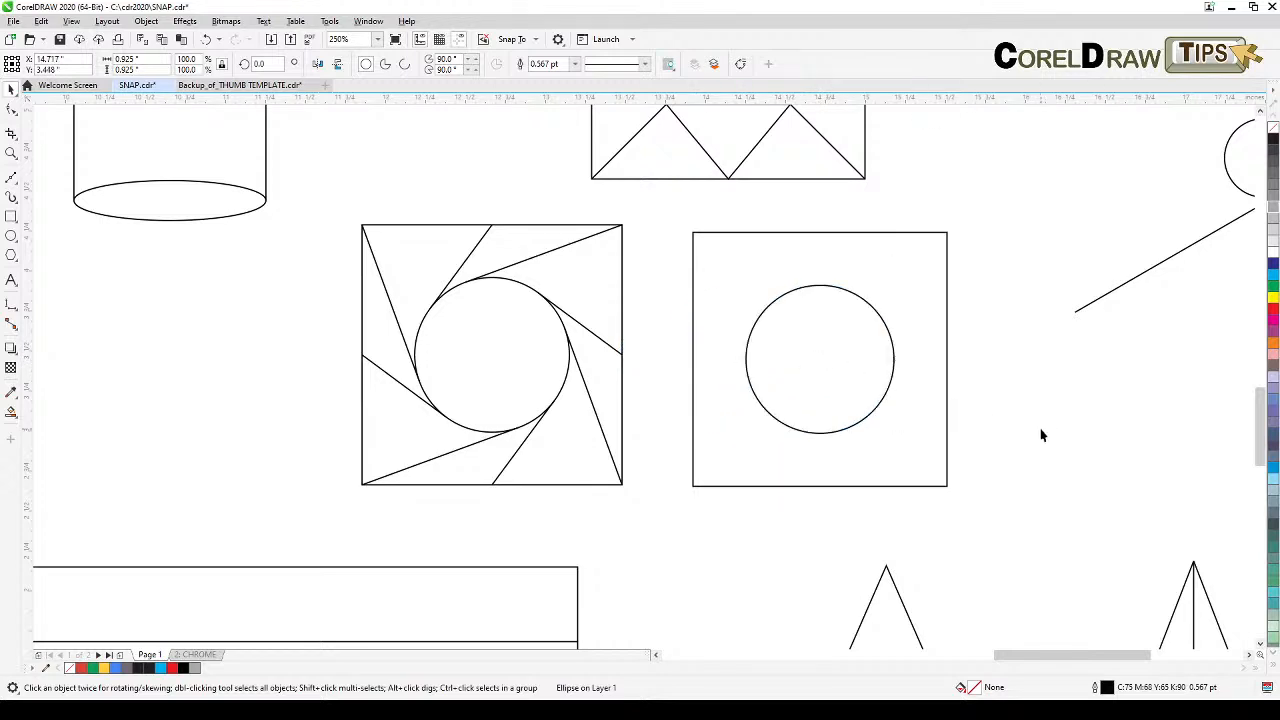
Step: Resize the circle inside the new square
{"action": "left_click", "coordinate": [804, 434]}
{"action": "left_click_drag", "start_coordinate": [897, 437], "coordinate": [909, 449]}
{"action": "left_click", "coordinate": [1166, 466]}
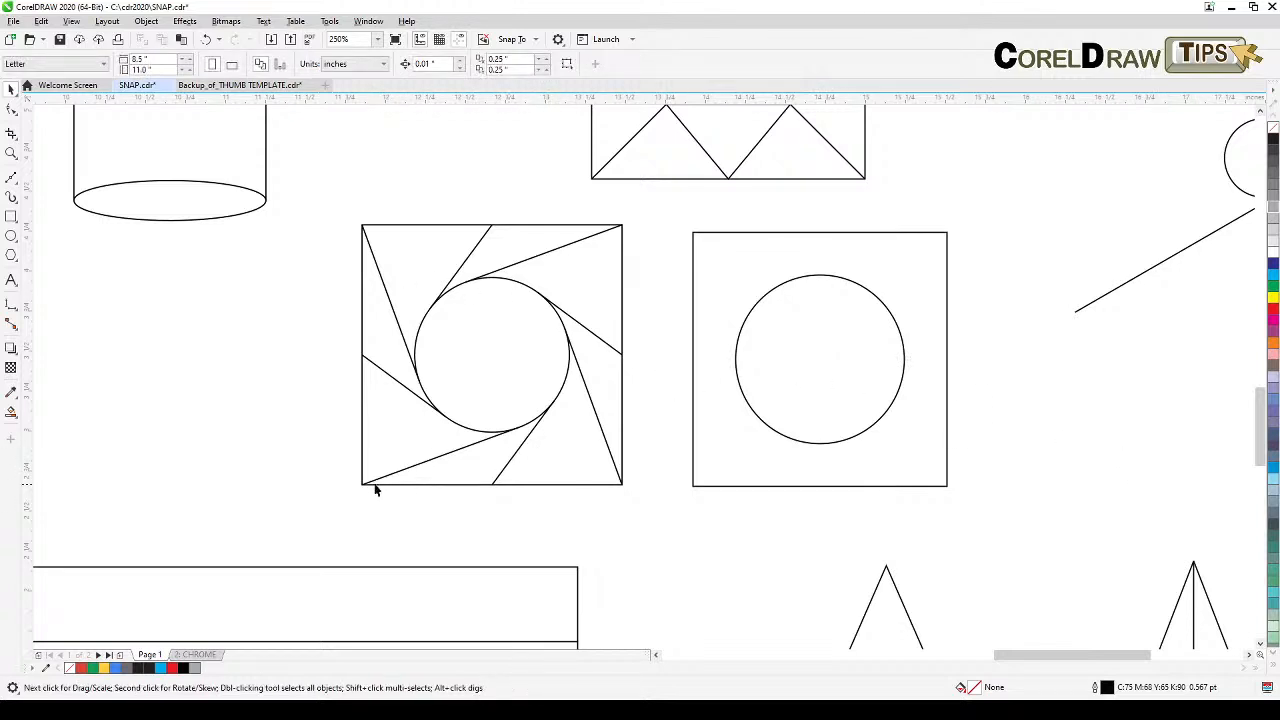
{"action": "left_click", "coordinate": [808, 445]}
{"action": "left_click_drag", "start_coordinate": [909, 447], "coordinate": [900, 439]}
{"action": "left_click", "coordinate": [1112, 436]}
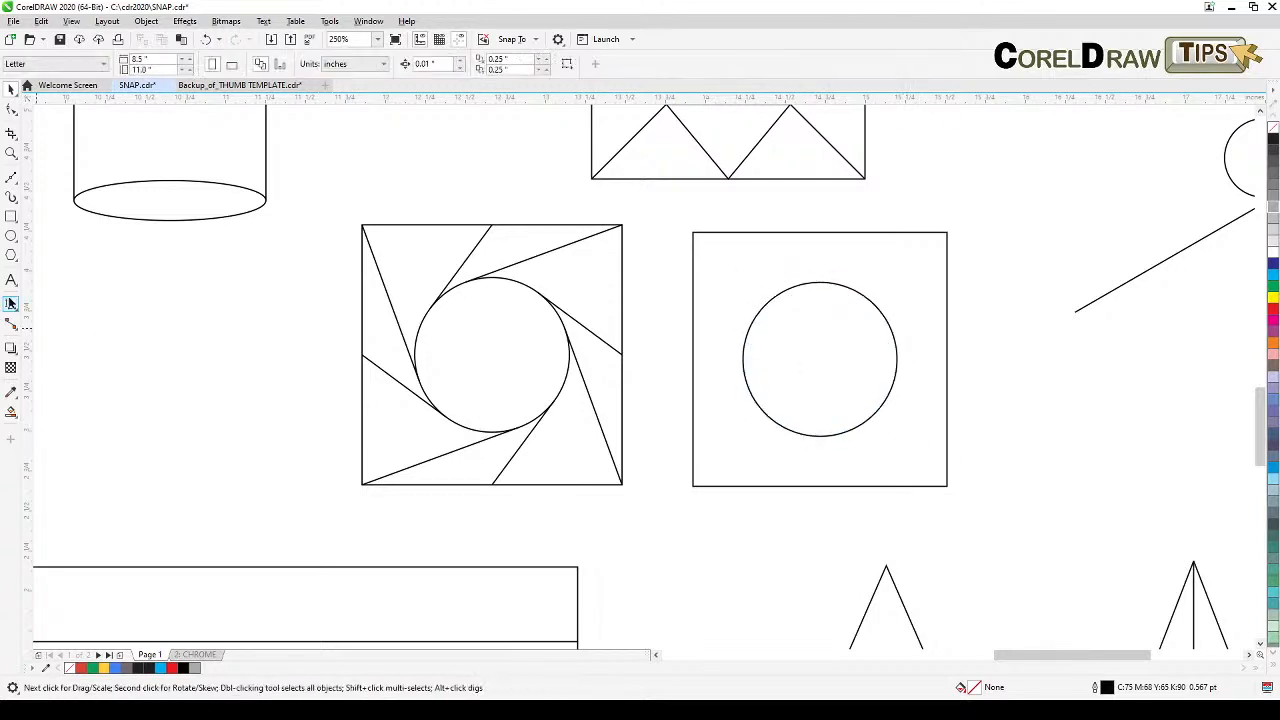
Step: Draw a Bezier line from the square's bottom-left corner tangent to the circle's lower right
{"action": "left_click", "coordinate": [10, 178]}
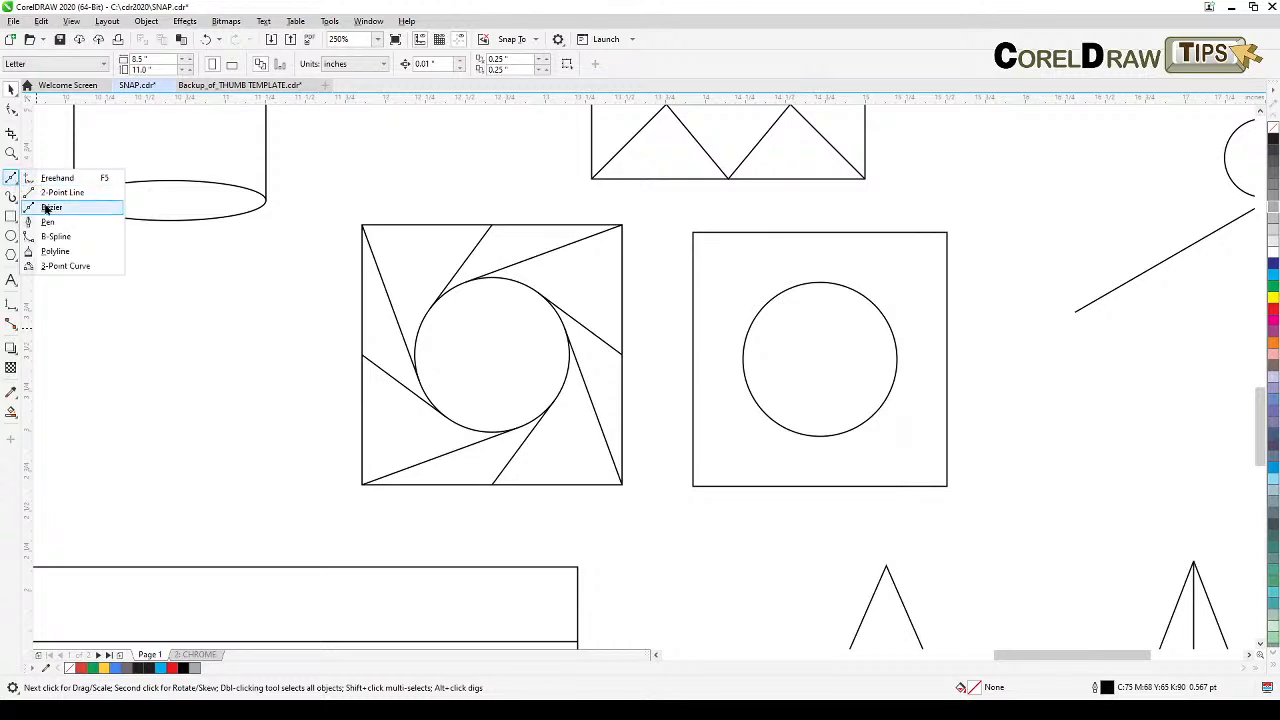
{"action": "left_click", "coordinate": [50, 207]}
{"action": "left_click", "coordinate": [692, 486]}
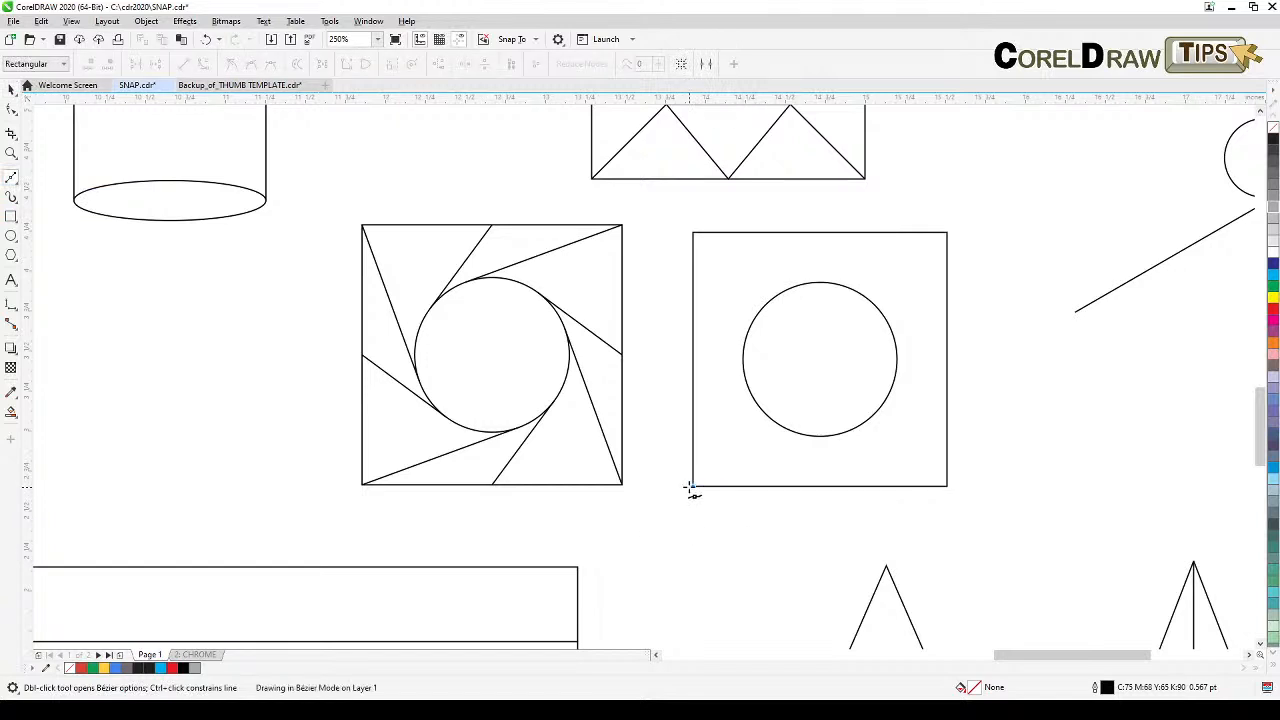
{"action": "left_click", "coordinate": [847, 431]}
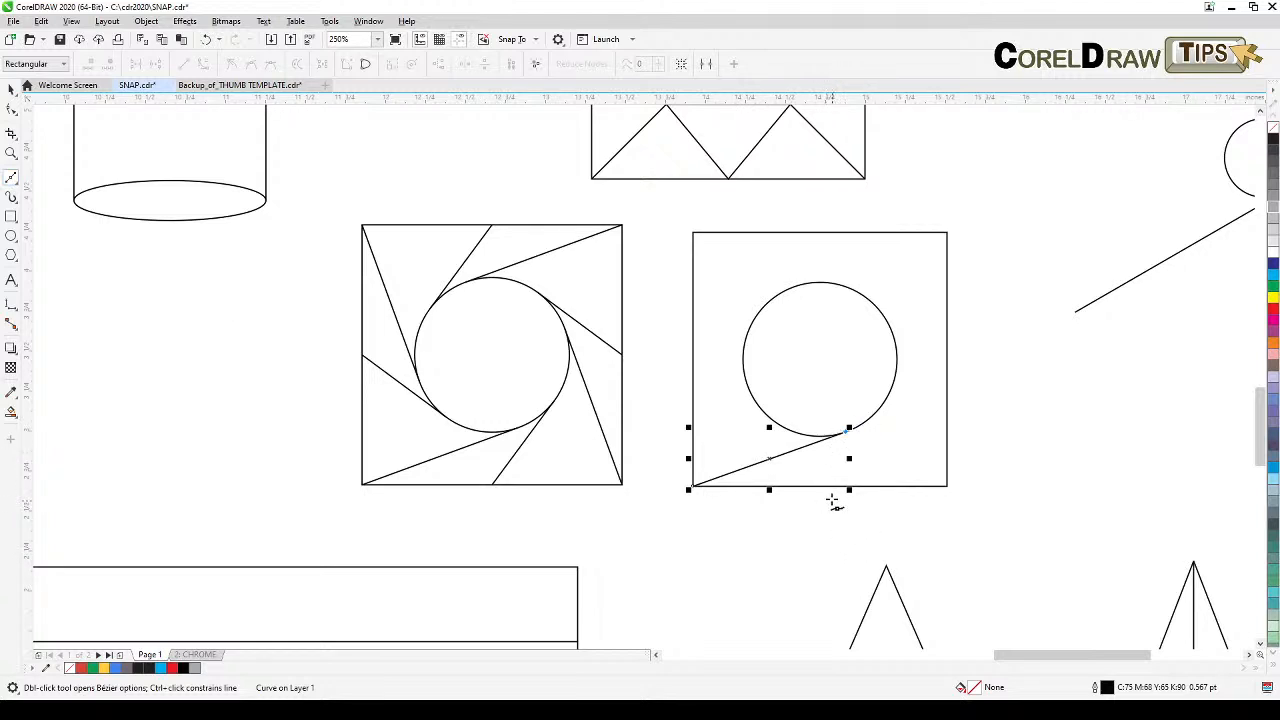
{"action": "left_click_drag", "start_coordinate": [822, 487], "coordinate": [849, 430]}
{"action": "key", "text": "ctrl+z"}
{"action": "key", "text": "space"}
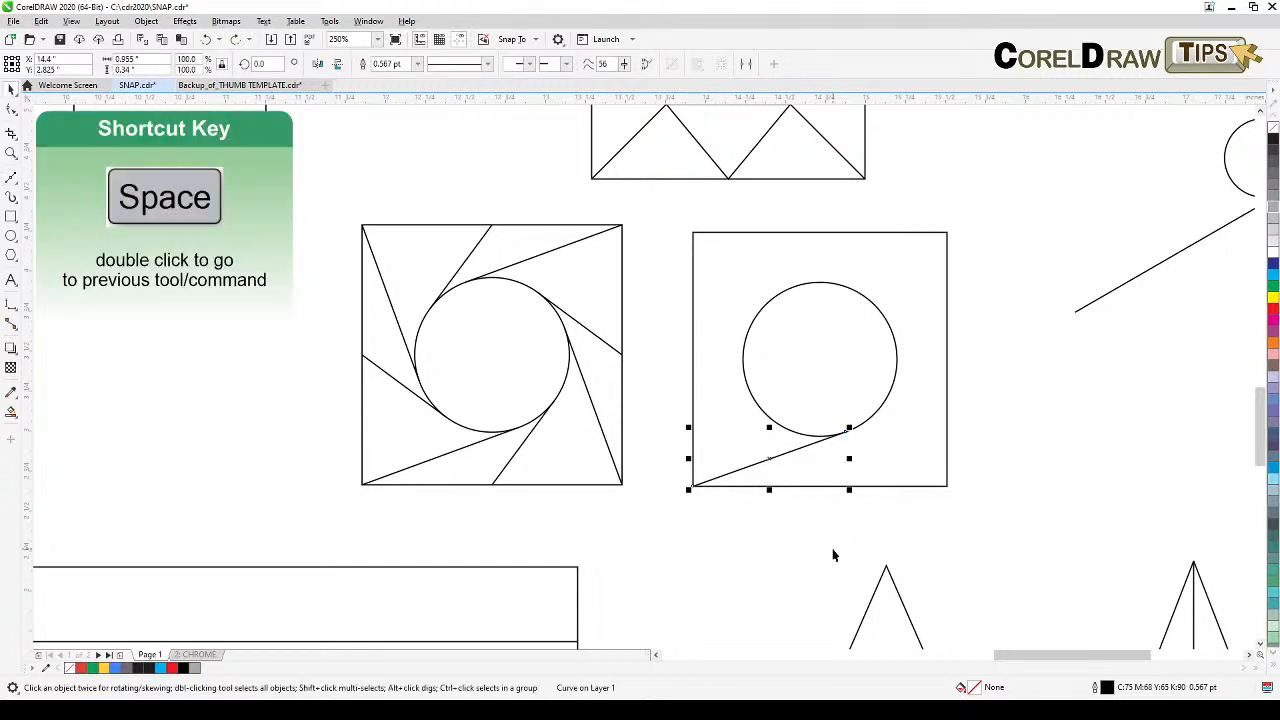
Step: Draw Bezier lines from the square's bottom edge and from its bottom-right corner, each tangent to the circle's right side
{"action": "key", "text": "space"}
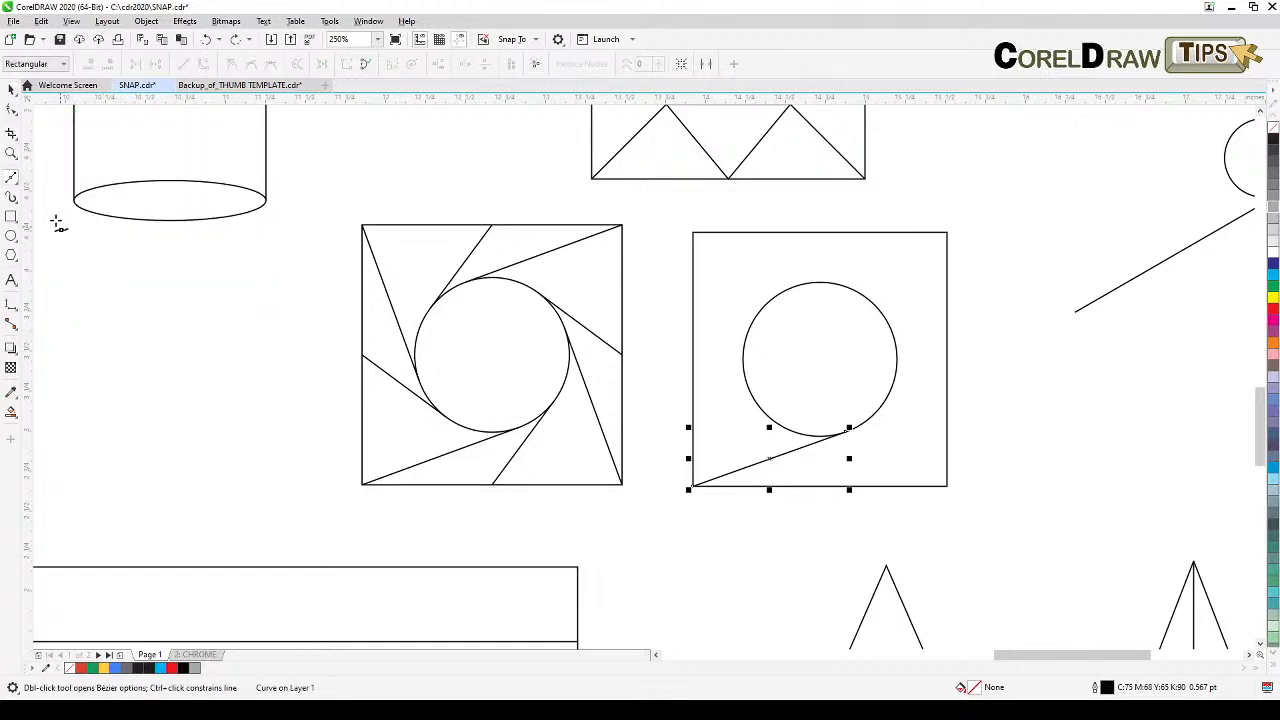
{"action": "left_click", "coordinate": [10, 181]}
{"action": "left_click", "coordinate": [821, 487]}
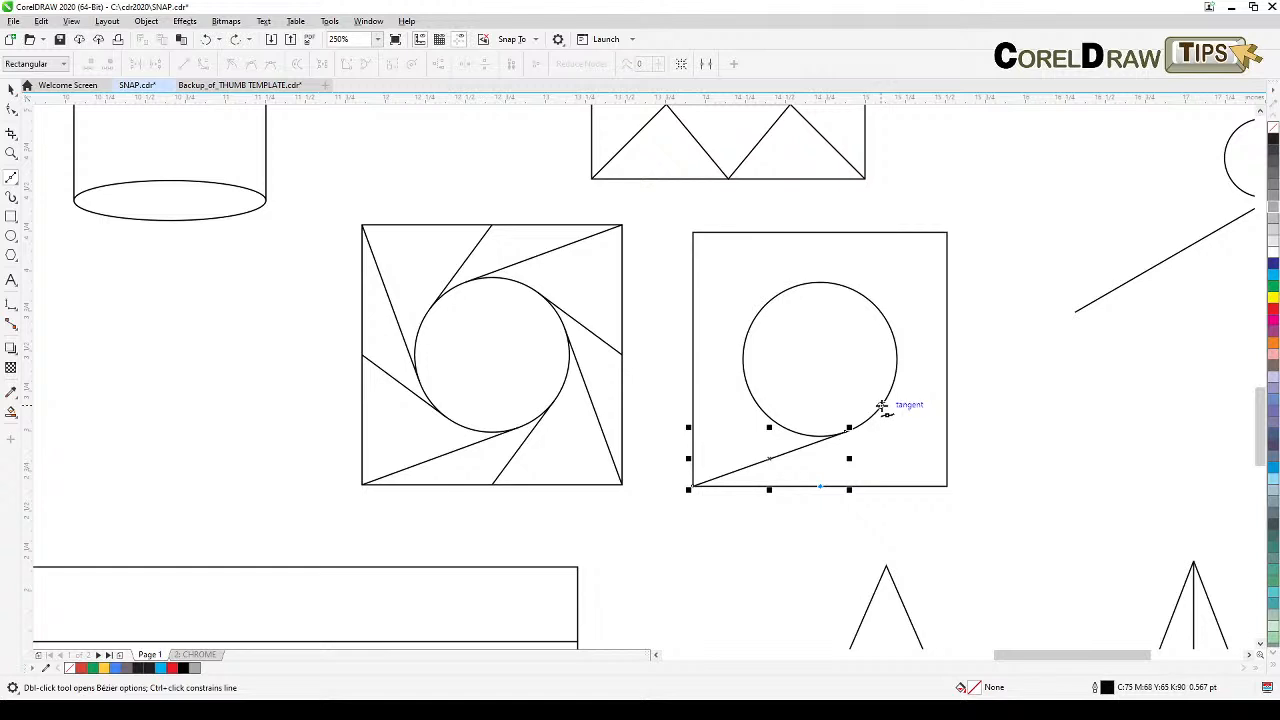
{"action": "left_click", "coordinate": [881, 406]}
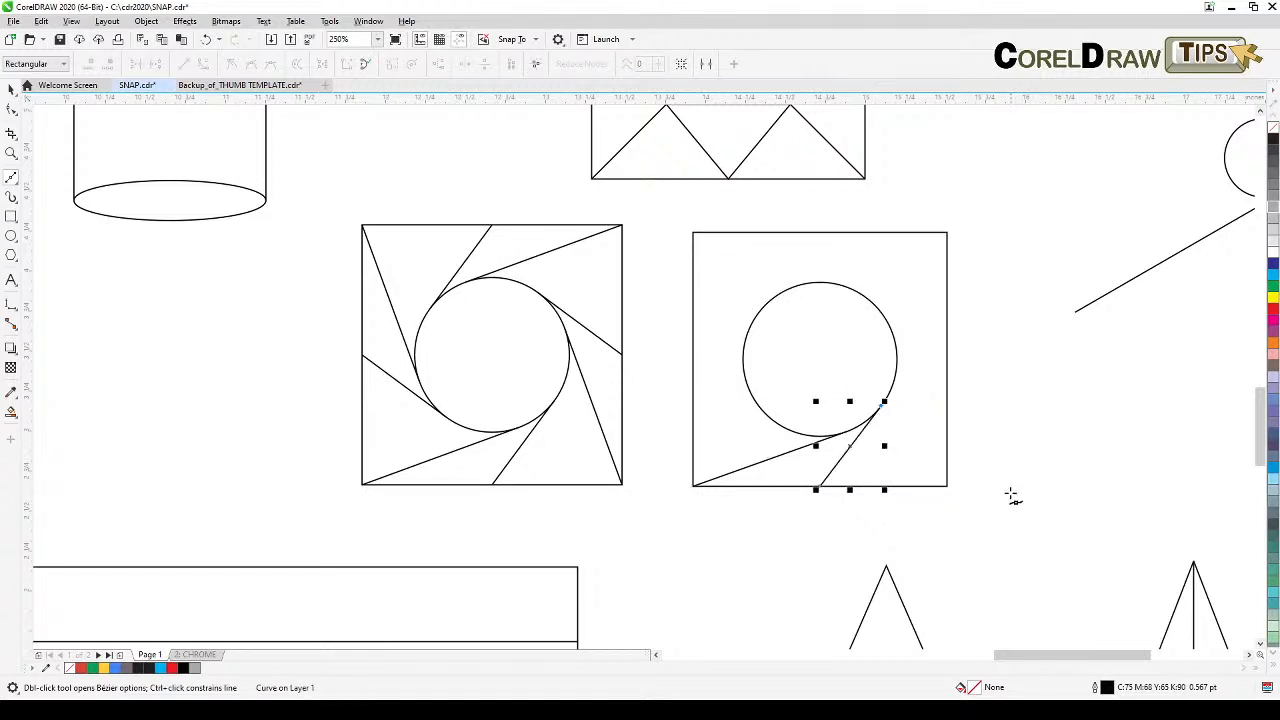
{"action": "key", "text": "space"}
{"action": "key", "text": "space"}
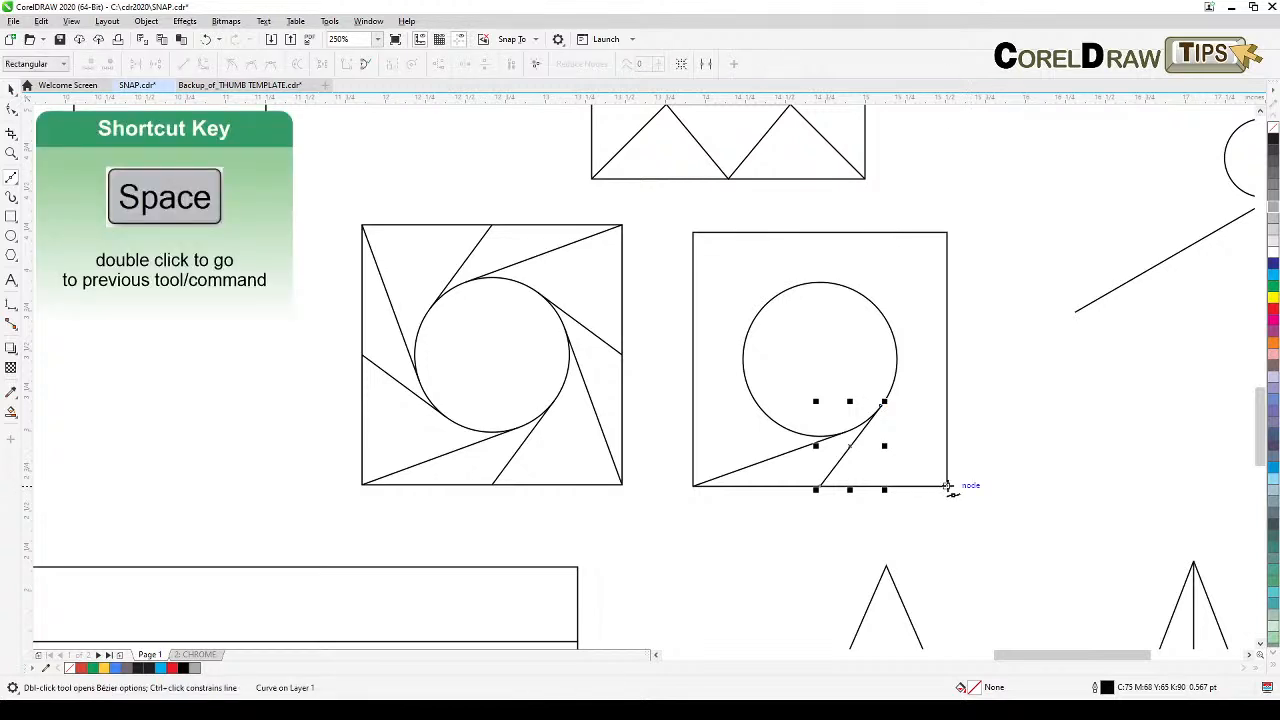
{"action": "left_click", "coordinate": [947, 487]}
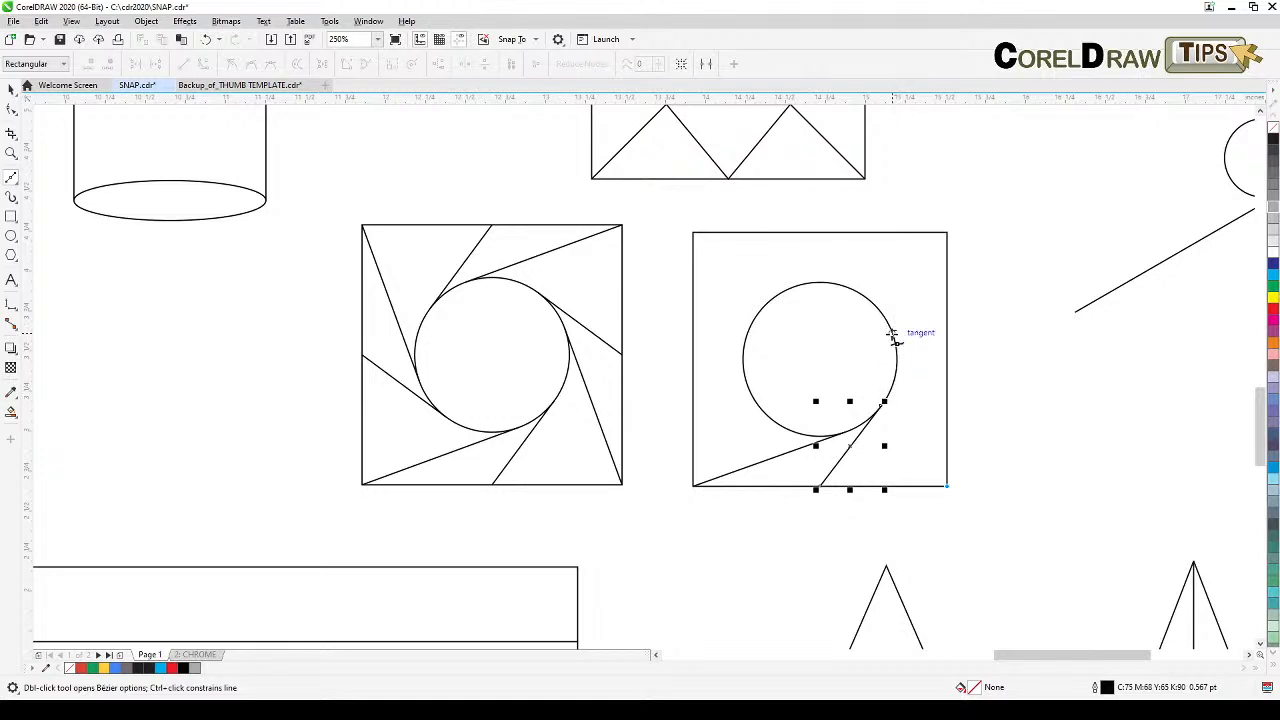
{"action": "left_click", "coordinate": [892, 335]}
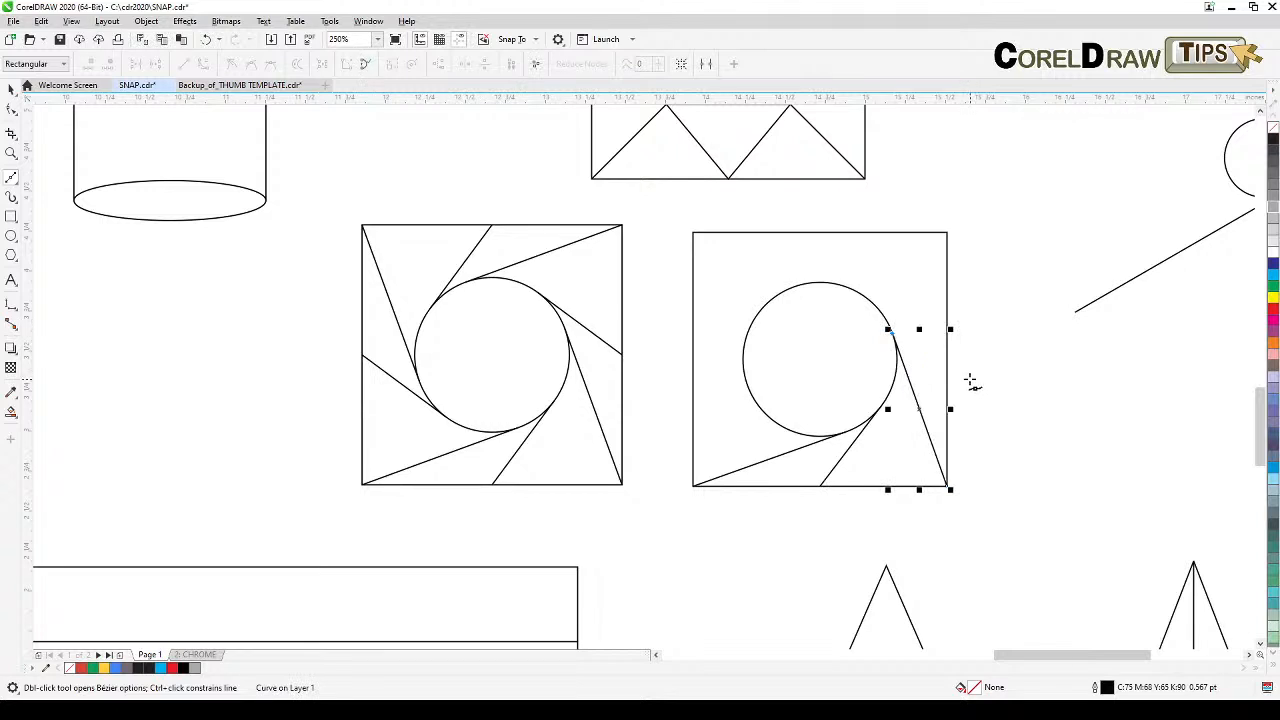
Step: Draw lines from the circle's upper right to the square's right edge and from its upper left to the top-right corner
{"action": "key", "text": "space"}
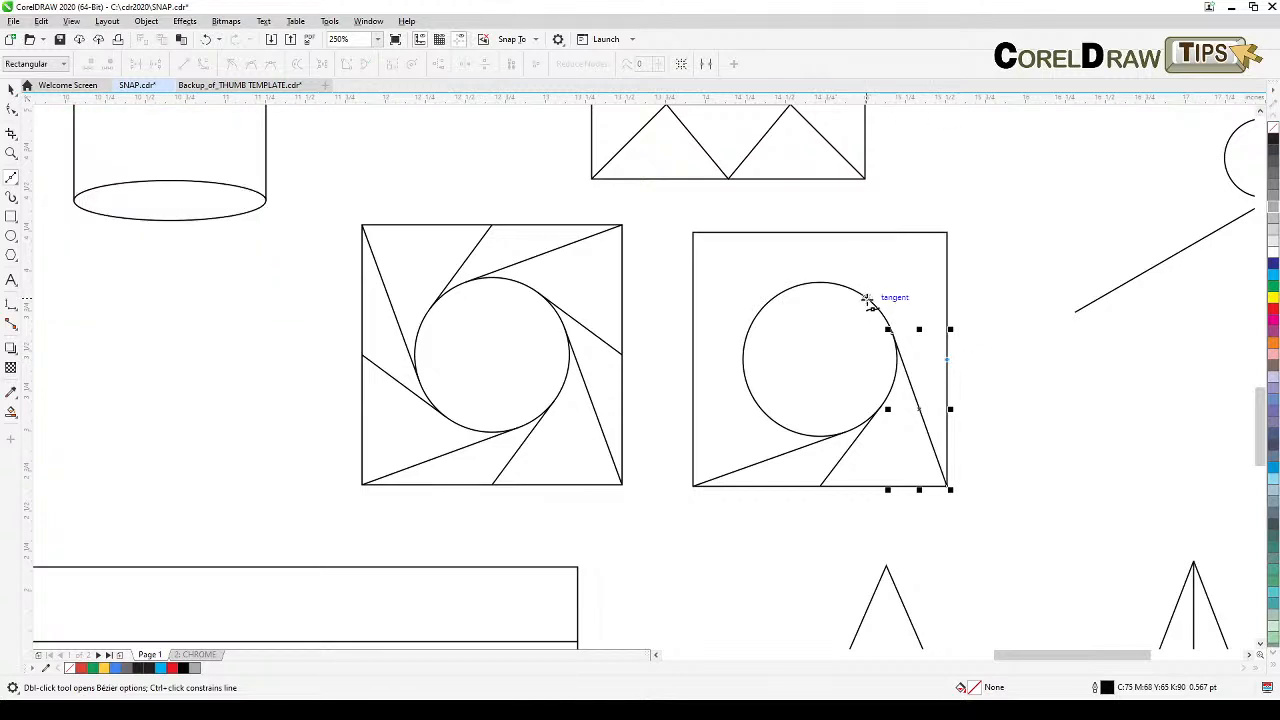
{"action": "left_click_drag", "start_coordinate": [867, 299], "coordinate": [949, 360]}
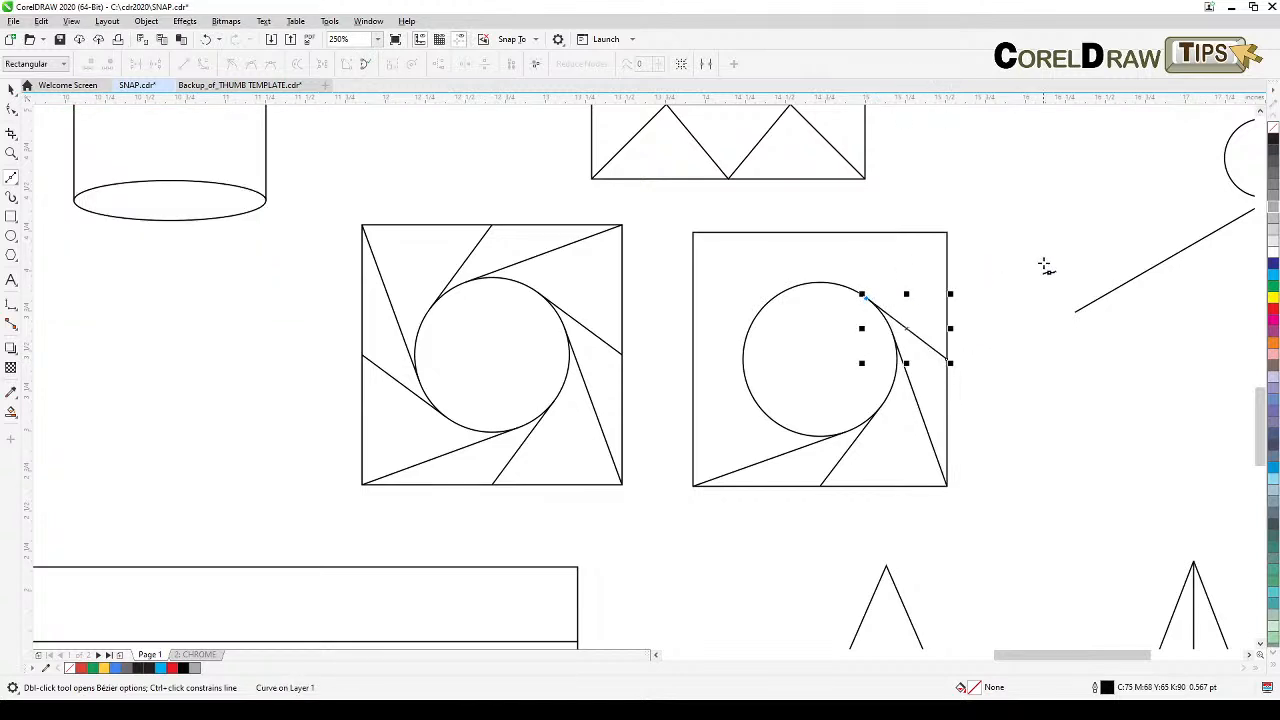
{"action": "key", "text": "space"}
{"action": "key", "text": "space"}
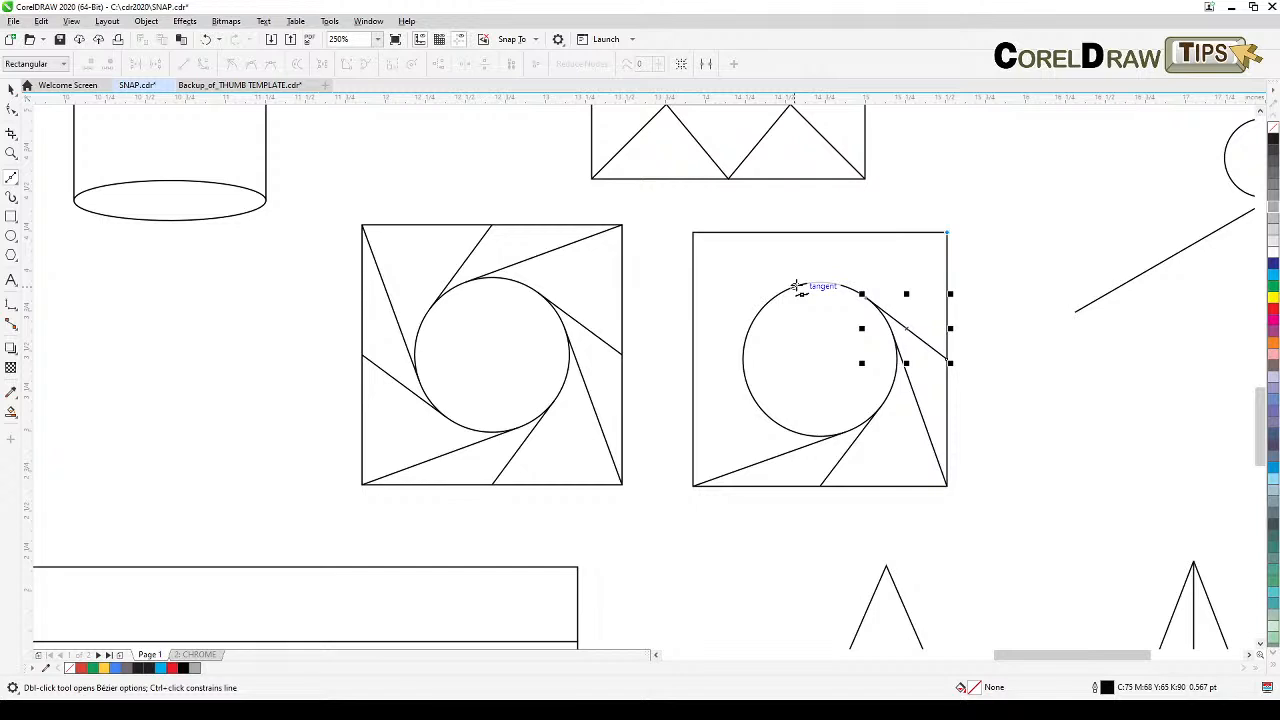
{"action": "left_click_drag", "start_coordinate": [797, 288], "coordinate": [948, 231]}
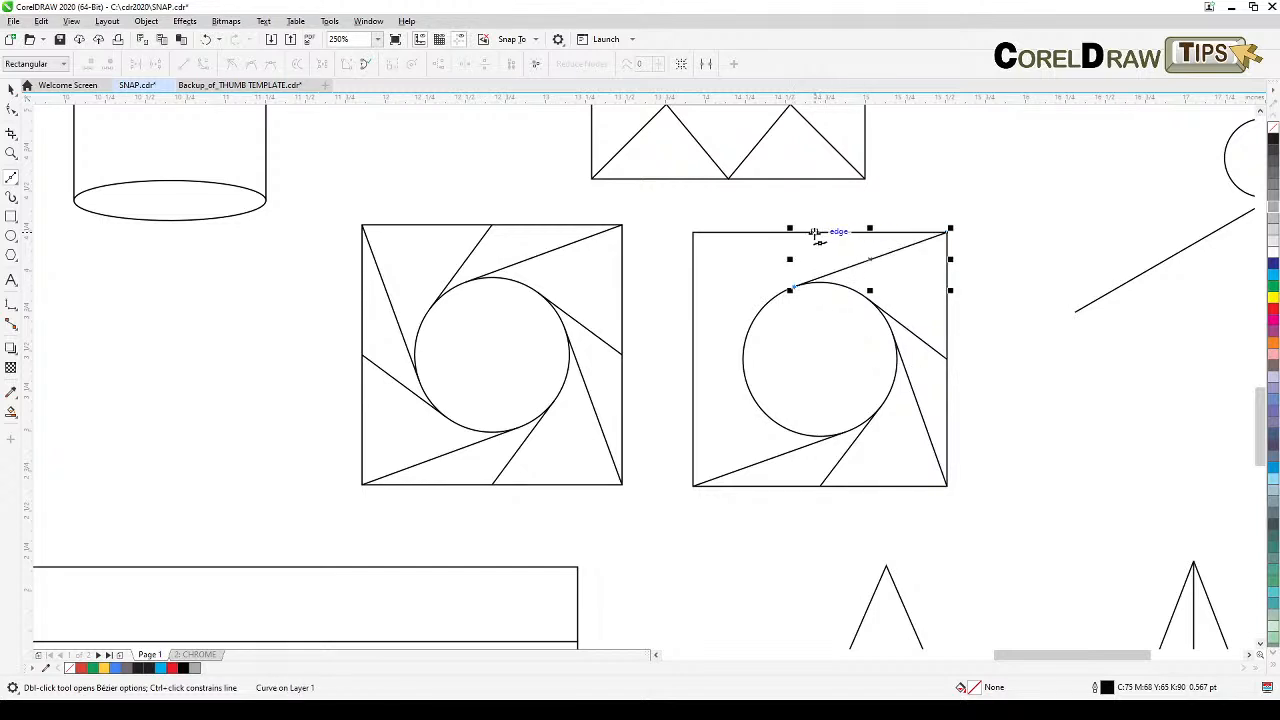
Step: Draw lines from the square's top edge to the circle's upper-left node and from the top-left corner tangent to the circle
{"action": "key", "text": "space"}
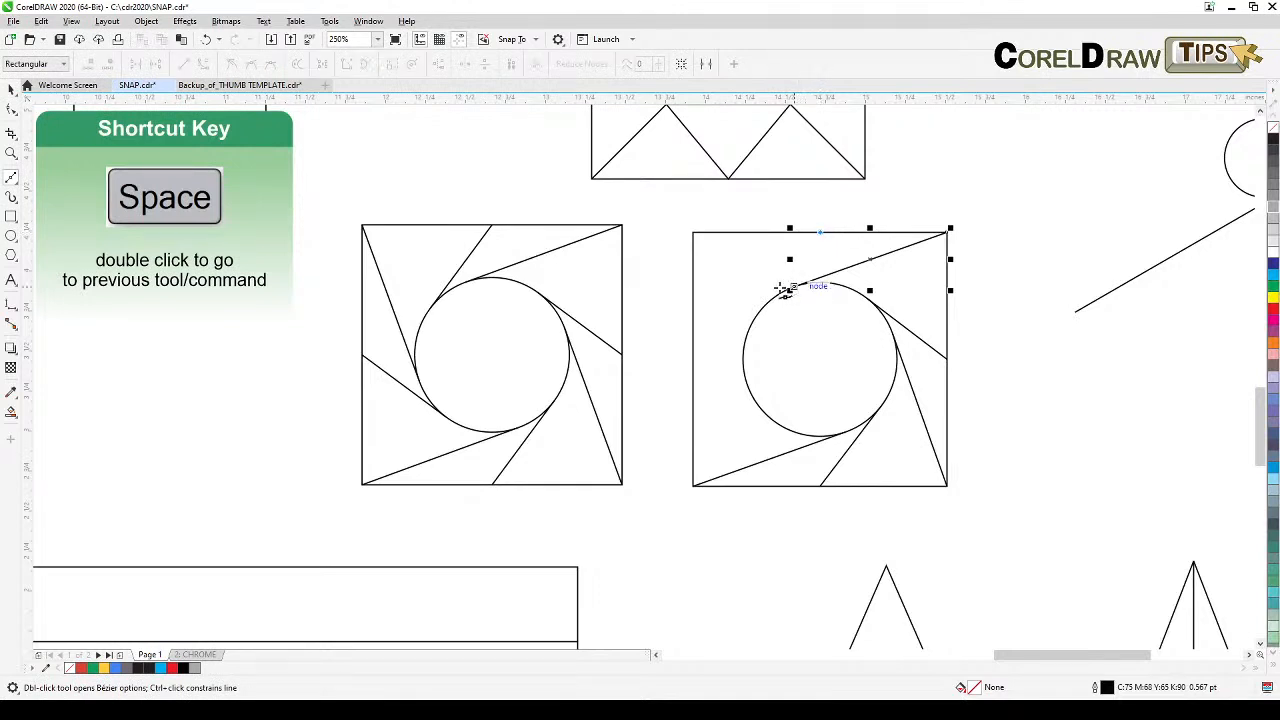
{"action": "left_click_drag", "start_coordinate": [757, 313], "coordinate": [757, 313]}
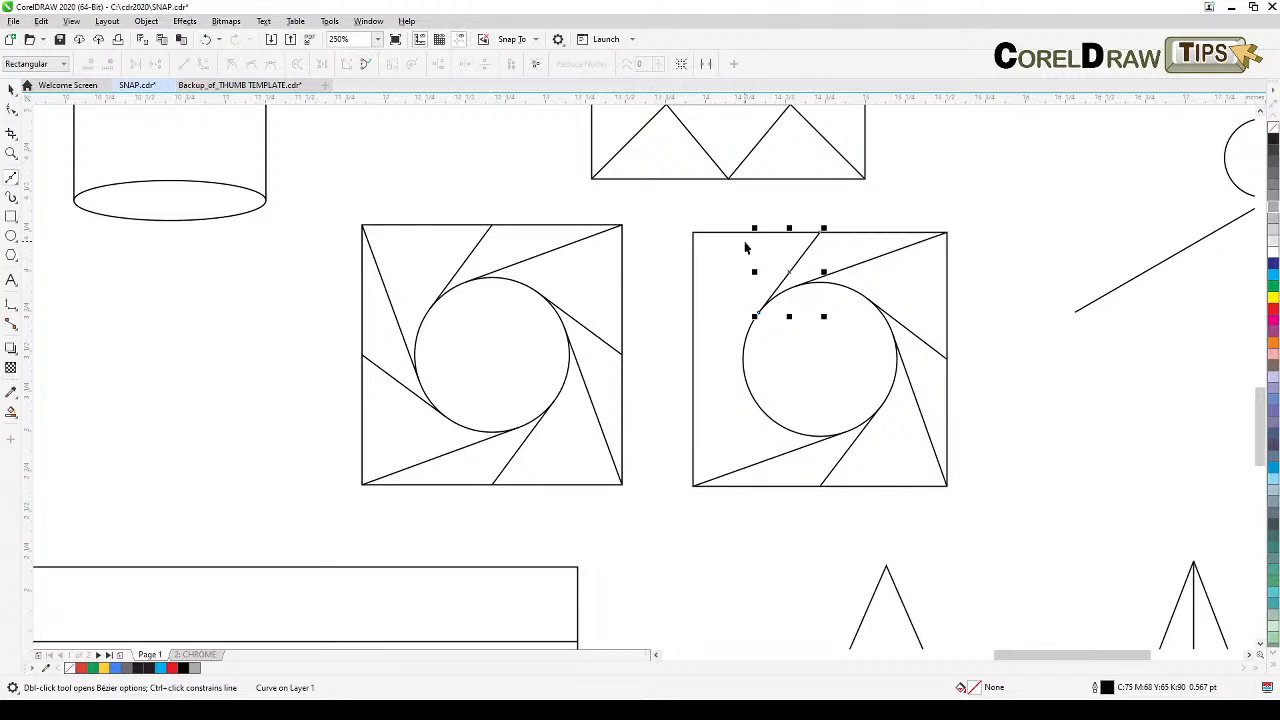
{"action": "key", "text": "space"}
{"action": "key", "text": "space"}
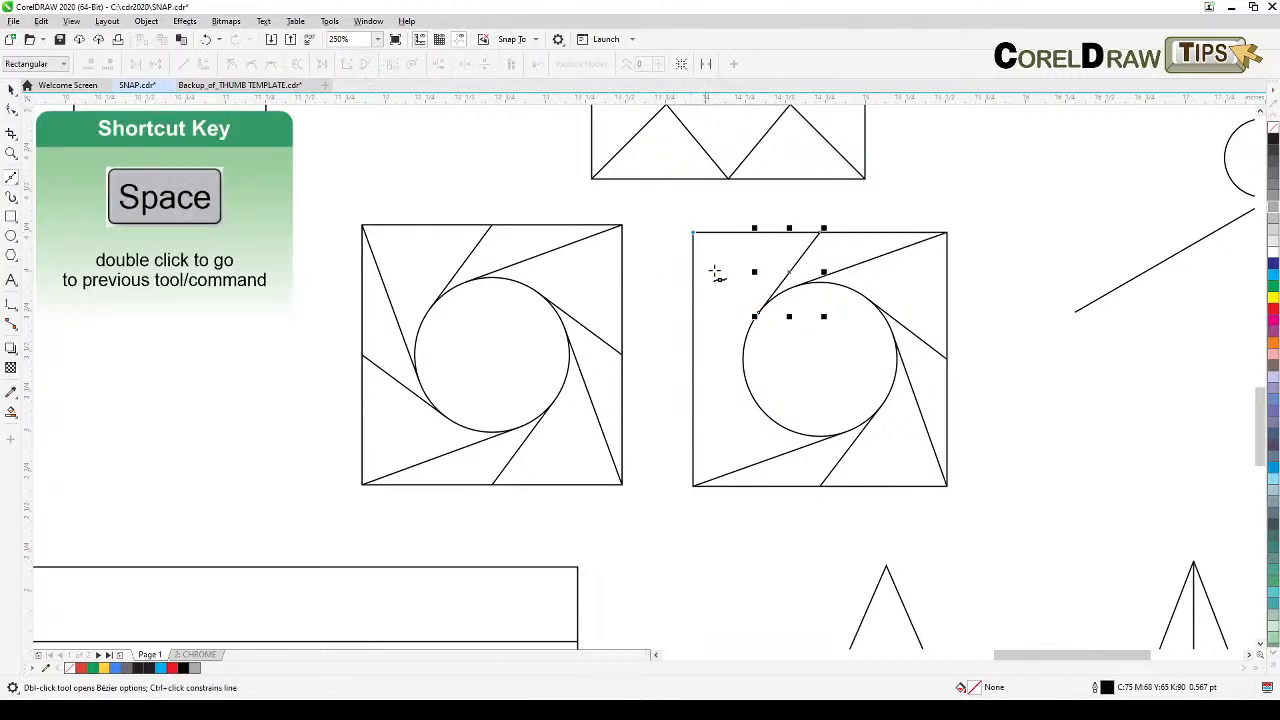
{"action": "left_click", "coordinate": [749, 386]}
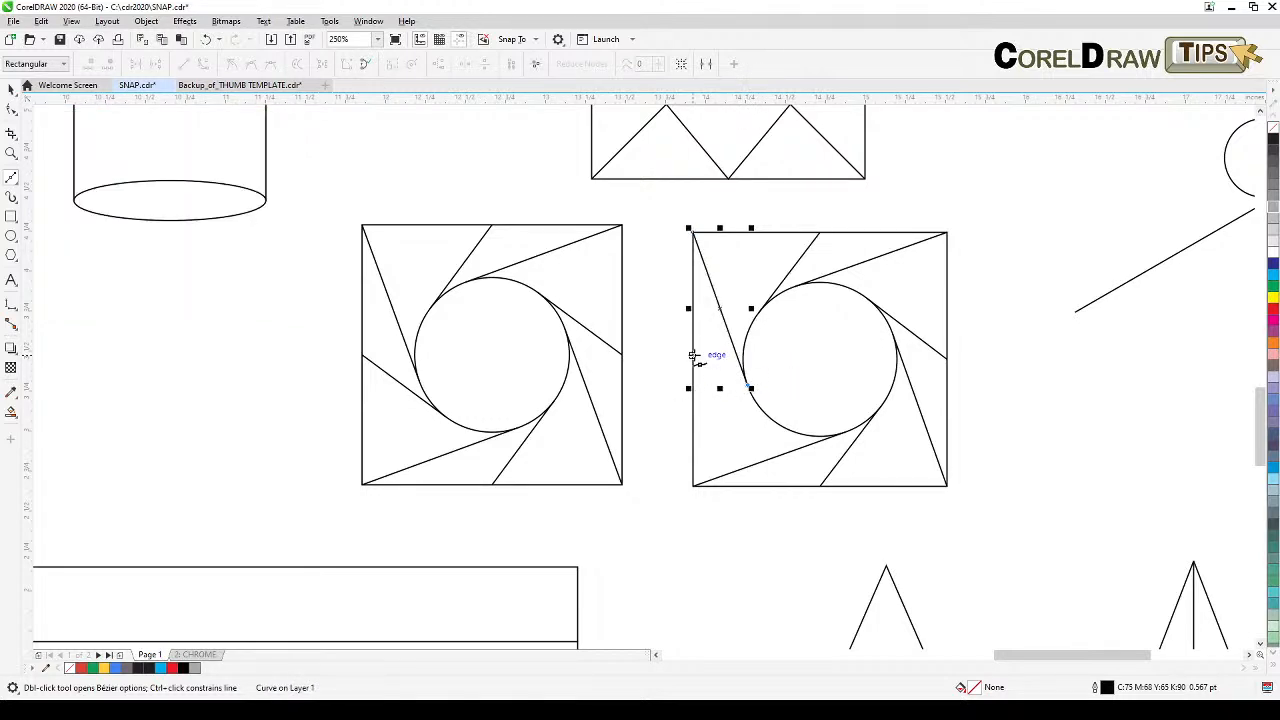
Step: Draw a line from the square's left edge tangent to the circle's lower left, completing the pinwheel, and deselect it
{"action": "key", "text": "space"}
{"action": "key", "text": "space"}
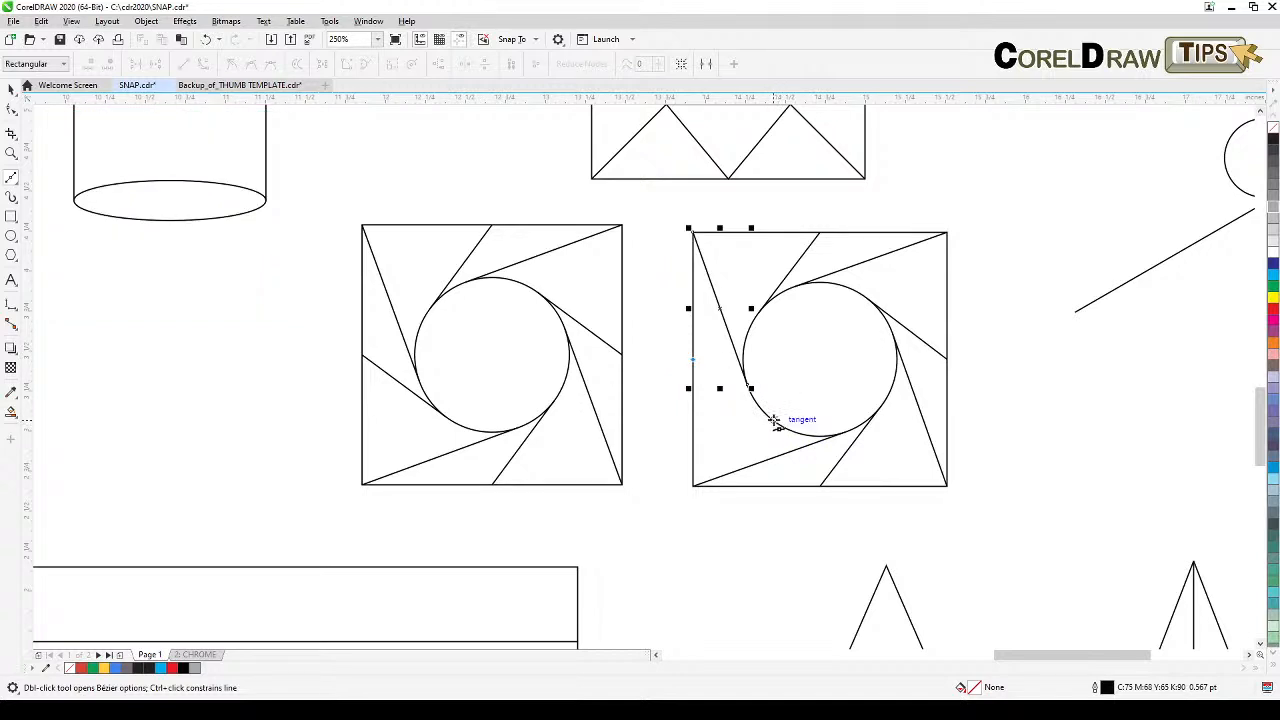
{"action": "left_click", "coordinate": [776, 423]}
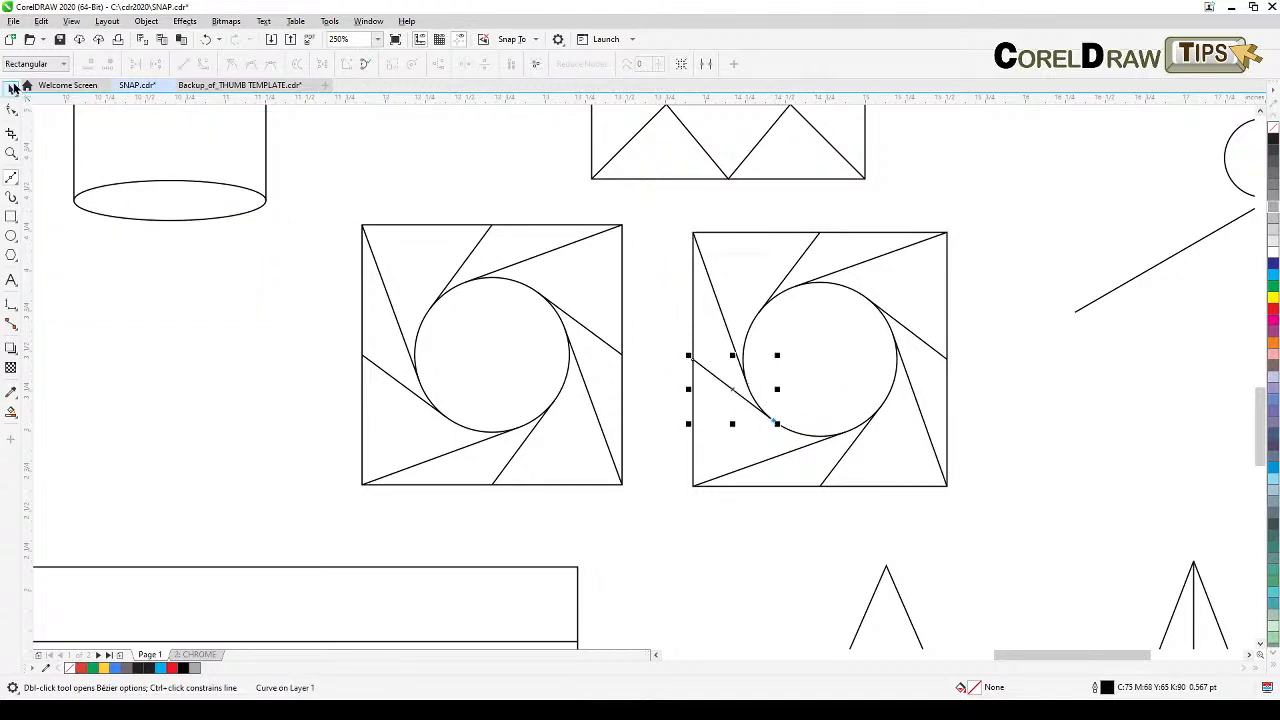
{"action": "key", "text": "space"}
{"action": "left_click", "coordinate": [996, 434]}
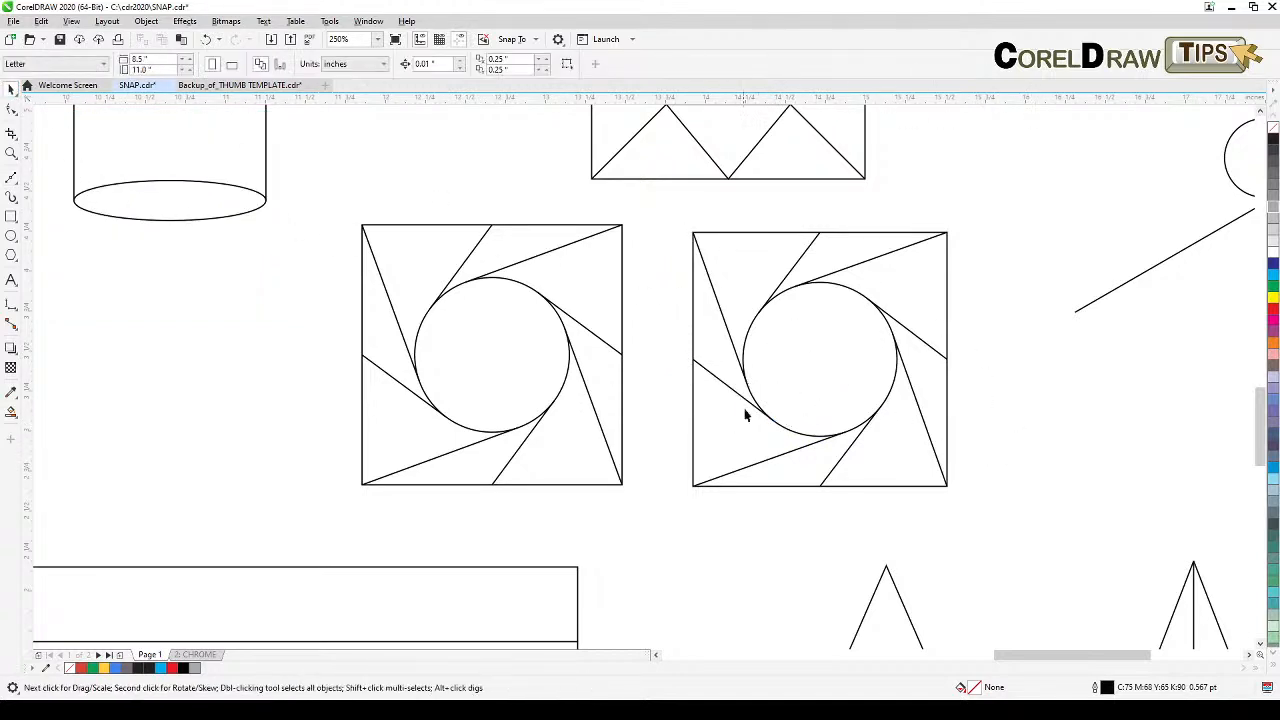
Step: Draw a square about 1.68 inches wide to the right of the star-pattern example
{"action": "scroll", "coordinate": [903, 448], "scroll_direction": "down", "scroll_amount": 1}
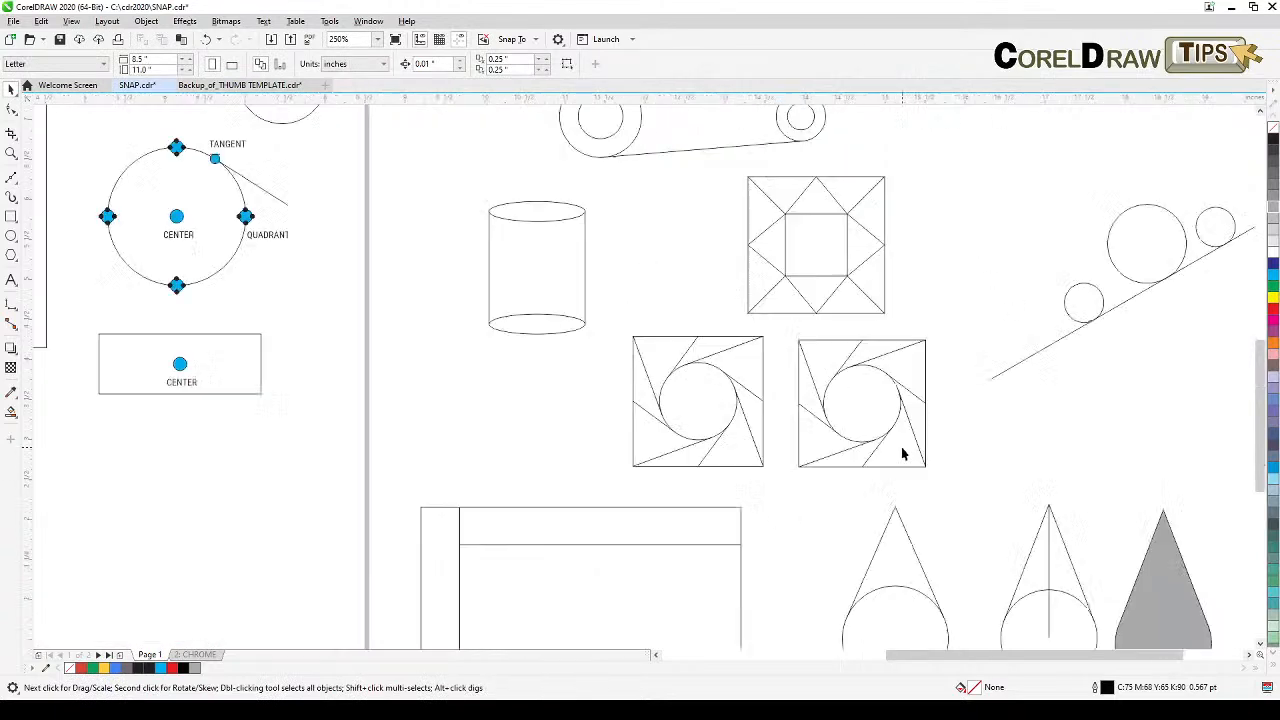
{"action": "left_click_drag", "start_coordinate": [906, 394], "coordinate": [737, 497]}
{"action": "left_click_drag", "start_coordinate": [886, 495], "coordinate": [961, 529]}
{"action": "left_click_drag", "start_coordinate": [814, 482], "coordinate": [1103, 425]}
{"action": "scroll", "coordinate": [1131, 303], "scroll_direction": "up", "scroll_amount": 2}
{"action": "left_click_drag", "start_coordinate": [1127, 324], "coordinate": [691, 350]}
{"action": "scroll", "coordinate": [826, 346], "scroll_direction": "down", "scroll_amount": 1}
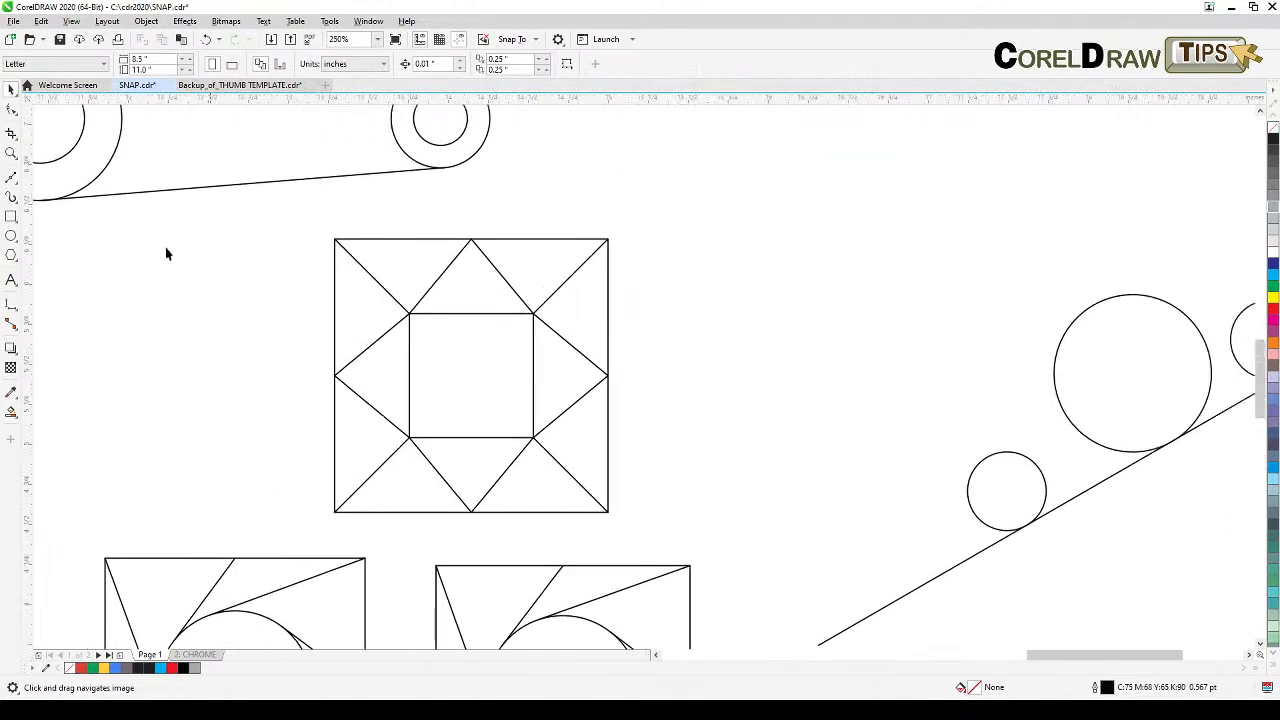
{"action": "left_click", "coordinate": [11, 217]}
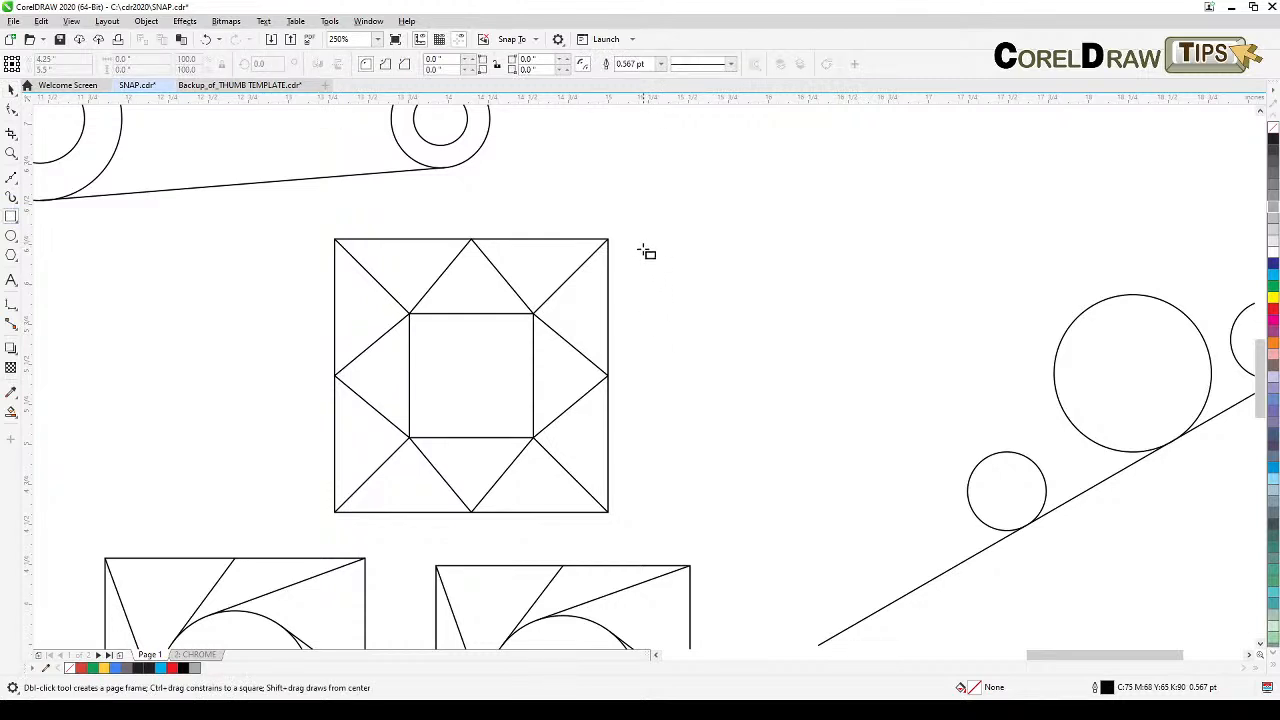
{"action": "left_click_drag", "start_coordinate": [641, 244], "coordinate": [840, 515]}
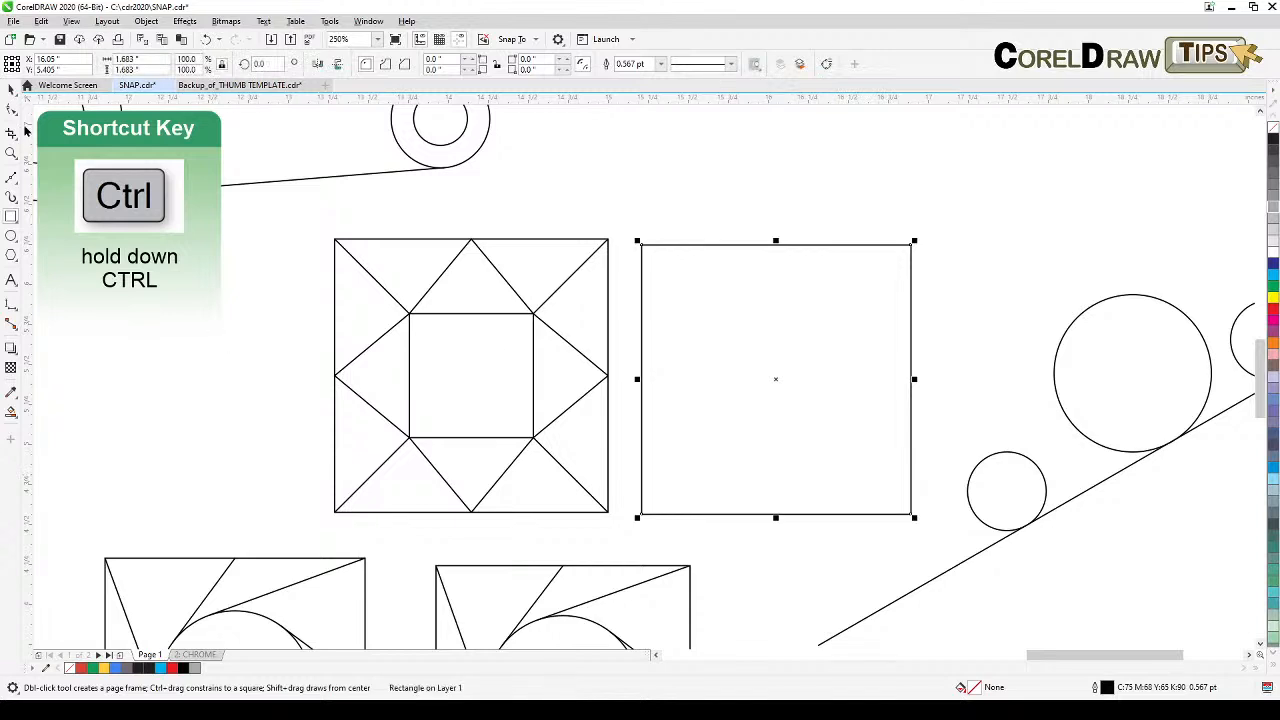
Step: Draw a smaller square about 0.89 inches wide overlapping the new square's upper right
{"action": "left_click", "coordinate": [11, 88]}
{"action": "left_click", "coordinate": [617, 233]}
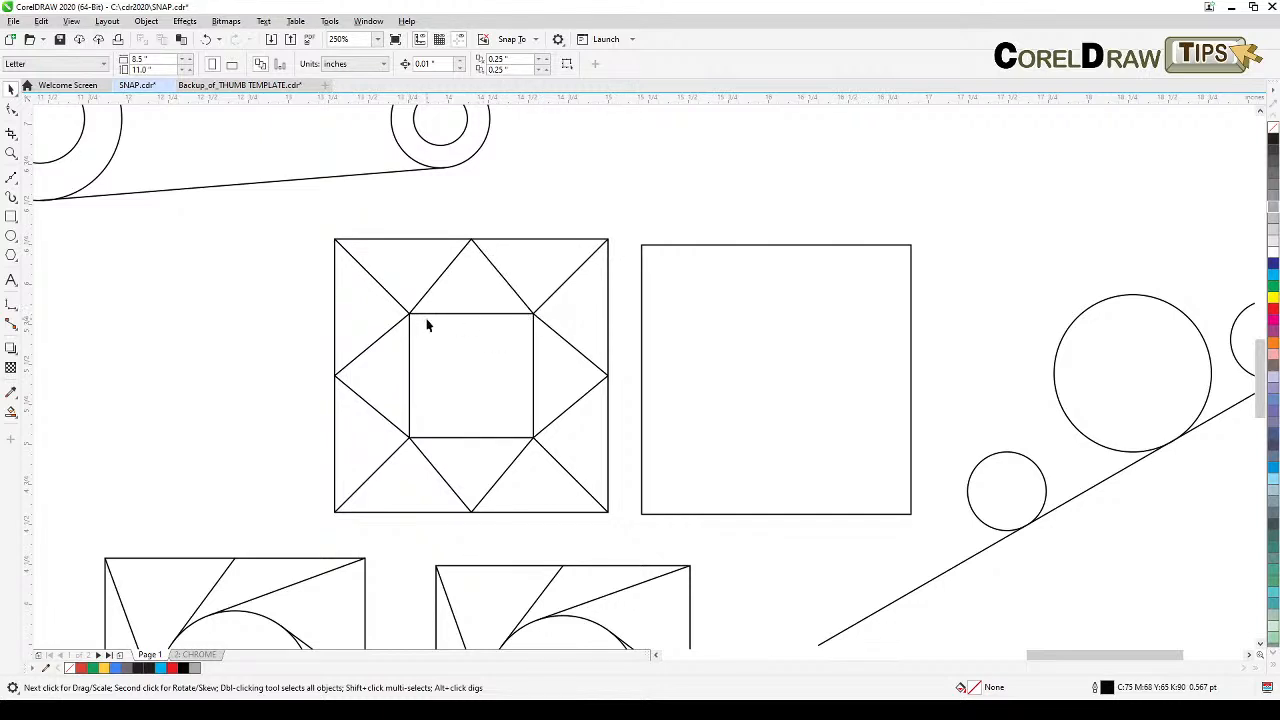
{"action": "left_click", "coordinate": [778, 247]}
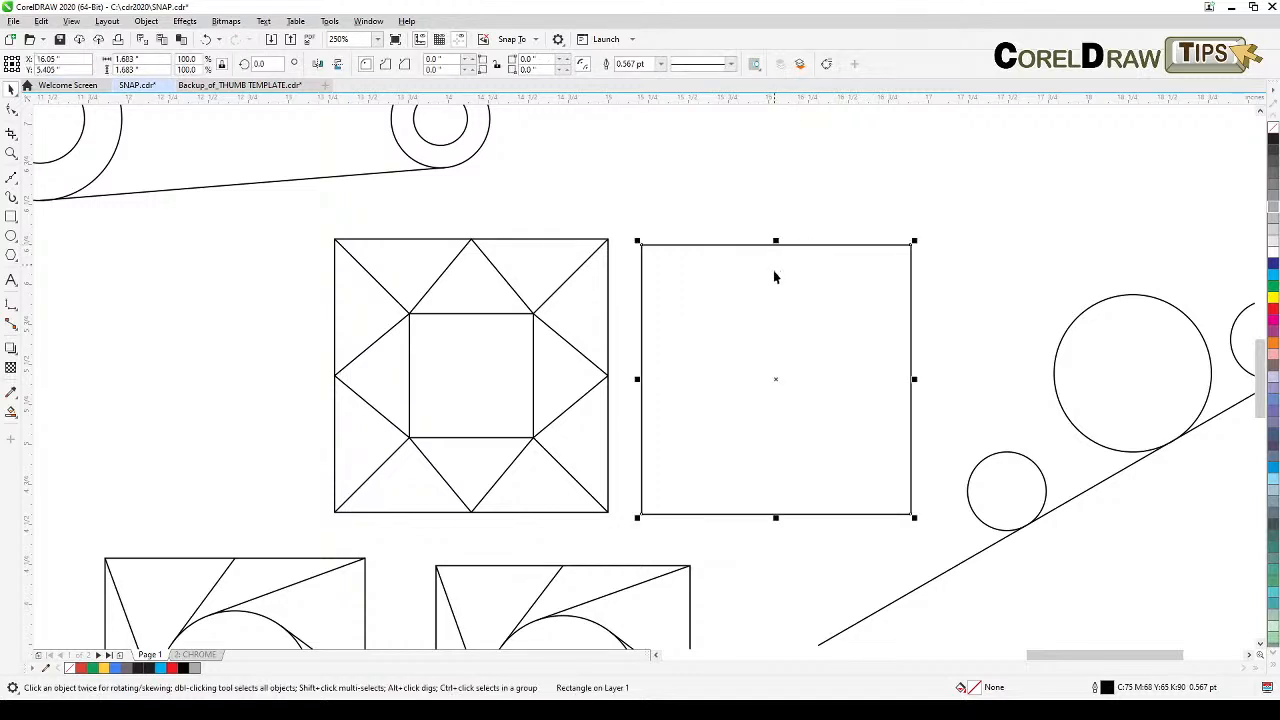
{"action": "left_click", "coordinate": [801, 212]}
{"action": "key", "text": "F6"}
{"action": "left_click_drag", "start_coordinate": [847, 194], "coordinate": [988, 304]}
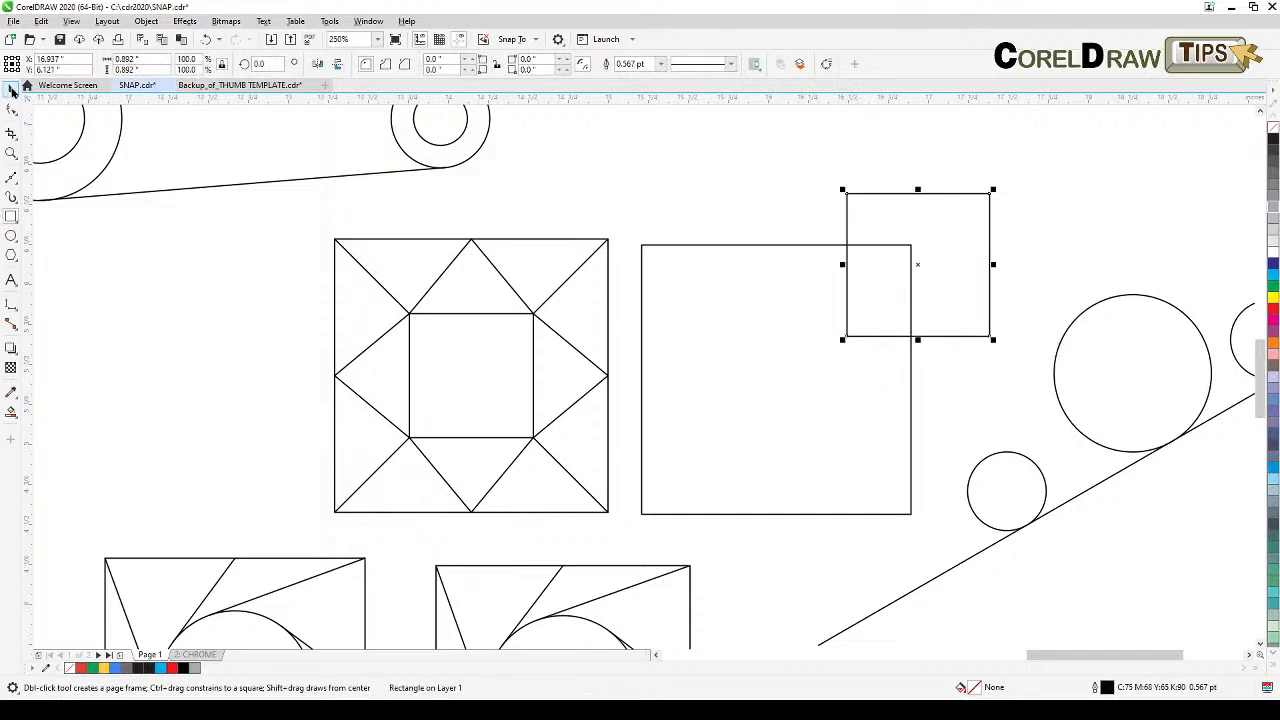
Step: Move the small square so its center snaps to the large square's center
{"action": "left_click", "coordinate": [12, 89]}
{"action": "left_click_drag", "start_coordinate": [917, 265], "coordinate": [777, 375]}
{"action": "left_click", "coordinate": [958, 367]}
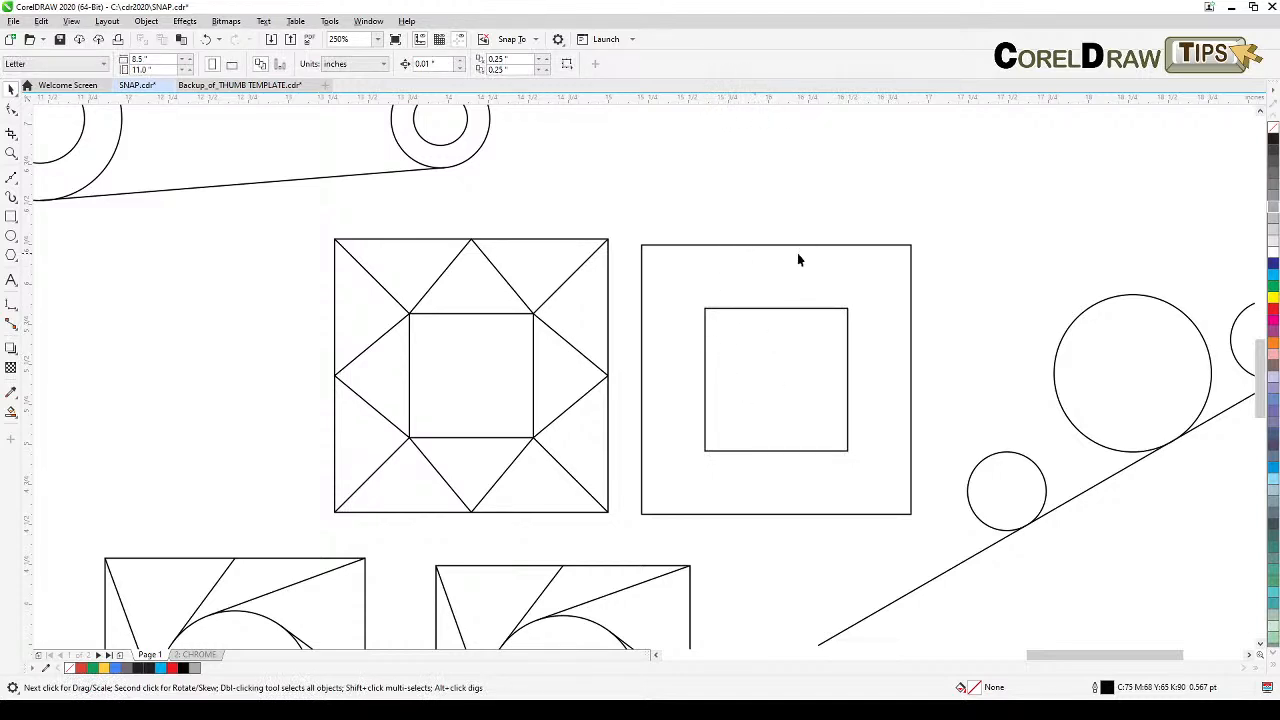
Step: Draw a zigzag Bezier line from the large square's top-left corner through the inner square's top corners and top-edge midpoint to the top-right corner
{"action": "left_click", "coordinate": [10, 178]}
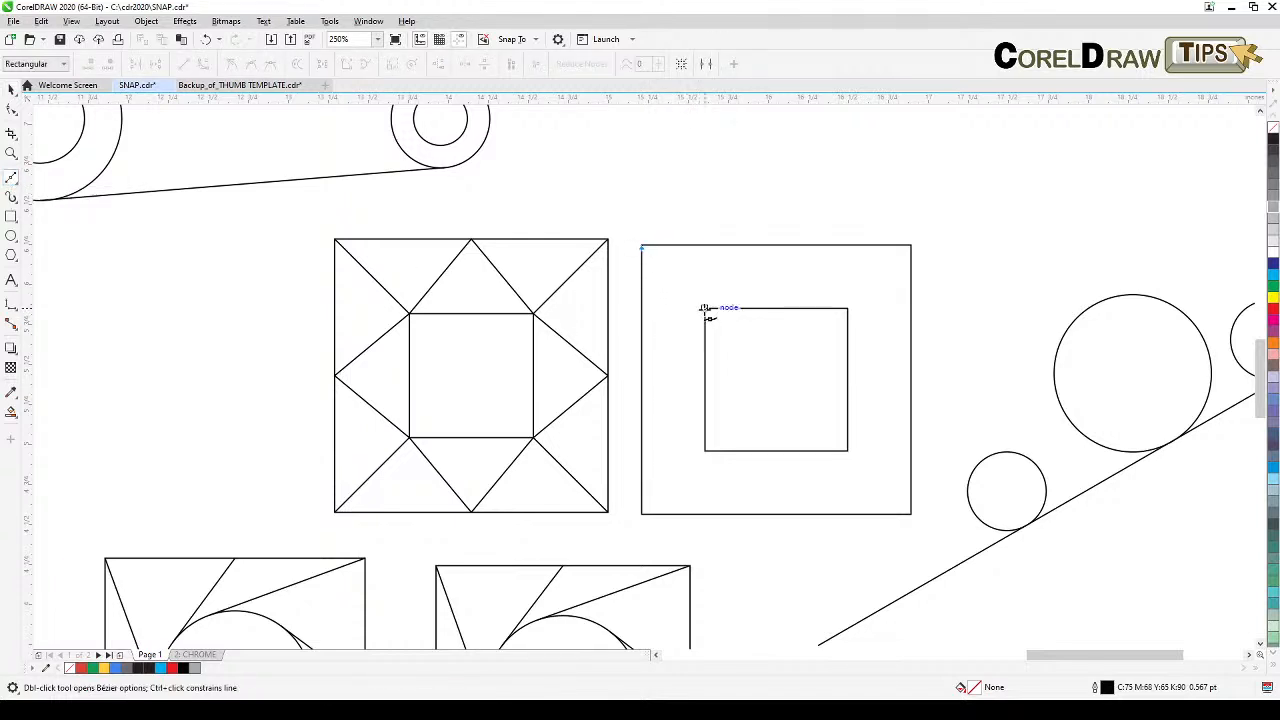
{"action": "left_click", "coordinate": [706, 311]}
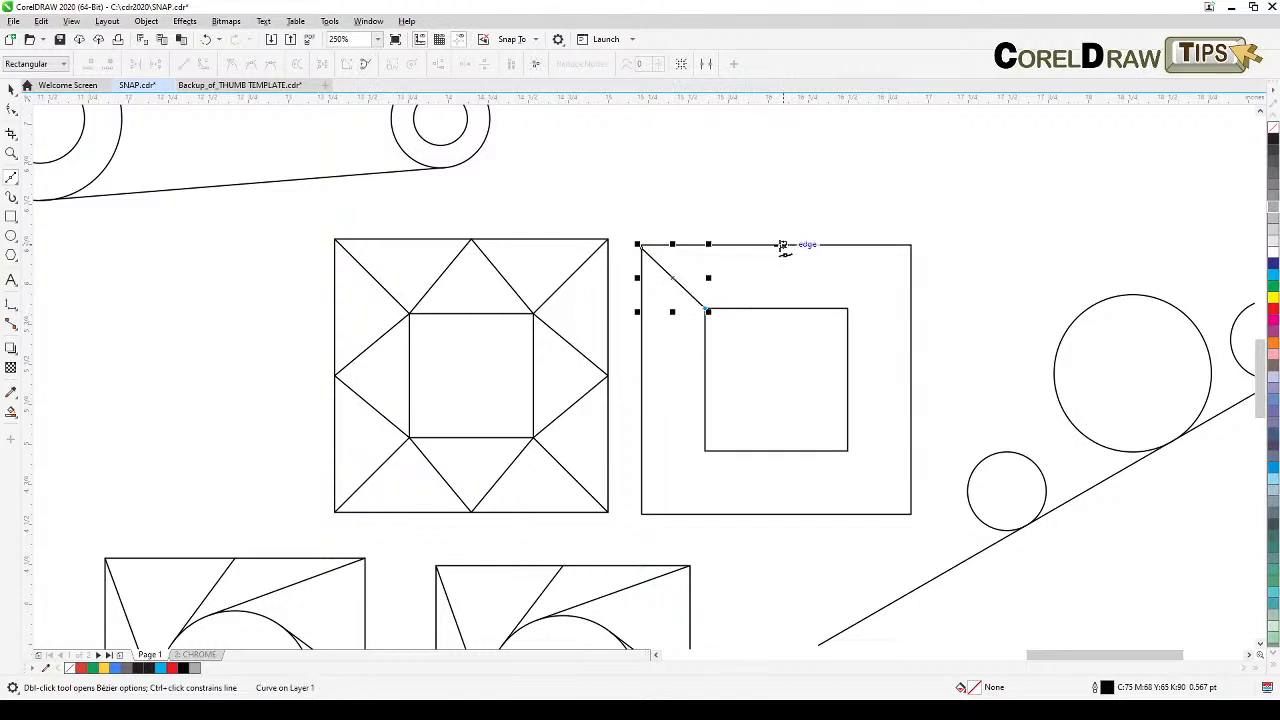
{"action": "left_click", "coordinate": [777, 244]}
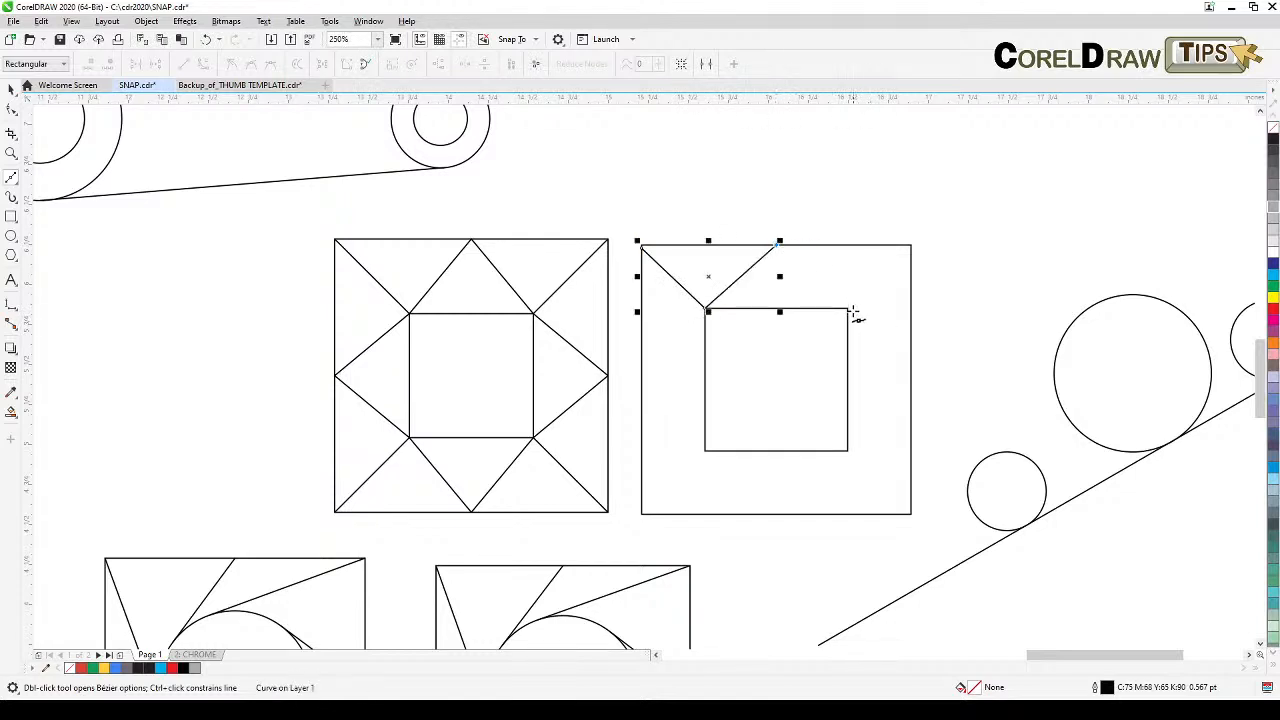
{"action": "left_click", "coordinate": [848, 309]}
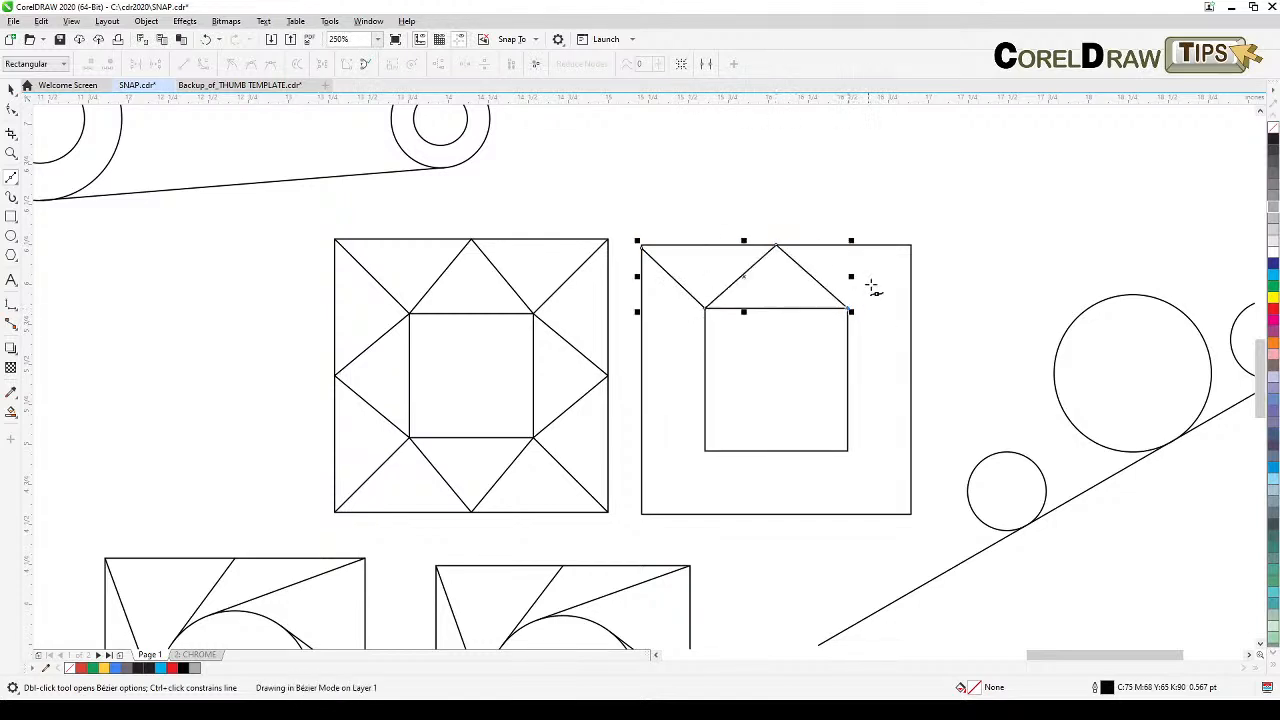
{"action": "left_click", "coordinate": [910, 244]}
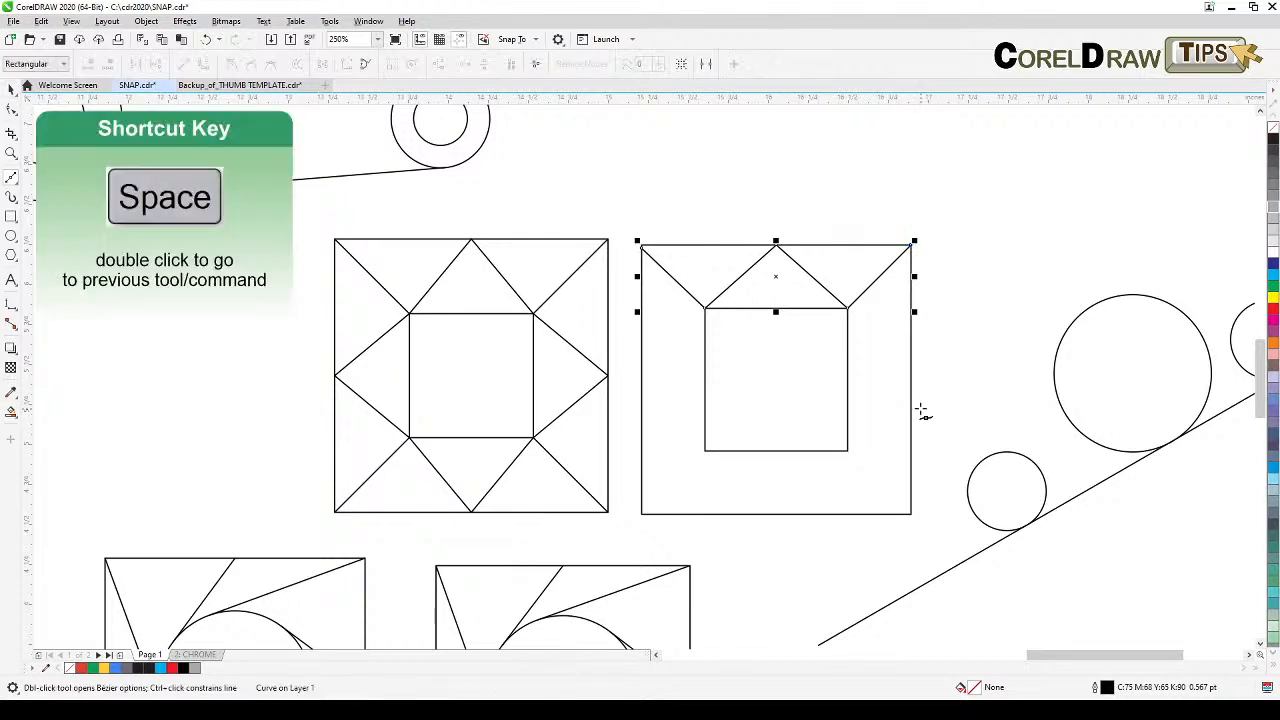
Step: Draw a zigzag from the inner square's top-right corner via the right-edge midpoint and inner bottom-right corner to the large square's bottom-right corner
{"action": "left_click", "coordinate": [848, 309]}
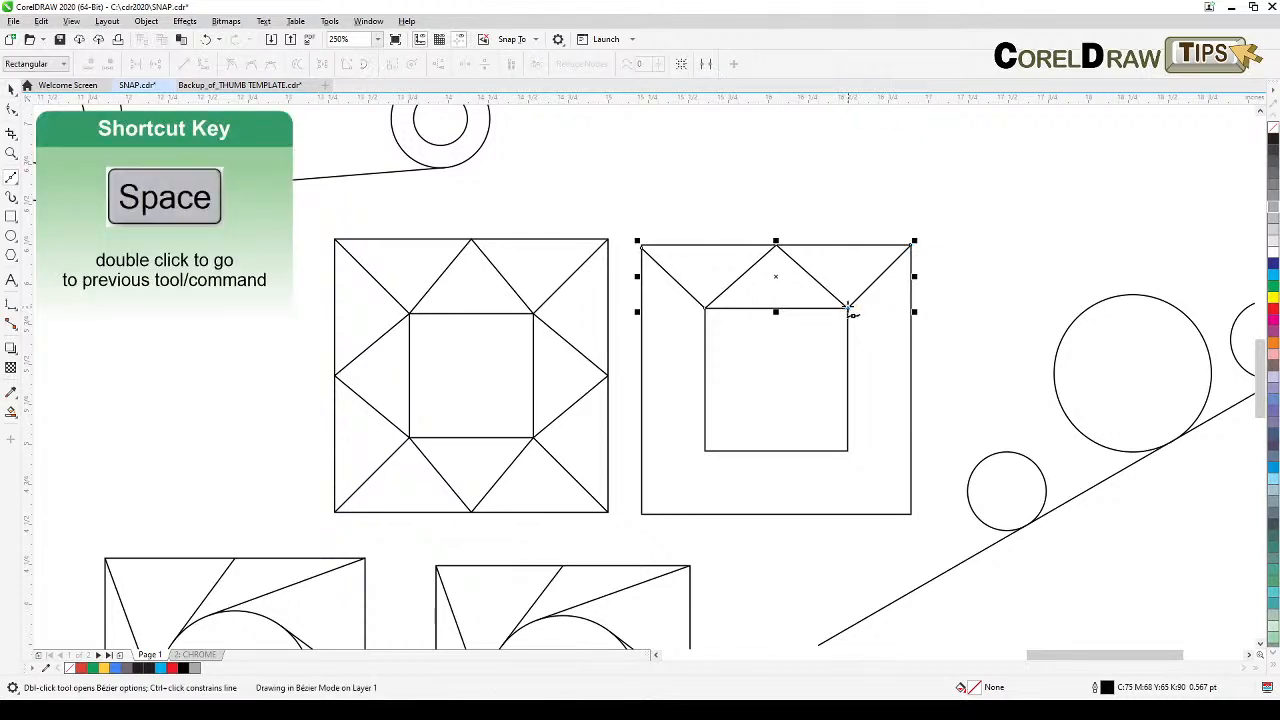
{"action": "left_click", "coordinate": [912, 380]}
{"action": "left_click", "coordinate": [848, 452]}
{"action": "left_click", "coordinate": [911, 514]}
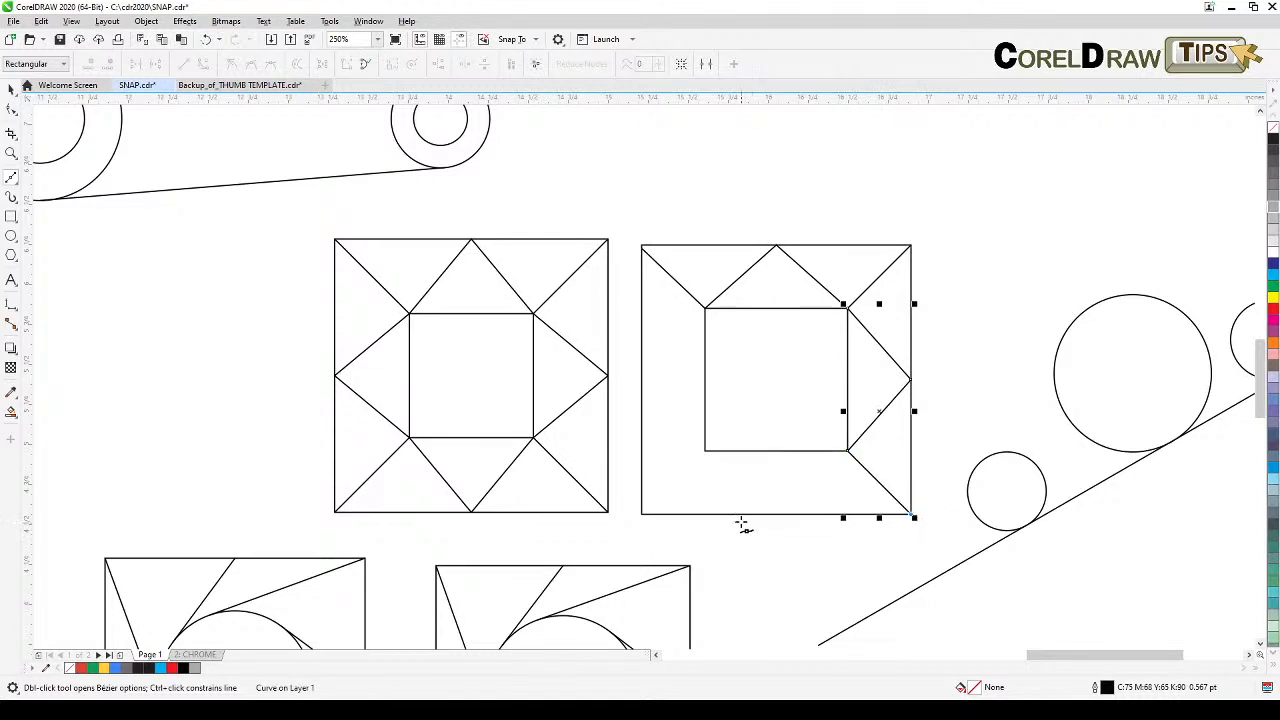
Step: Draw a zigzag from the large square's bottom-left corner through the inner square's bottom corners and the bottom-edge midpoint
{"action": "left_click", "coordinate": [642, 514]}
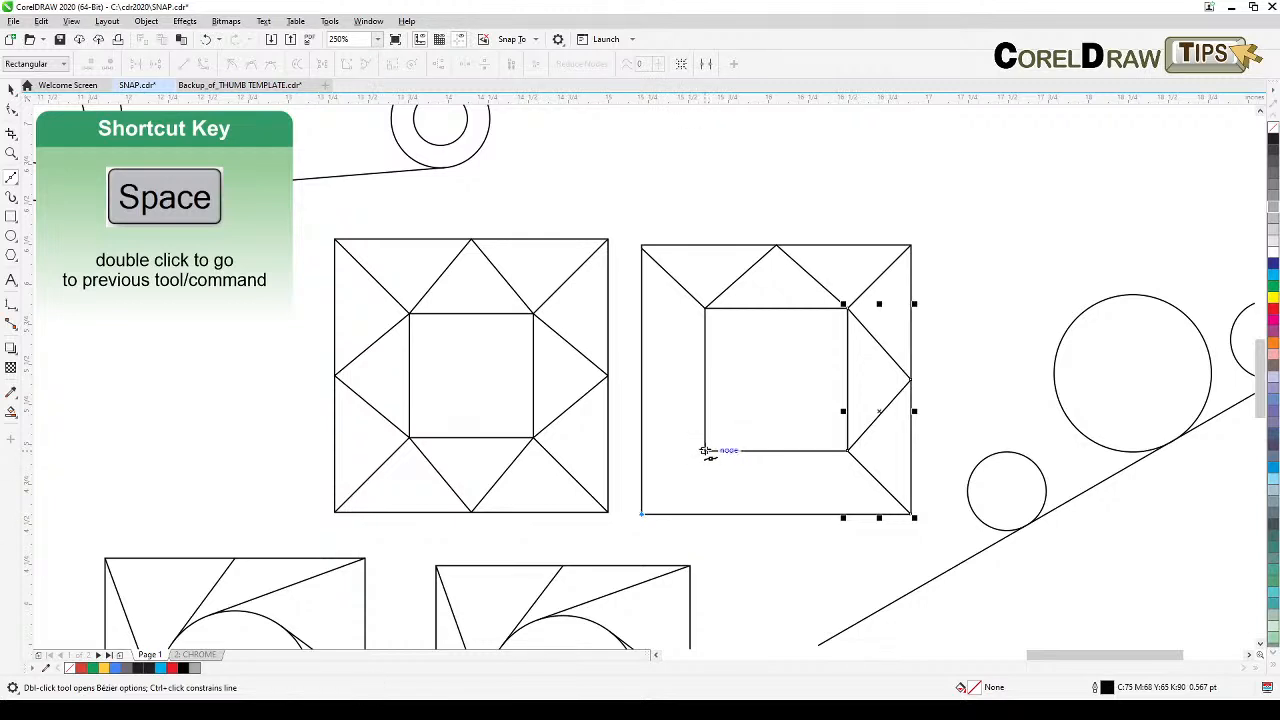
{"action": "left_click", "coordinate": [705, 450]}
{"action": "left_click", "coordinate": [776, 516]}
{"action": "left_click", "coordinate": [848, 450]}
{"action": "key", "text": "space"}
{"action": "key", "text": "space"}
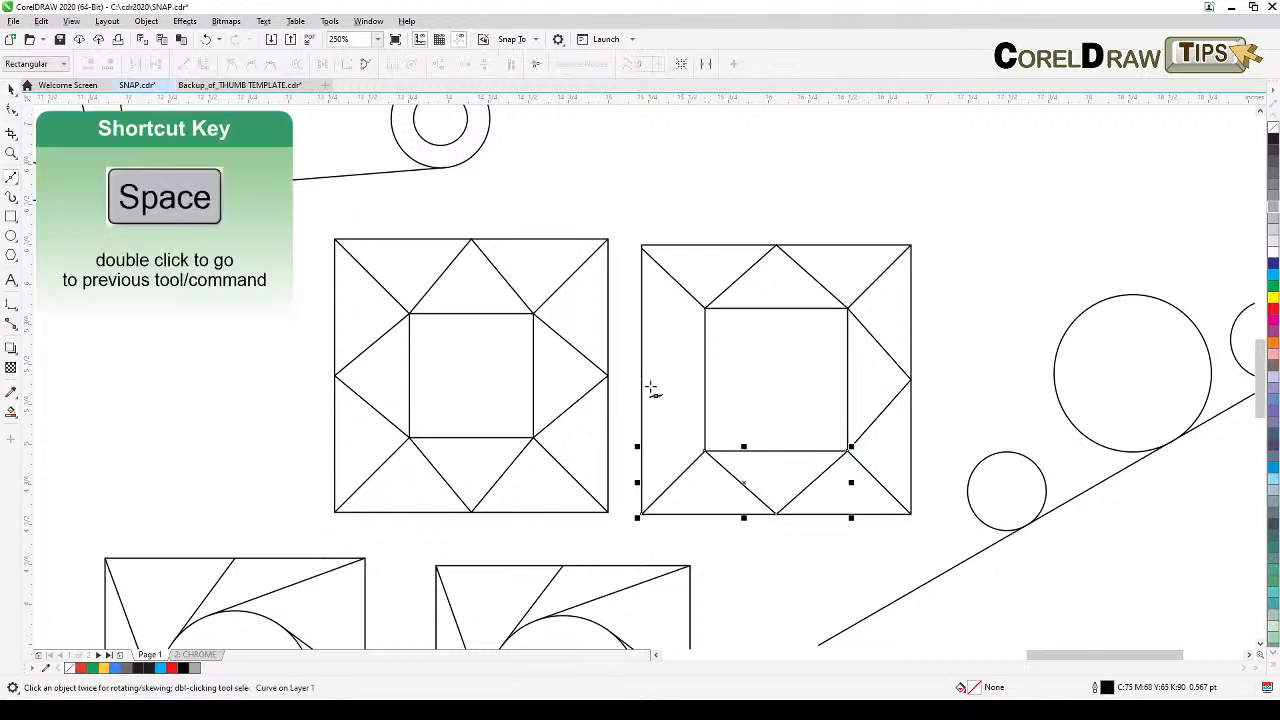
Step: Draw a zigzag from the inner square's top-left corner via the large square's left-edge midpoint to the inner bottom-left corner
{"action": "left_click", "coordinate": [706, 309]}
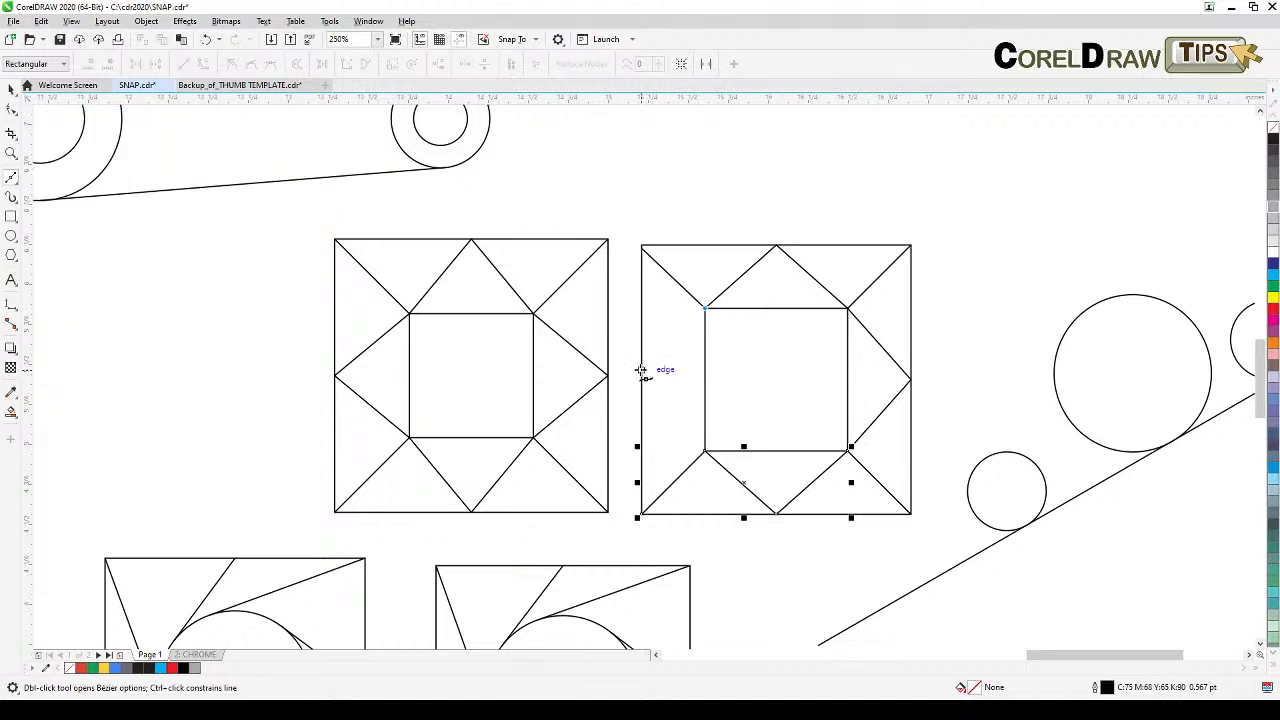
{"action": "left_click", "coordinate": [641, 380]}
{"action": "key", "text": "space"}
{"action": "left_click", "coordinate": [706, 451]}
{"action": "key", "text": "space"}
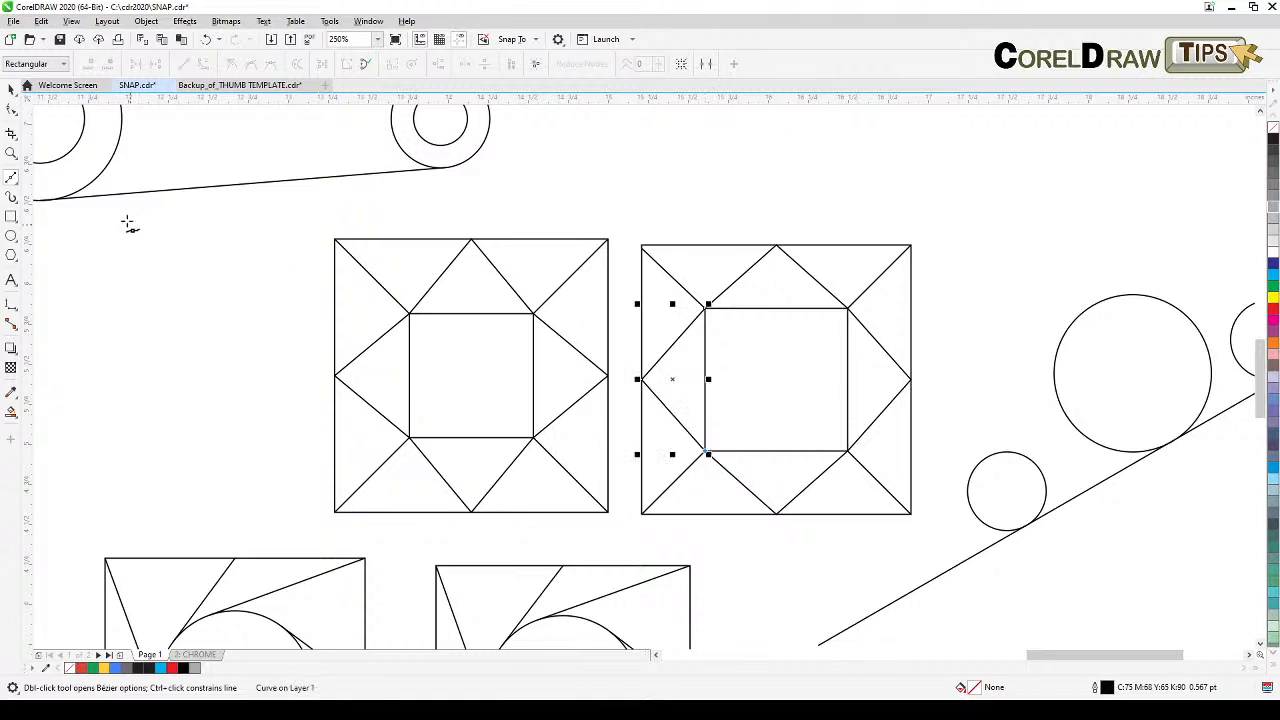
{"action": "left_click", "coordinate": [254, 372]}
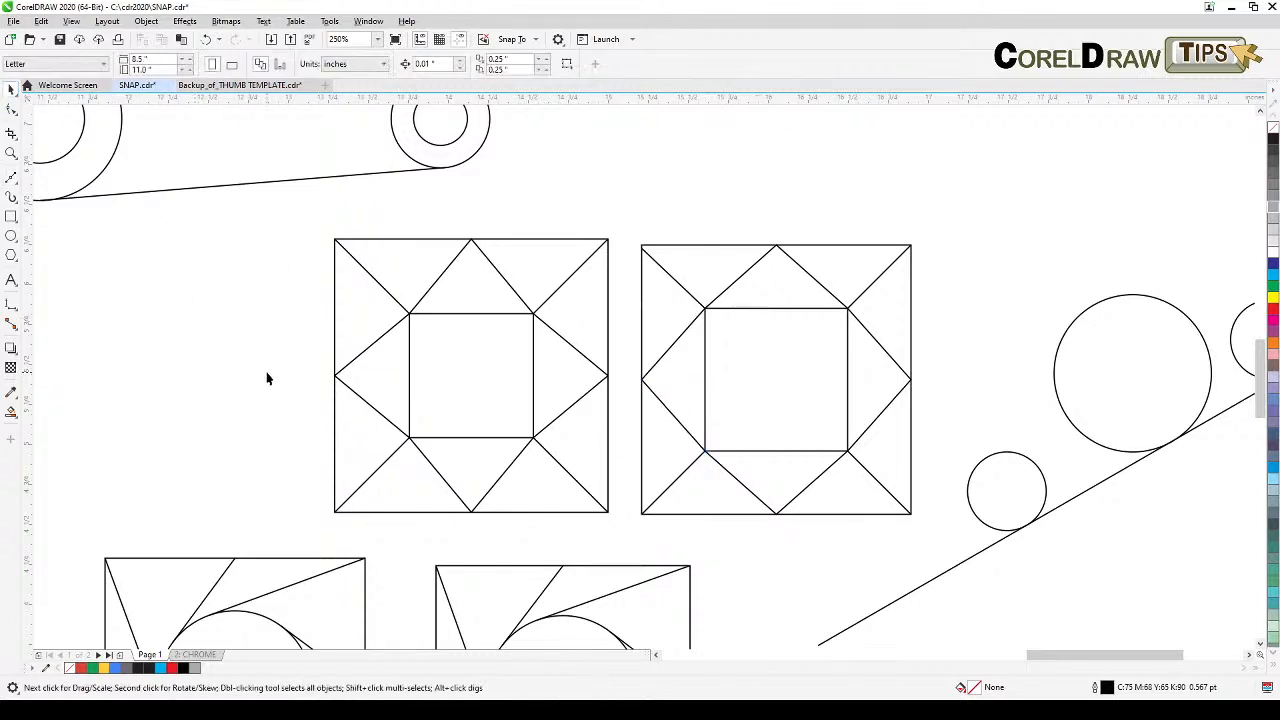
Step: Draw a flat ellipse about 1.12 x 0.2 inches to the right of the cylinder
{"action": "scroll", "coordinate": [267, 378], "scroll_direction": "down", "scroll_amount": 3}
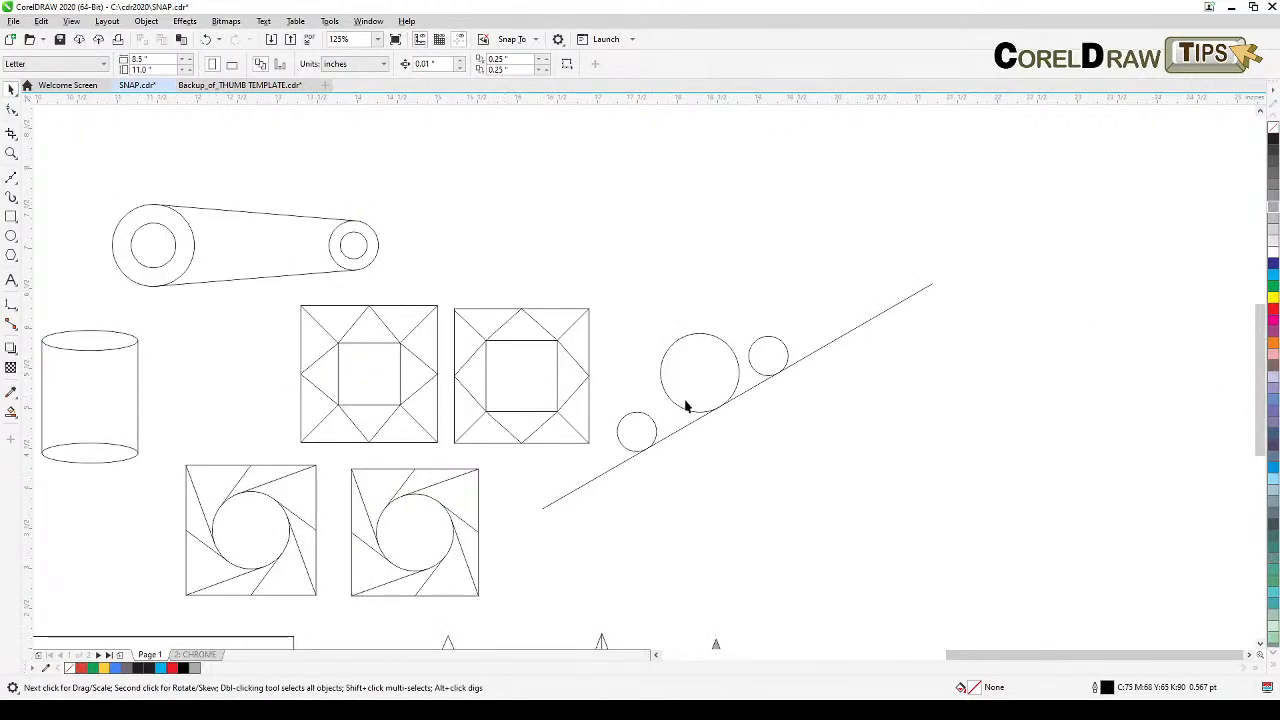
{"action": "left_click_drag", "start_coordinate": [617, 381], "coordinate": [931, 414]}
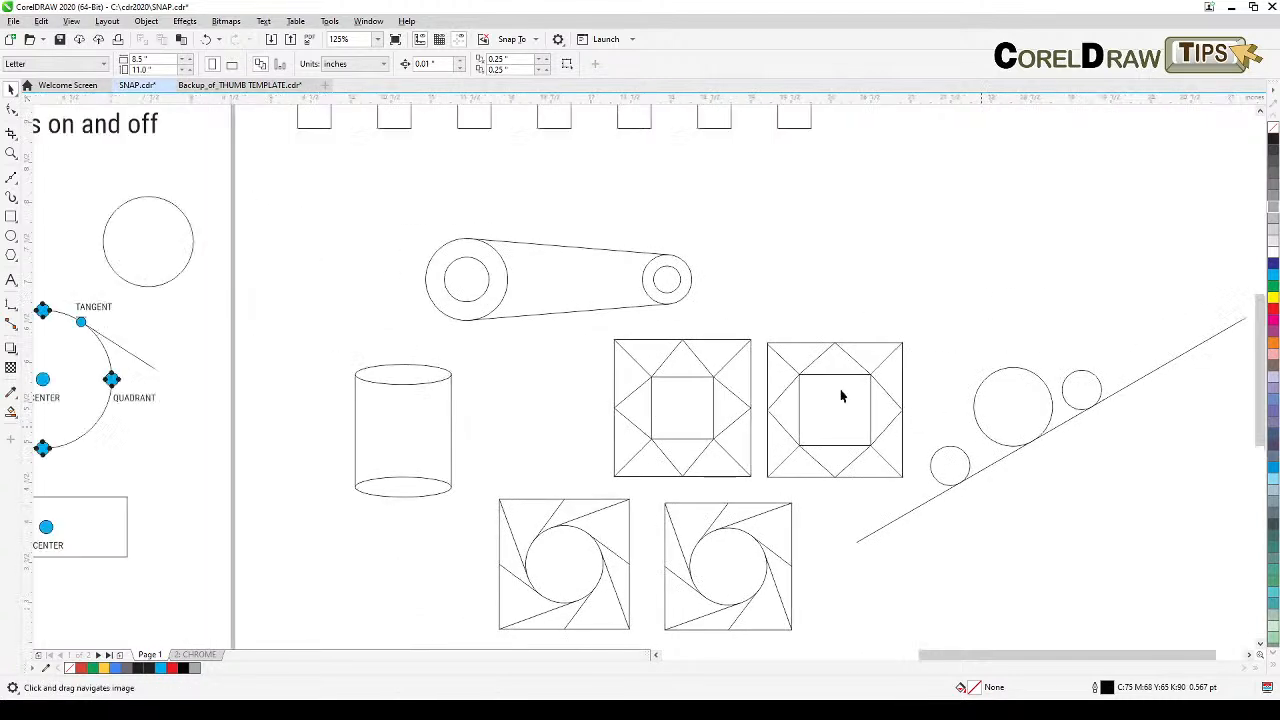
{"action": "left_click_drag", "start_coordinate": [373, 400], "coordinate": [397, 407]}
{"action": "left_click_drag", "start_coordinate": [372, 455], "coordinate": [514, 540]}
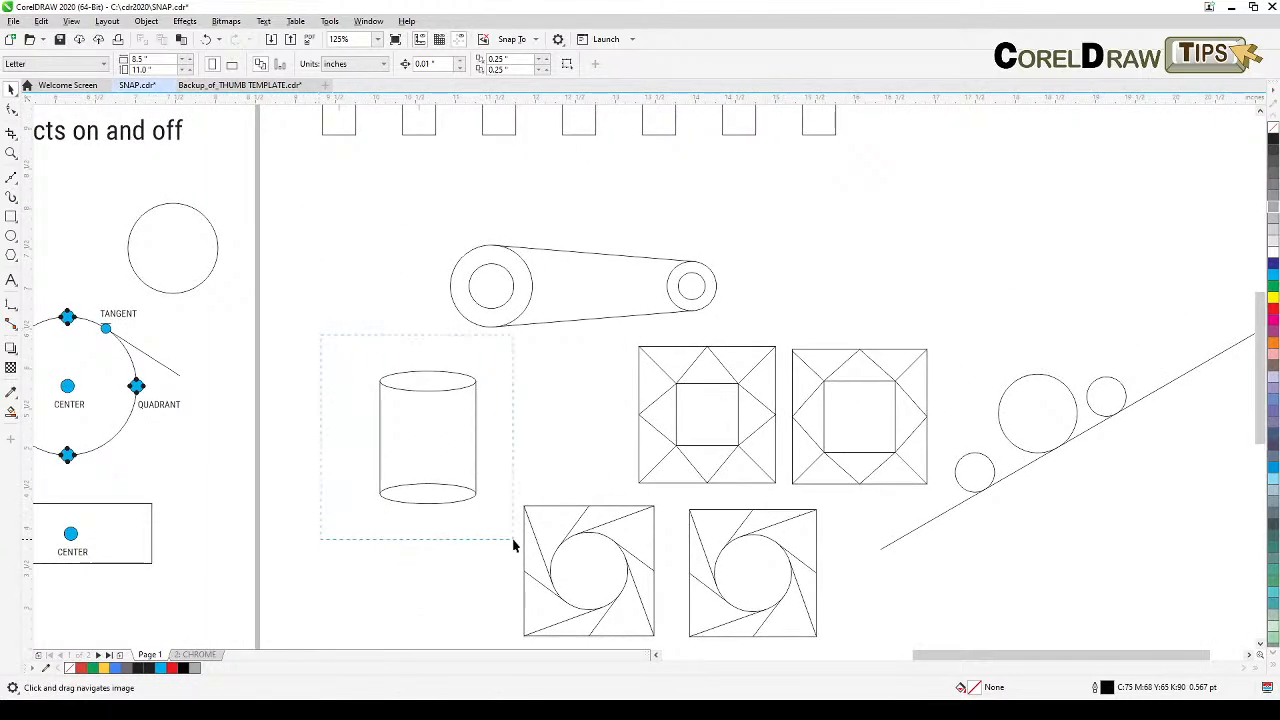
{"action": "left_click_drag", "start_coordinate": [429, 443], "coordinate": [942, 233]}
{"action": "scroll", "coordinate": [1020, 217], "scroll_direction": "up", "scroll_amount": 1}
{"action": "left_click_drag", "start_coordinate": [1016, 218], "coordinate": [581, 339]}
{"action": "left_click", "coordinate": [764, 263]}
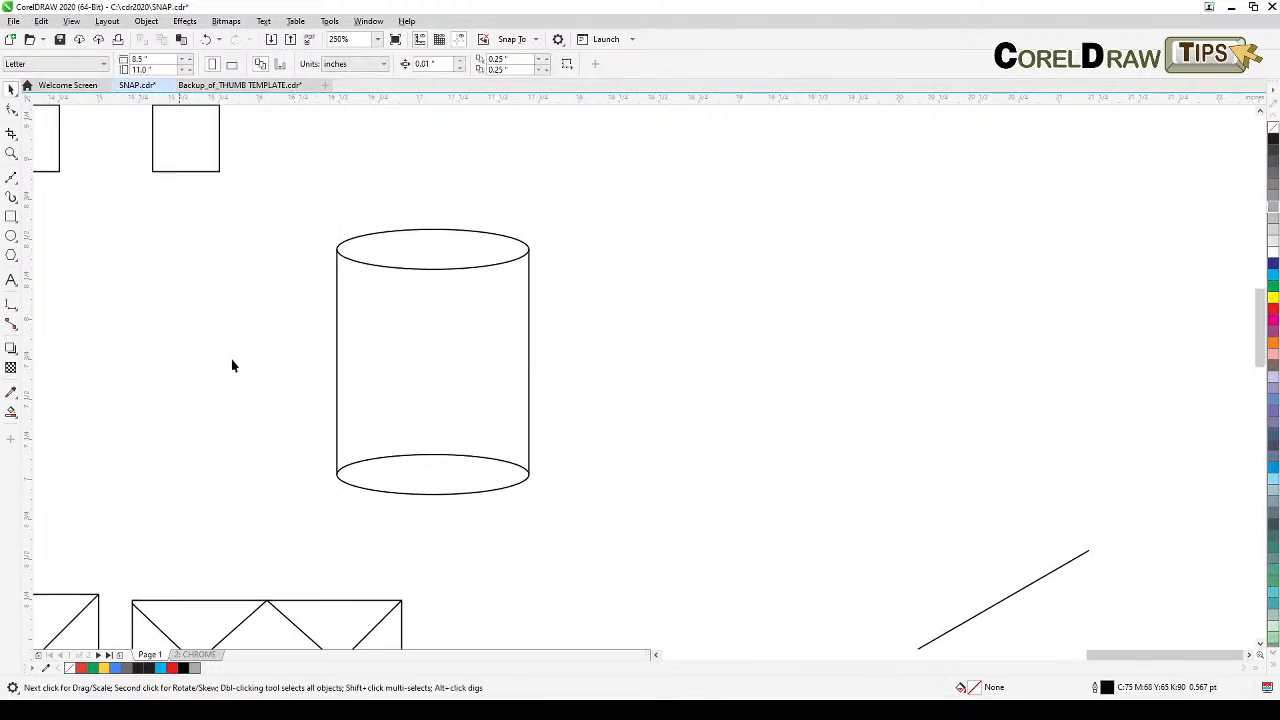
{"action": "left_click", "coordinate": [11, 236]}
{"action": "left_click_drag", "start_coordinate": [658, 233], "coordinate": [840, 268]}
{"action": "left_click", "coordinate": [9, 88]}
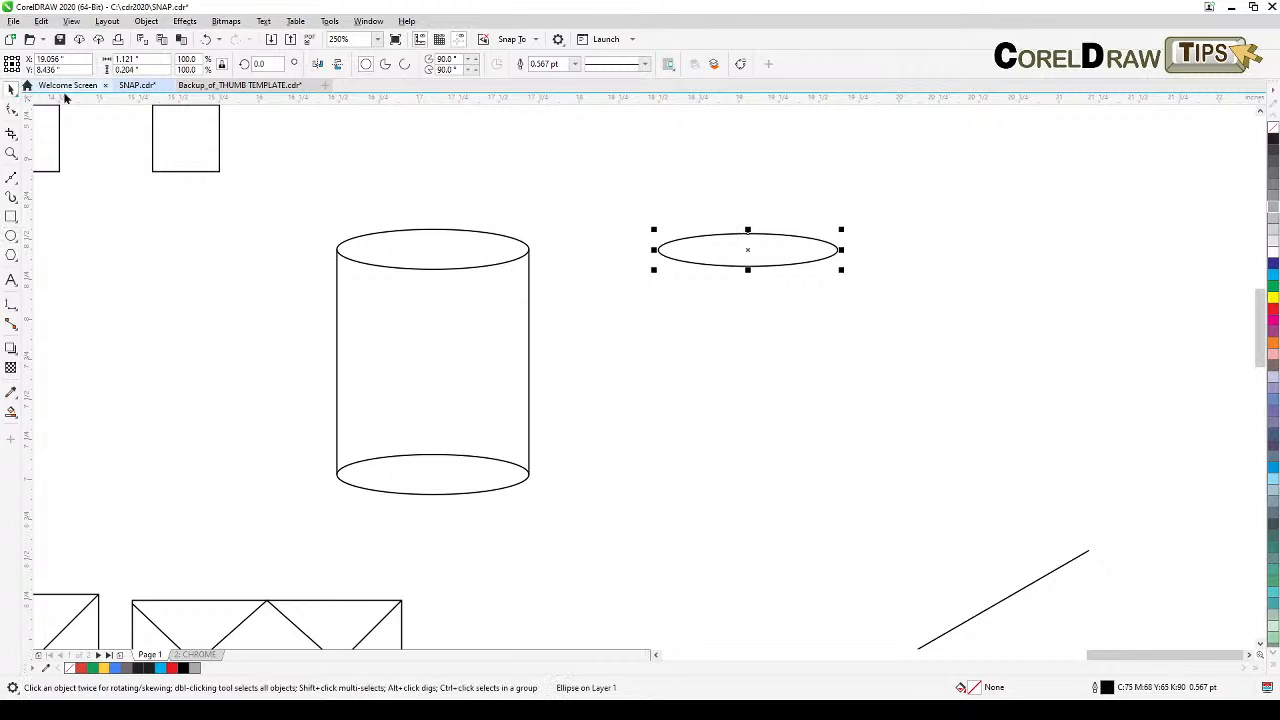
Step: Duplicate the ellipse in place and move the copy straight down to the level of the cylinder's base
{"action": "key", "text": "KP_Add"}
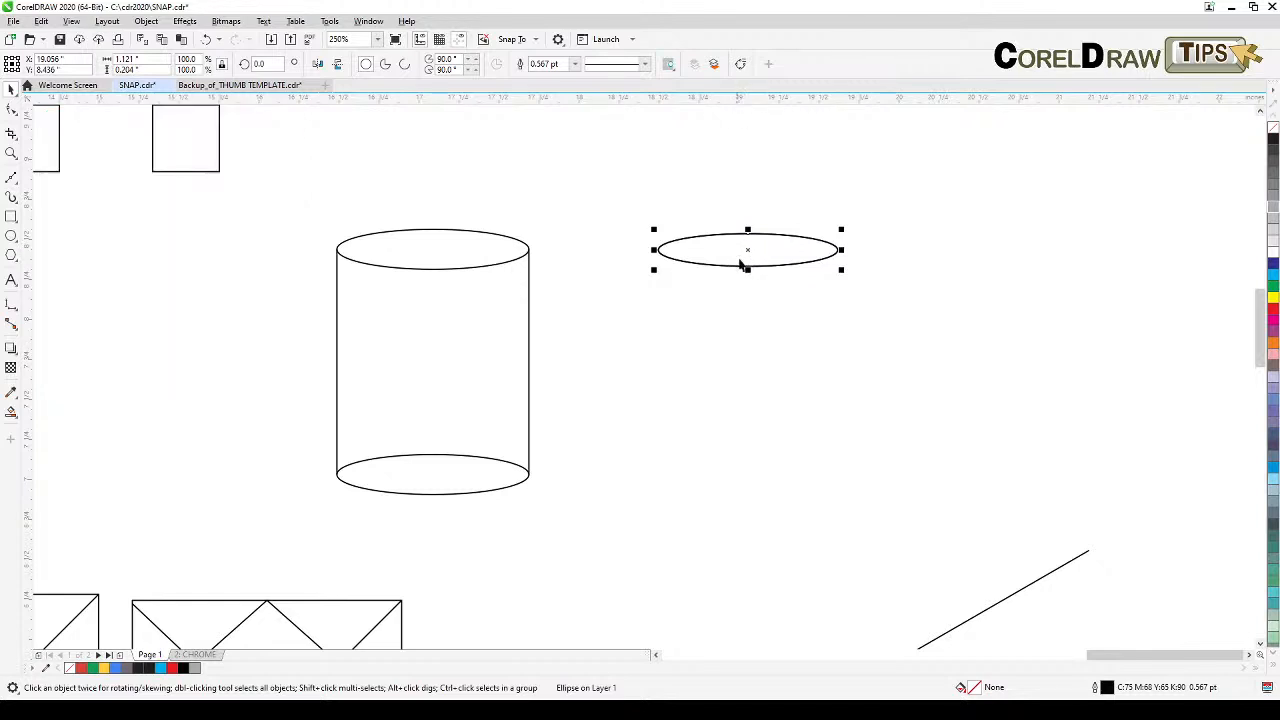
{"action": "left_click_drag", "start_coordinate": [746, 248], "coordinate": [808, 477]}
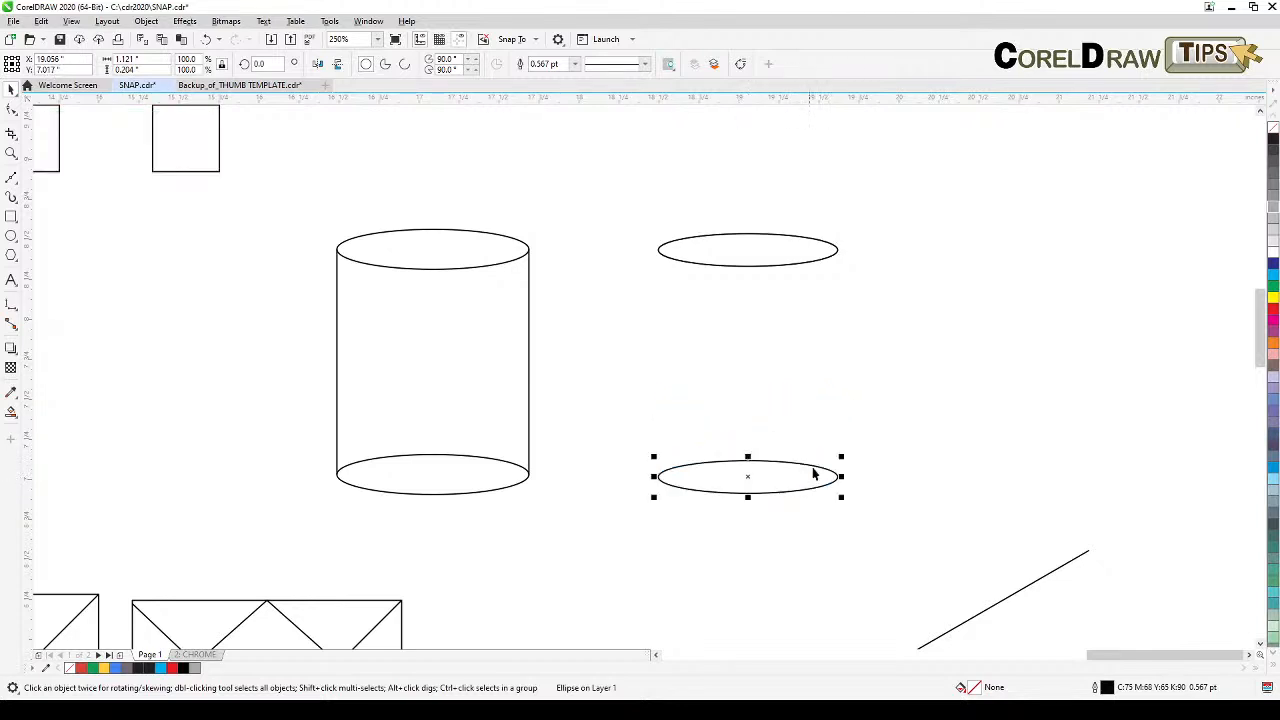
{"action": "left_click", "coordinate": [99, 246]}
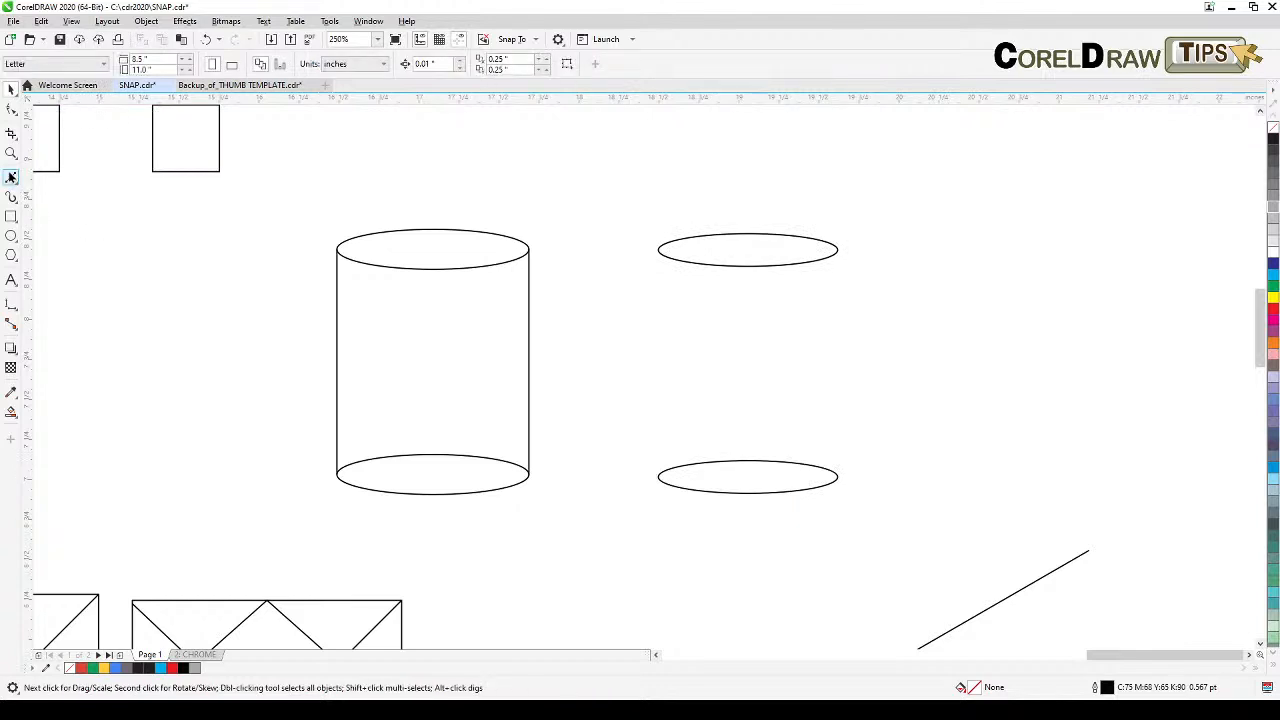
Step: Draw a vertical Bezier line joining the left quadrants of the two ellipses
{"action": "left_click", "coordinate": [11, 176]}
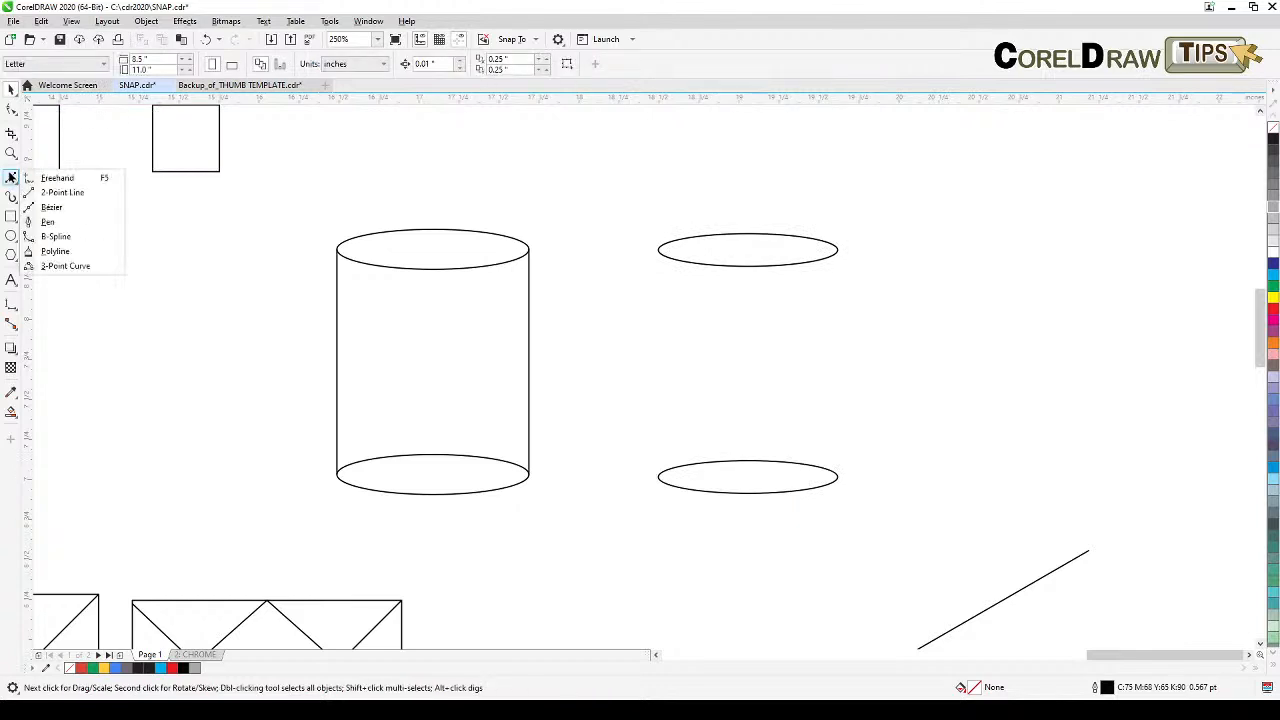
{"action": "left_click", "coordinate": [50, 209]}
{"action": "left_click", "coordinate": [656, 250]}
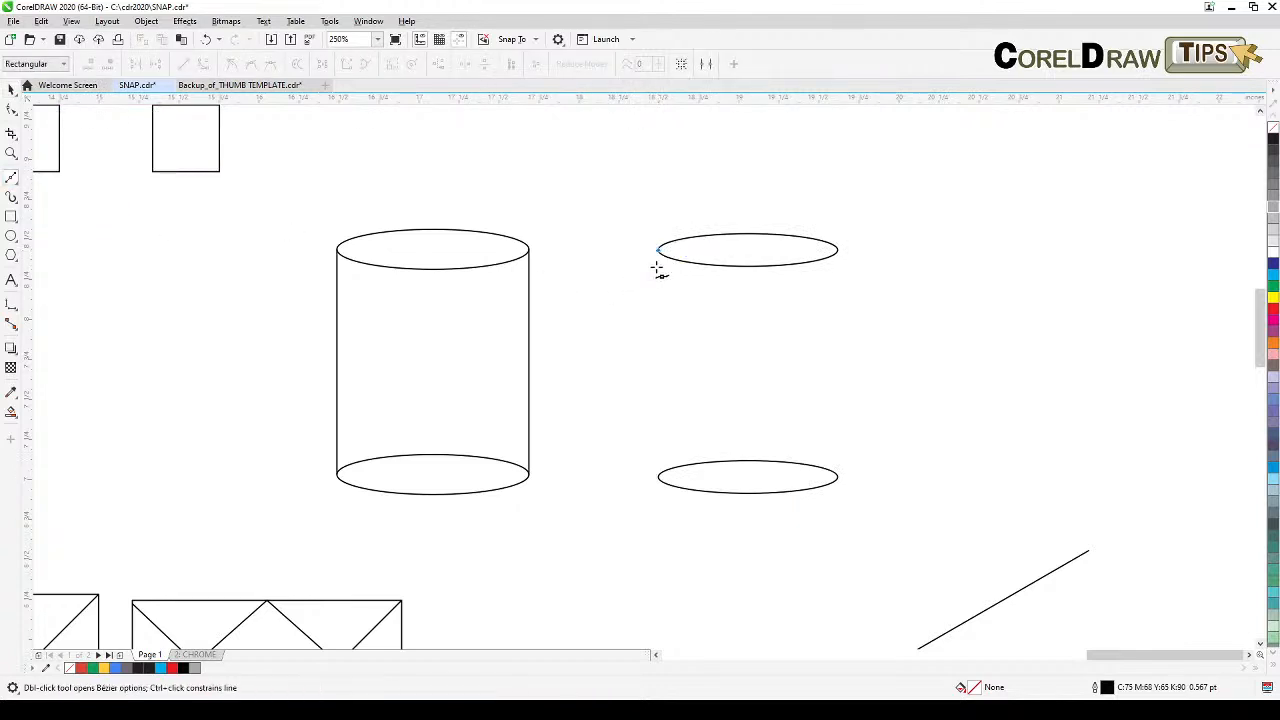
{"action": "left_click", "coordinate": [659, 478]}
{"action": "key", "text": "space"}
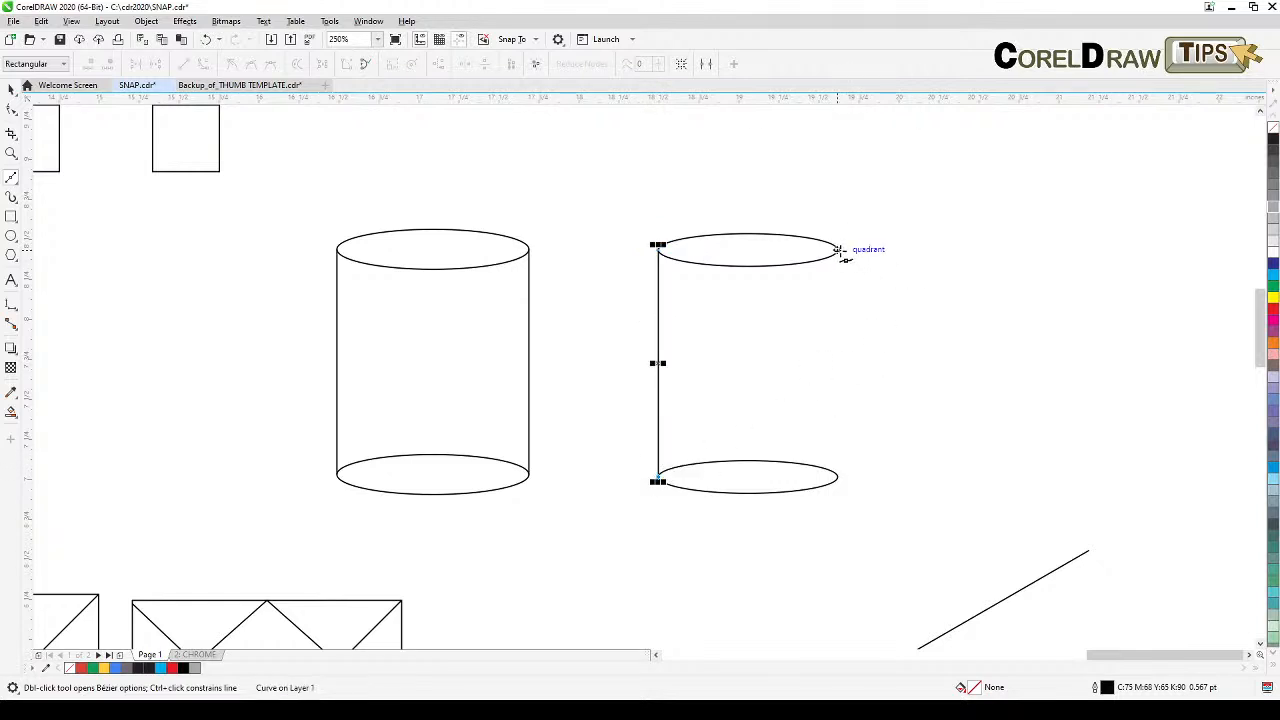
Step: Draw a vertical line joining the right quadrants of the two ellipses
{"action": "key", "text": "space"}
{"action": "key", "text": "space"}
{"action": "left_click", "coordinate": [839, 250]}
{"action": "left_click", "coordinate": [839, 479]}
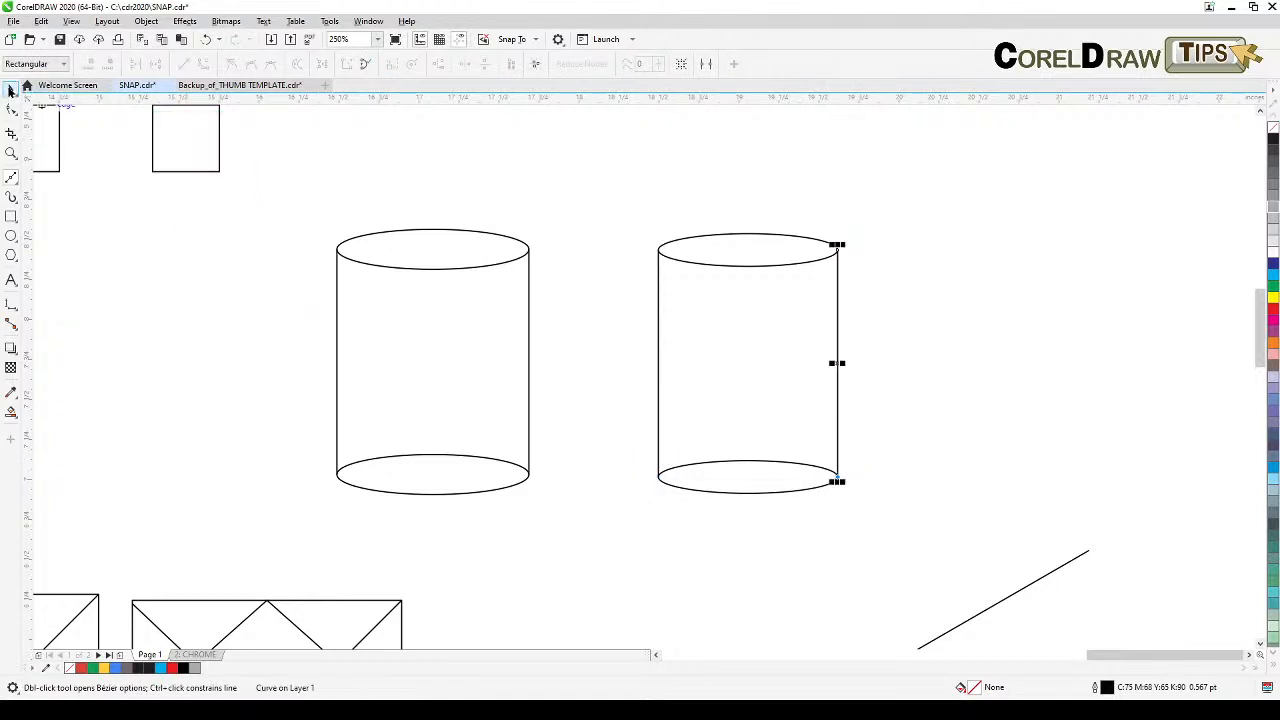
{"action": "left_click", "coordinate": [11, 91]}
{"action": "left_click", "coordinate": [878, 390]}
Step: Draw a circle about 0.88 inches wide below the pulley drawing
{"action": "left_click_drag", "start_coordinate": [600, 371], "coordinate": [930, 482]}
{"action": "left_click_drag", "start_coordinate": [523, 298], "coordinate": [549, 259]}
{"action": "scroll", "coordinate": [550, 256], "scroll_direction": "down", "scroll_amount": 1}
{"action": "left_click_drag", "start_coordinate": [520, 420], "coordinate": [830, 471]}
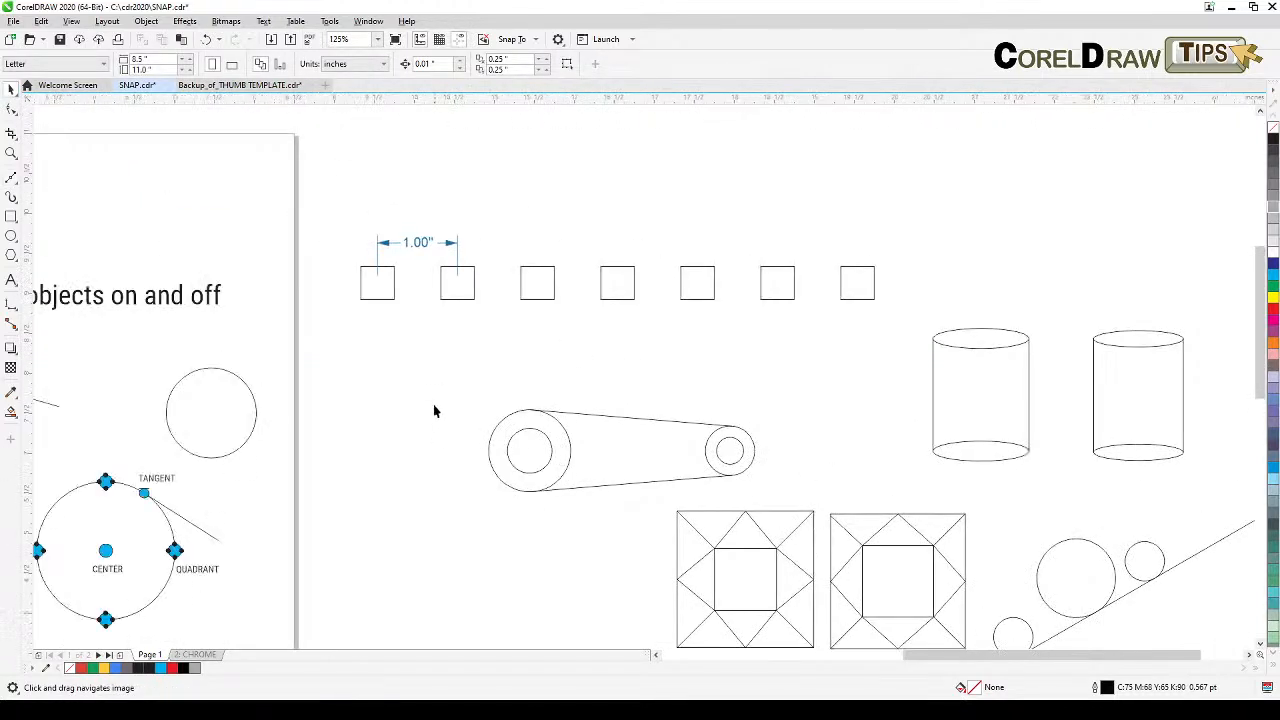
{"action": "left_click_drag", "start_coordinate": [786, 527], "coordinate": [809, 514]}
{"action": "left_click_drag", "start_coordinate": [920, 389], "coordinate": [551, 403]}
{"action": "left_click_drag", "start_coordinate": [352, 468], "coordinate": [1036, 264]}
{"action": "scroll", "coordinate": [1066, 145], "scroll_direction": "up", "scroll_amount": 1}
{"action": "left_click_drag", "start_coordinate": [1066, 142], "coordinate": [978, 232]}
{"action": "left_click", "coordinate": [948, 582]}
{"action": "left_click_drag", "start_coordinate": [946, 535], "coordinate": [909, 476]}
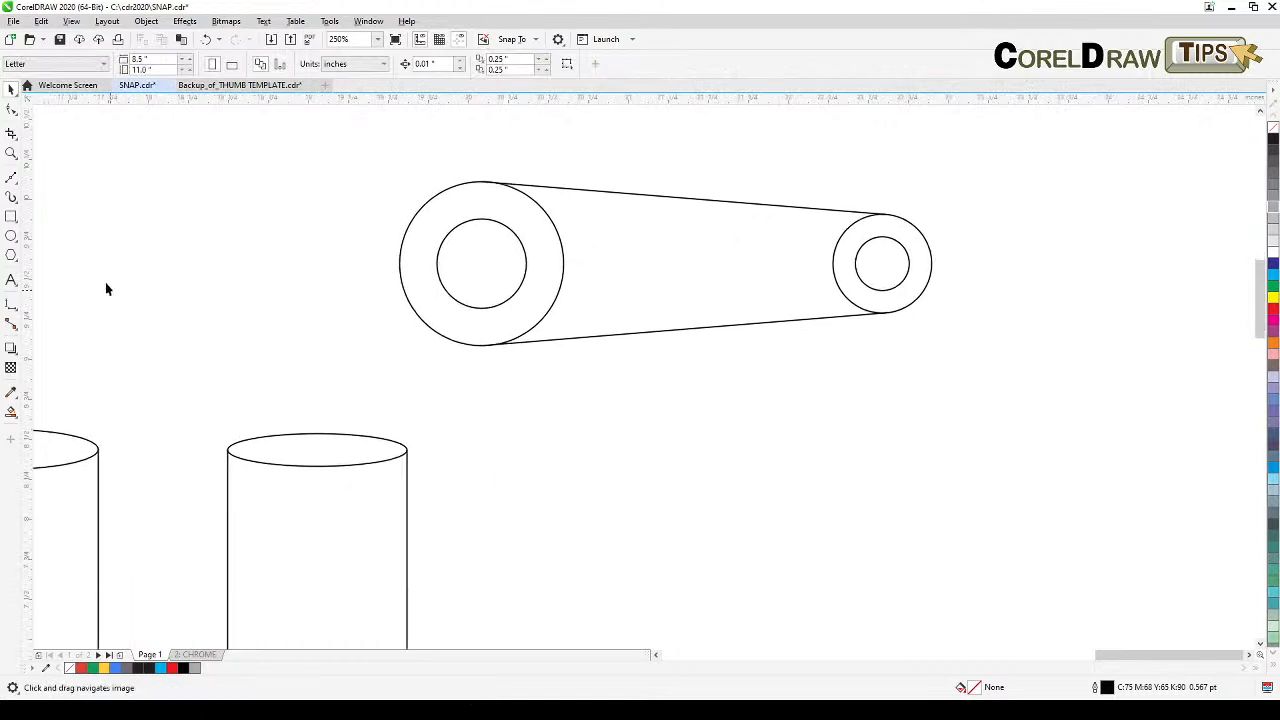
{"action": "left_click", "coordinate": [11, 236]}
{"action": "left_click_drag", "start_coordinate": [634, 420], "coordinate": [782, 568]}
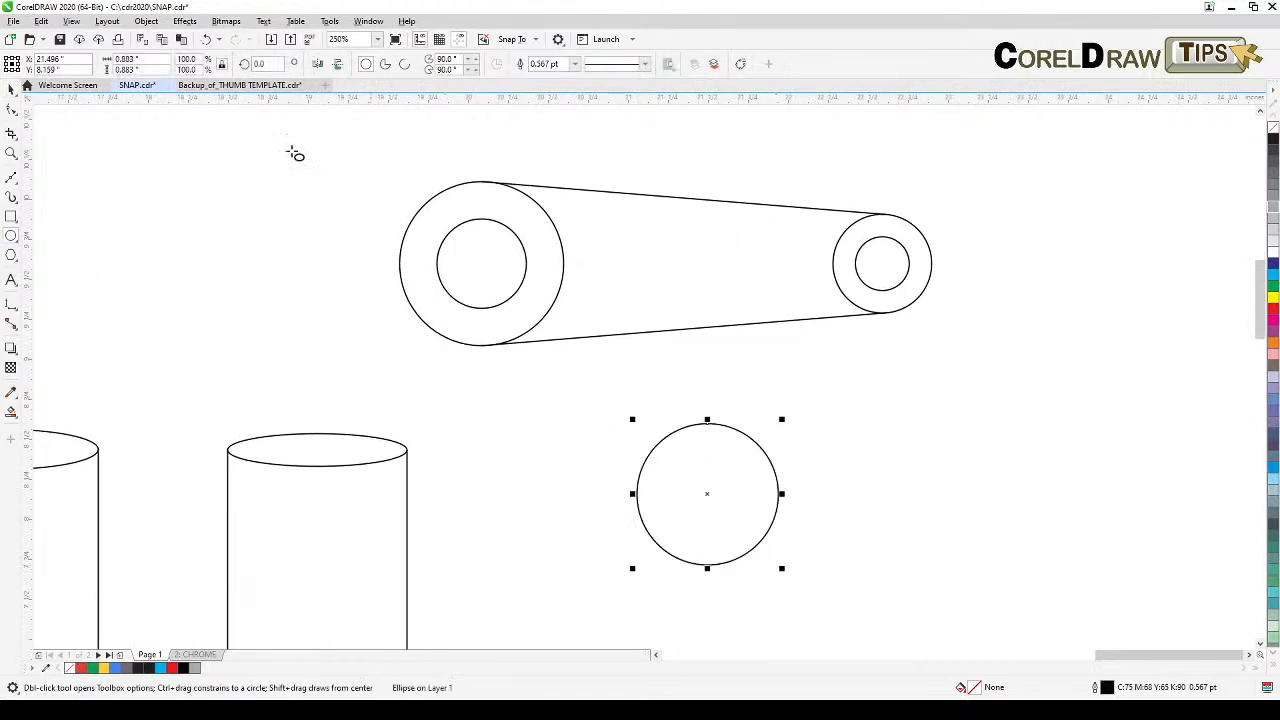
{"action": "left_click", "coordinate": [11, 89]}
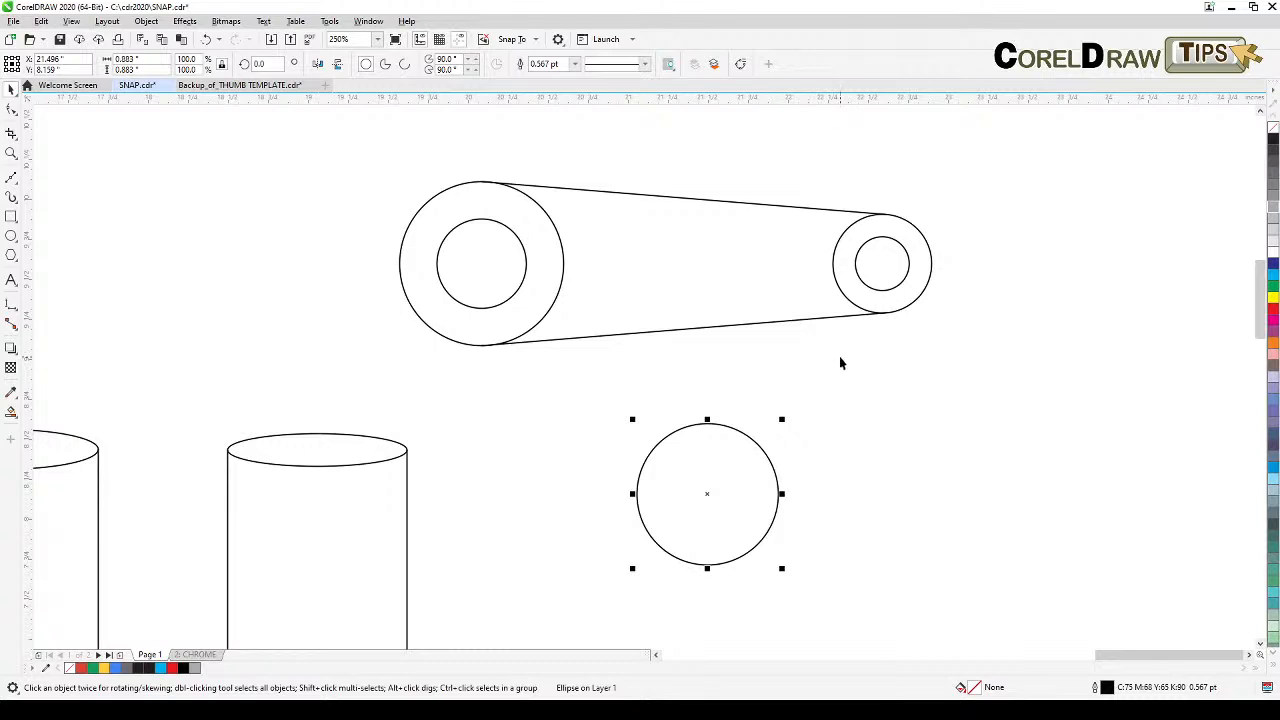
Step: Duplicate the circle and scale the copy down from a corner into a concentric inner circle
{"action": "key", "text": "KP_Add"}
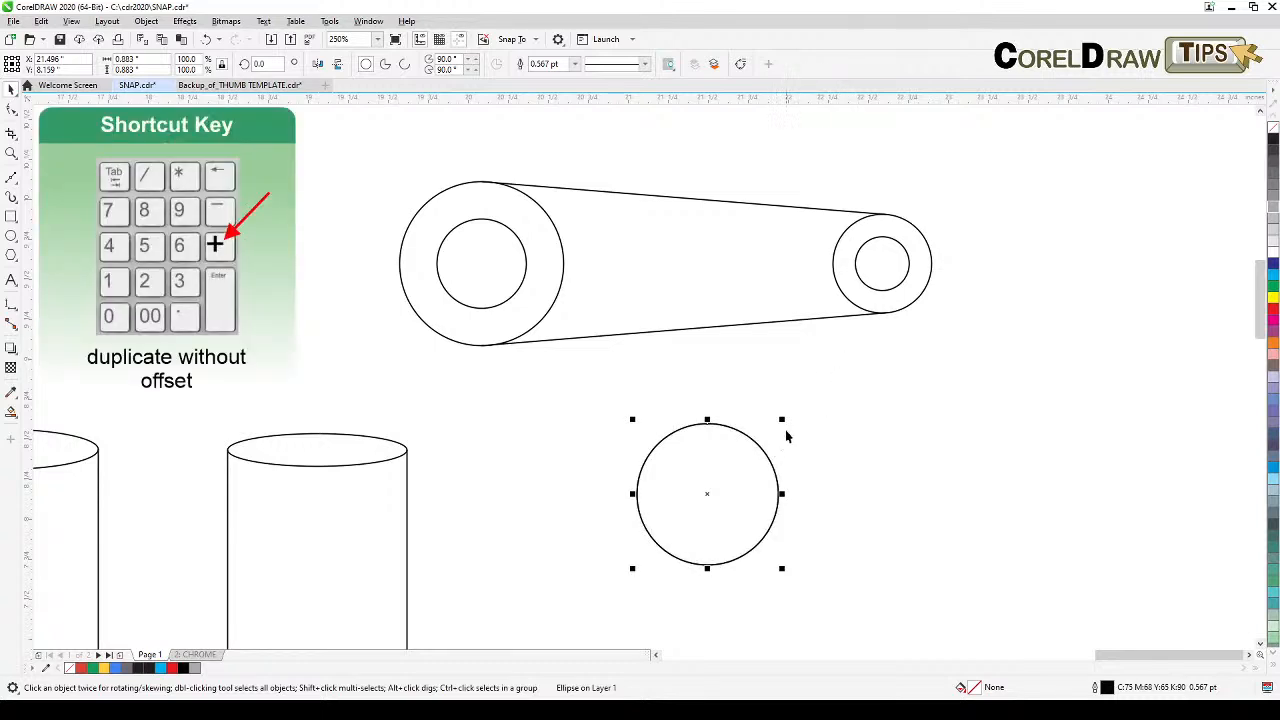
{"action": "left_click_drag", "start_coordinate": [782, 420], "coordinate": [778, 448]}
{"action": "key", "text": "Escape"}
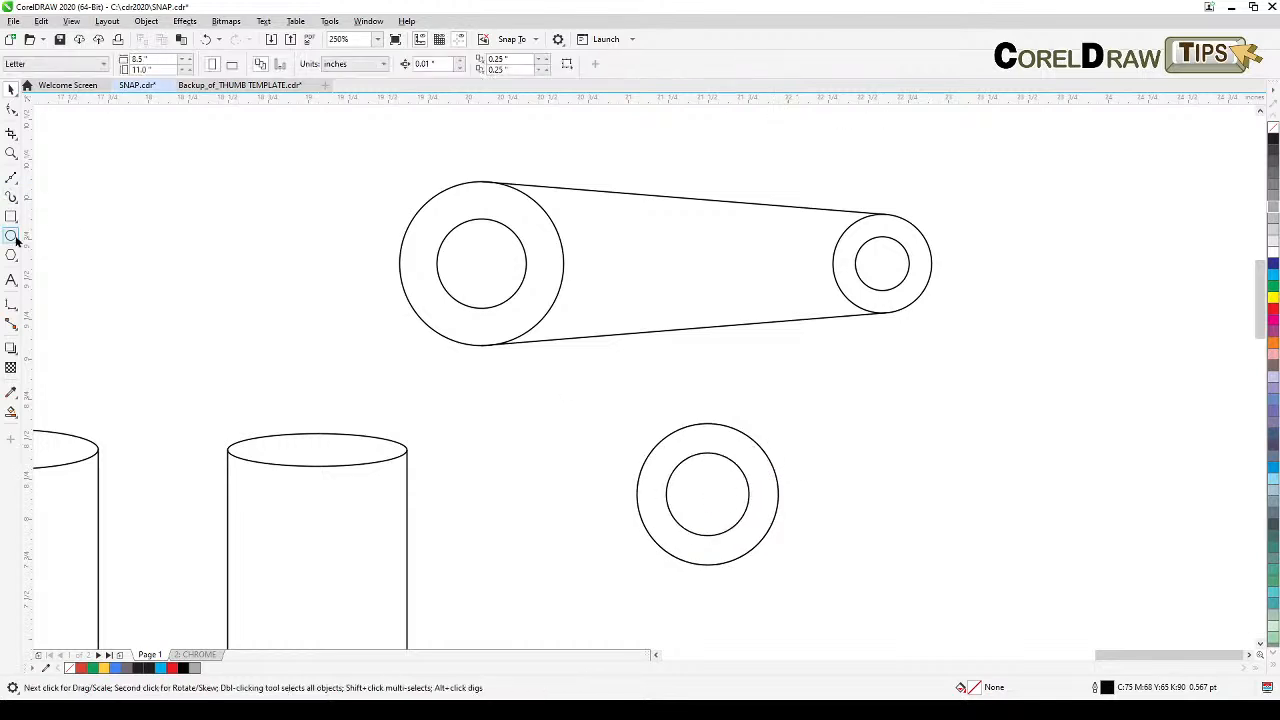
Step: Draw a circle about 0.43 inches wide to the right, then duplicate and shrink it into a concentric inner circle
{"action": "left_click", "coordinate": [11, 237]}
{"action": "left_click_drag", "start_coordinate": [944, 472], "coordinate": [1018, 545]}
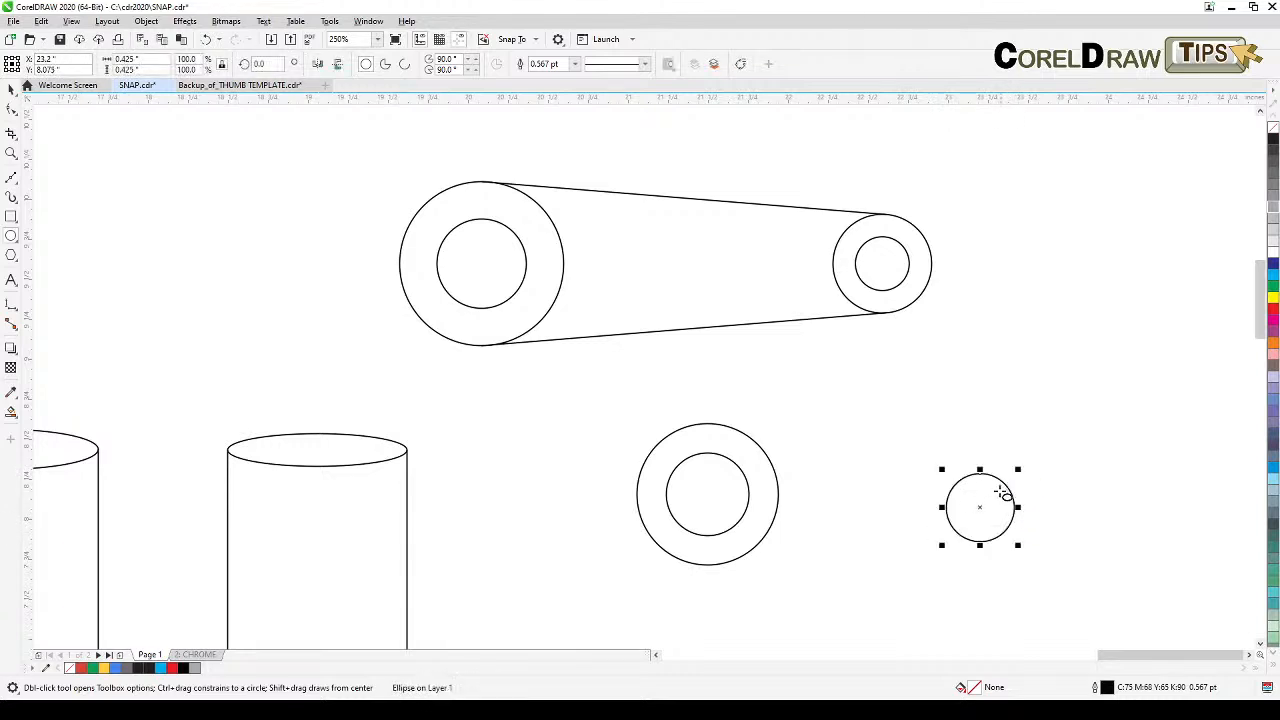
{"action": "key", "text": "KP_Add"}
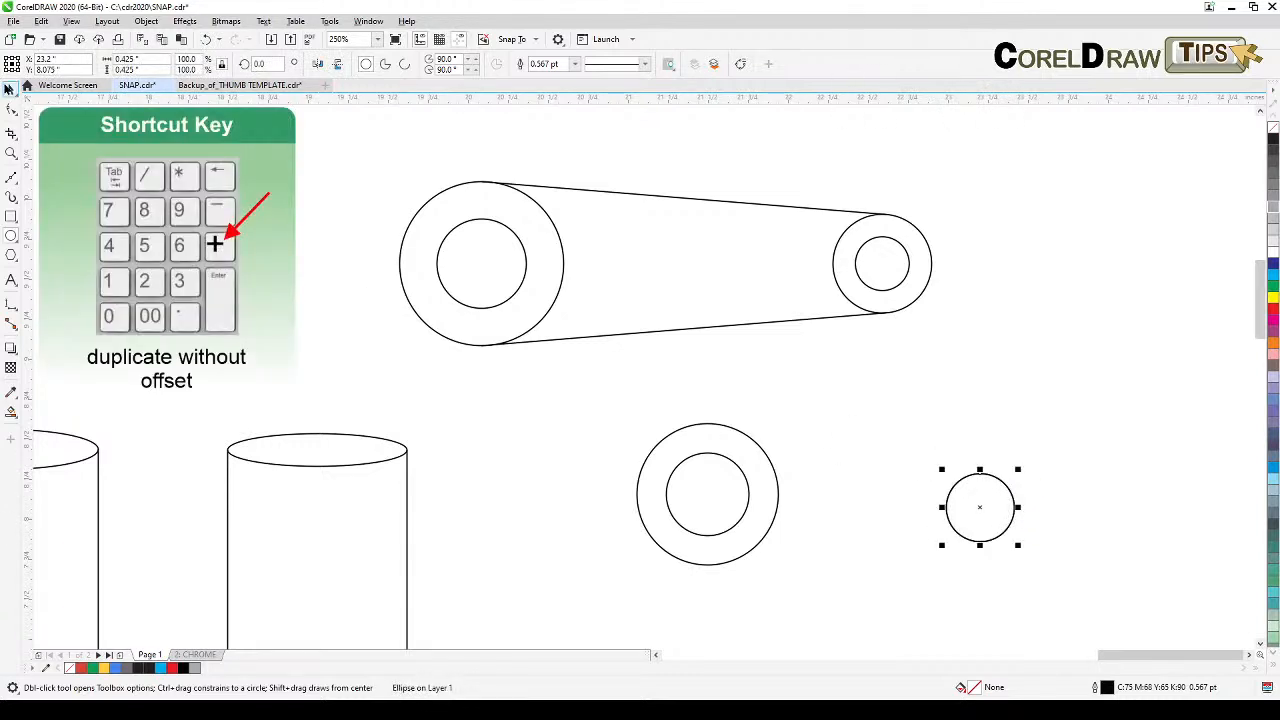
{"action": "left_click", "coordinate": [14, 89]}
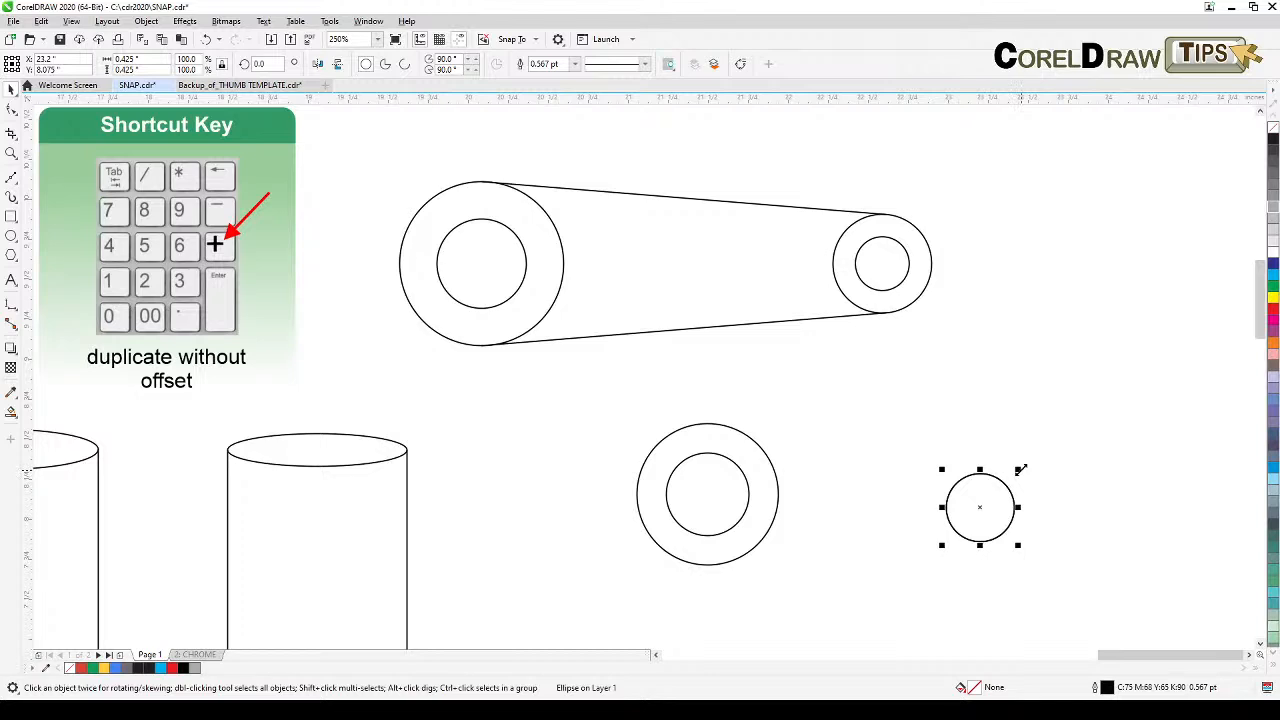
{"action": "left_click_drag", "start_coordinate": [1020, 469], "coordinate": [1003, 486]}
{"action": "left_click", "coordinate": [1022, 457]}
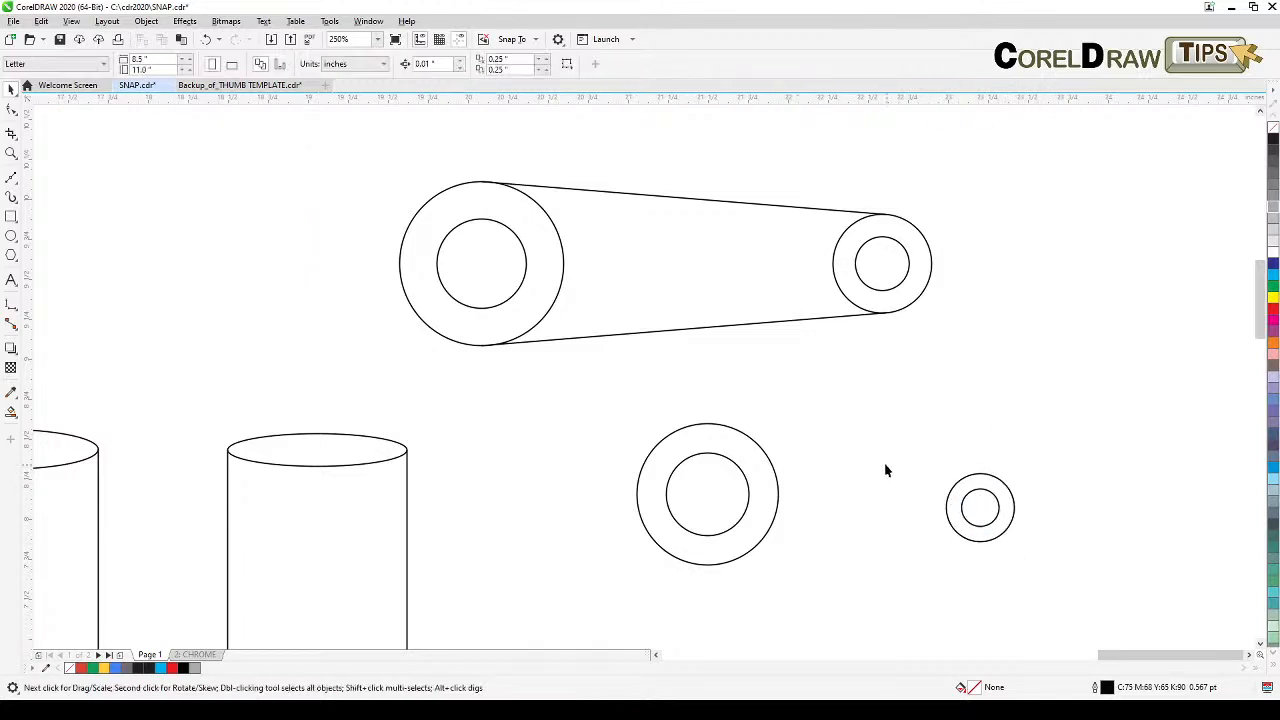
Step: Draw a Bezier line from the large circle's top quadrant to the top of the small circle
{"action": "left_click", "coordinate": [10, 178]}
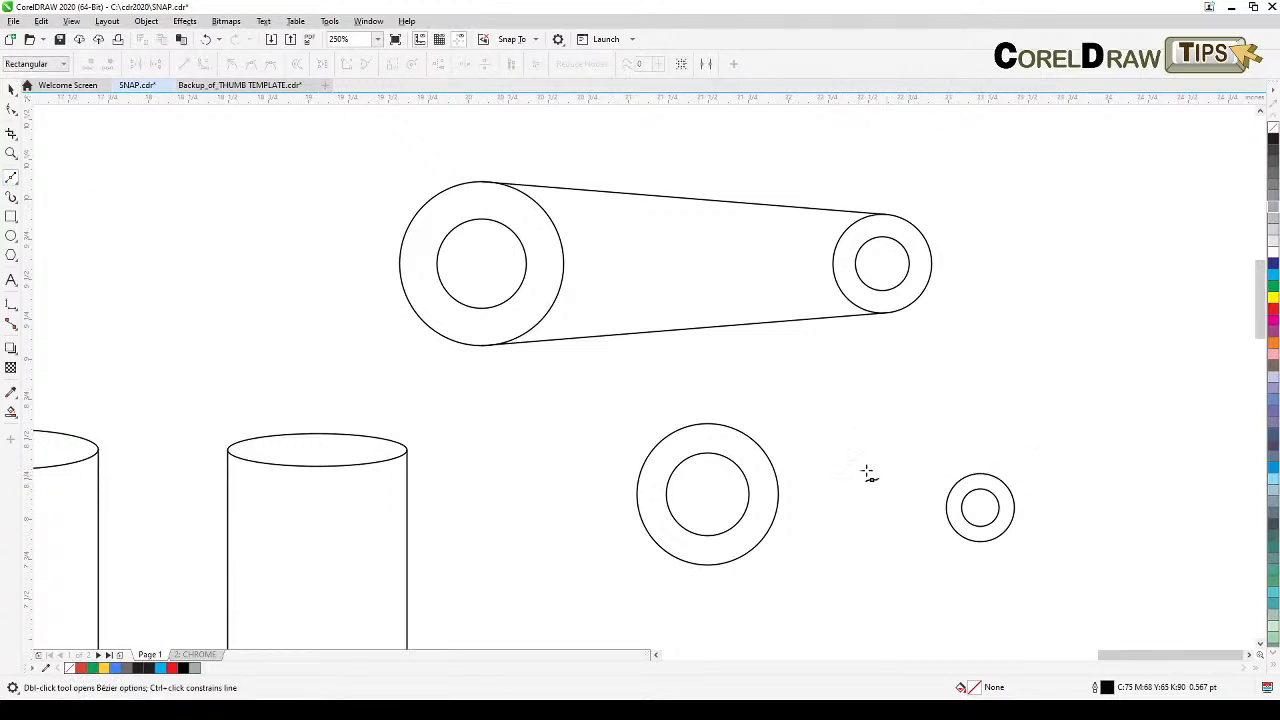
{"action": "left_click", "coordinate": [708, 423]}
{"action": "left_click", "coordinate": [986, 474]}
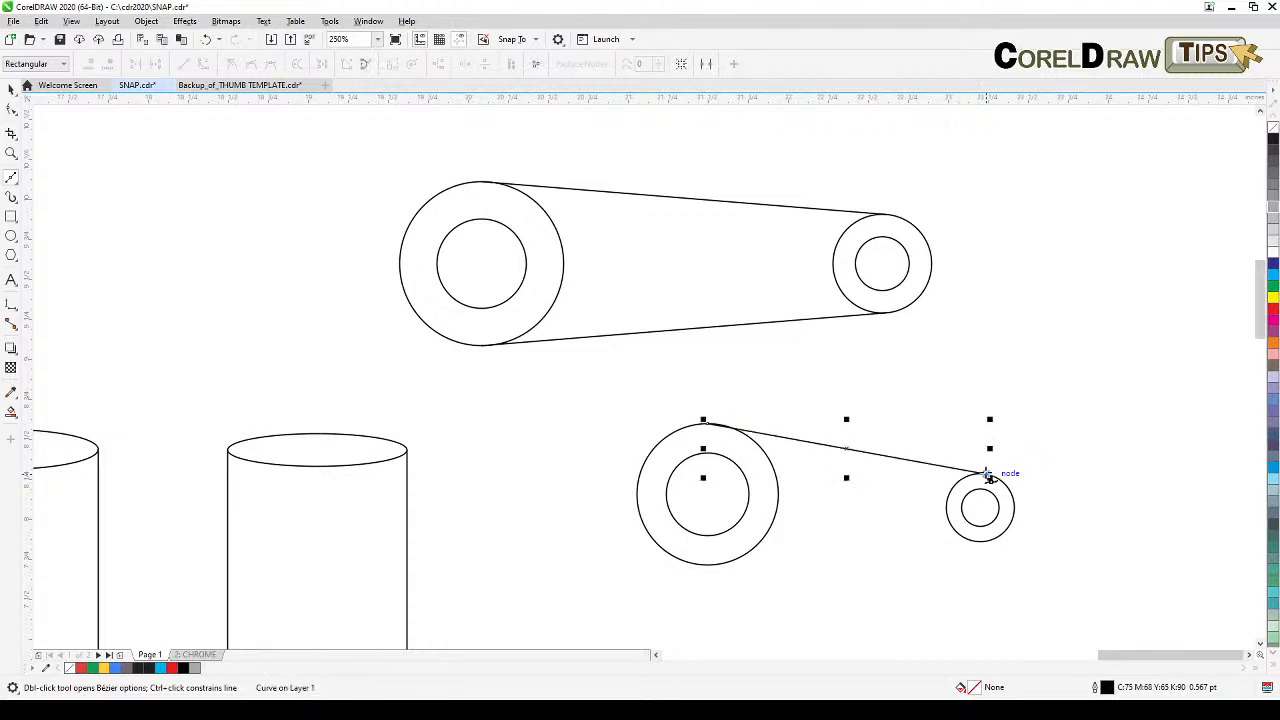
{"action": "key", "text": "space"}
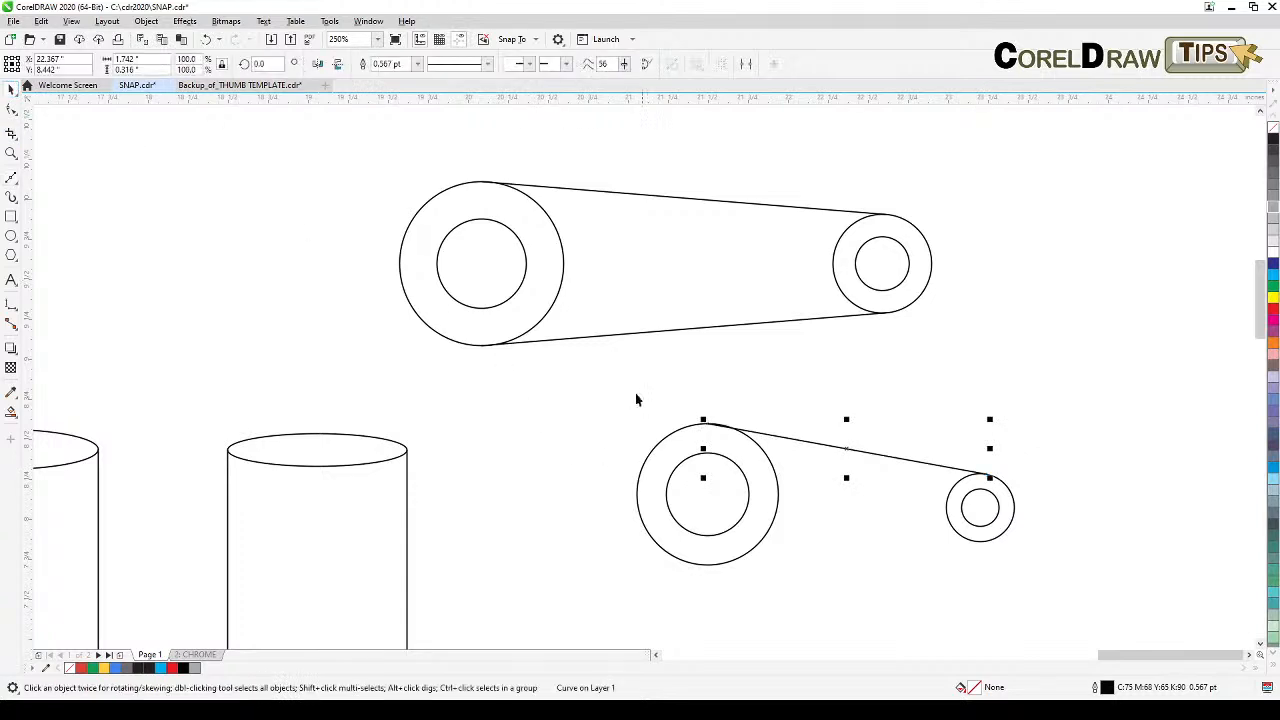
Step: Move the line's start node along the large circle's edge to its tangent point
{"action": "left_click", "coordinate": [806, 368]}
{"action": "left_click", "coordinate": [805, 440]}
{"action": "scroll", "coordinate": [722, 431], "scroll_direction": "up", "scroll_amount": 2}
{"action": "left_click_drag", "start_coordinate": [738, 440], "coordinate": [491, 357]}
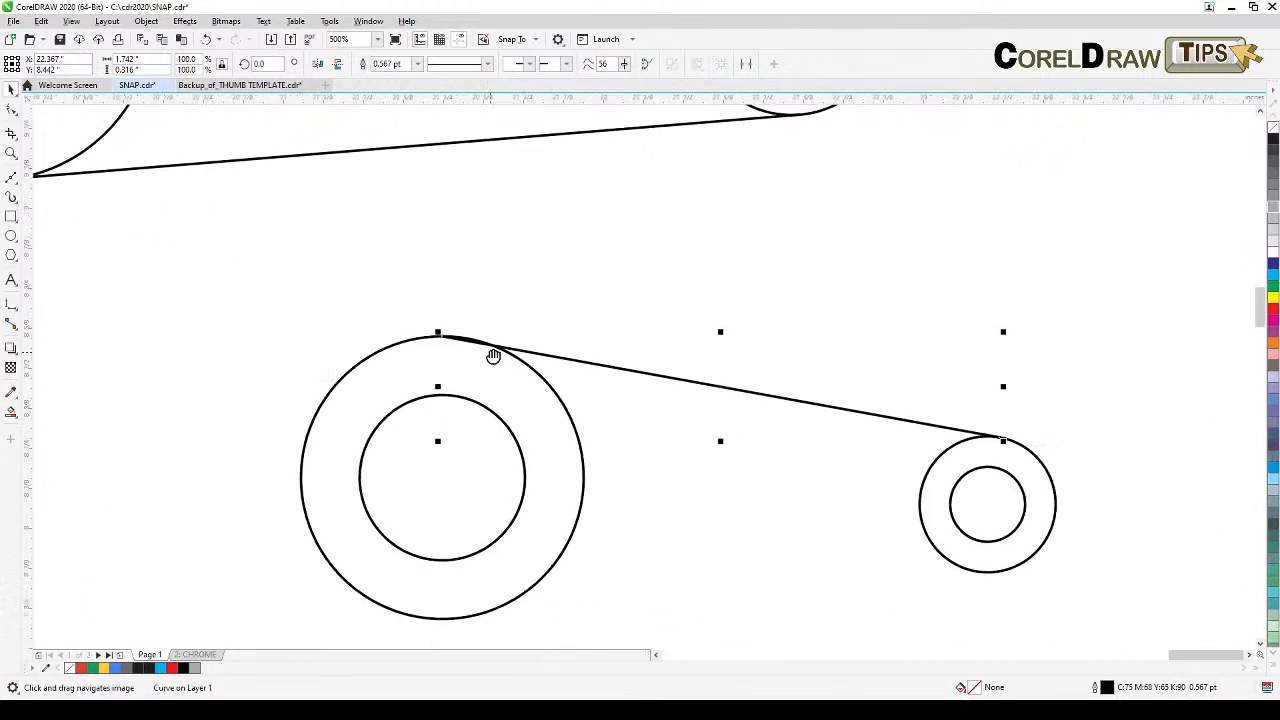
{"action": "left_click", "coordinate": [11, 109]}
{"action": "left_click_drag", "start_coordinate": [447, 341], "coordinate": [494, 348]}
{"action": "left_click_drag", "start_coordinate": [474, 338], "coordinate": [500, 346]}
{"action": "left_click", "coordinate": [15, 94]}
{"action": "left_click", "coordinate": [770, 320]}
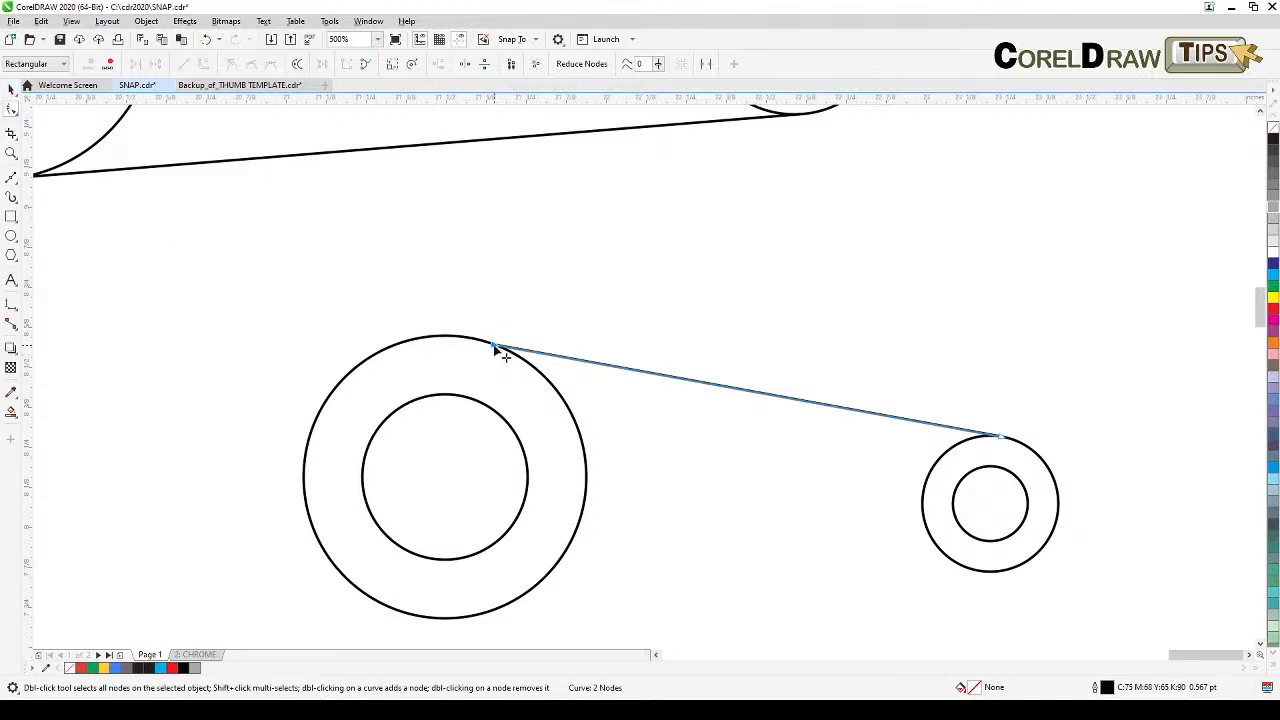
{"action": "mouse_move", "coordinate": [494, 346]}
{"action": "left_mouse_down"}
{"action": "mouse_move", "coordinate": [478, 340]}
{"action": "mouse_move", "coordinate": [503, 349]}
{"action": "mouse_move", "coordinate": [490, 344]}
{"action": "left_mouse_up"}
{"action": "left_click", "coordinate": [11, 88]}
Step: Move the small pair of circles upward, then delete the connecting line
{"action": "left_click_drag", "start_coordinate": [938, 362], "coordinate": [991, 574]}
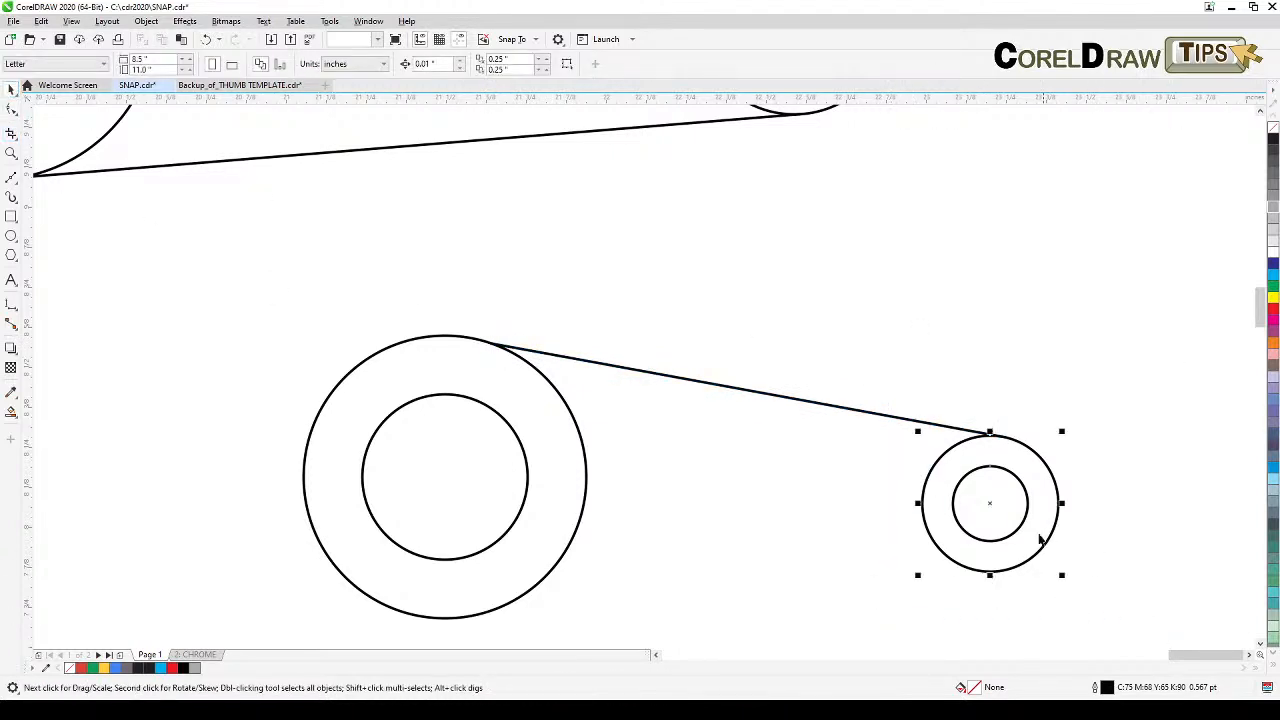
{"action": "left_click_drag", "start_coordinate": [989, 502], "coordinate": [990, 466]}
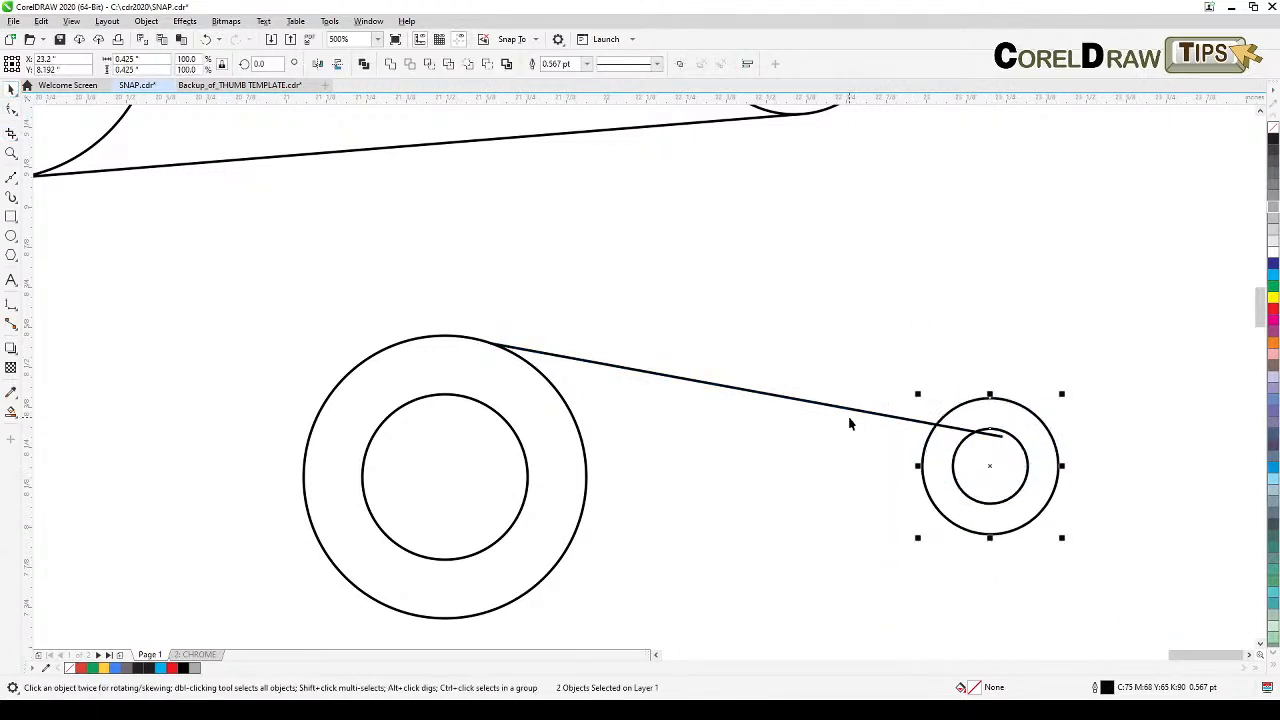
{"action": "left_click", "coordinate": [852, 420]}
{"action": "left_click", "coordinate": [848, 410]}
{"action": "key", "text": "Delete"}
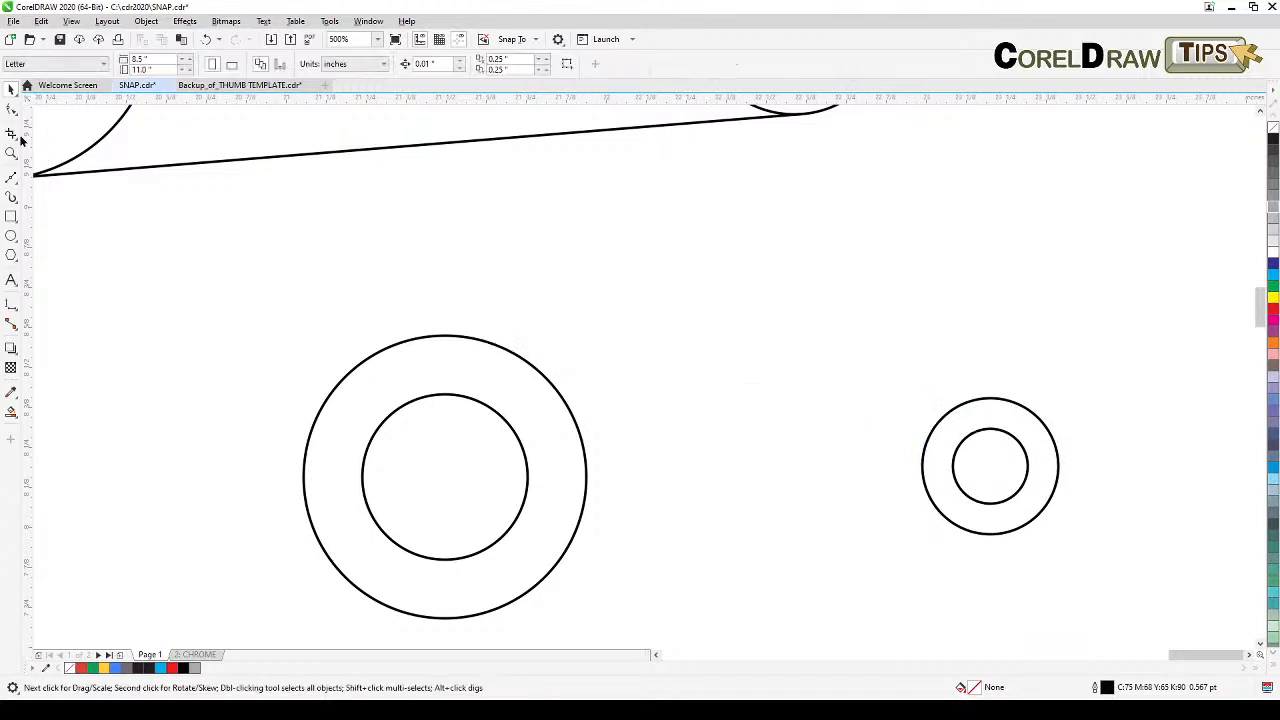
Step: Draw a Bezier line from the large circle's top edge to the small circle's top quadrant, forming a tangent belt line
{"action": "left_click", "coordinate": [11, 177]}
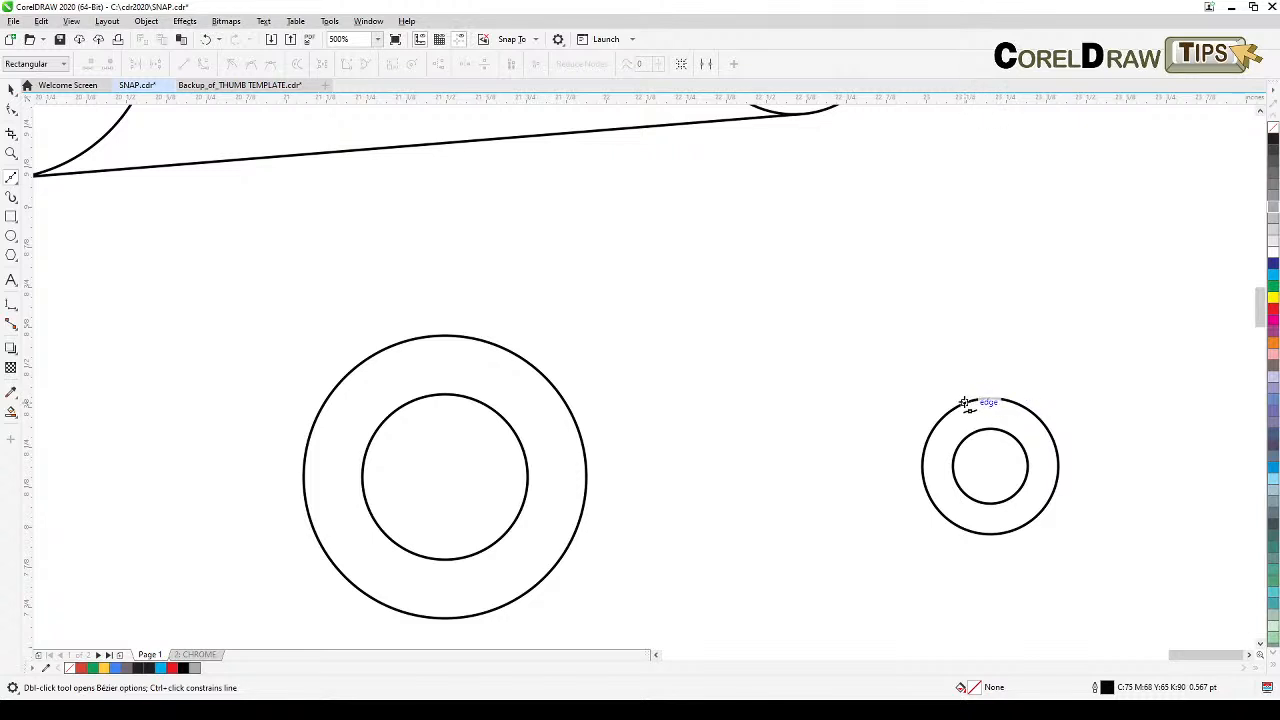
{"action": "left_click", "coordinate": [464, 337]}
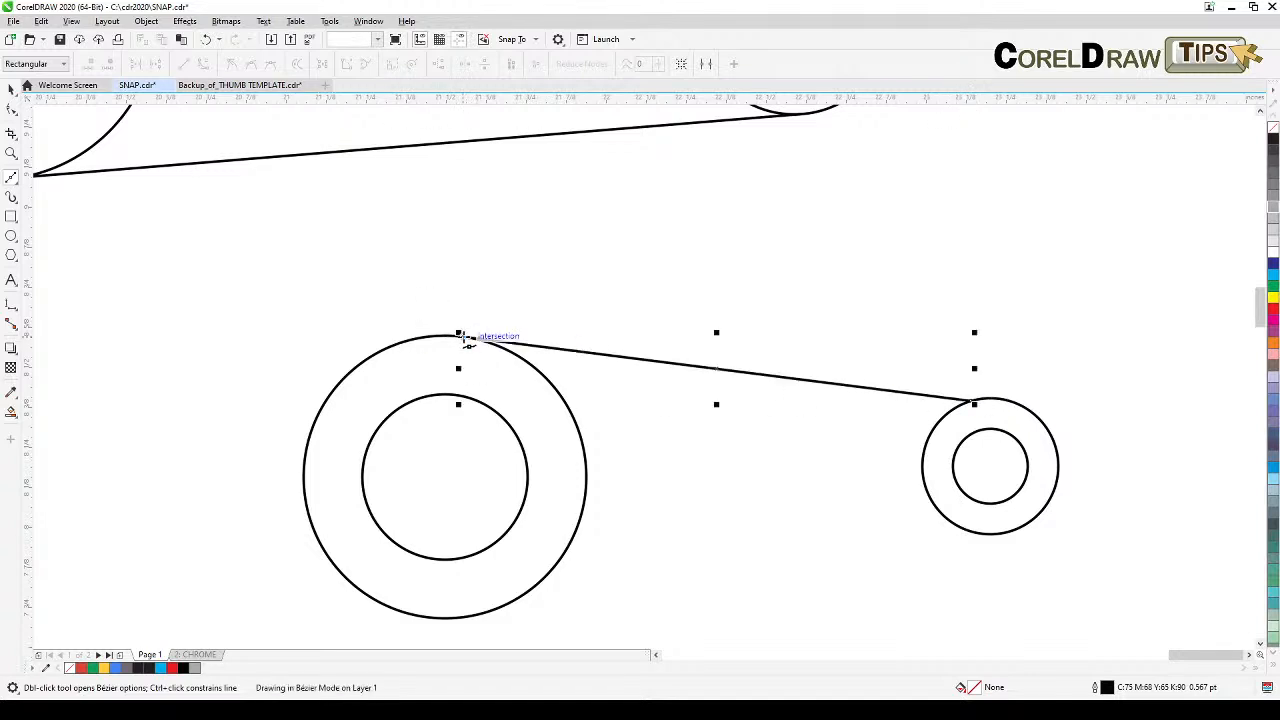
{"action": "left_click", "coordinate": [11, 90]}
{"action": "left_click", "coordinate": [748, 432]}
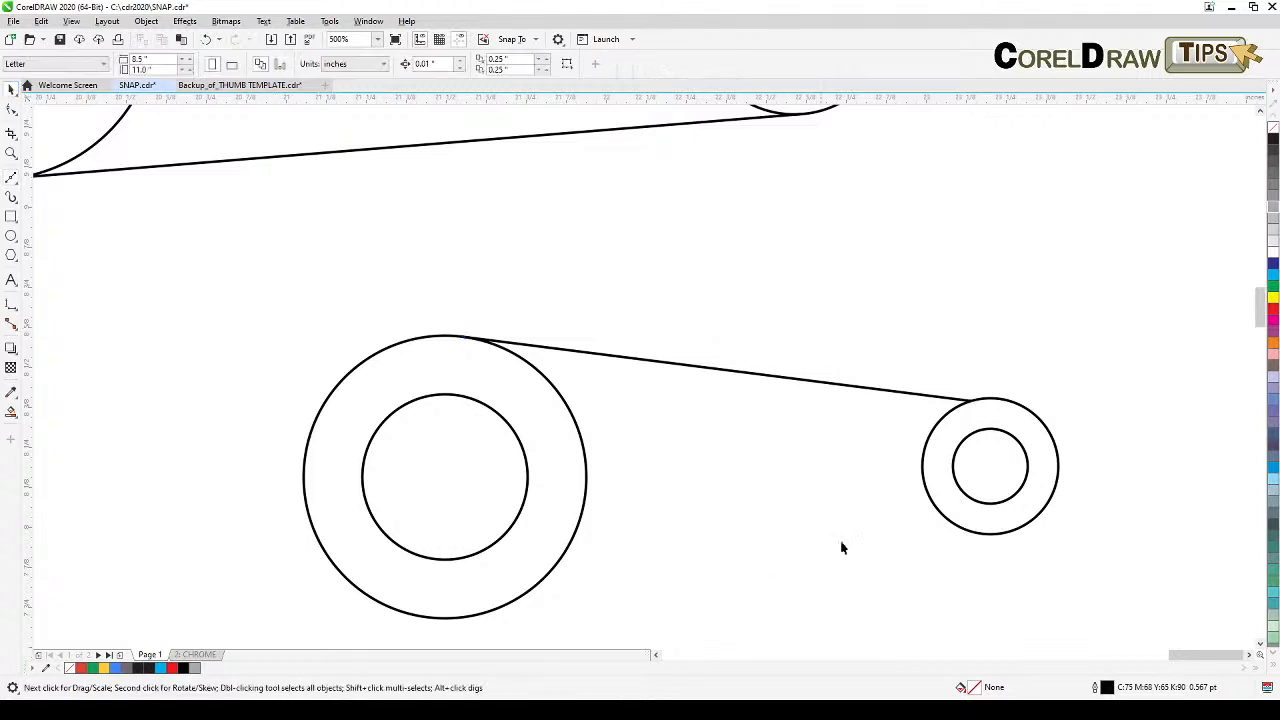
Step: Draw a second Bezier line tangent to the bottom of the large circle toward the small circle
{"action": "left_click", "coordinate": [11, 178]}
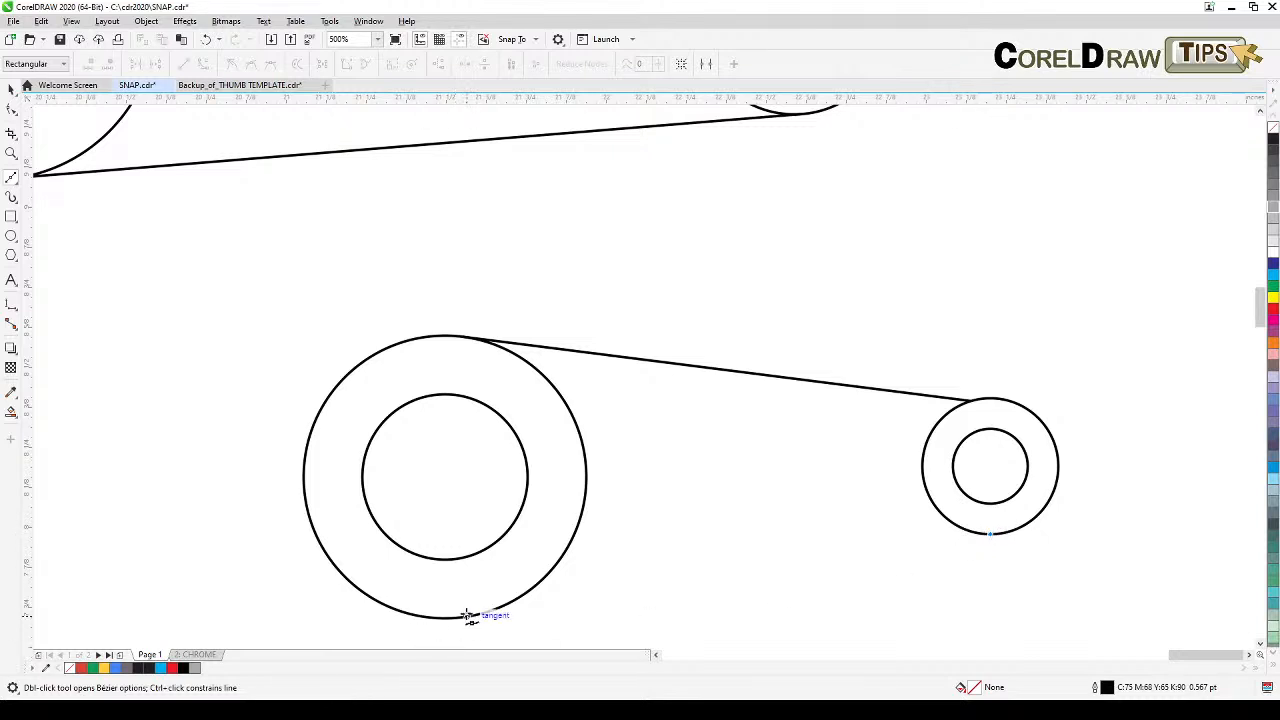
{"action": "left_click", "coordinate": [467, 615]}
{"action": "scroll", "coordinate": [546, 582], "scroll_direction": "down", "scroll_amount": 1}
{"action": "left_click_drag", "start_coordinate": [616, 589], "coordinate": [858, 349]}
{"action": "left_click", "coordinate": [12, 90]}
Step: Draw a small square above the first square of the row
{"action": "scroll", "coordinate": [442, 391], "scroll_direction": "down", "scroll_amount": 1}
{"action": "left_click_drag", "start_coordinate": [443, 398], "coordinate": [723, 461]}
{"action": "left_click_drag", "start_coordinate": [493, 272], "coordinate": [776, 280]}
{"action": "scroll", "coordinate": [269, 409], "scroll_direction": "up", "scroll_amount": 1}
{"action": "left_click_drag", "start_coordinate": [286, 408], "coordinate": [366, 437]}
{"action": "scroll", "coordinate": [368, 411], "scroll_direction": "down", "scroll_amount": 1}
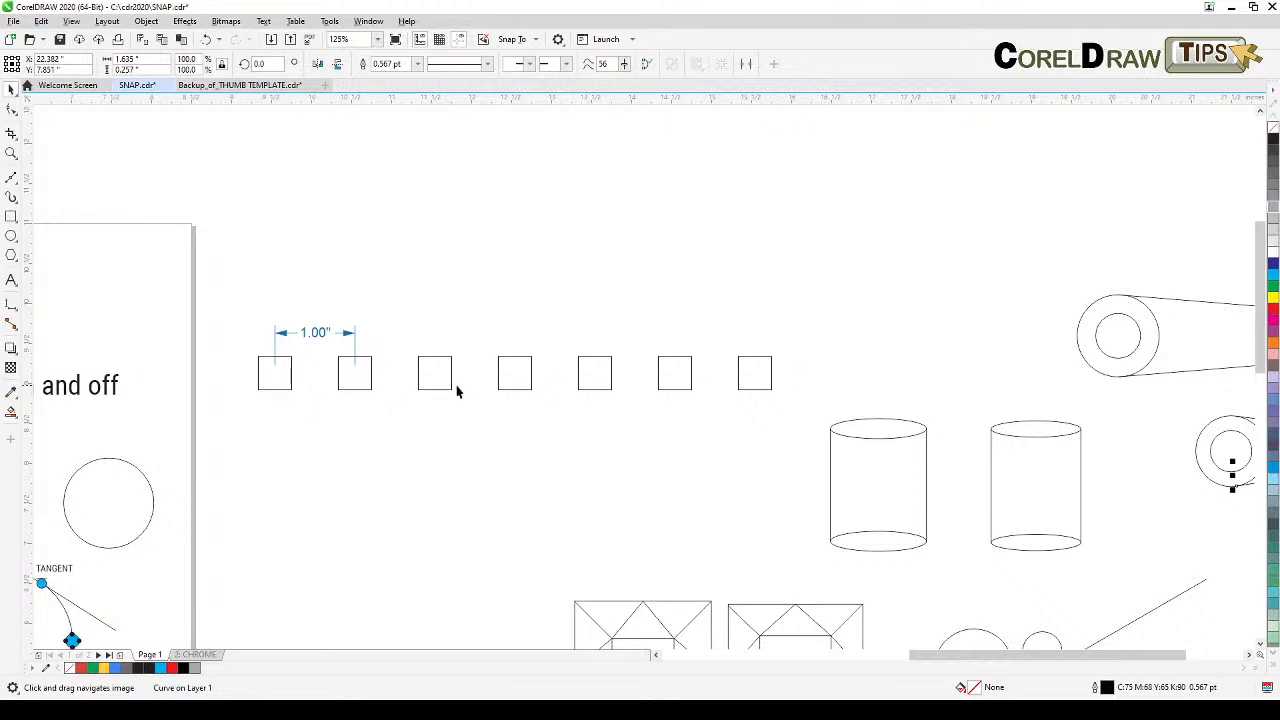
{"action": "left_click", "coordinate": [10, 217]}
{"action": "left_click_drag", "start_coordinate": [252, 221], "coordinate": [283, 251]}
{"action": "left_click", "coordinate": [10, 88]}
{"action": "left_click", "coordinate": [167, 207]}
Step: Draw a short horizontal Bezier line to the right of the new square
{"action": "left_click", "coordinate": [10, 177]}
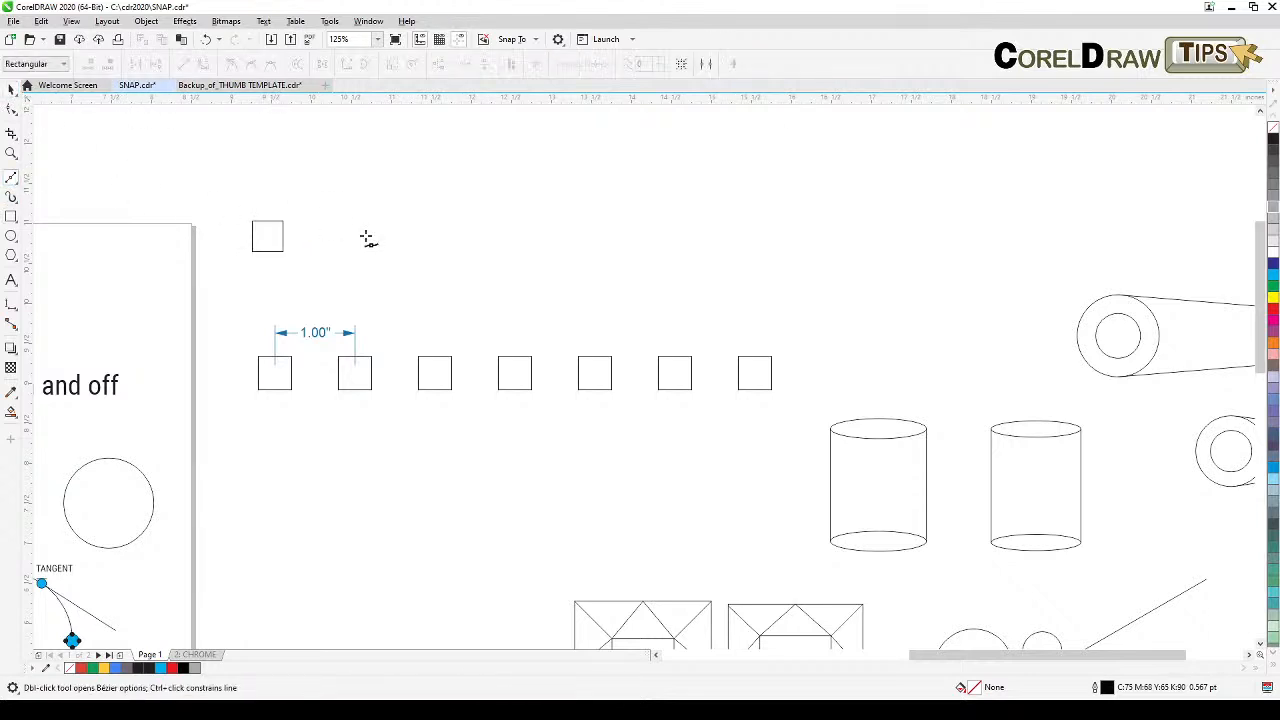
{"action": "left_click", "coordinate": [352, 236]}
{"action": "left_click", "coordinate": [436, 236]}
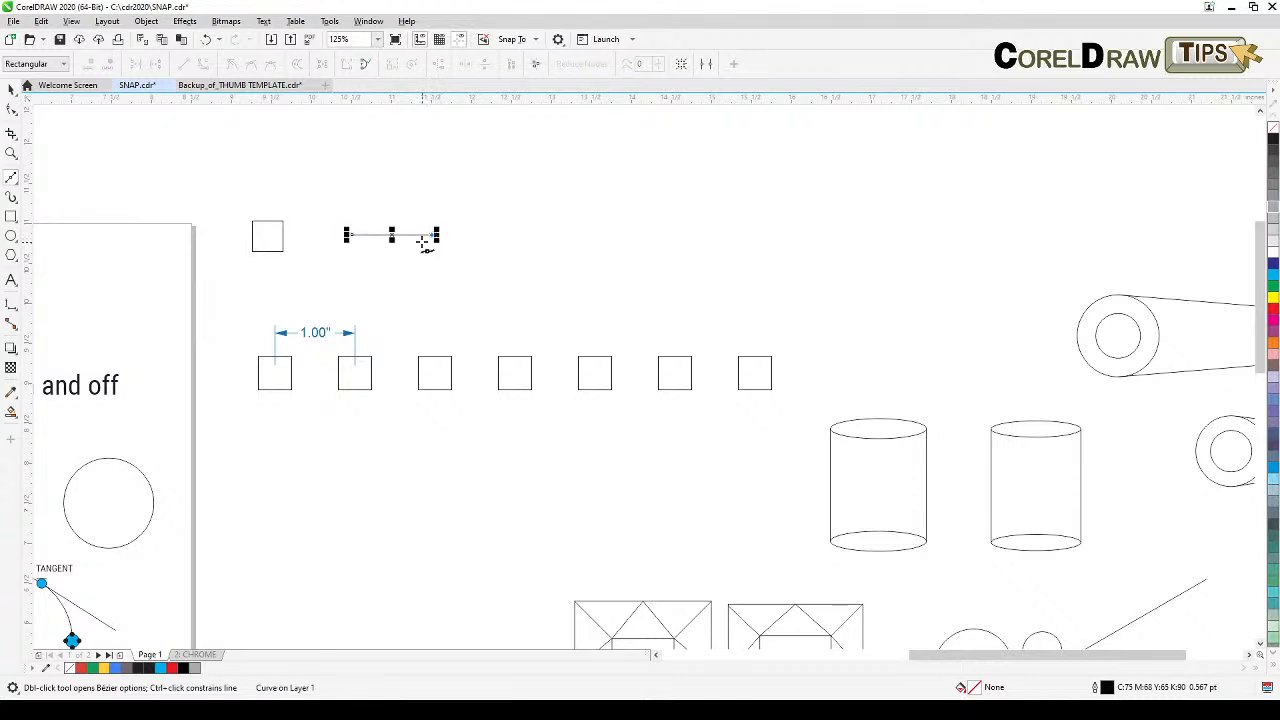
{"action": "left_click", "coordinate": [11, 90]}
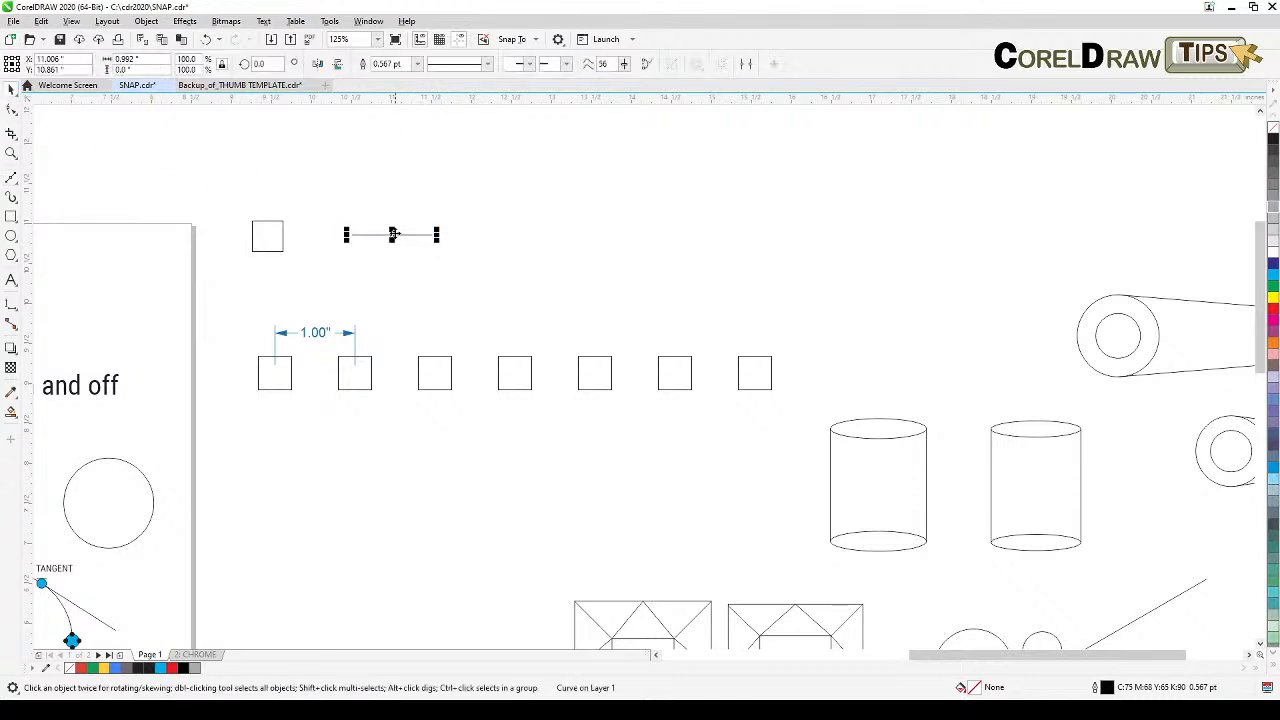
Step: Set the line's length to 1 inch and snap its start node to the square's center
{"action": "left_click", "coordinate": [150, 59]}
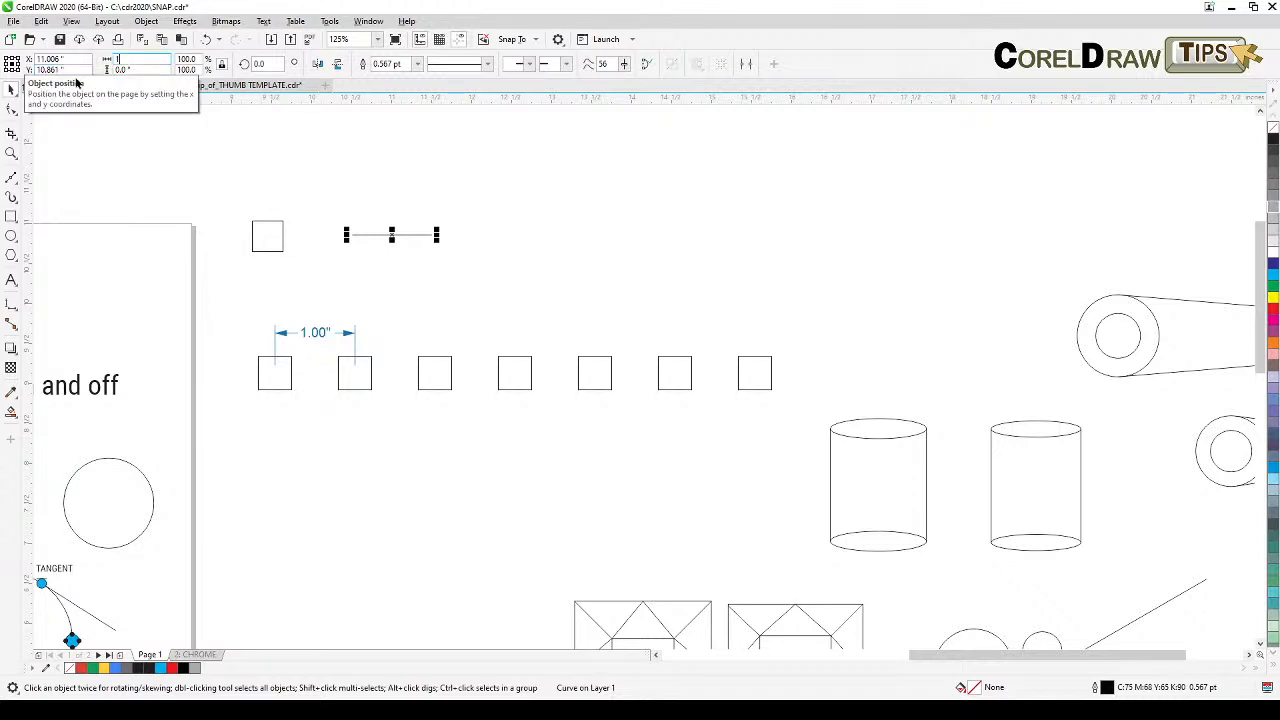
{"action": "left_click", "coordinate": [562, 211]}
{"action": "left_click", "coordinate": [375, 238]}
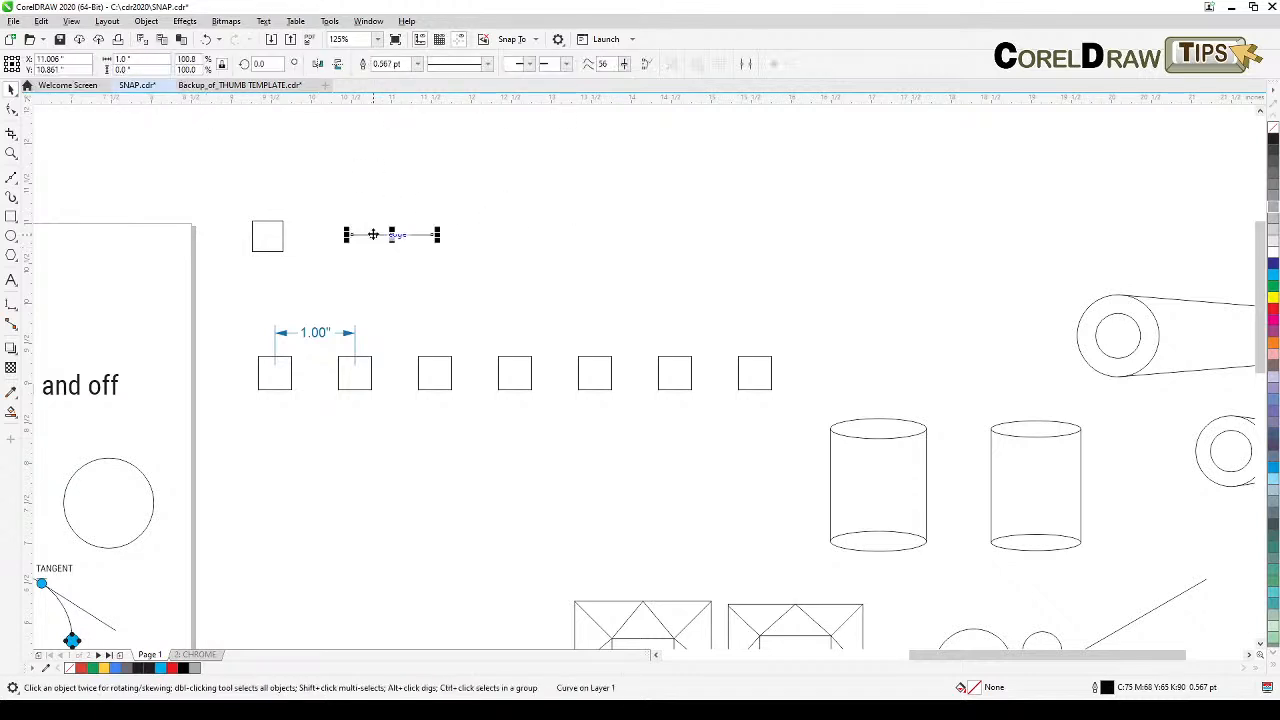
{"action": "left_click_drag", "start_coordinate": [349, 234], "coordinate": [269, 238]}
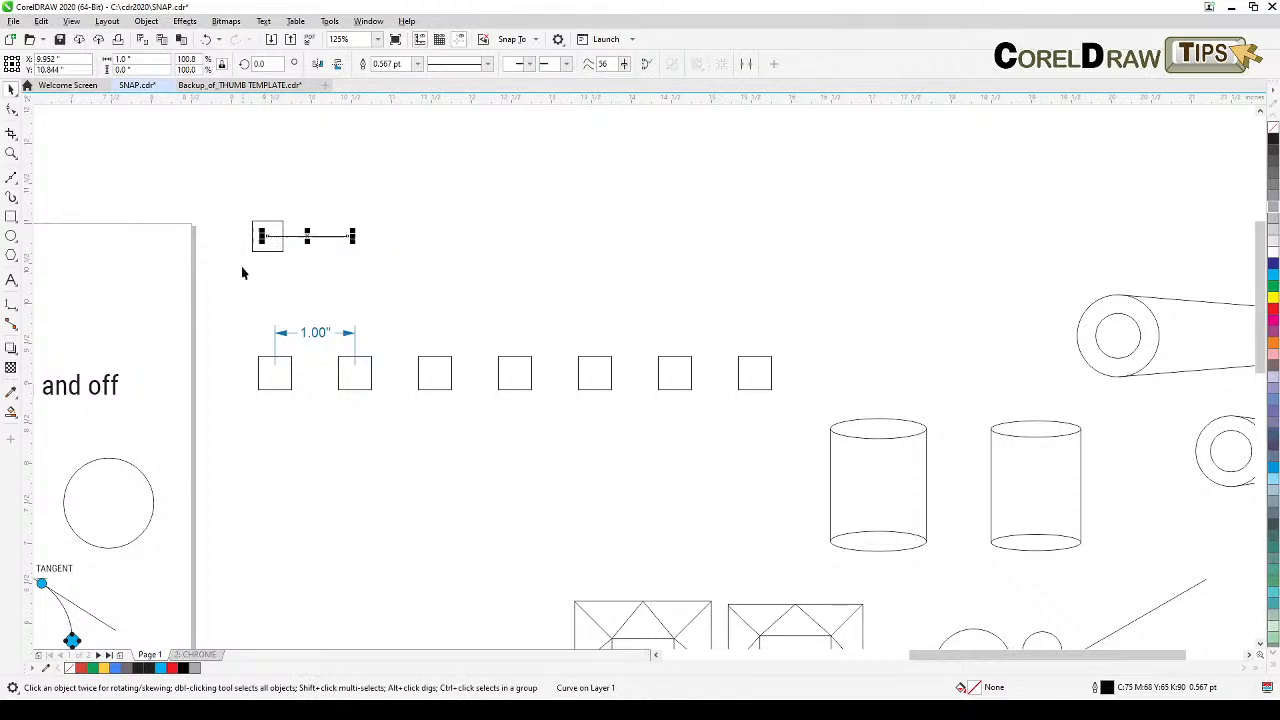
Step: Duplicate the square in place and snap the copy's center to the line's end node
{"action": "scroll", "coordinate": [280, 286], "scroll_direction": "up", "scroll_amount": 3}
{"action": "left_click", "coordinate": [342, 202]}
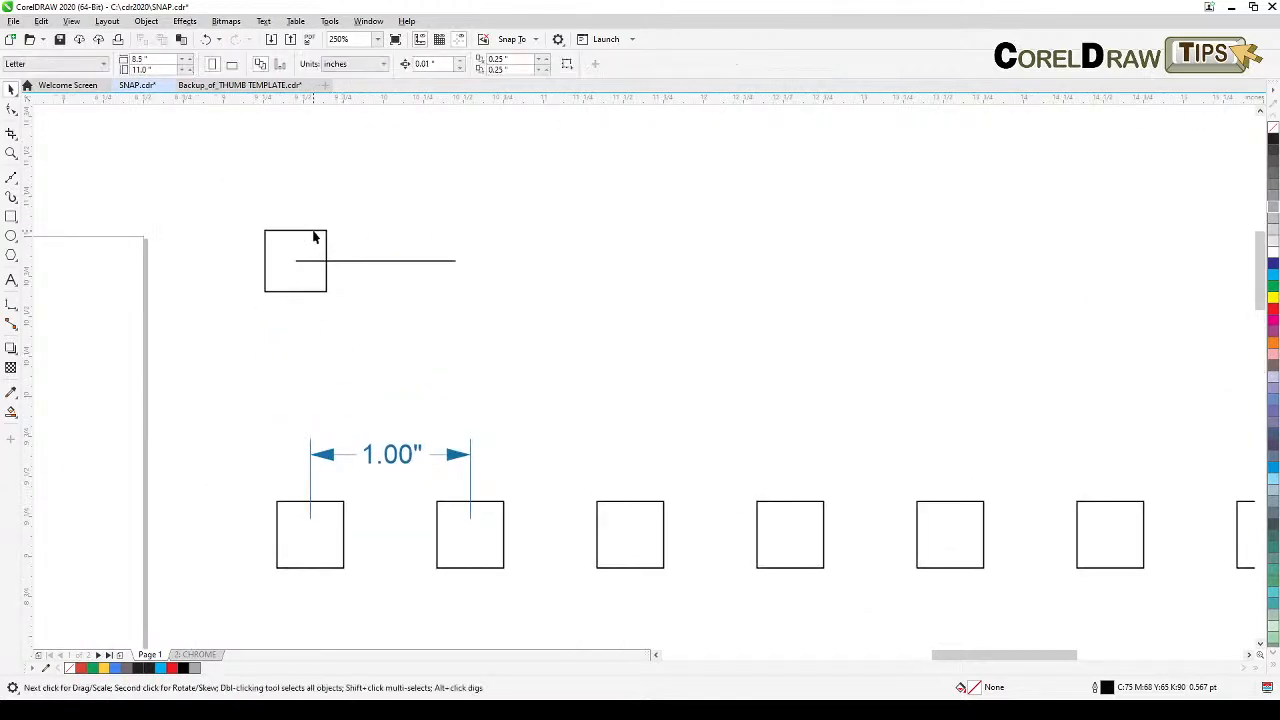
{"action": "left_click", "coordinate": [326, 231]}
{"action": "key", "text": "KP_Add"}
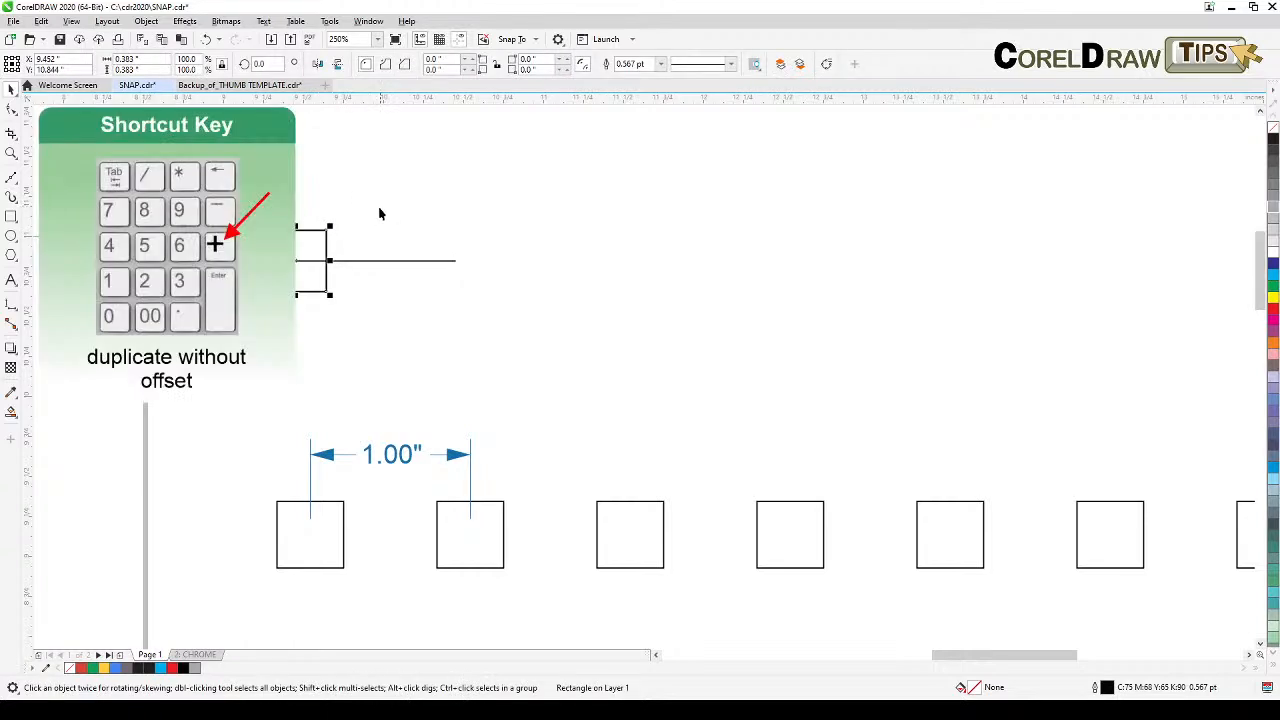
{"action": "left_click_drag", "start_coordinate": [297, 261], "coordinate": [458, 272]}
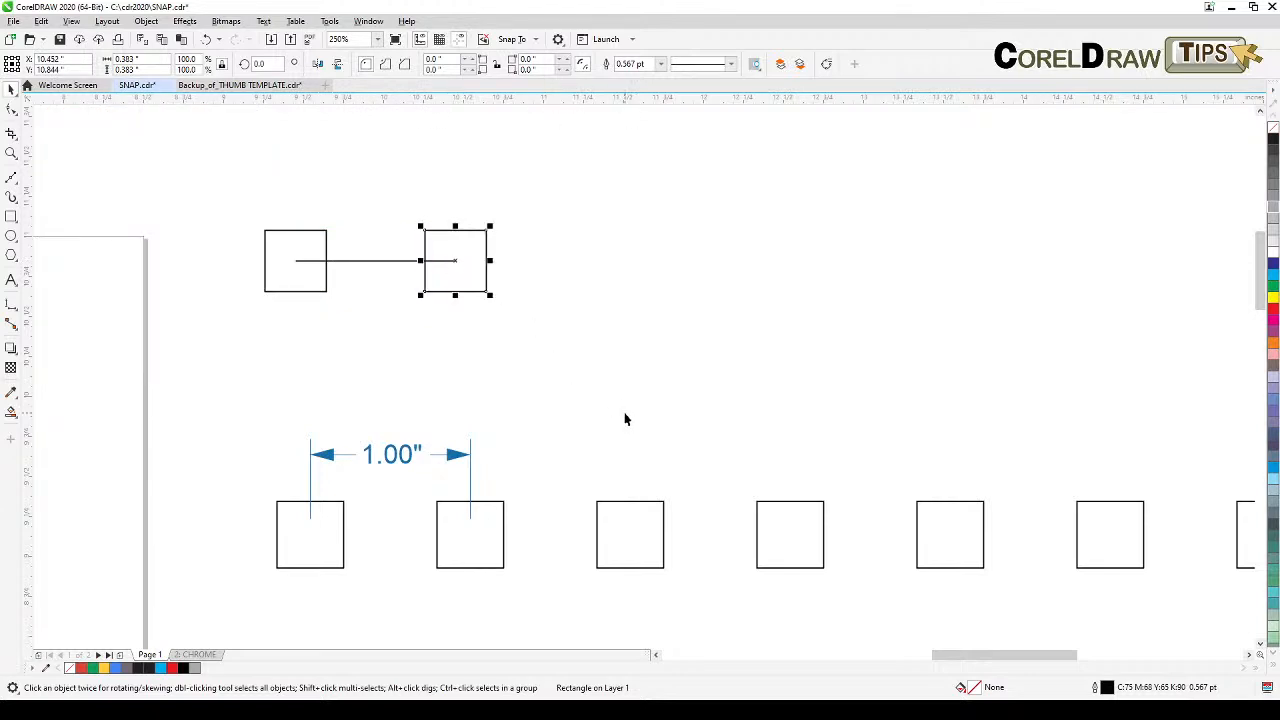
Step: Repeat the duplicate with offset four times to create a row of evenly spaced squares
{"action": "key", "text": "ctrl+d"}
{"action": "key", "text": "ctrl+d"}
{"action": "key", "text": "ctrl+d"}
{"action": "key", "text": "ctrl+d"}
{"action": "key", "text": "Escape"}
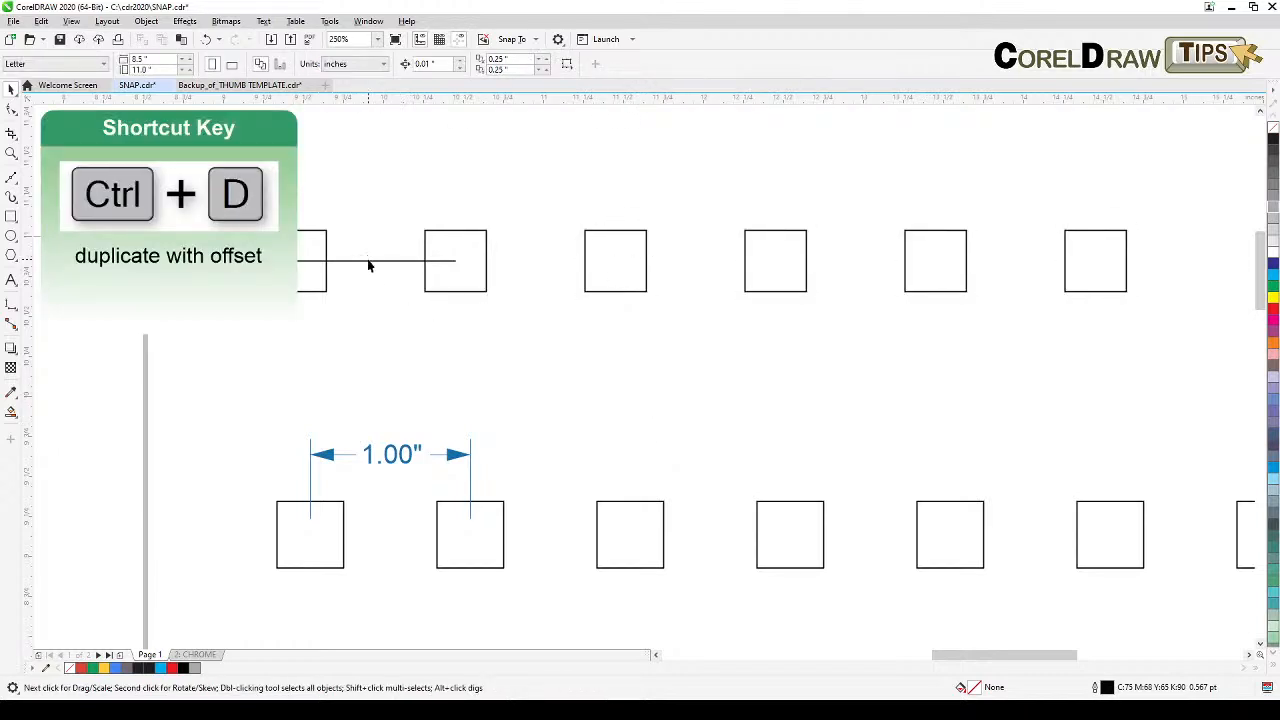
Step: Delete the 1-inch helper line between the first two squares
{"action": "left_click", "coordinate": [368, 262]}
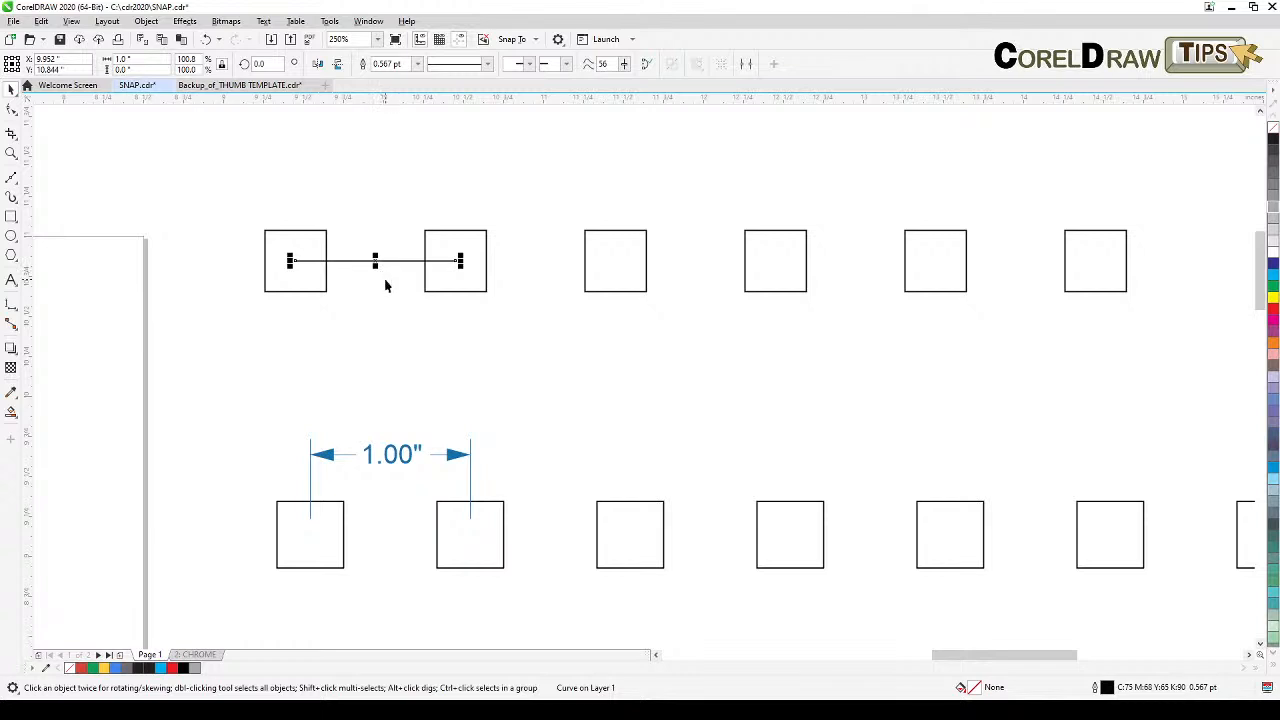
{"action": "key", "text": "Delete"}
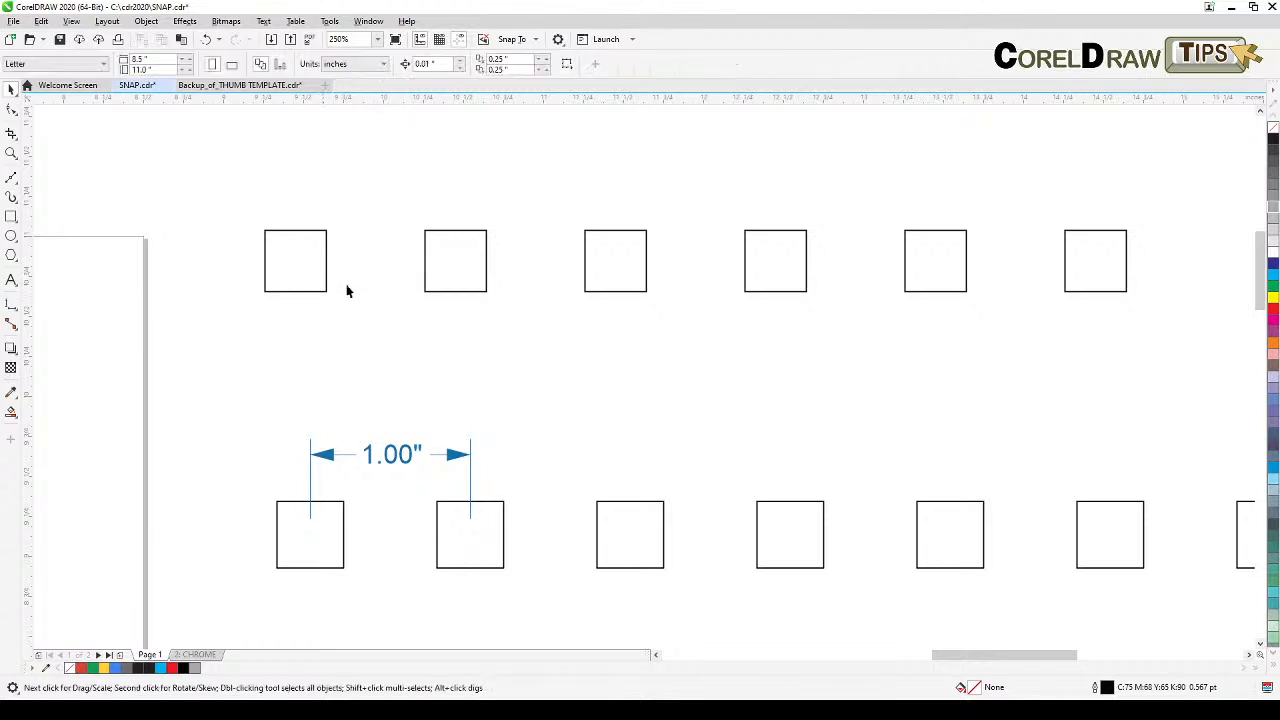
Step: Add a horizontal dimension from the first square's center to the second square's center
{"action": "left_click", "coordinate": [9, 306]}
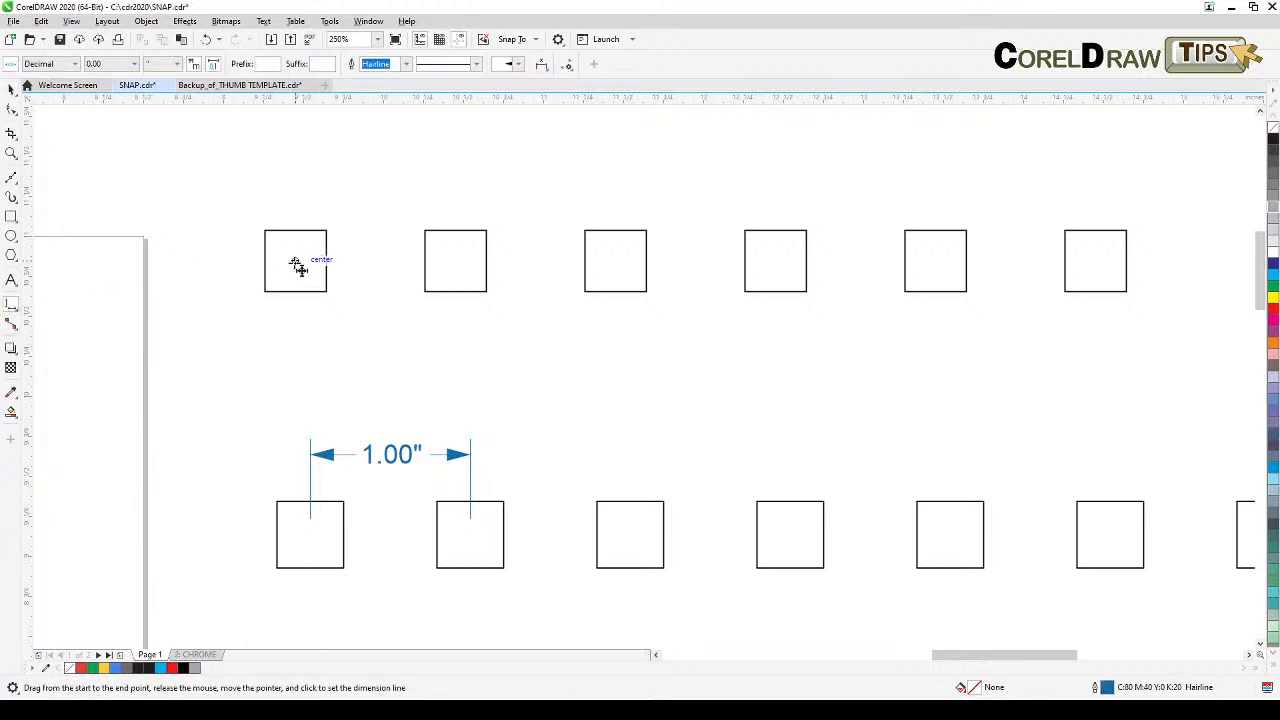
{"action": "left_click_drag", "start_coordinate": [296, 261], "coordinate": [460, 262]}
{"action": "left_click", "coordinate": [458, 262]}
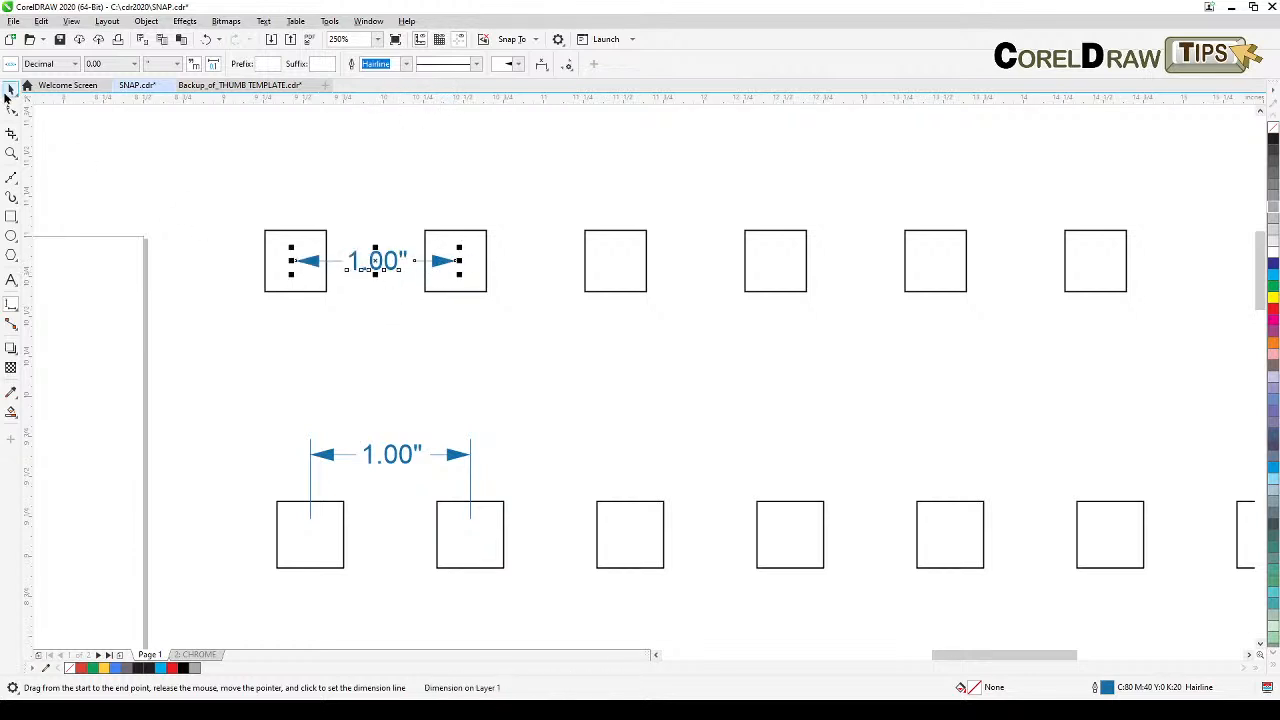
Step: Duplicate the slanted line and place the copy parallel, below and to the right
{"action": "left_click", "coordinate": [12, 91]}
{"action": "left_click", "coordinate": [323, 202]}
{"action": "scroll", "coordinate": [409, 245], "scroll_direction": "down", "scroll_amount": 1}
{"action": "left_click_drag", "start_coordinate": [682, 401], "coordinate": [443, 394]}
{"action": "left_click_drag", "start_coordinate": [734, 486], "coordinate": [563, 194]}
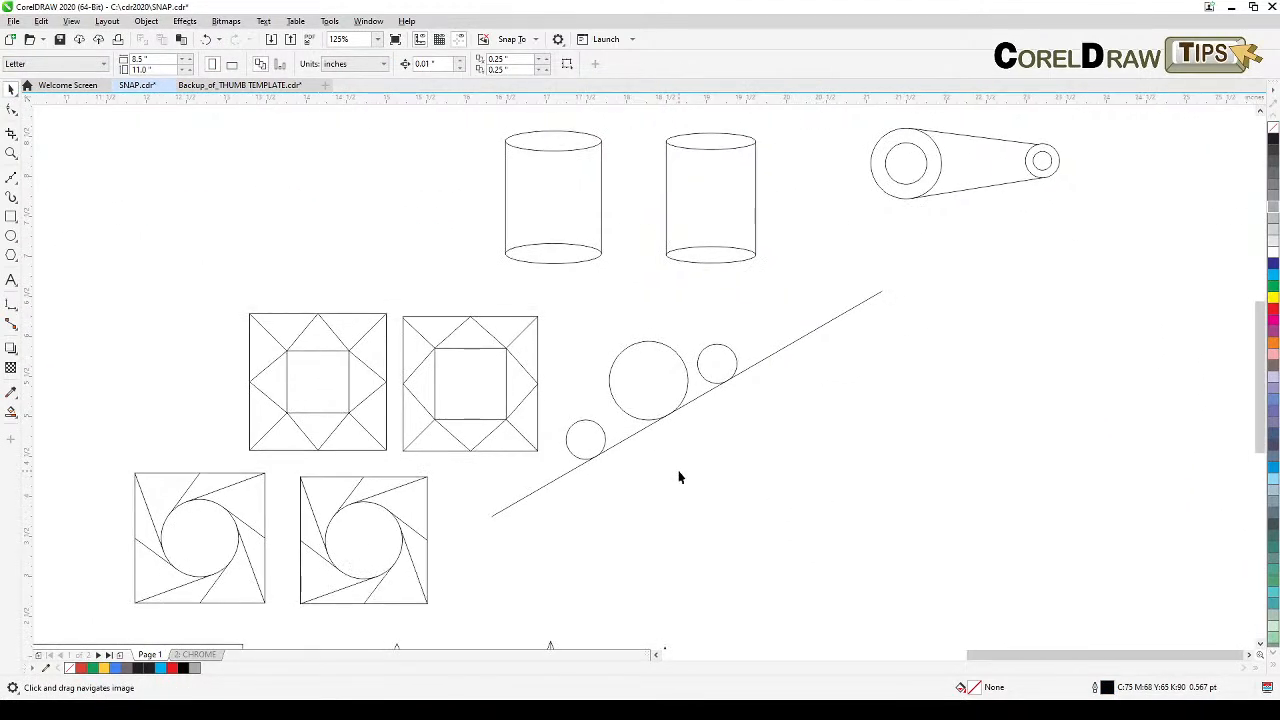
{"action": "scroll", "coordinate": [678, 477], "scroll_direction": "up", "scroll_amount": 1}
{"action": "scroll", "coordinate": [658, 432], "scroll_direction": "down", "scroll_amount": 1}
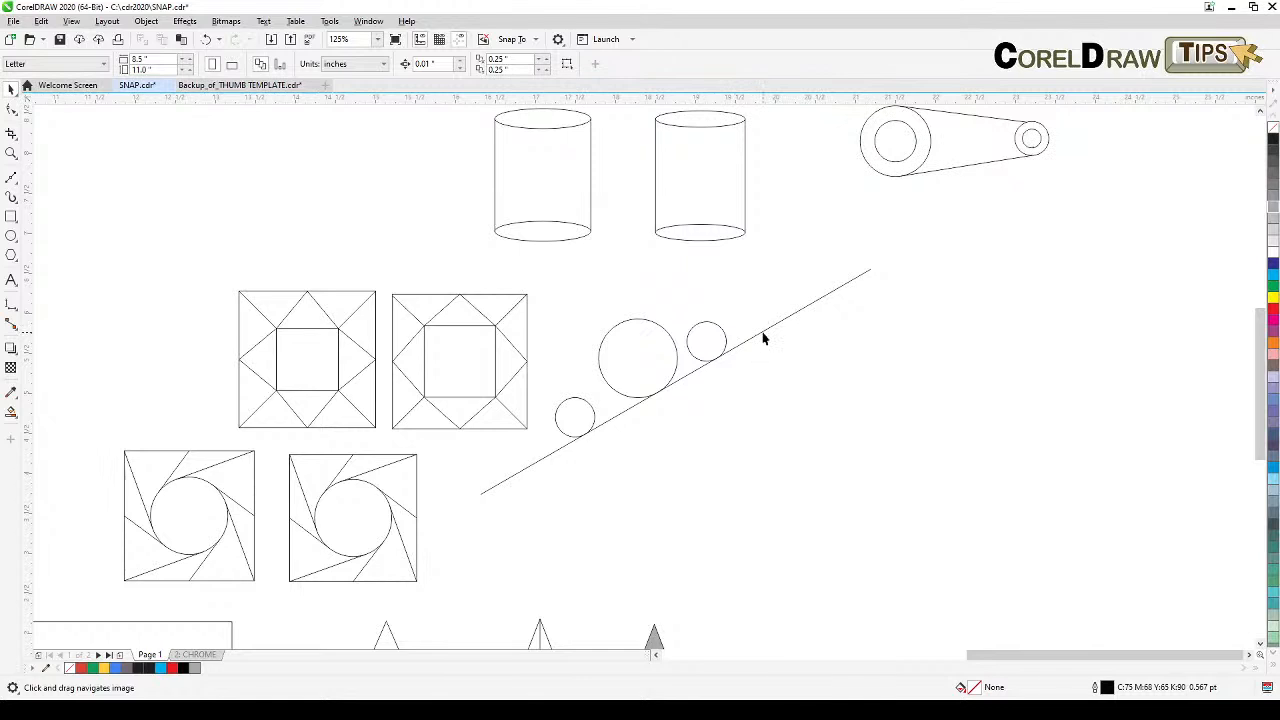
{"action": "left_click", "coordinate": [762, 338]}
{"action": "left_click_drag", "start_coordinate": [771, 323], "coordinate": [897, 333]}
{"action": "left_click", "coordinate": [751, 321]}
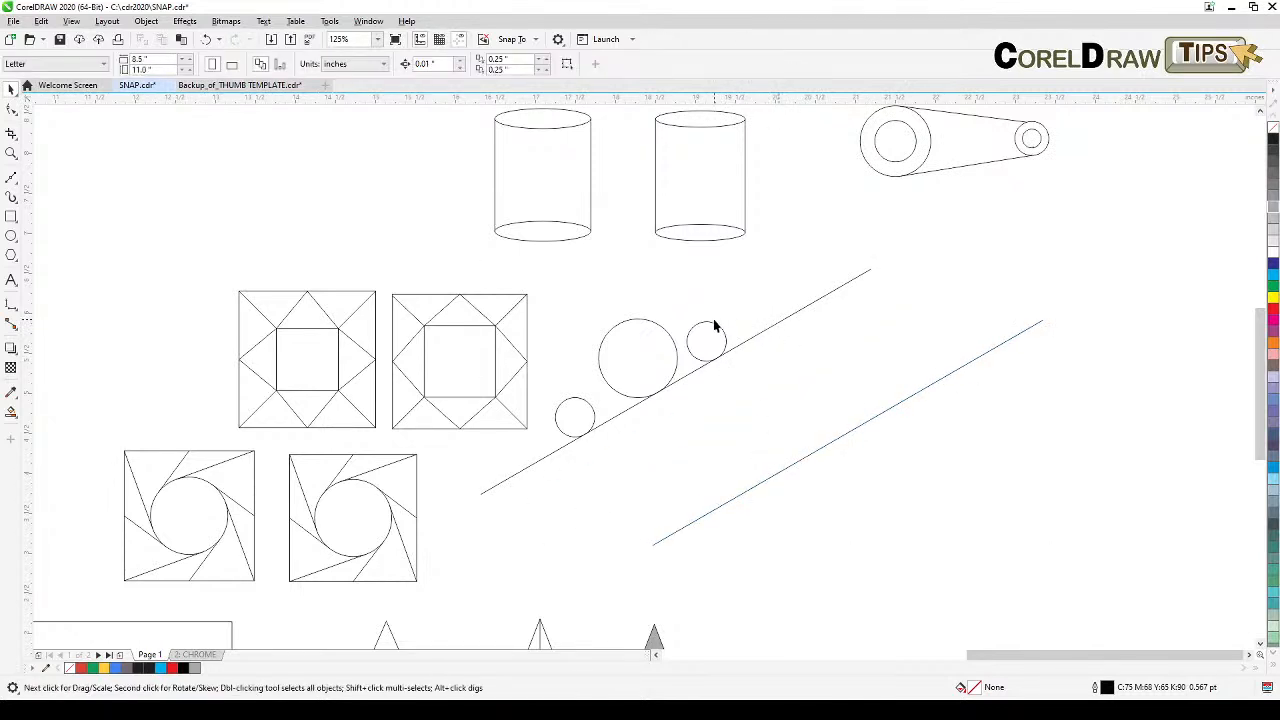
Step: Move the three circles onto the copied line, snapping each circle's edge to it
{"action": "left_click", "coordinate": [716, 328]}
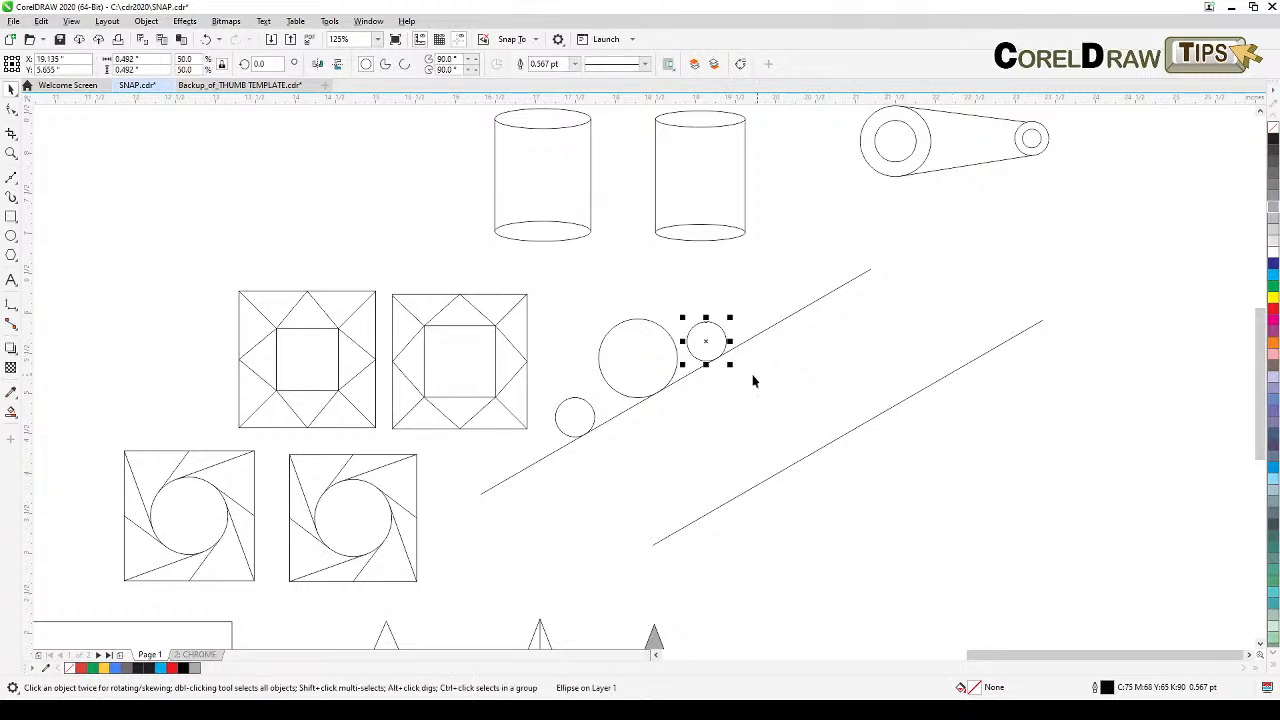
{"action": "left_click_drag", "start_coordinate": [723, 349], "coordinate": [899, 411]}
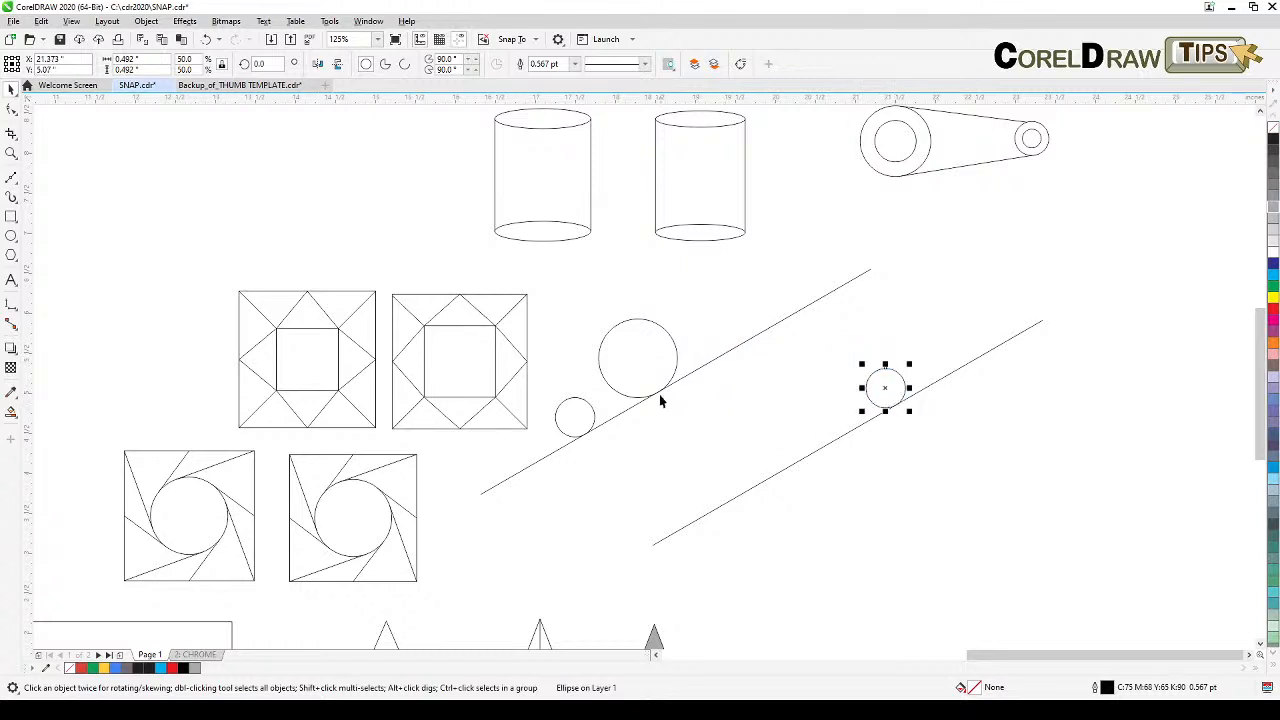
{"action": "left_click", "coordinate": [673, 360]}
{"action": "left_click_drag", "start_coordinate": [631, 391], "coordinate": [797, 467]}
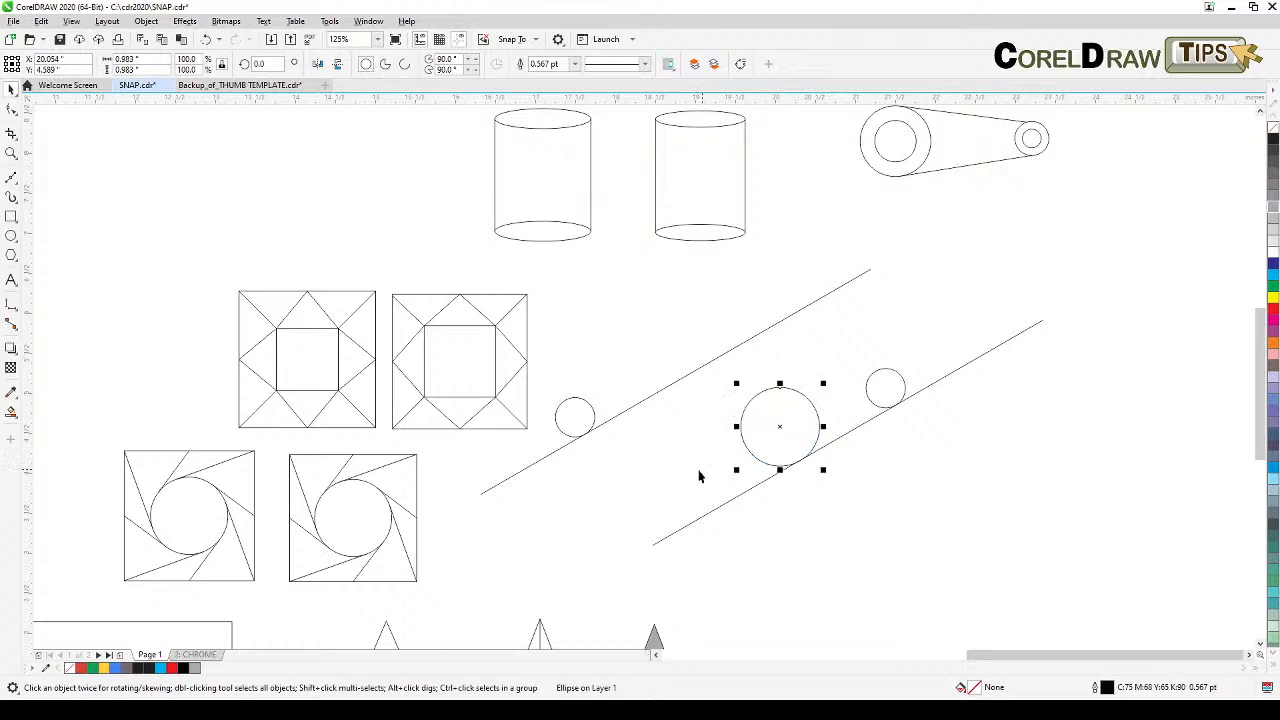
{"action": "left_click", "coordinate": [637, 456]}
{"action": "left_click", "coordinate": [590, 415]}
{"action": "left_click_drag", "start_coordinate": [575, 416], "coordinate": [720, 507]}
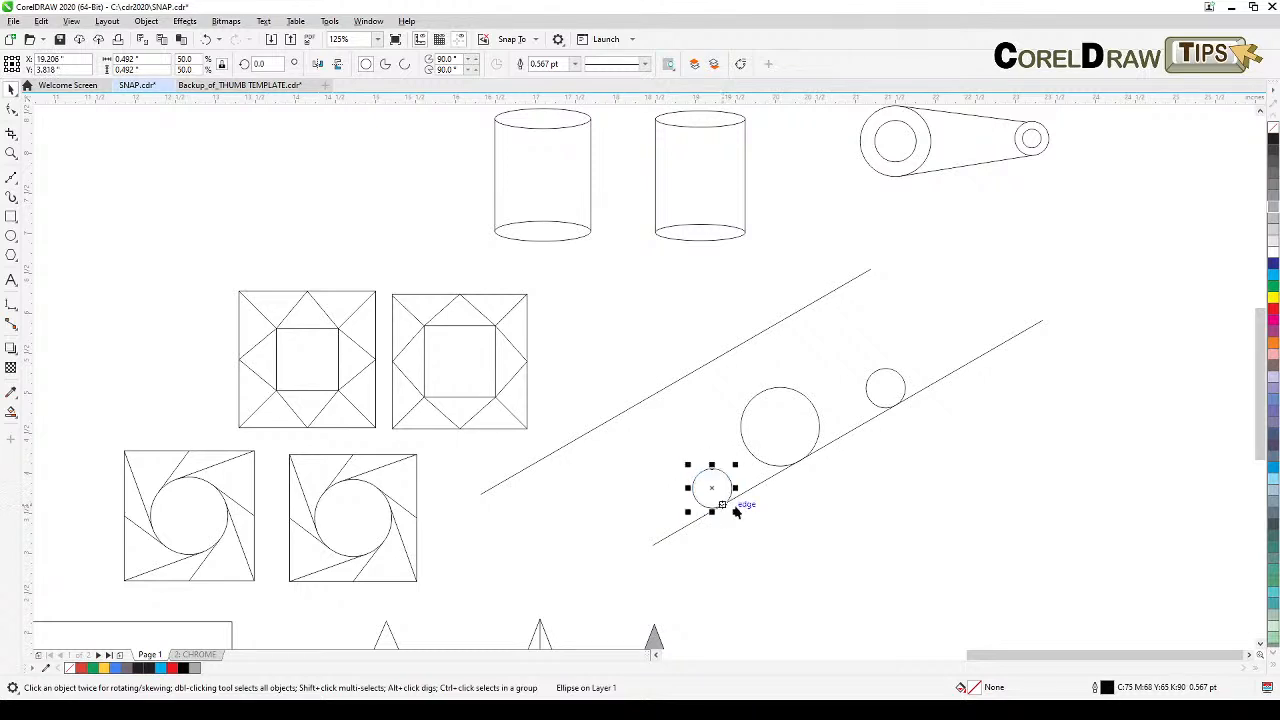
{"action": "left_click", "coordinate": [812, 510]}
Step: Go to the CHROME page and delete the Chrome logo, keeping the four colored dots
{"action": "scroll", "coordinate": [812, 510], "scroll_direction": "down", "scroll_amount": 3}
{"action": "left_click_drag", "start_coordinate": [812, 514], "coordinate": [854, 431]}
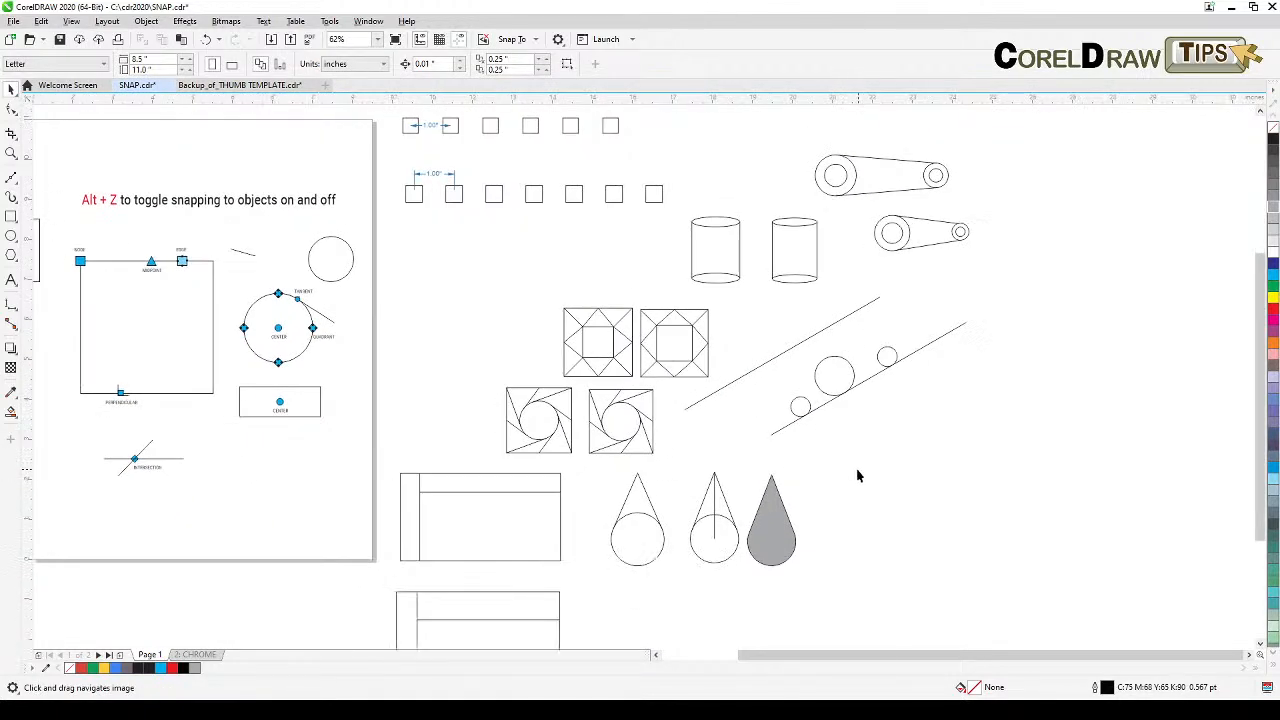
{"action": "left_click_drag", "start_coordinate": [570, 477], "coordinate": [709, 445]}
{"action": "left_click_drag", "start_coordinate": [340, 588], "coordinate": [486, 569]}
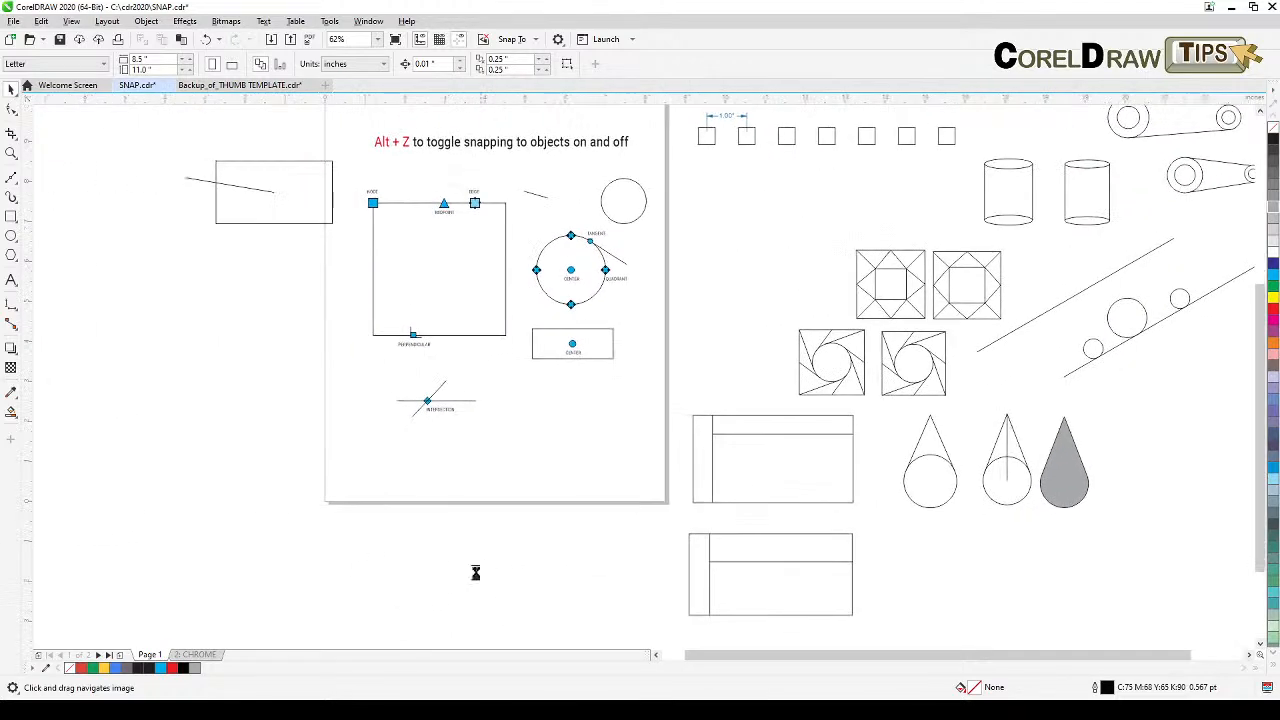
{"action": "left_click", "coordinate": [197, 654]}
{"action": "left_click_drag", "start_coordinate": [363, 437], "coordinate": [431, 534]}
{"action": "scroll", "coordinate": [488, 480], "scroll_direction": "up", "scroll_amount": 2}
{"action": "scroll", "coordinate": [491, 489], "scroll_direction": "down", "scroll_amount": 2}
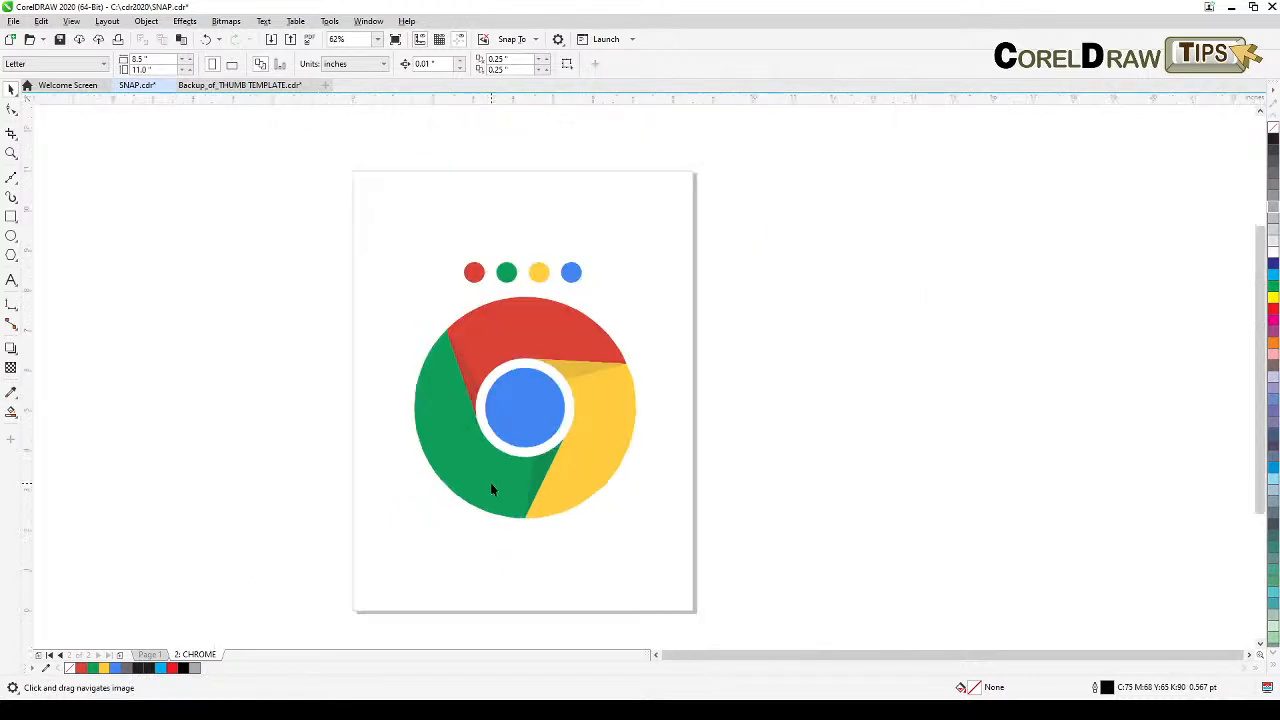
{"action": "left_click", "coordinate": [12, 153]}
{"action": "left_click_drag", "start_coordinate": [306, 209], "coordinate": [752, 555]}
{"action": "left_click_drag", "start_coordinate": [863, 523], "coordinate": [837, 520]}
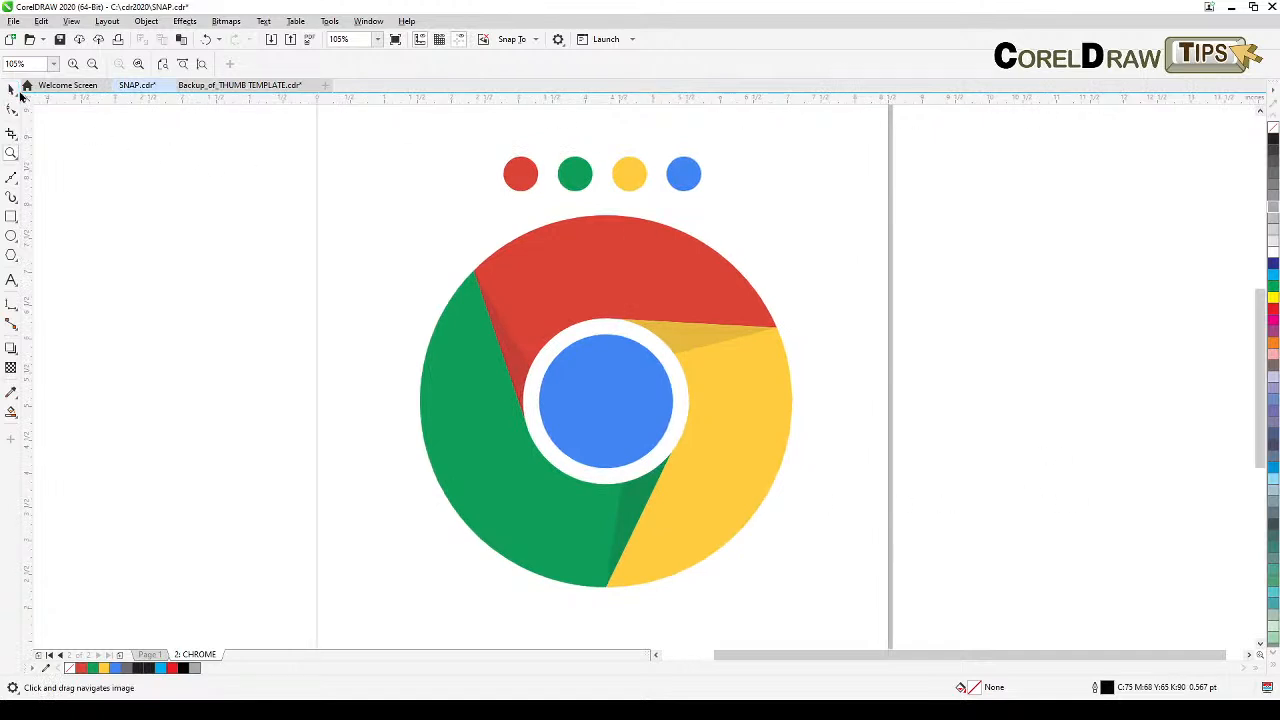
{"action": "left_click", "coordinate": [10, 90]}
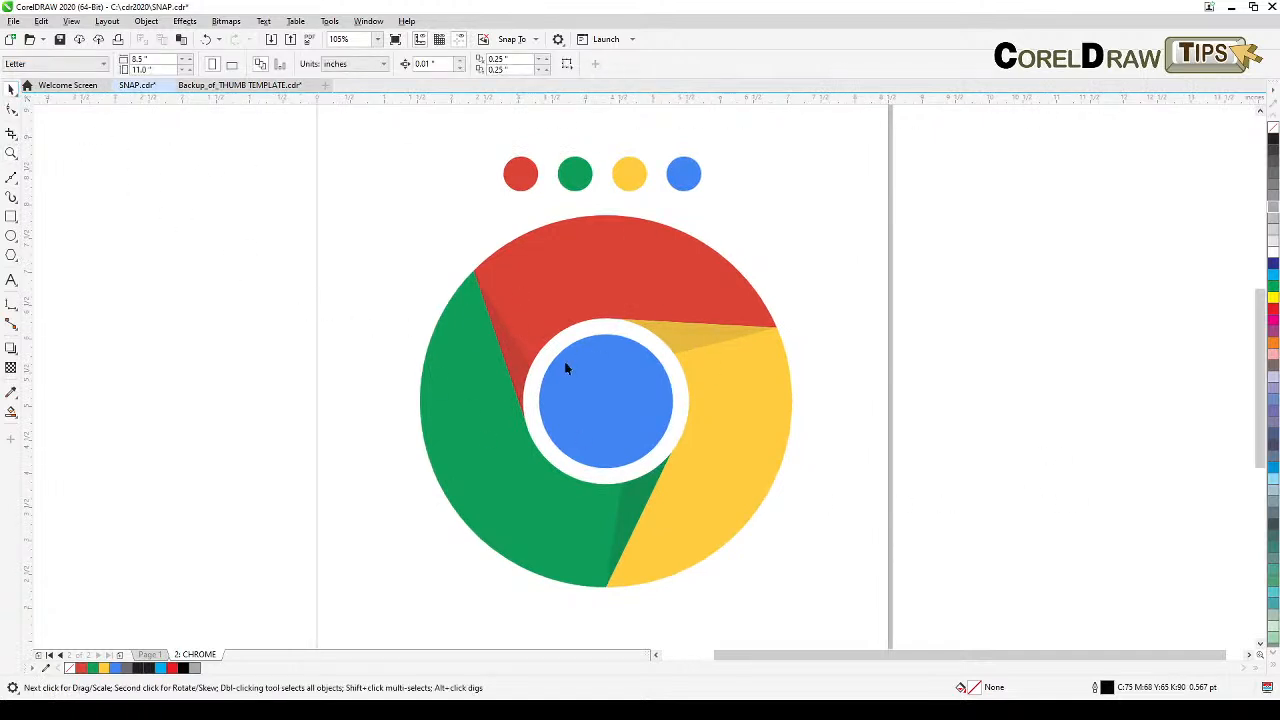
{"action": "left_click_drag", "start_coordinate": [305, 200], "coordinate": [905, 620]}
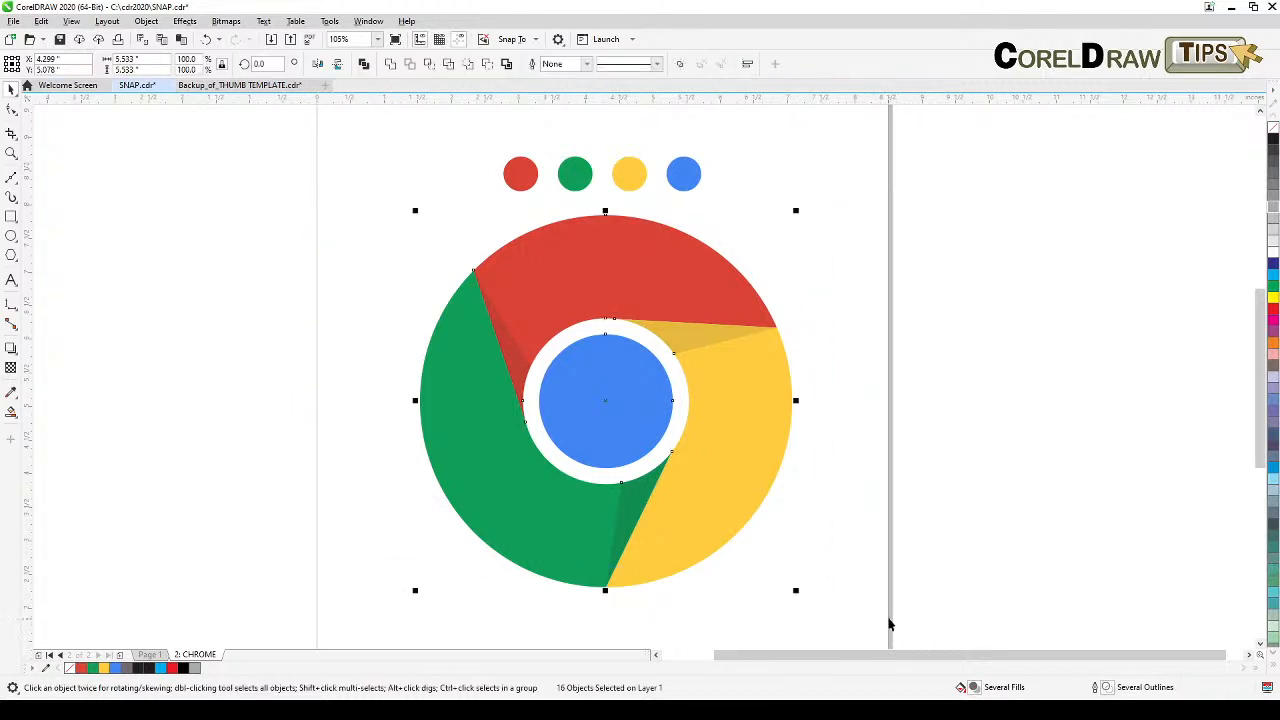
{"action": "key", "text": "Delete"}
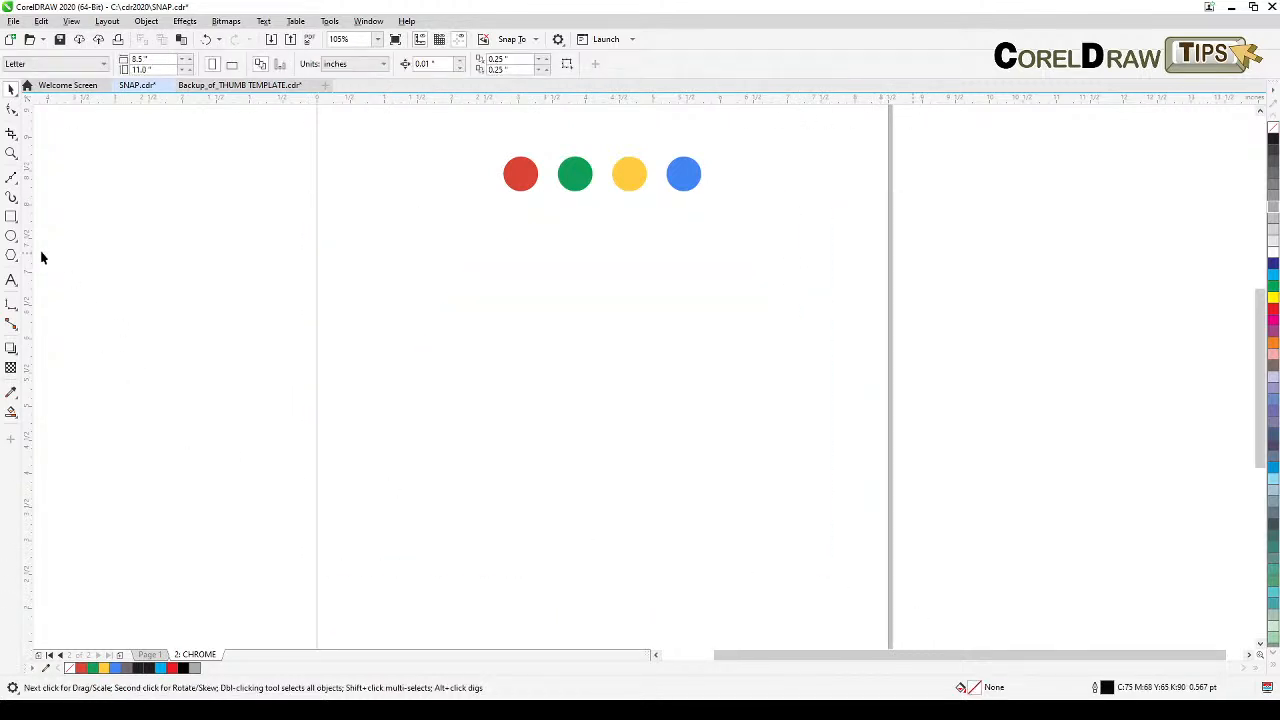
Step: Draw a circle about 1.14 inches wide and enlarge it to about 1.37 inches
{"action": "left_click", "coordinate": [11, 236]}
{"action": "left_click_drag", "start_coordinate": [566, 374], "coordinate": [646, 453]}
{"action": "left_click_drag", "start_coordinate": [603, 411], "coordinate": [600, 396]}
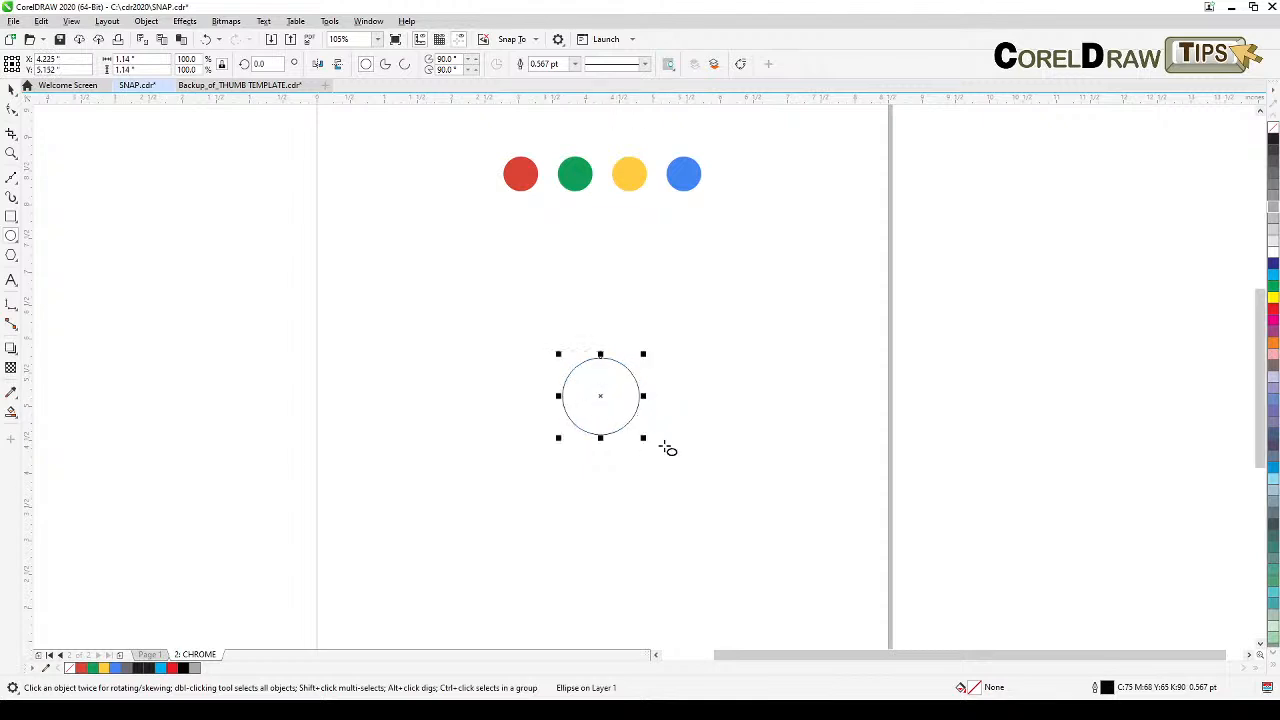
{"action": "left_click_drag", "start_coordinate": [643, 437], "coordinate": [657, 452]}
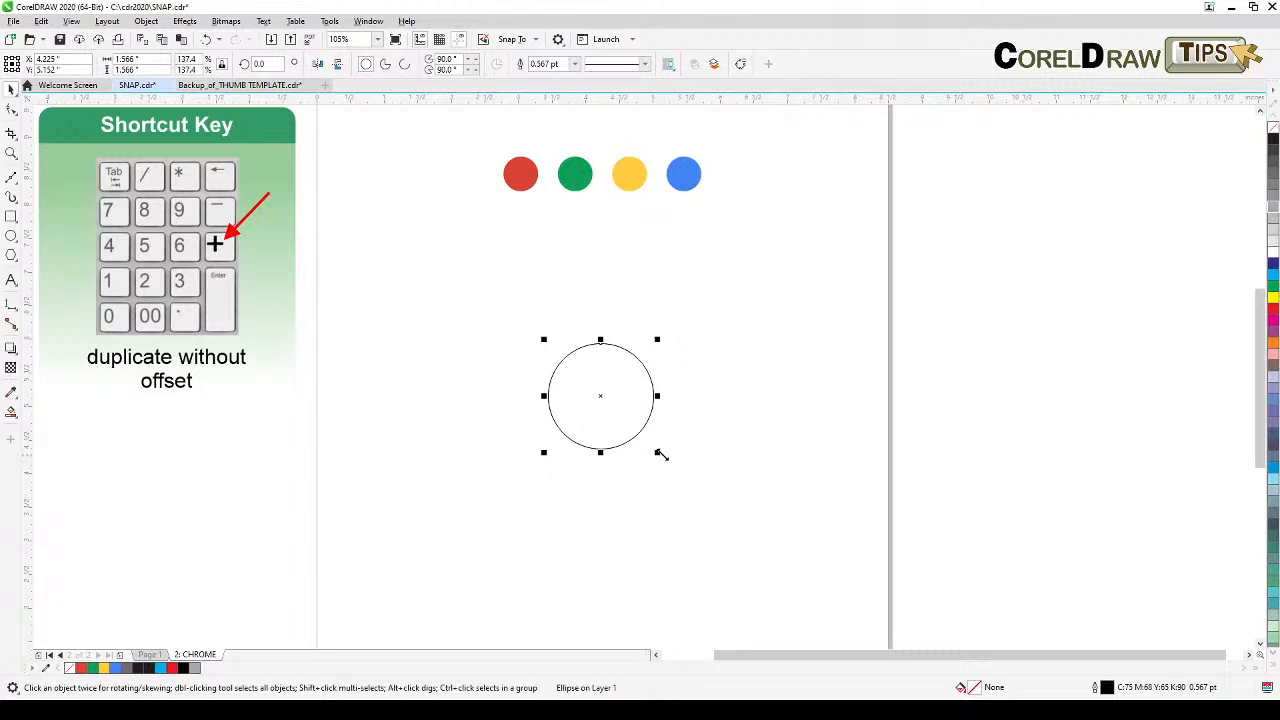
Step: Duplicate the circle in place twice, scaling one copy to about 1.88 inches and another into a much larger outer circle
{"action": "left_click_drag", "start_coordinate": [656, 451], "coordinate": [670, 467]}
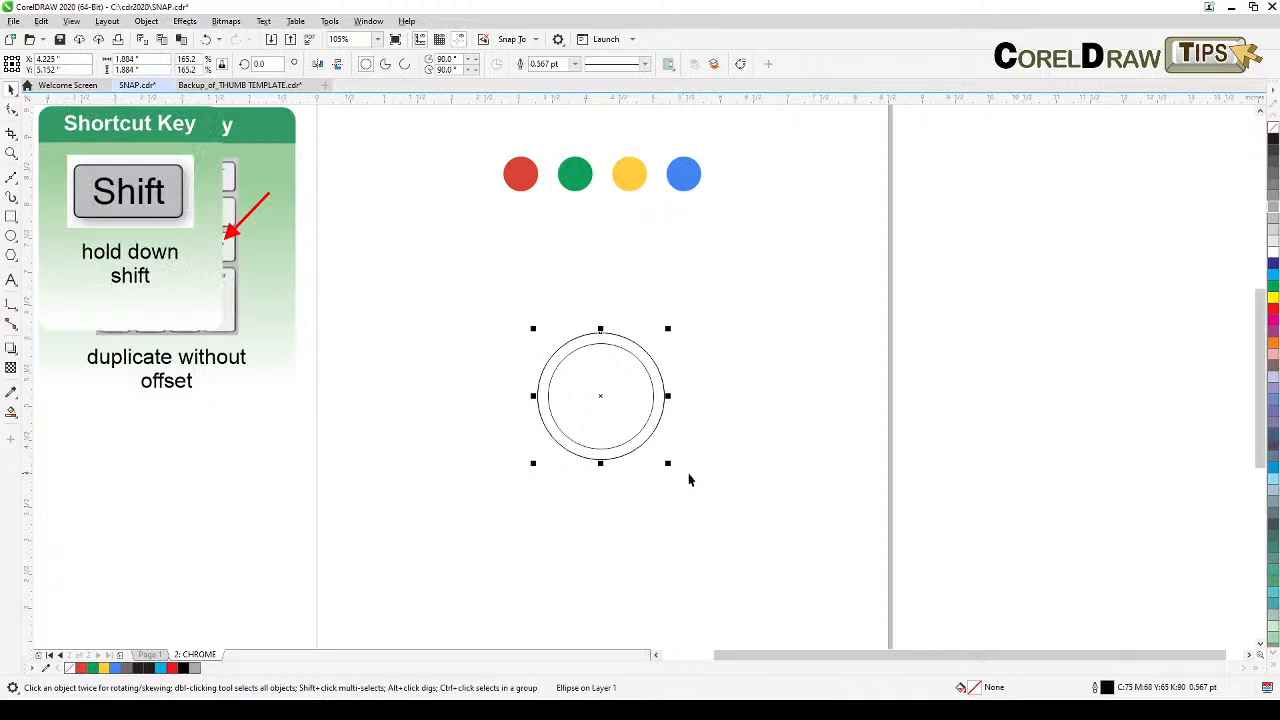
{"action": "left_click_drag", "start_coordinate": [685, 479], "coordinate": [734, 541]}
{"action": "left_click", "coordinate": [812, 516]}
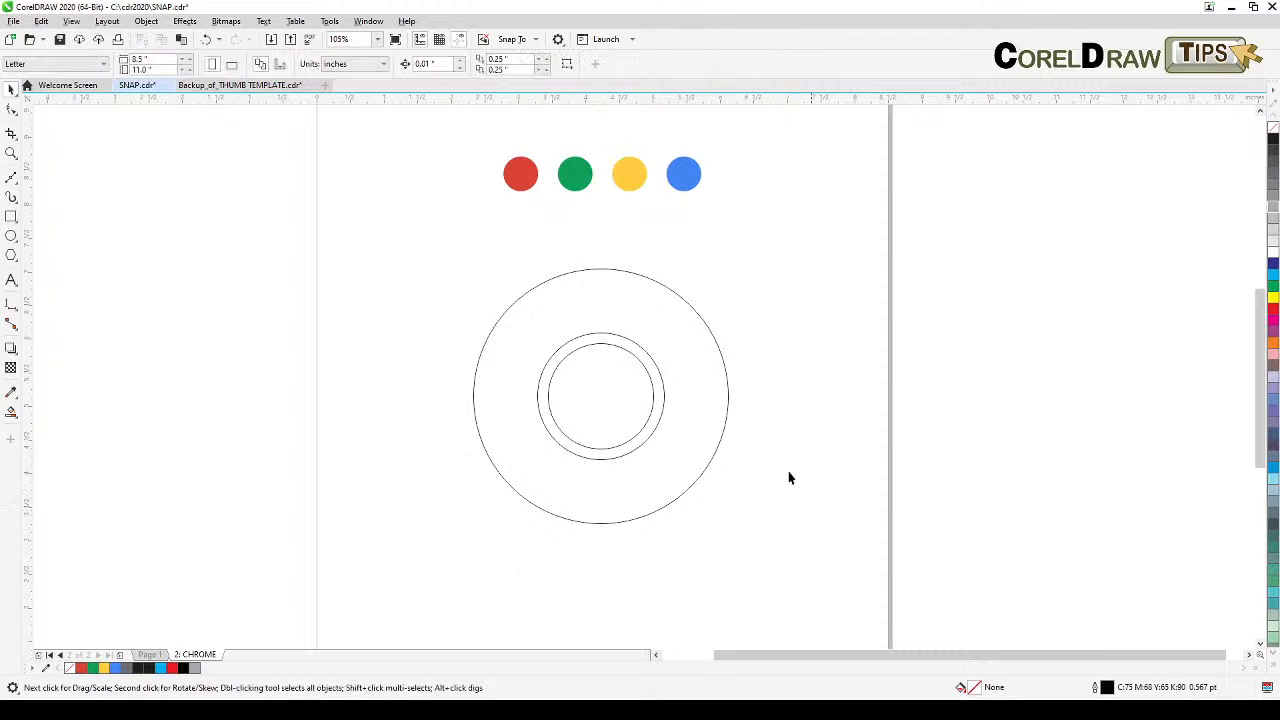
Step: Draw three lines from the outer circle's edge tangent to the middle circle, dividing the ring into three segments
{"action": "left_click", "coordinate": [11, 177]}
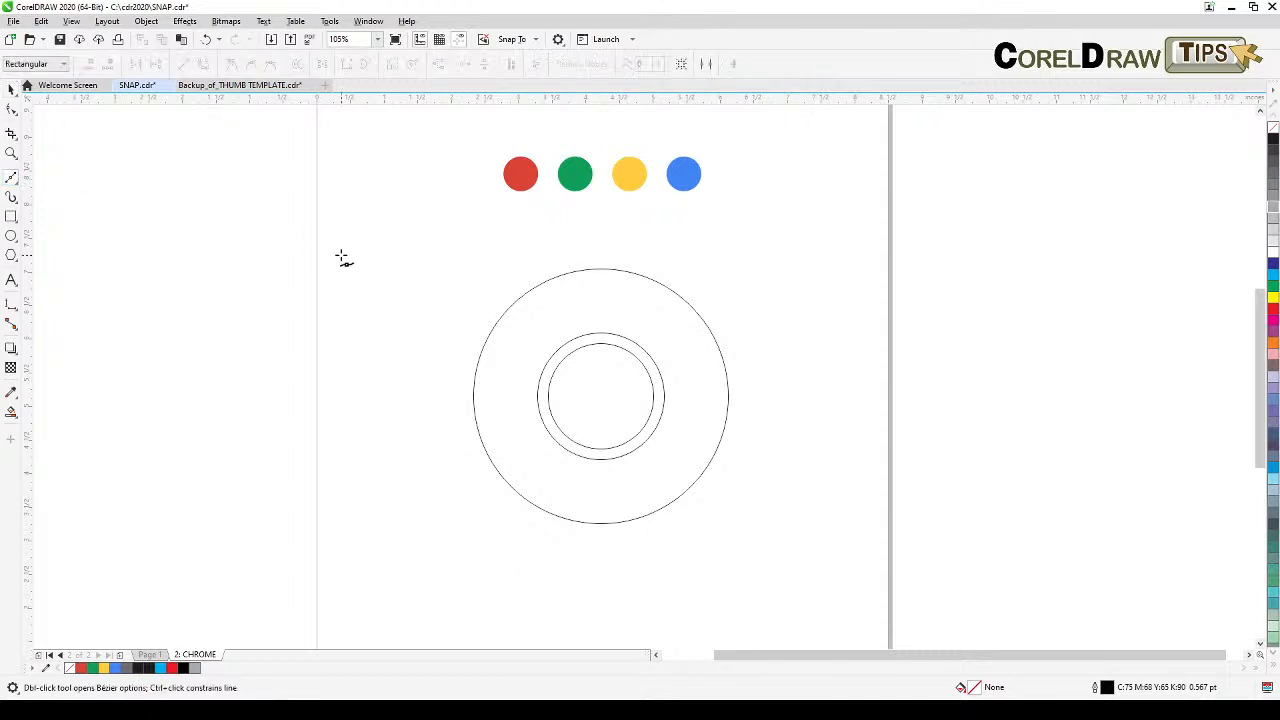
{"action": "left_click", "coordinate": [516, 301]}
{"action": "left_click", "coordinate": [539, 412]}
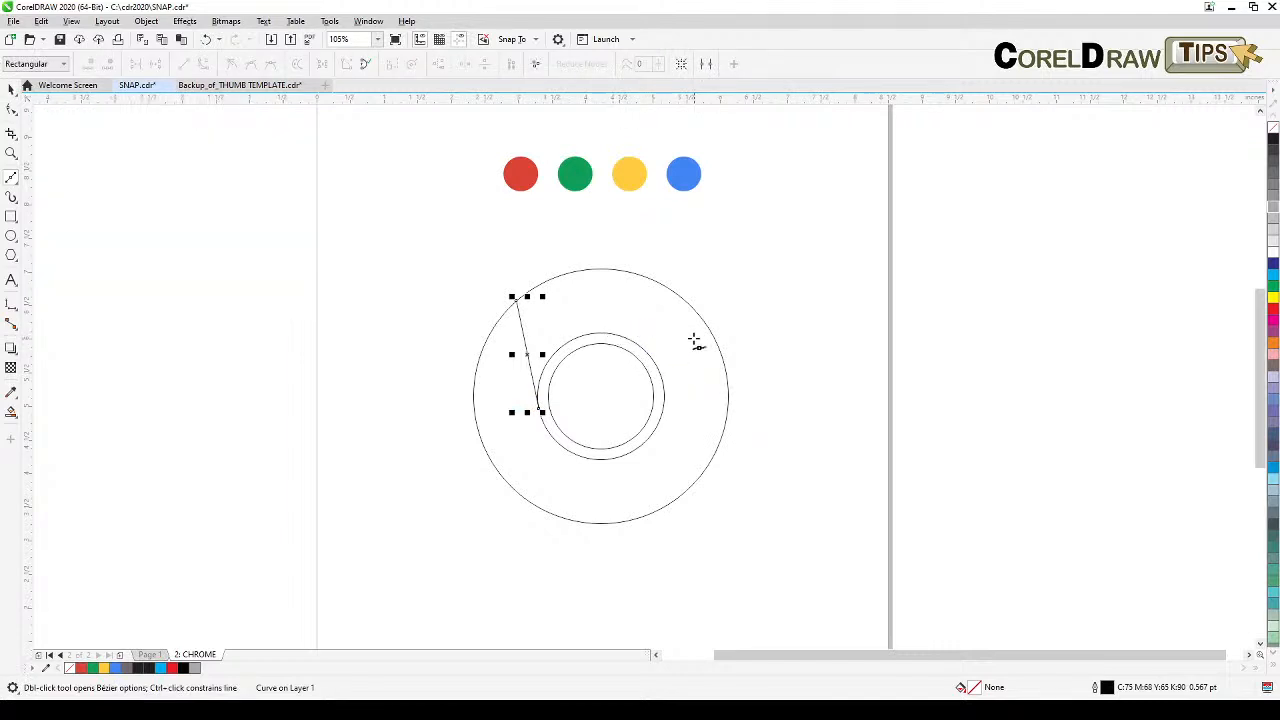
{"action": "left_click_drag", "start_coordinate": [718, 348], "coordinate": [606, 333]}
{"action": "key", "text": "space"}
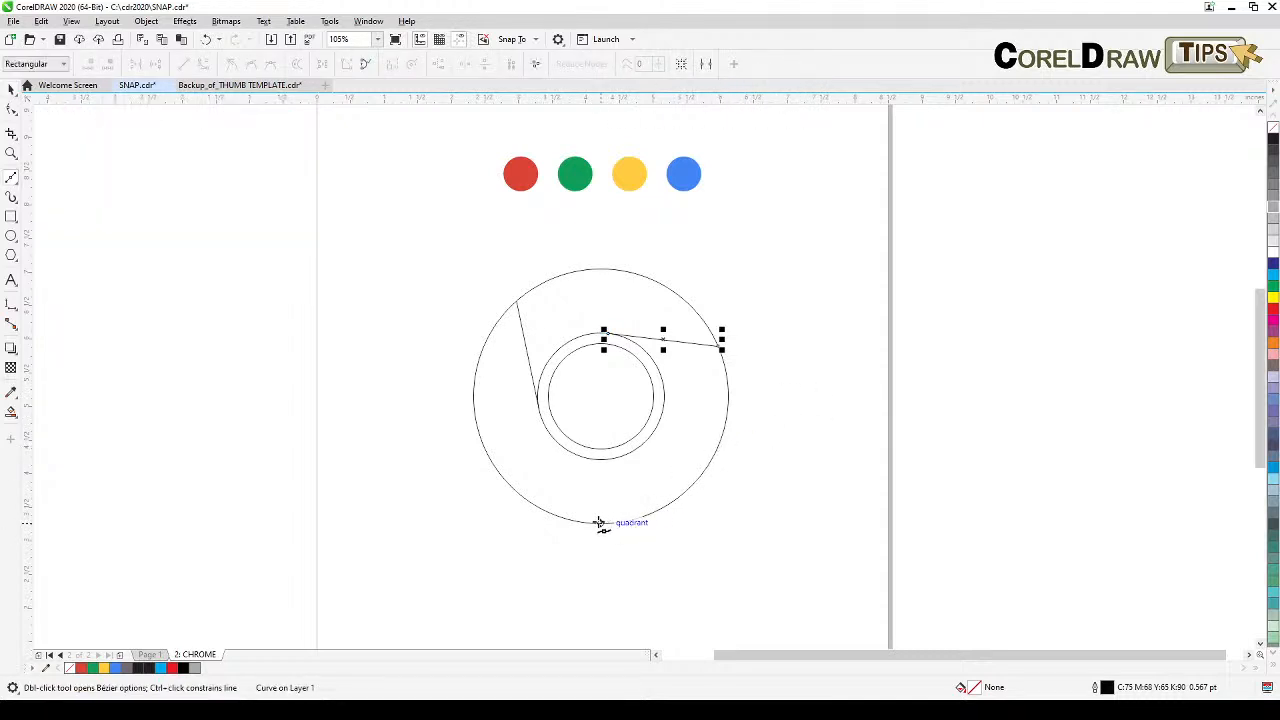
{"action": "left_click", "coordinate": [592, 523]}
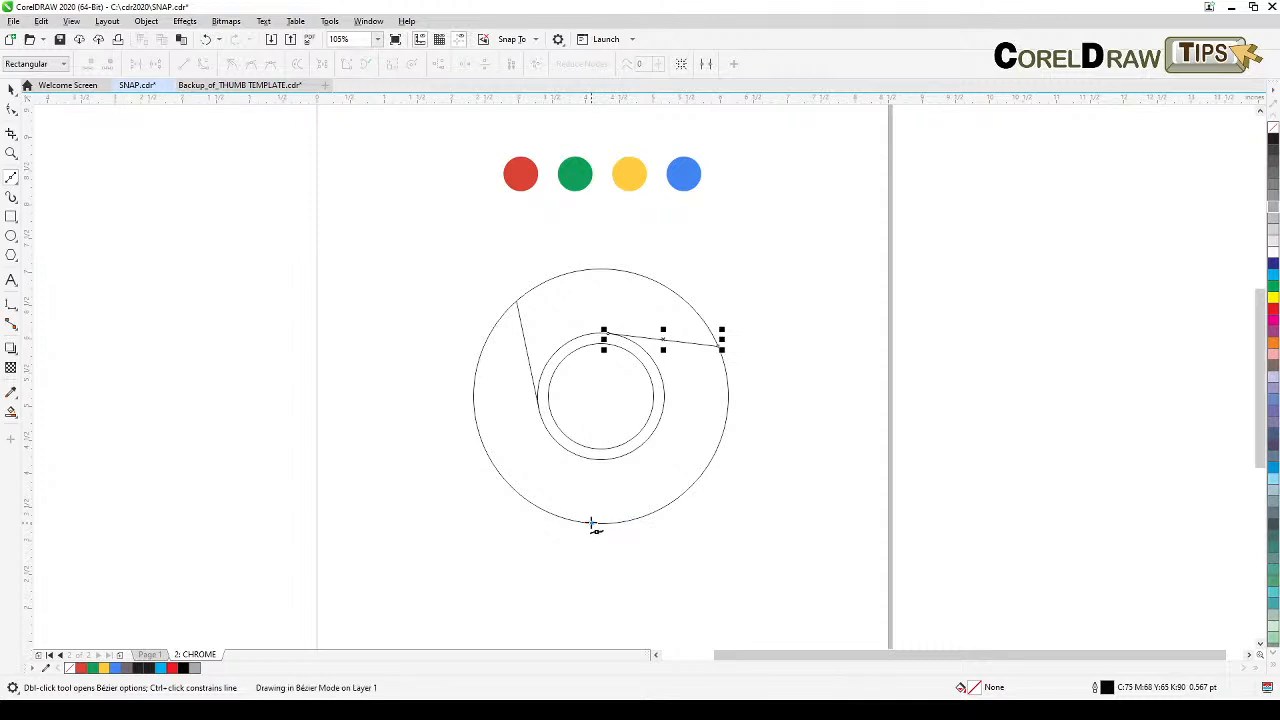
{"action": "left_click", "coordinate": [655, 430]}
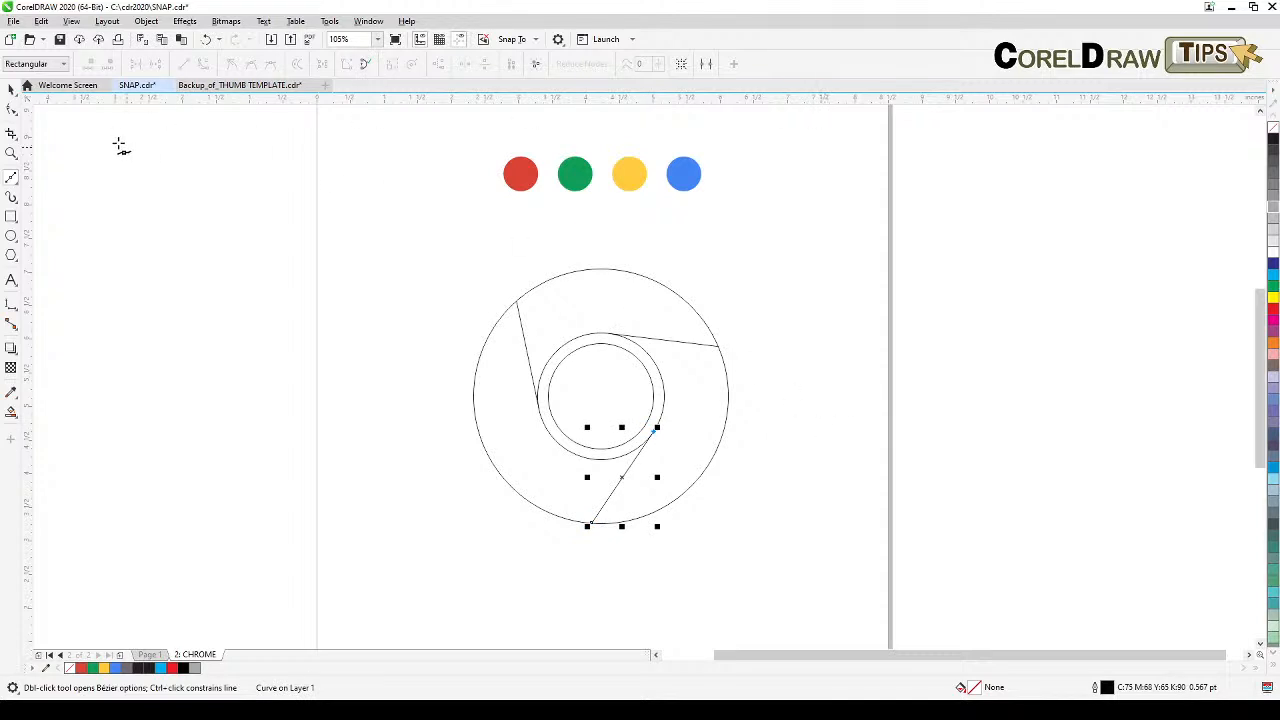
Step: Use Smart Fill to create filled objects from the three ring segments and the inner circle
{"action": "left_click", "coordinate": [11, 93]}
{"action": "left_click", "coordinate": [297, 369]}
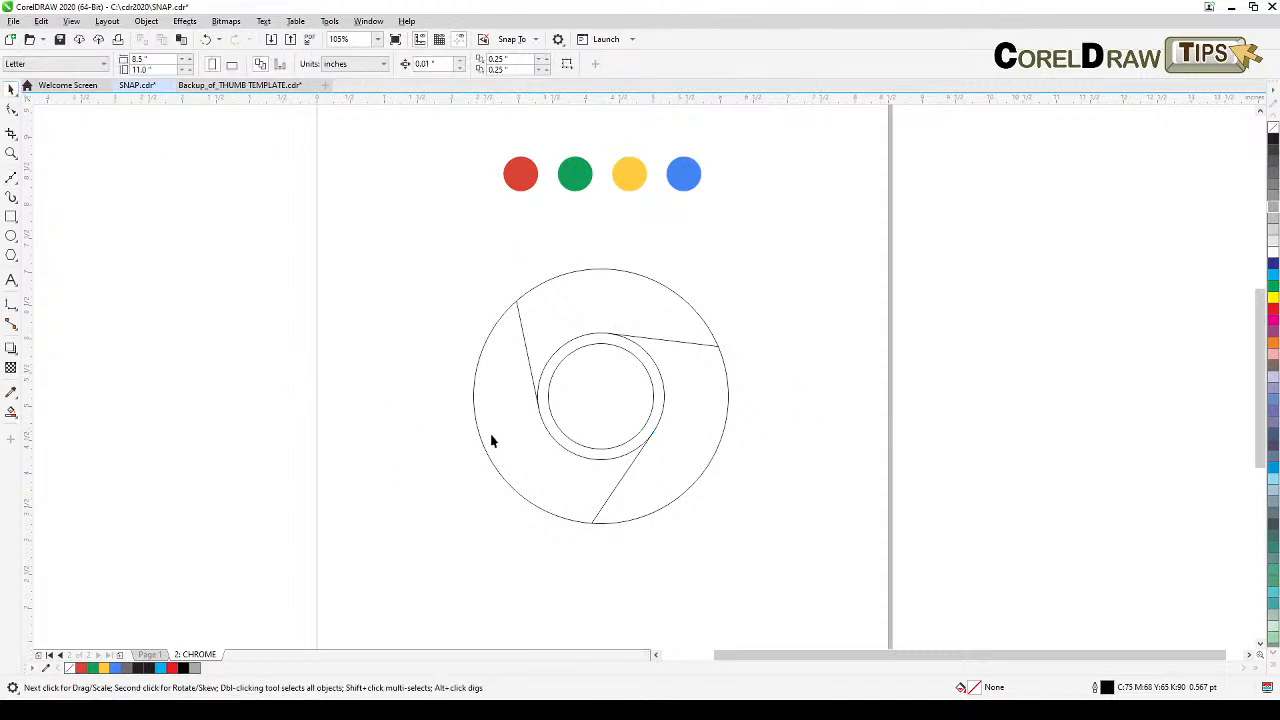
{"action": "left_click", "coordinate": [10, 412]}
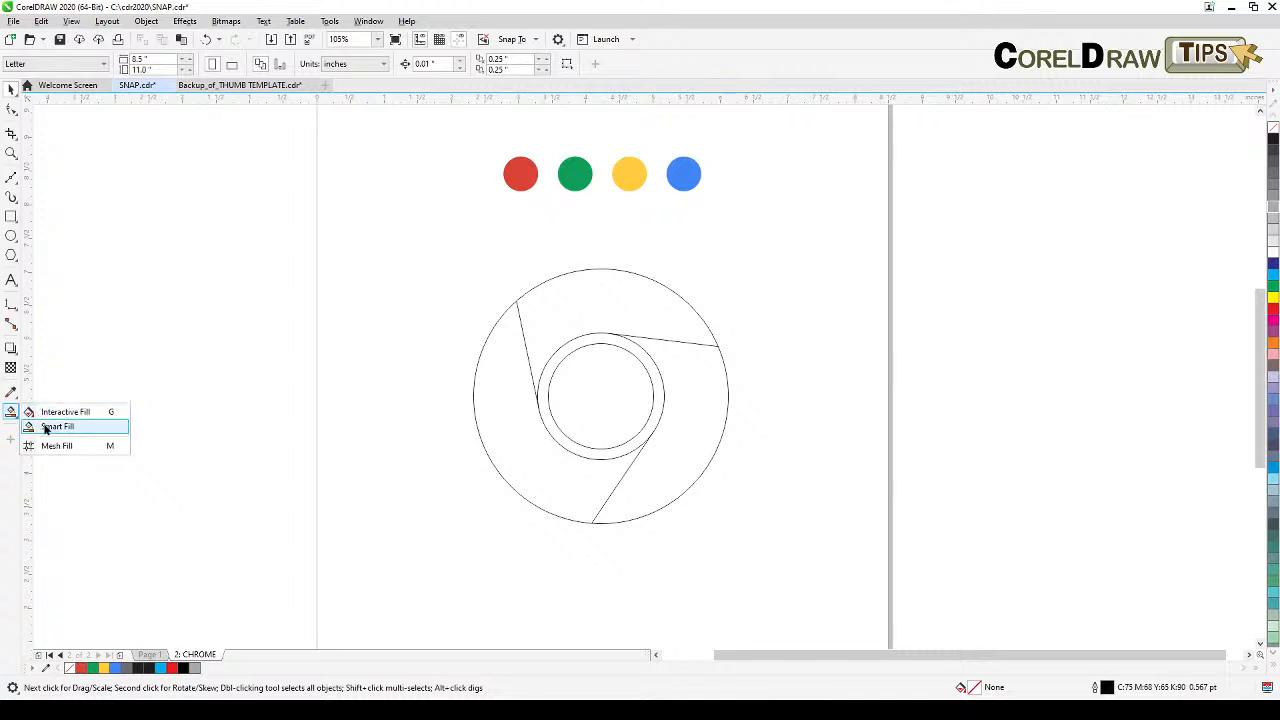
{"action": "left_click", "coordinate": [45, 426]}
{"action": "left_click", "coordinate": [510, 410]}
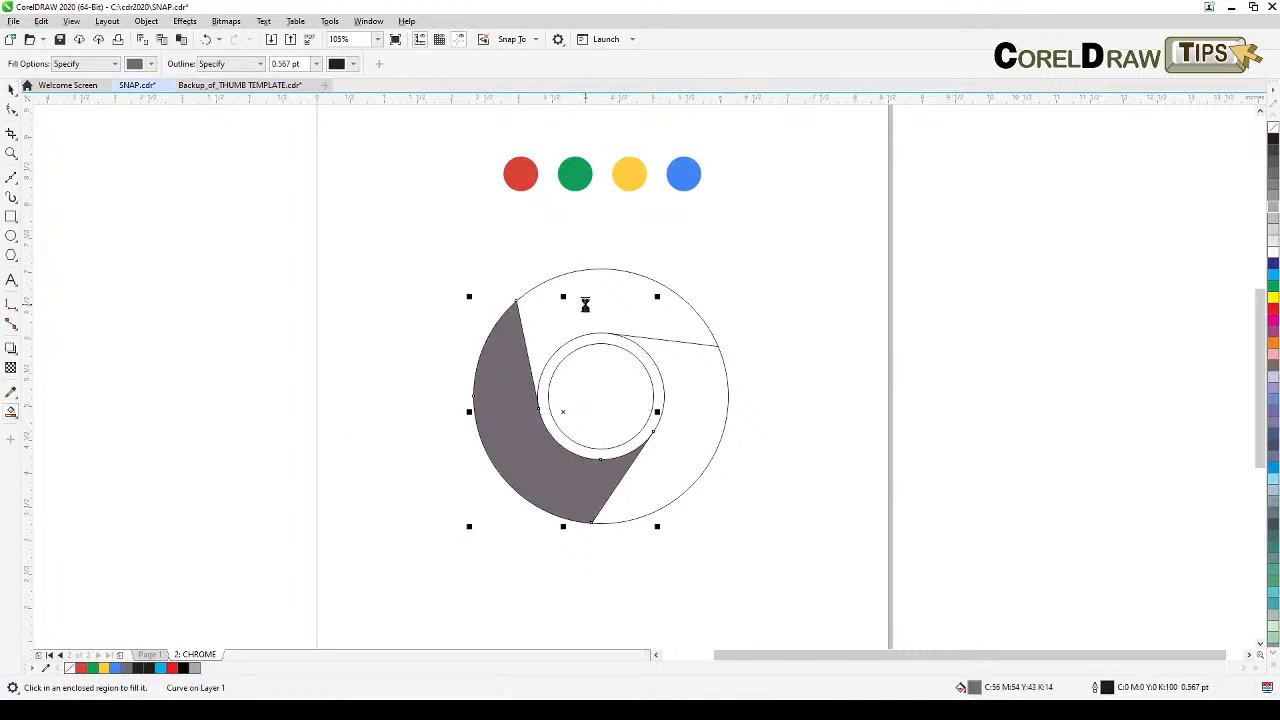
{"action": "left_click", "coordinate": [584, 303]}
{"action": "left_click", "coordinate": [688, 383]}
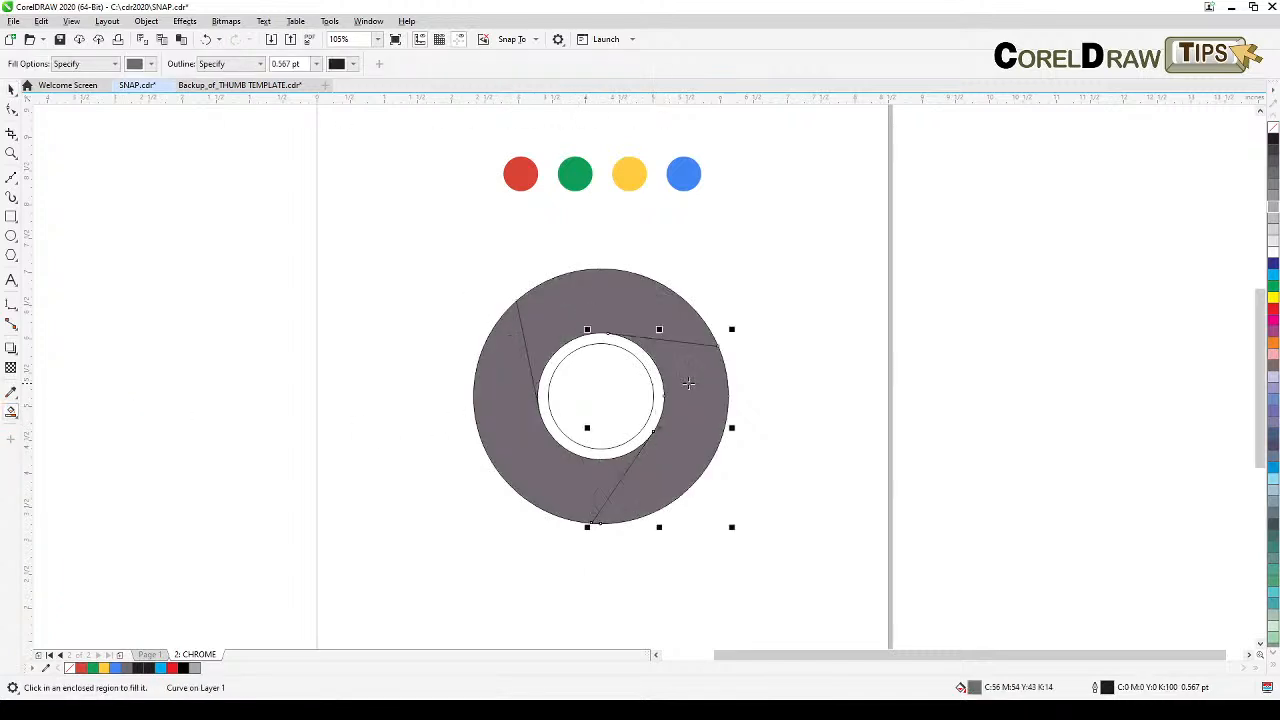
{"action": "left_click", "coordinate": [590, 397]}
{"action": "left_click", "coordinate": [11, 88]}
{"action": "left_click", "coordinate": [502, 237]}
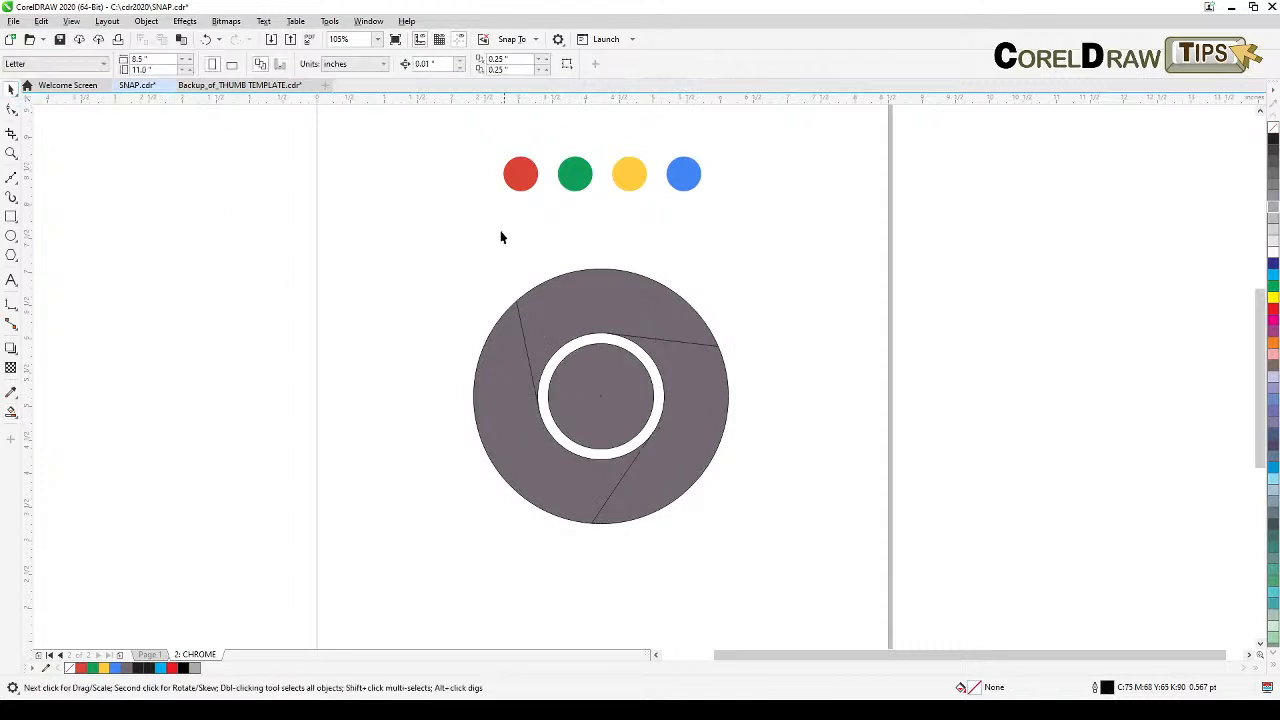
Step: Sample the red and green dots' colors and apply them to the top and left segments
{"action": "left_click", "coordinate": [14, 393]}
{"action": "left_click", "coordinate": [51, 393]}
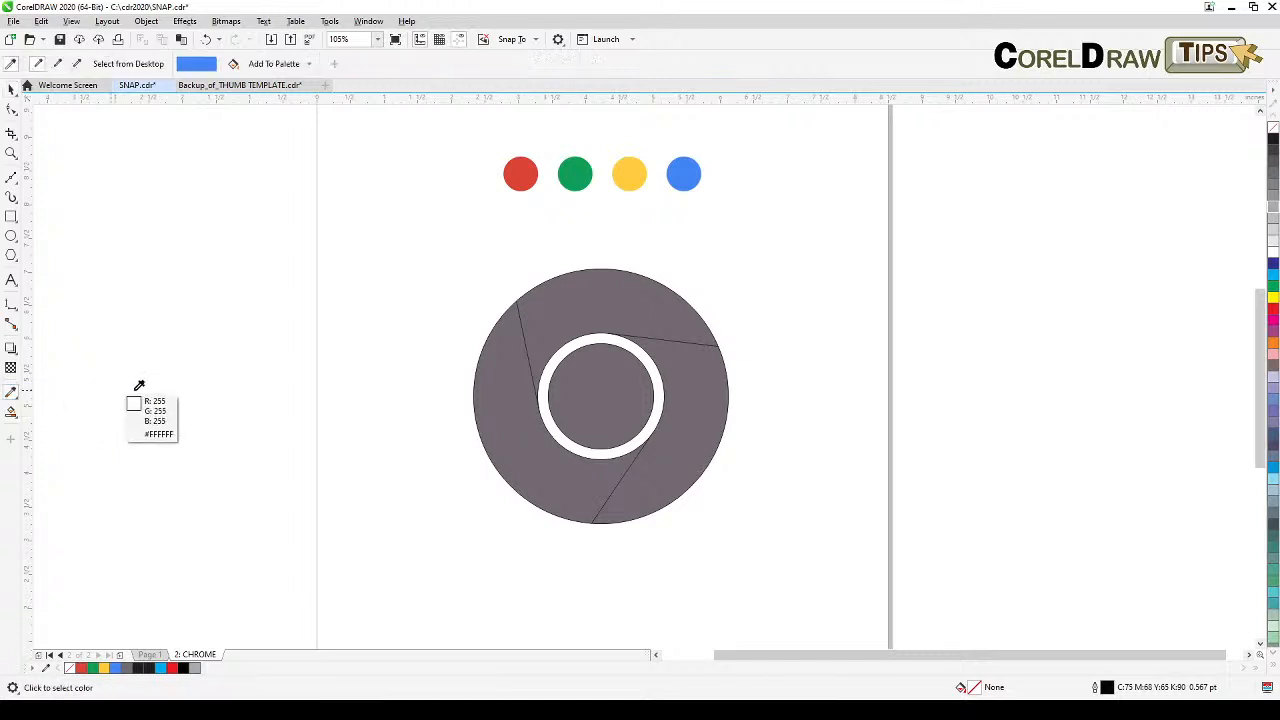
{"action": "left_click", "coordinate": [526, 172]}
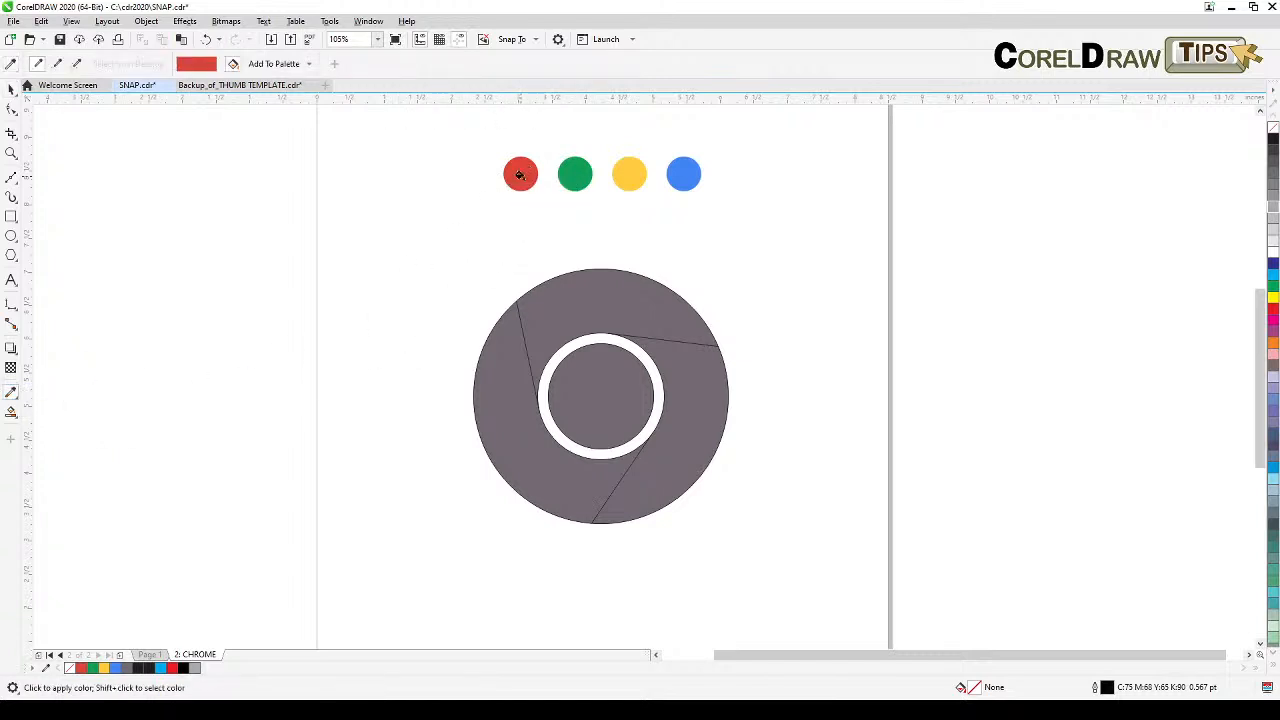
{"action": "left_click", "coordinate": [572, 295]}
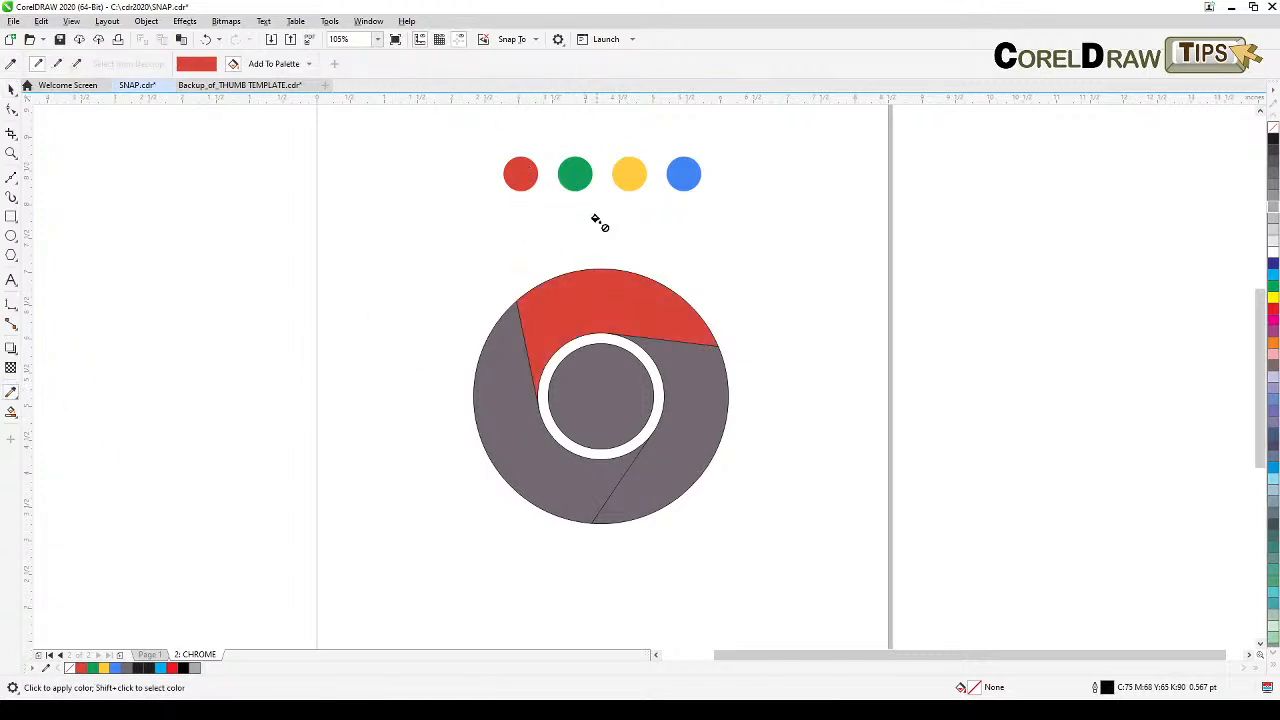
{"action": "key", "text": "shift"}
{"action": "left_click", "coordinate": [576, 172], "text": "shift"}
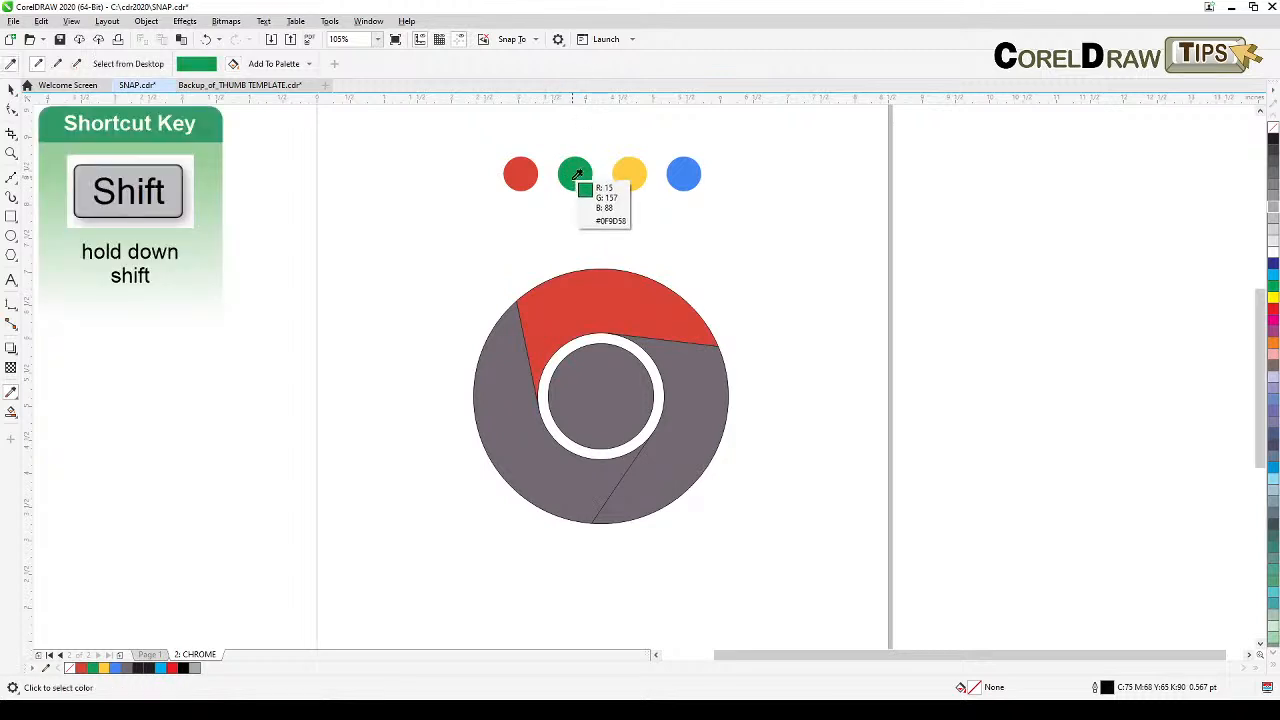
{"action": "left_click", "coordinate": [531, 461]}
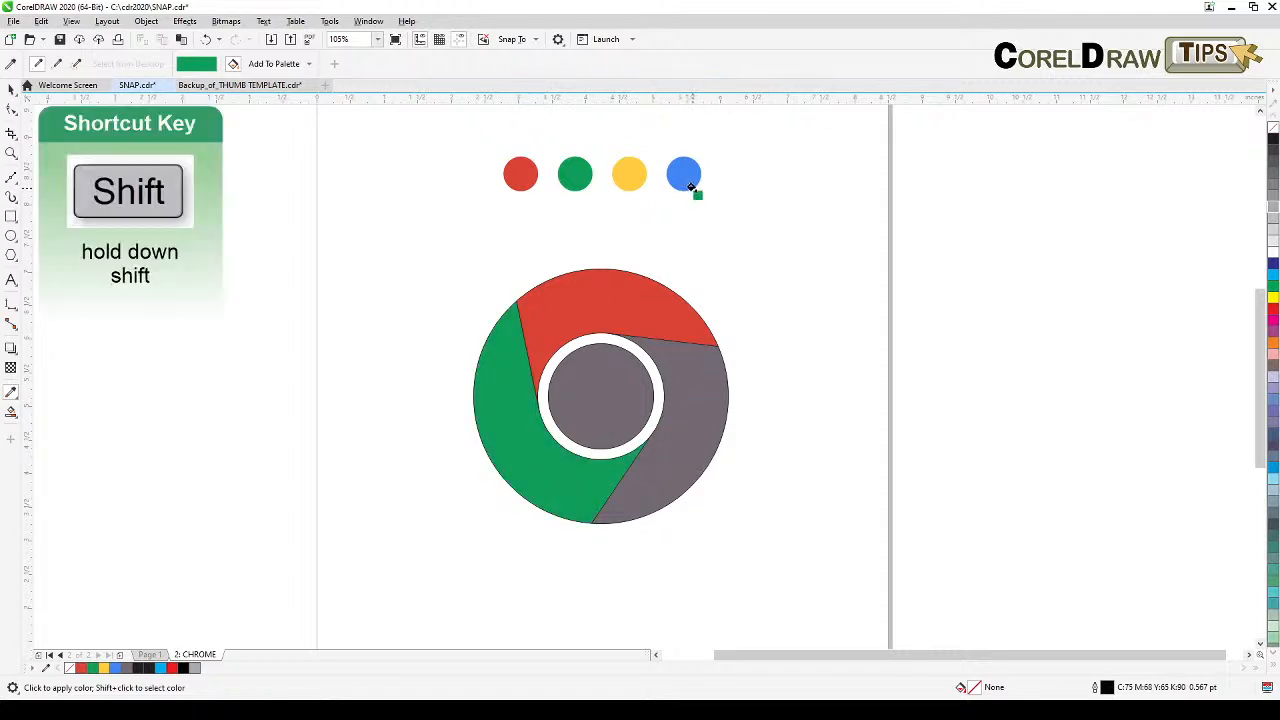
{"action": "key", "text": "shift"}
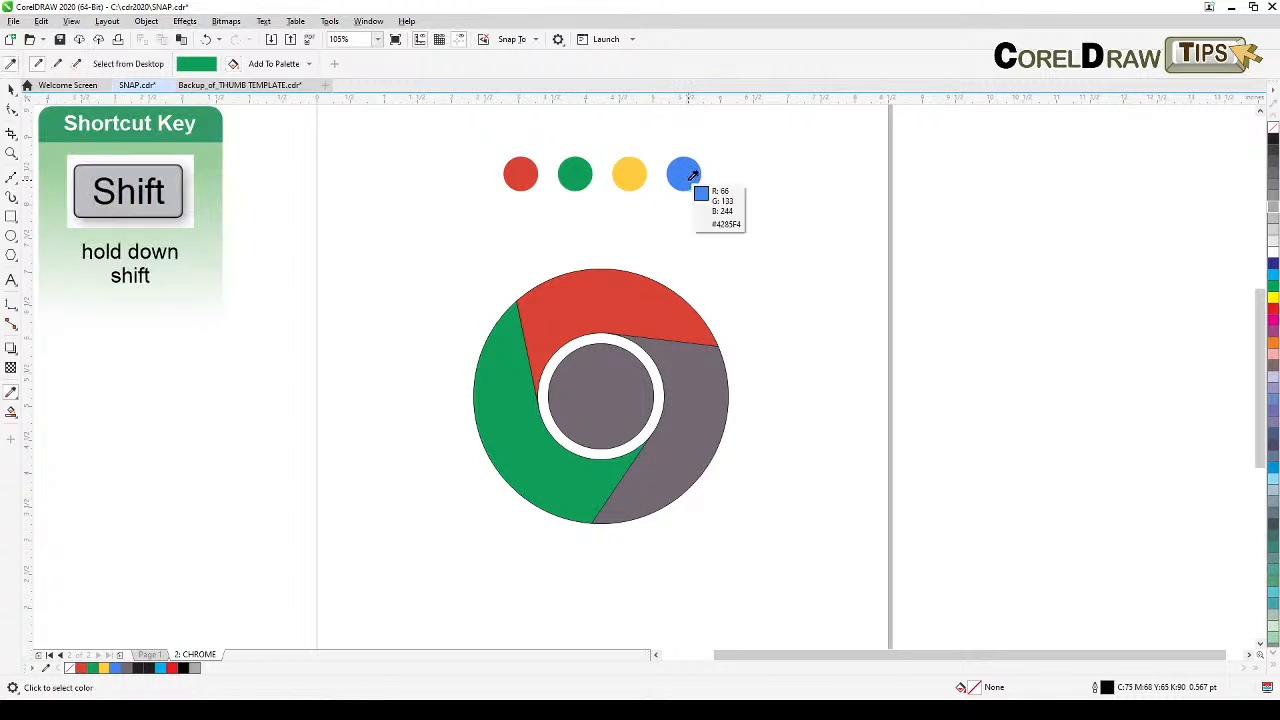
{"action": "left_click", "coordinate": [693, 176], "text": "shift"}
{"action": "left_click", "coordinate": [690, 411]}
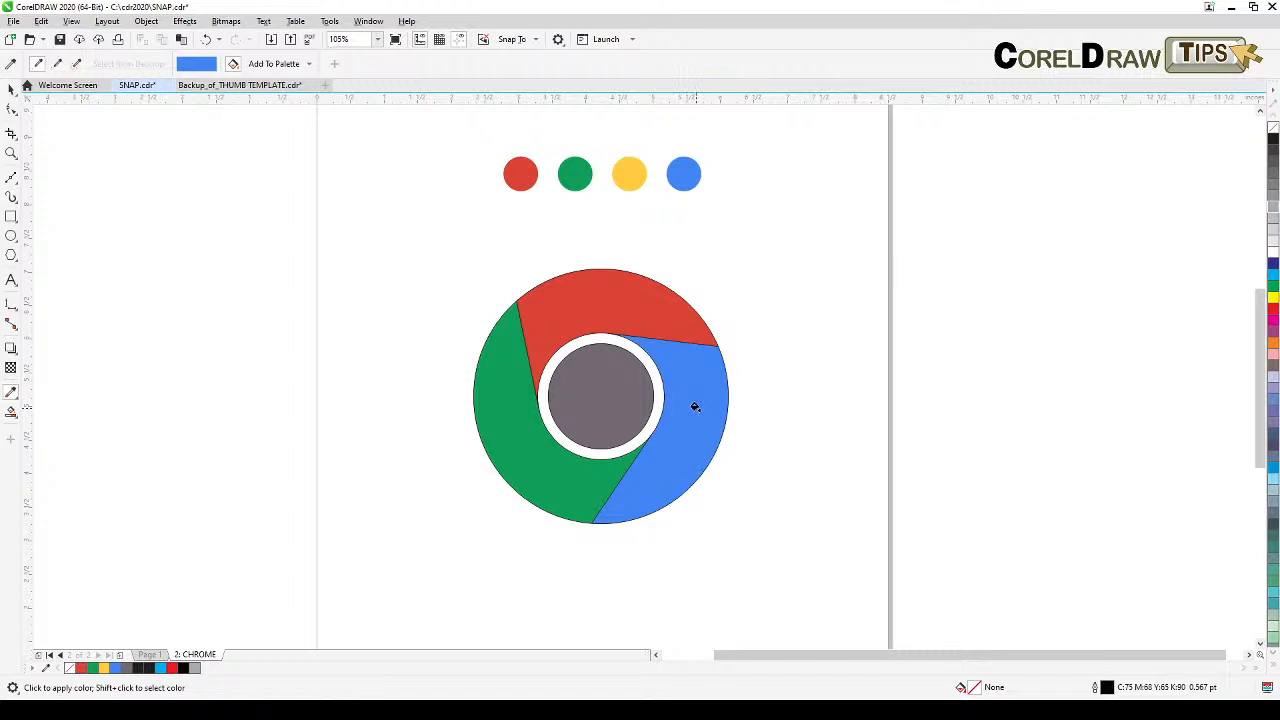
{"action": "key", "text": "ctrl+z"}
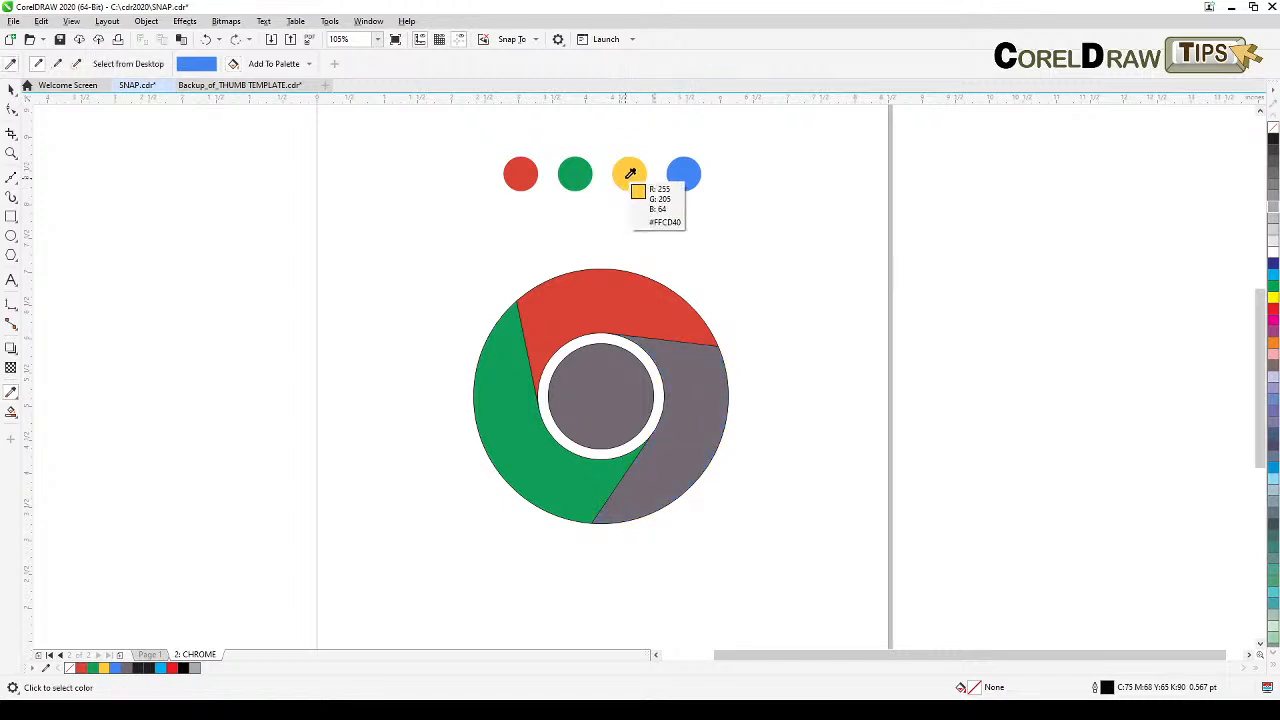
Step: Apply the yellow dot's color to the right segment and the blue dot's color to the inner circle
{"action": "left_click", "coordinate": [630, 175], "text": "shift"}
{"action": "left_click", "coordinate": [690, 418]}
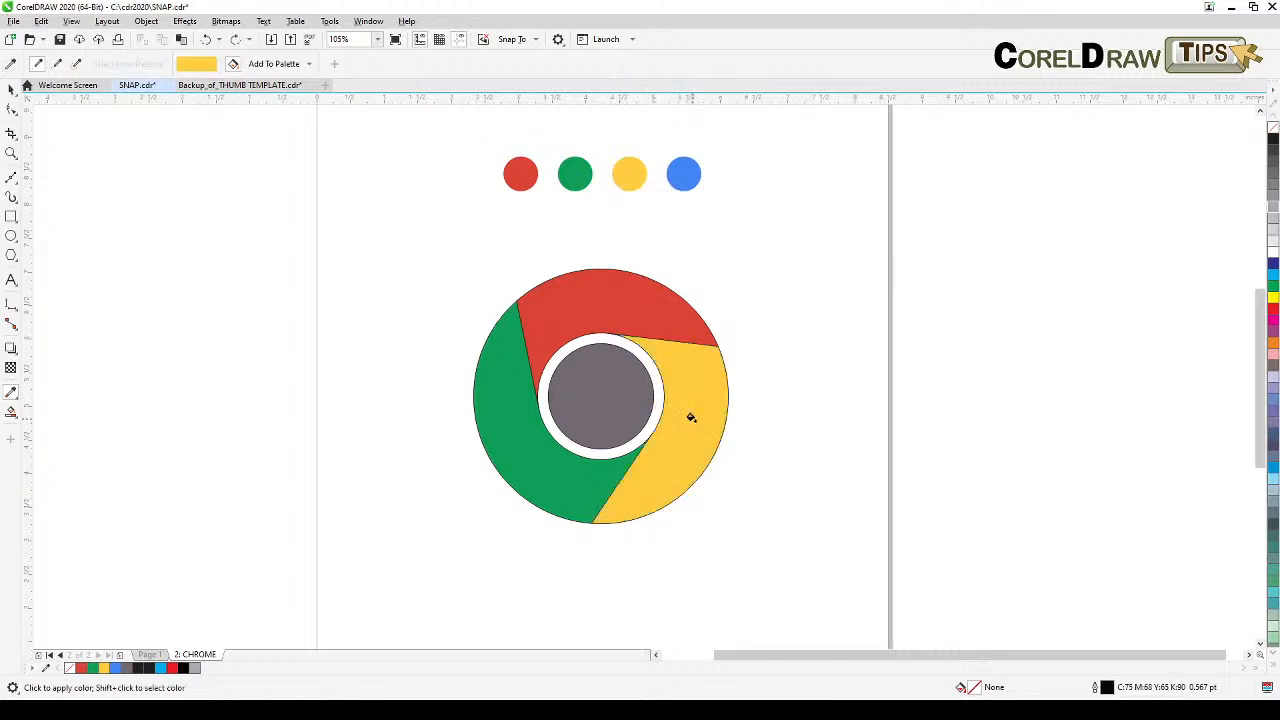
{"action": "left_click", "coordinate": [683, 175], "text": "shift"}
{"action": "left_click", "coordinate": [606, 388]}
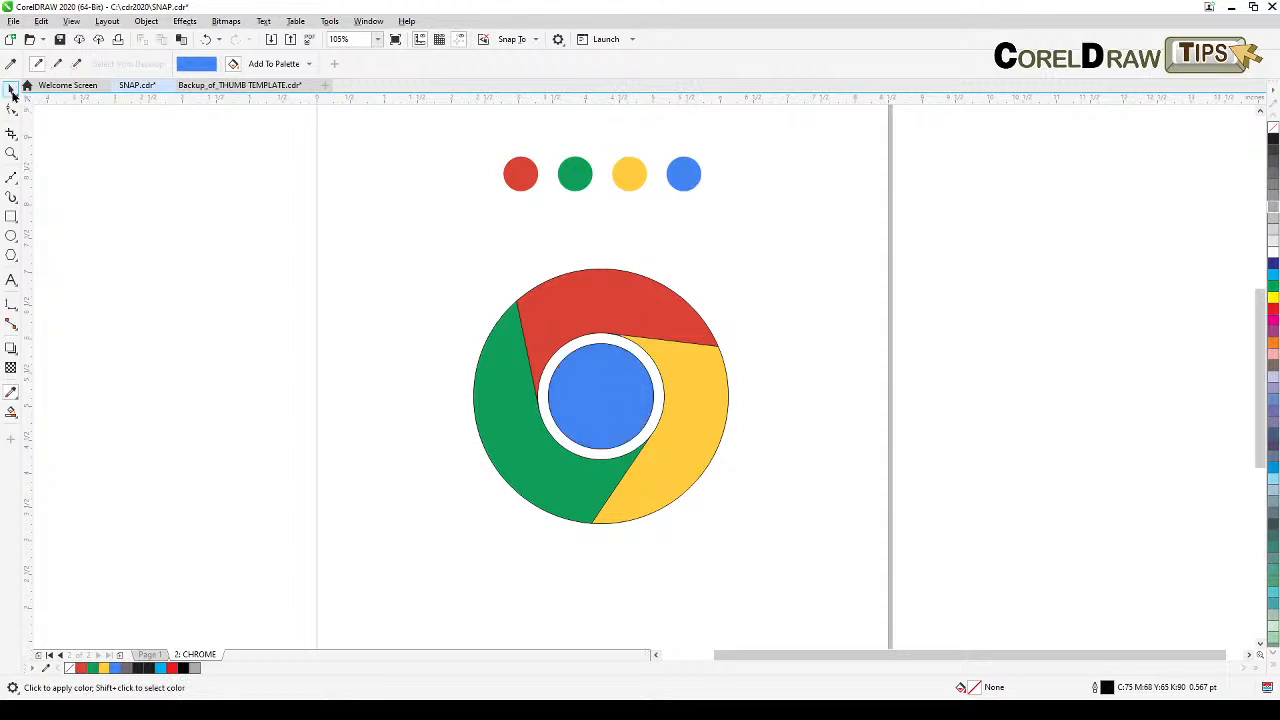
Step: Select all the logo parts and remove their outlines
{"action": "left_click", "coordinate": [12, 90]}
{"action": "left_click_drag", "start_coordinate": [344, 244], "coordinate": [812, 598]}
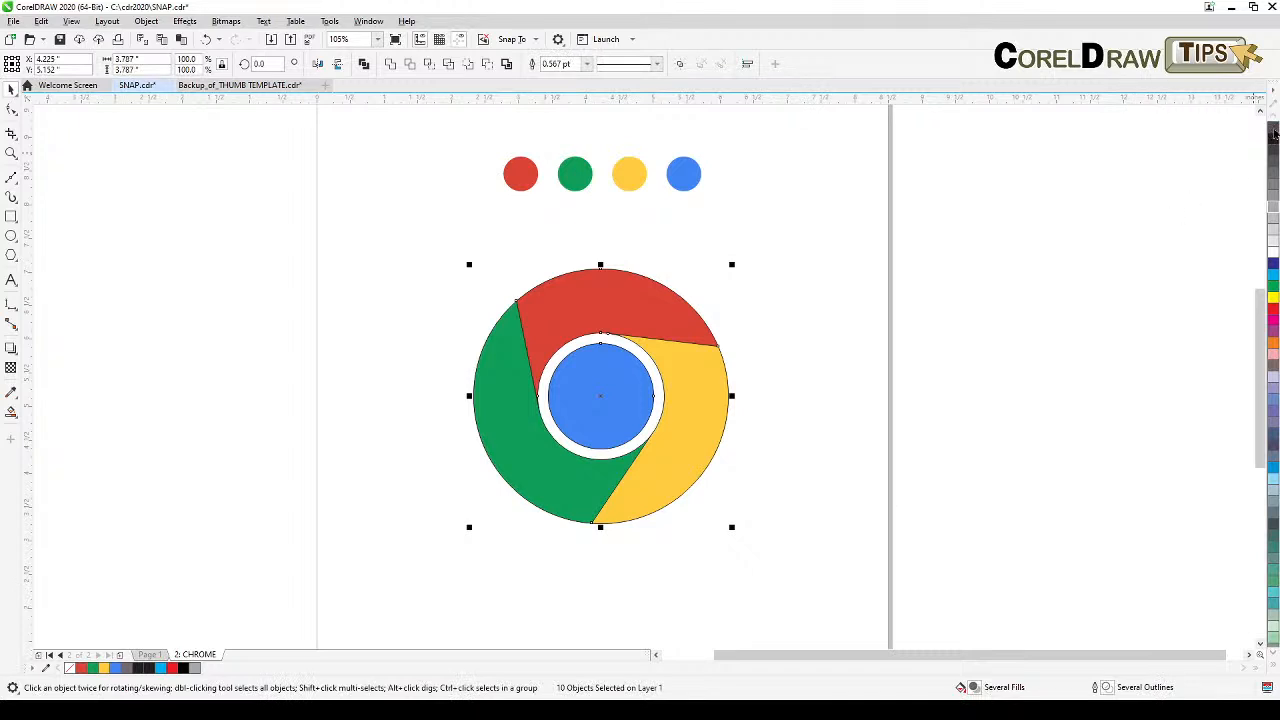
{"action": "right_click", "coordinate": [1273, 133]}
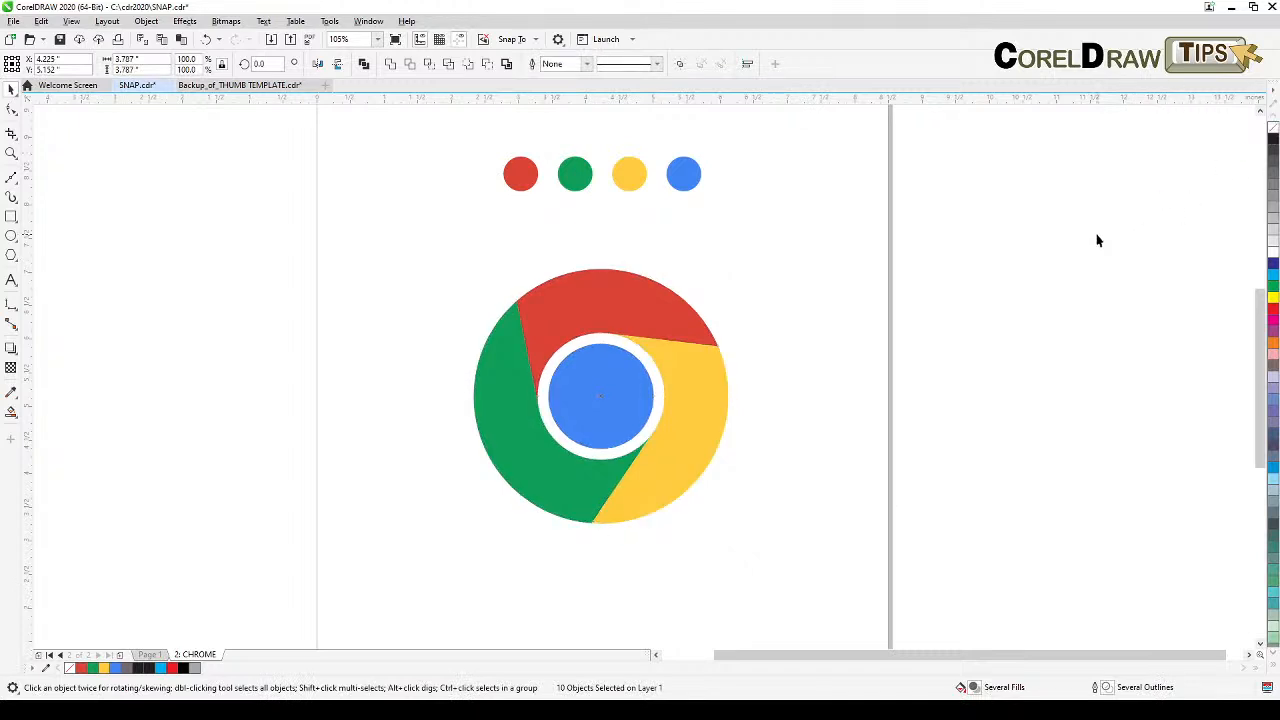
{"action": "left_click", "coordinate": [1076, 341]}
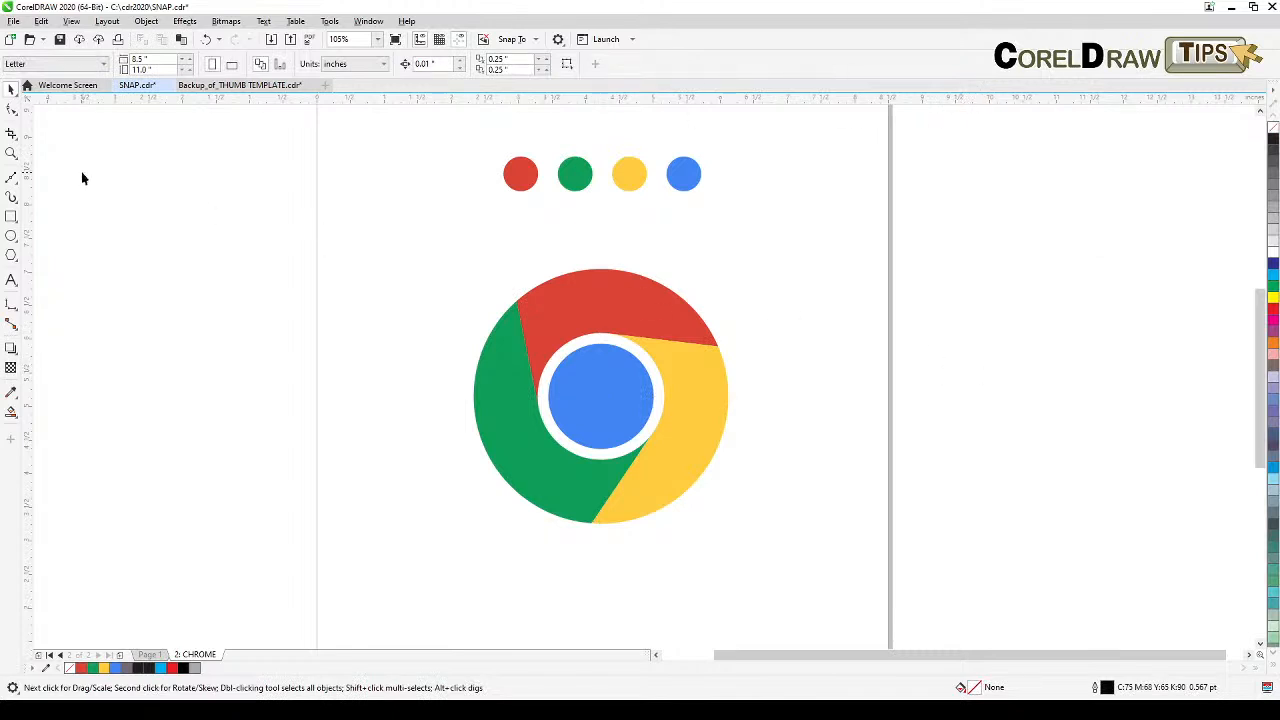
Step: Draw three lines from the segment corners on the outer edge tangent to the white ring, forming shadow wedges
{"action": "left_click", "coordinate": [10, 179]}
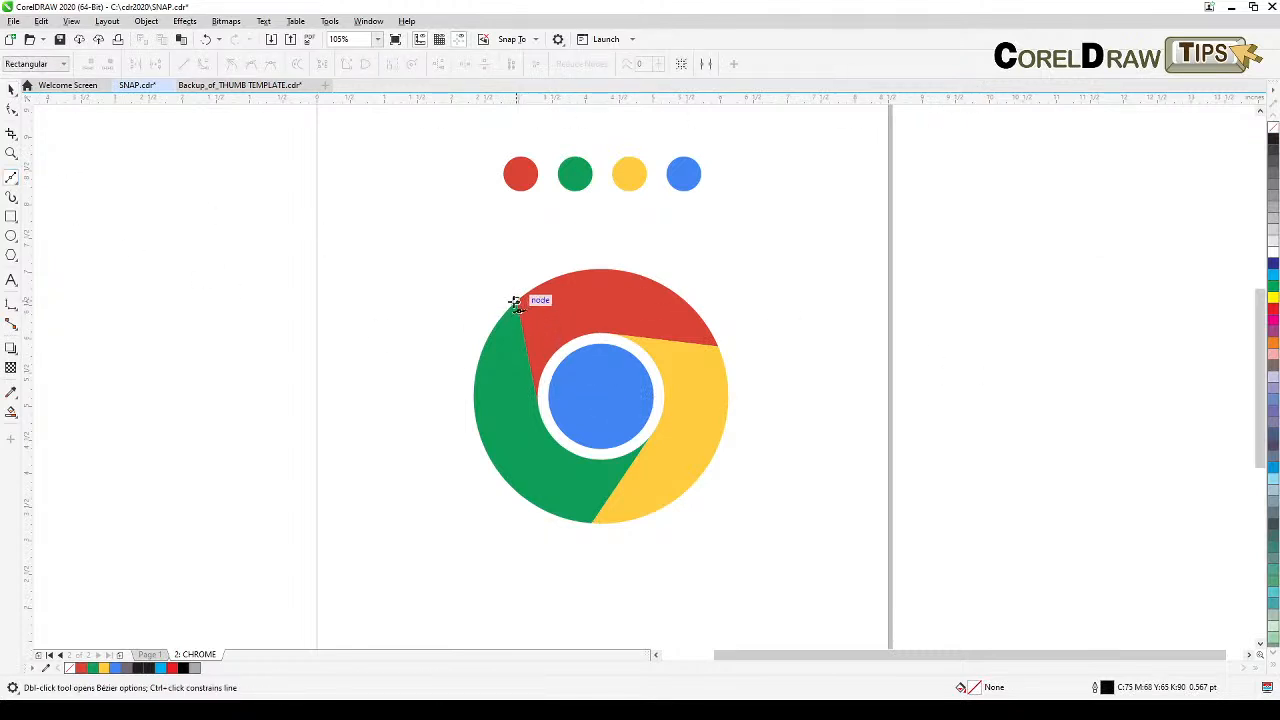
{"action": "left_click", "coordinate": [517, 301]}
{"action": "left_click", "coordinate": [543, 370]}
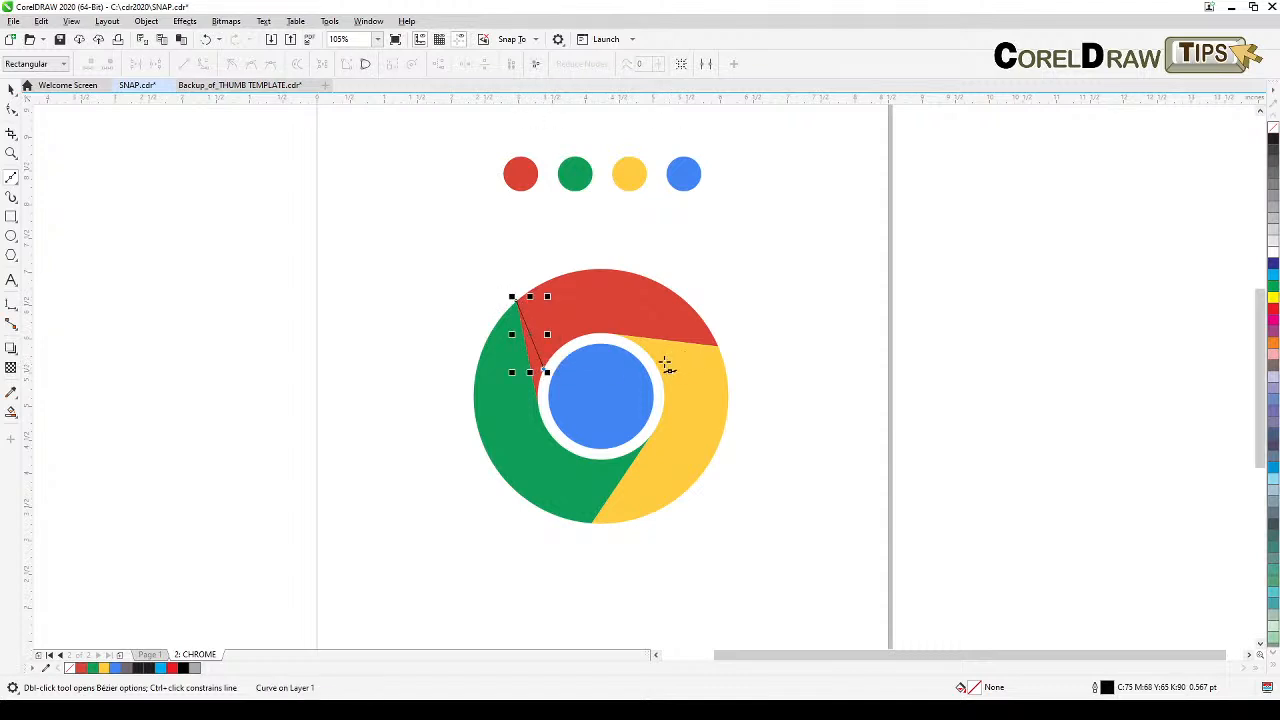
{"action": "key", "text": "space"}
{"action": "key", "text": "space"}
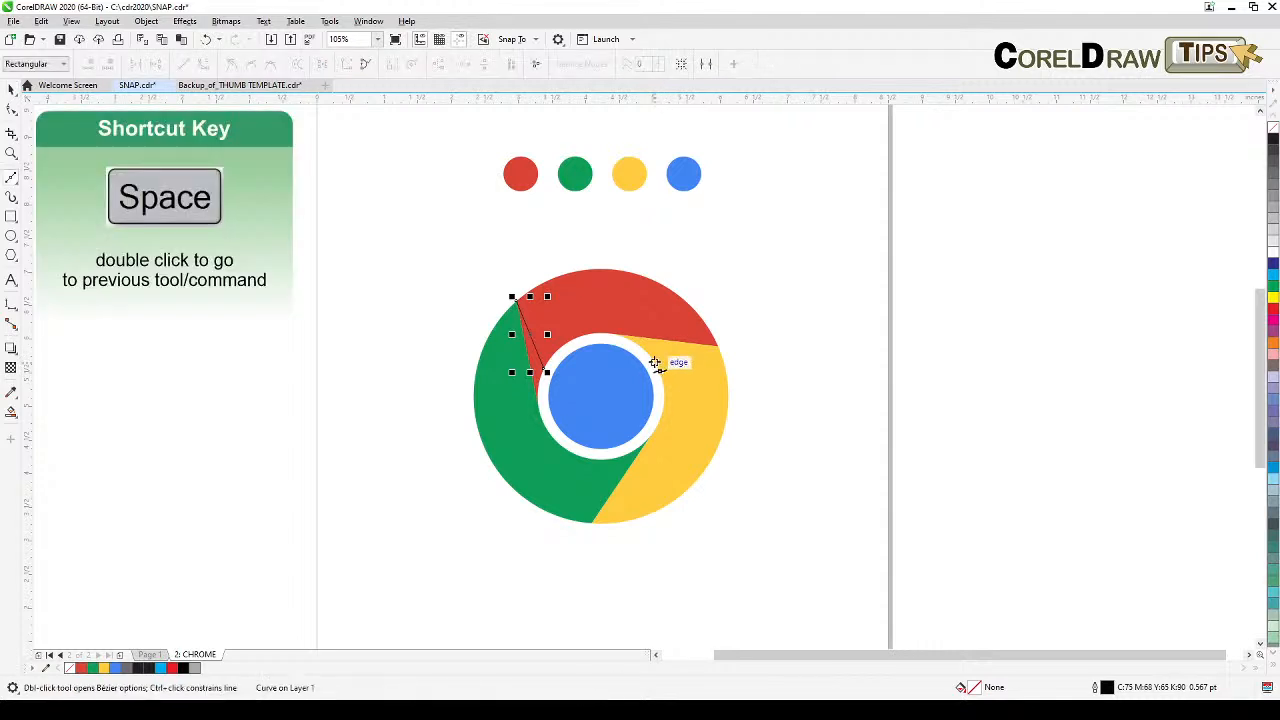
{"action": "left_click", "coordinate": [651, 357]}
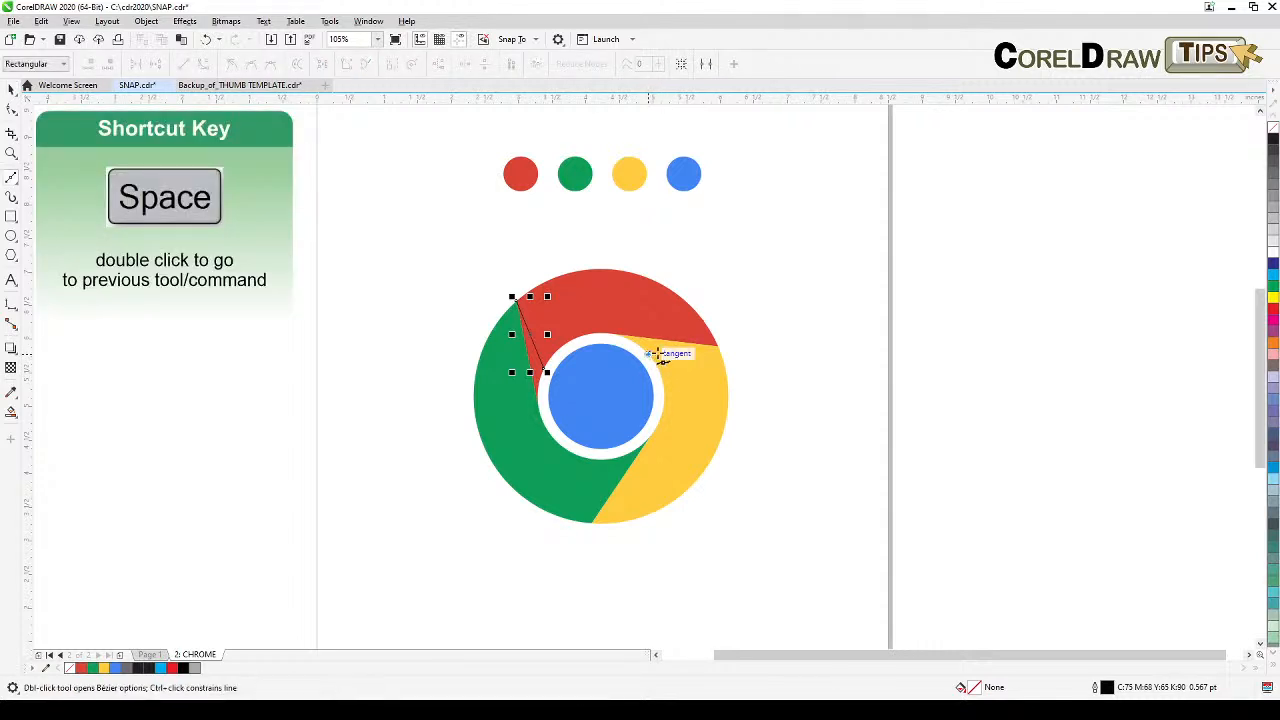
{"action": "left_click", "coordinate": [717, 347]}
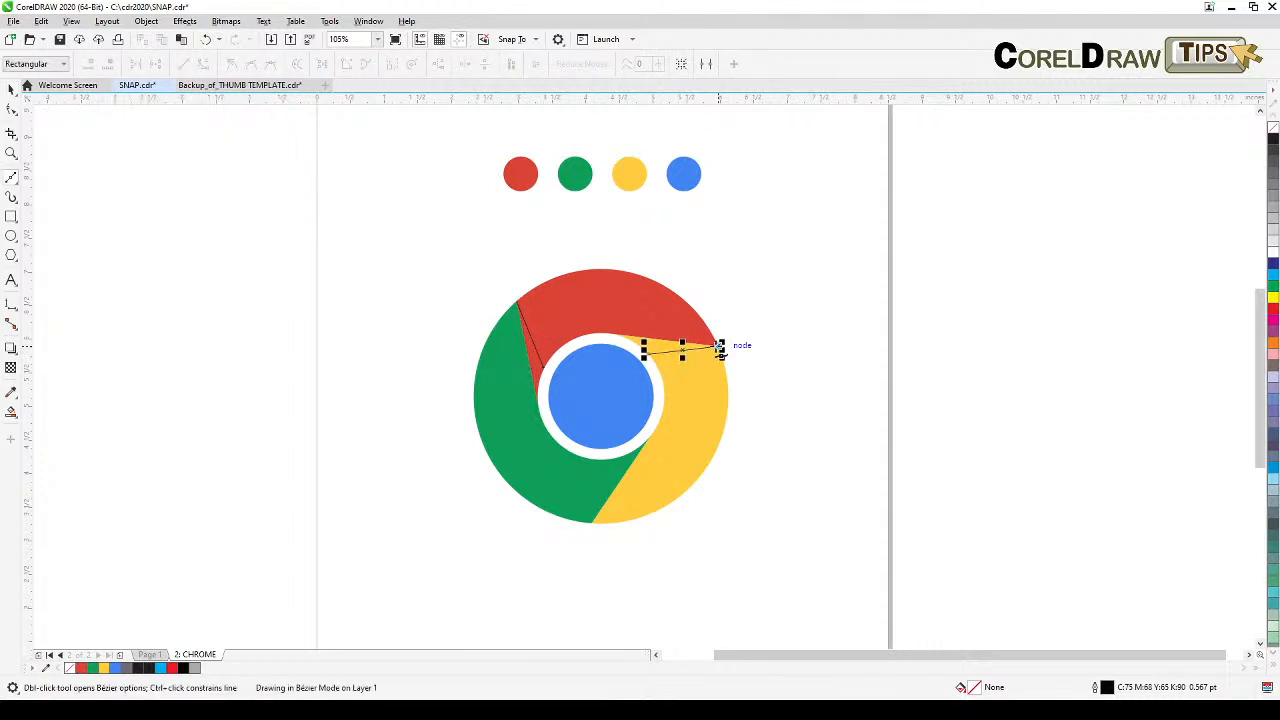
{"action": "key", "text": "space"}
{"action": "key", "text": "space"}
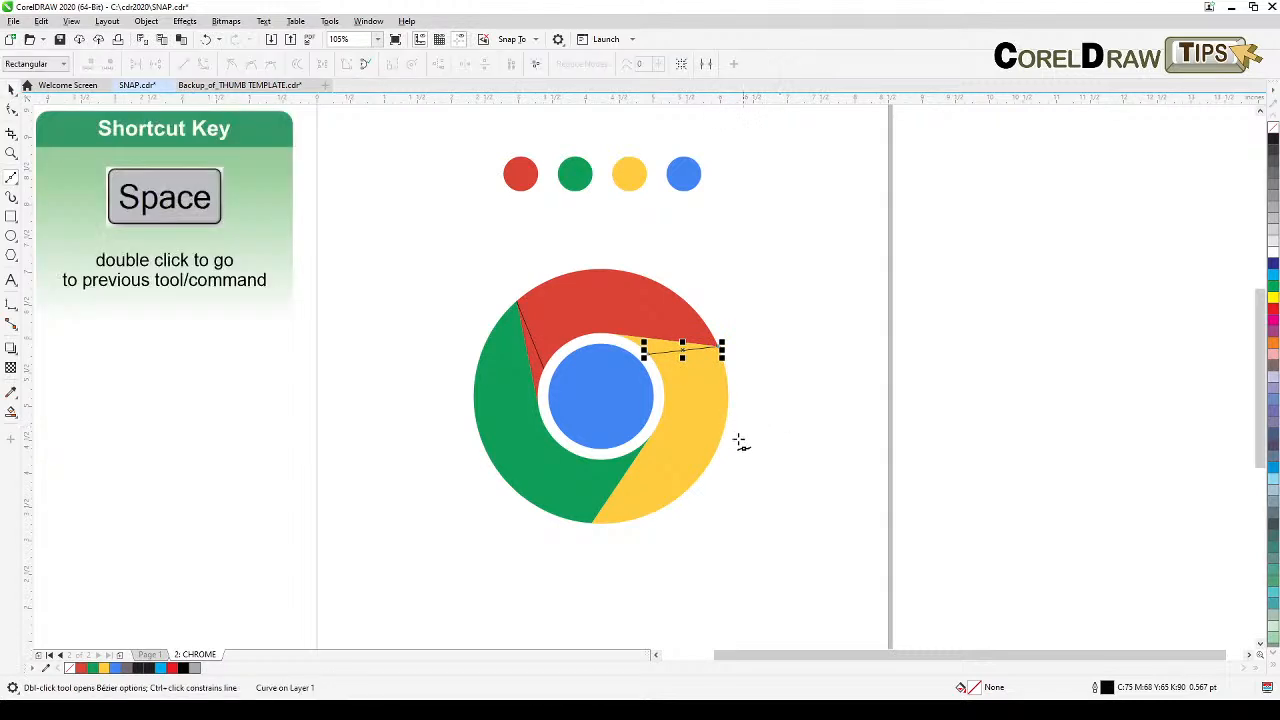
{"action": "left_click", "coordinate": [591, 522]}
{"action": "left_click", "coordinate": [611, 459]}
{"action": "key", "text": "space"}
{"action": "key", "text": "Escape"}
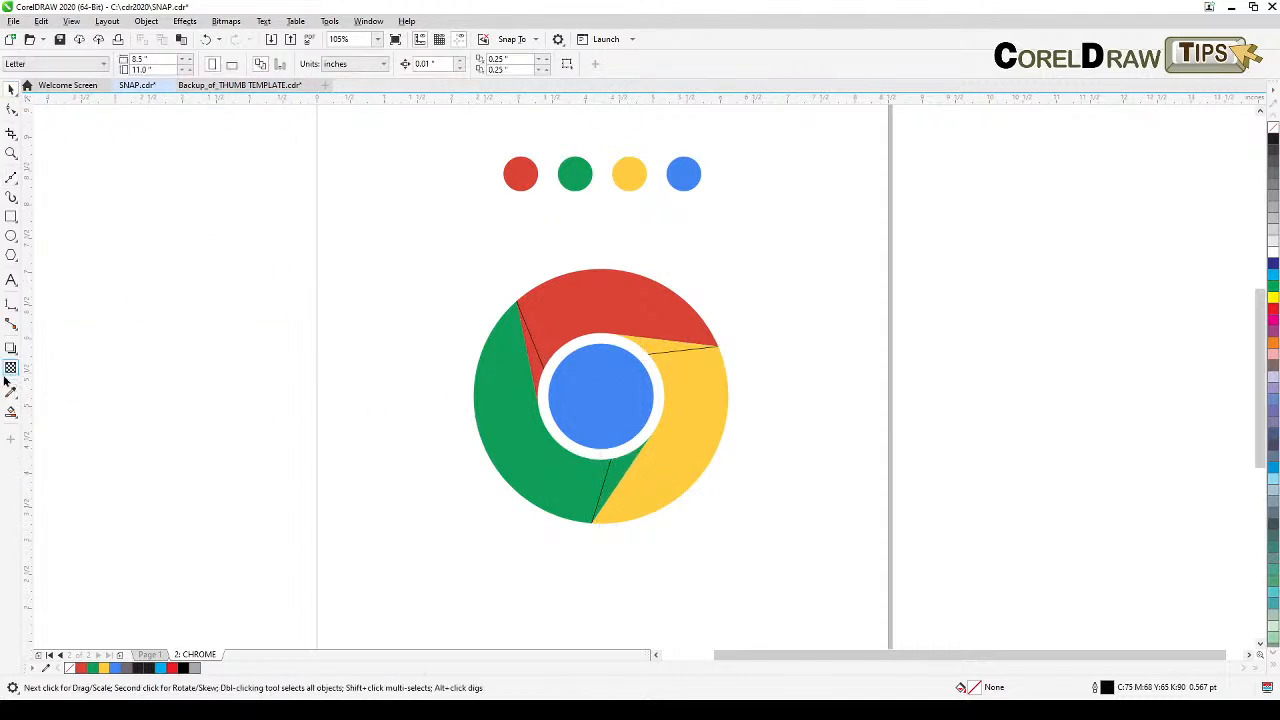
Step: Use Smart Fill to create filled objects from the three thin shadow wedges
{"action": "left_click", "coordinate": [13, 413]}
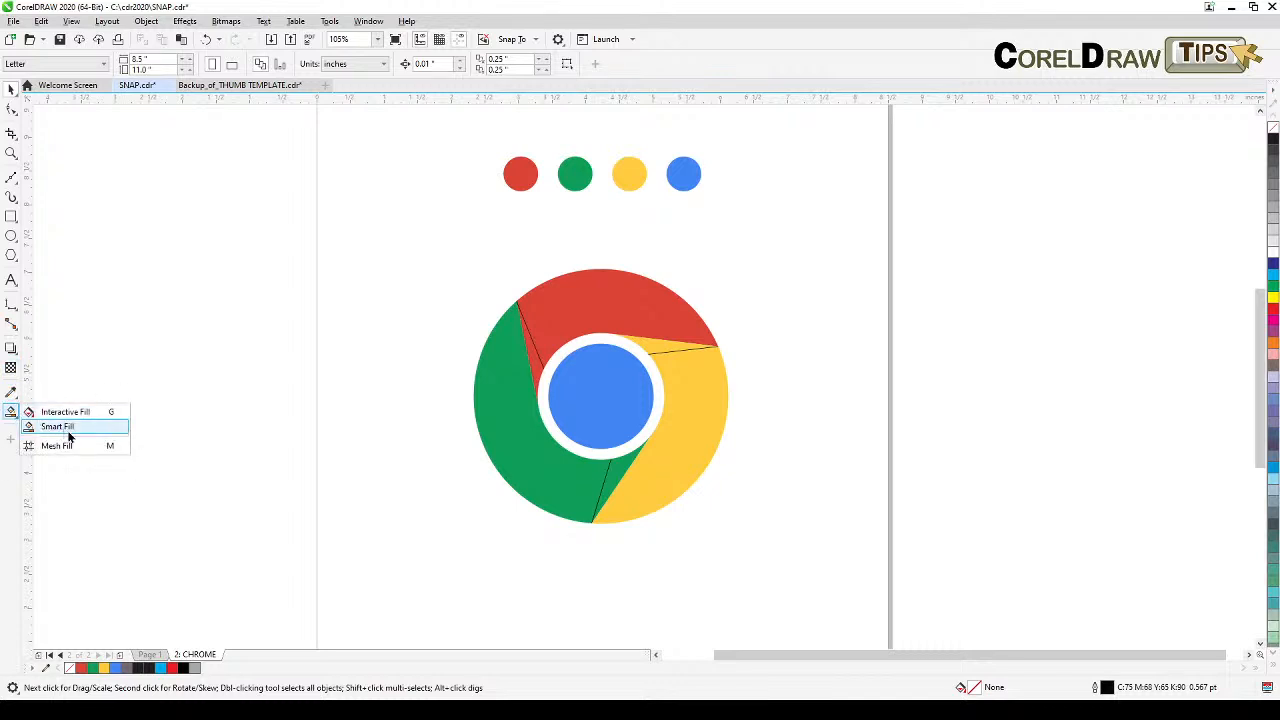
{"action": "left_click", "coordinate": [60, 427]}
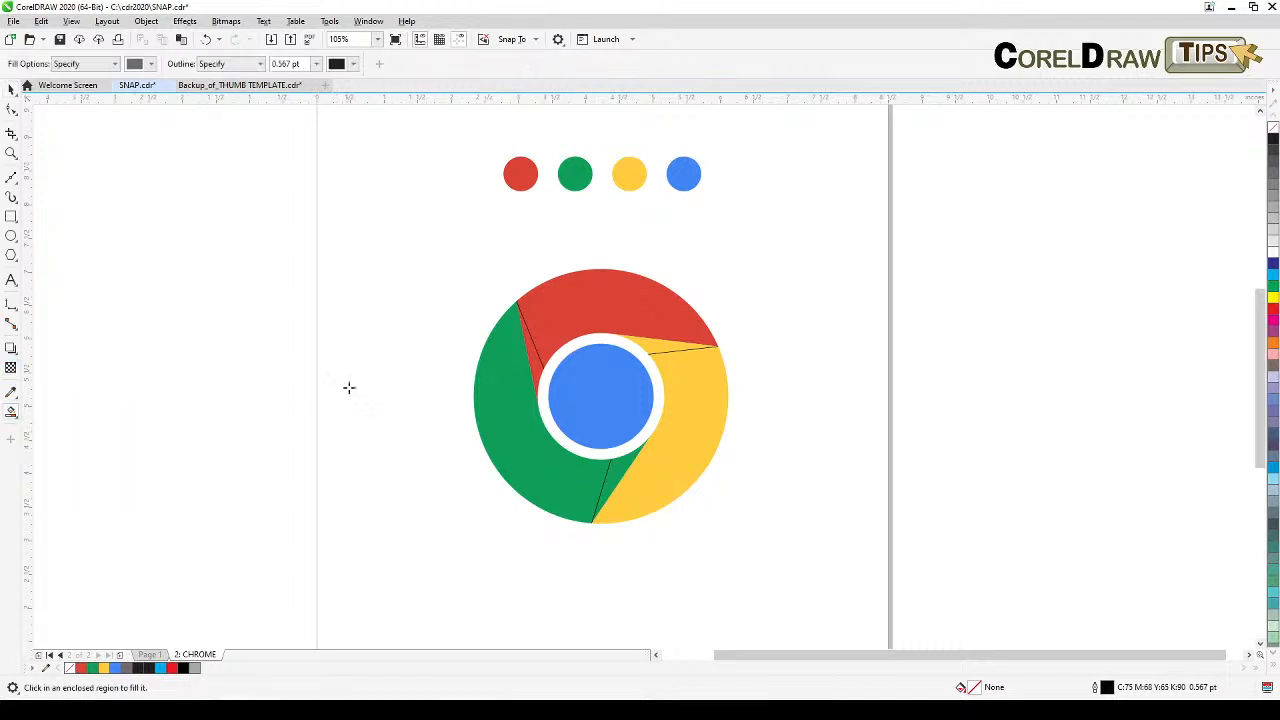
{"action": "left_click", "coordinate": [538, 364]}
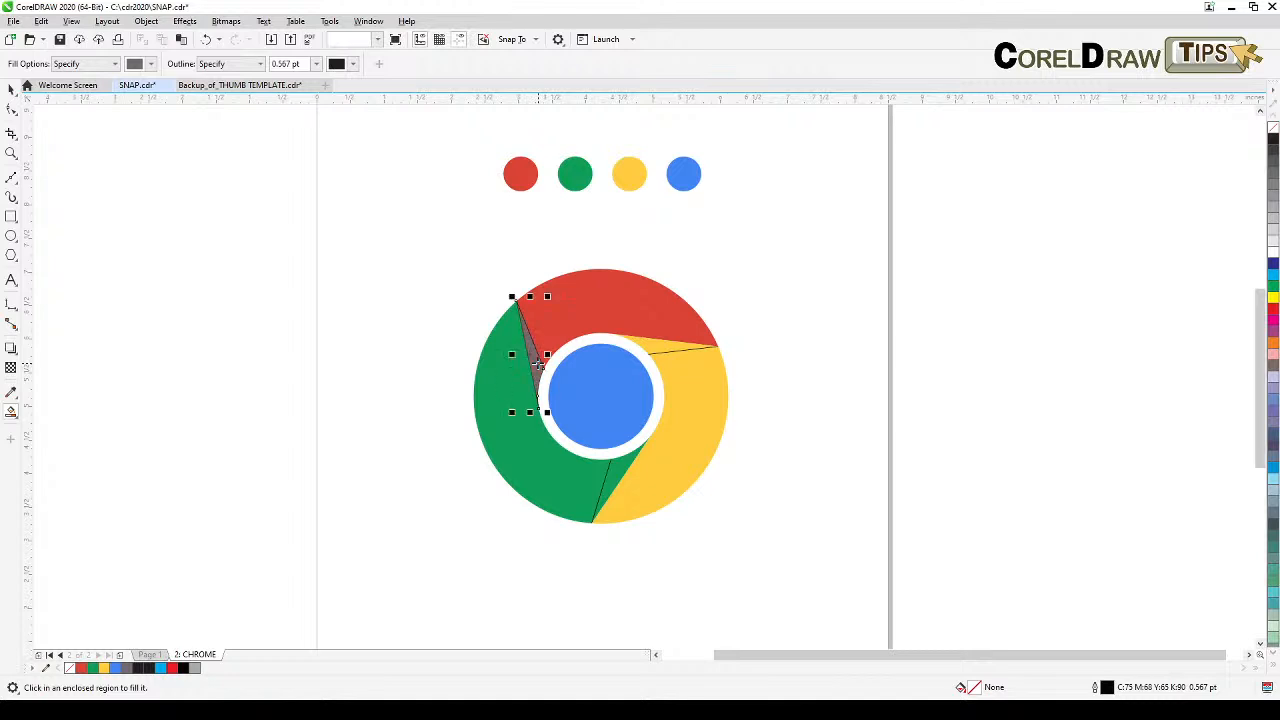
{"action": "left_click", "coordinate": [663, 349]}
{"action": "left_click", "coordinate": [614, 477]}
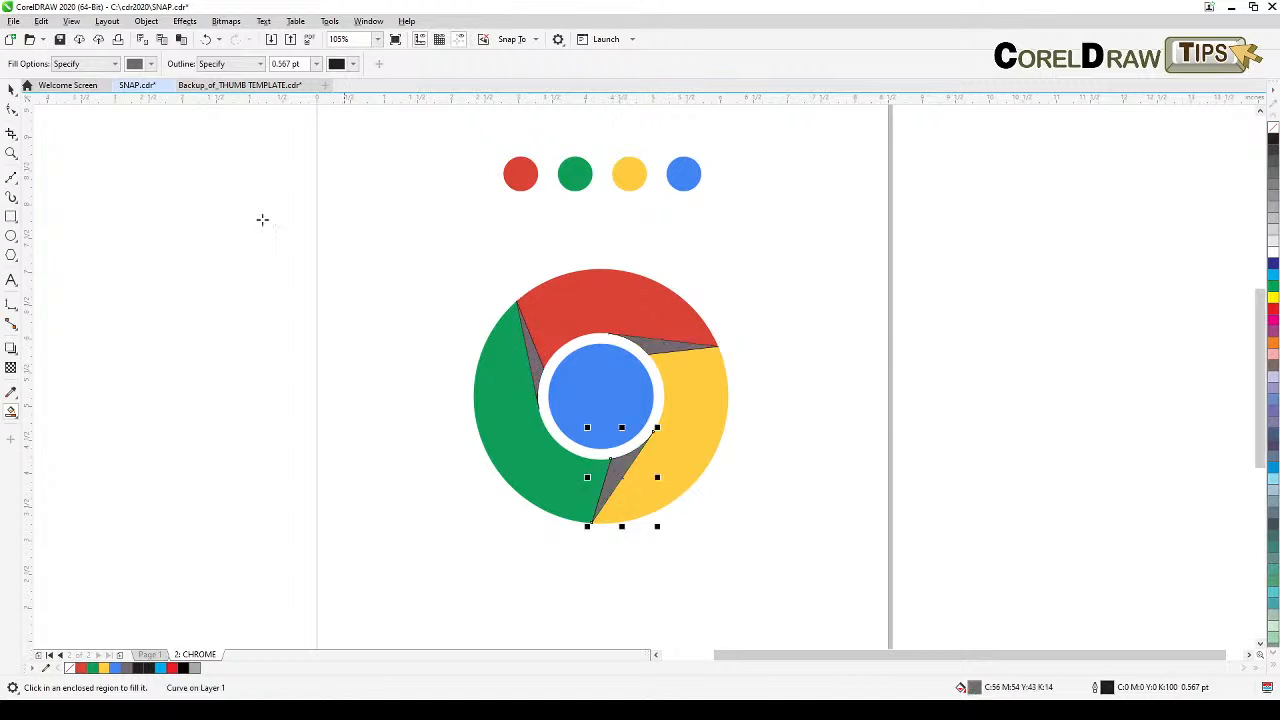
{"action": "left_click", "coordinate": [11, 88]}
{"action": "left_click", "coordinate": [424, 357]}
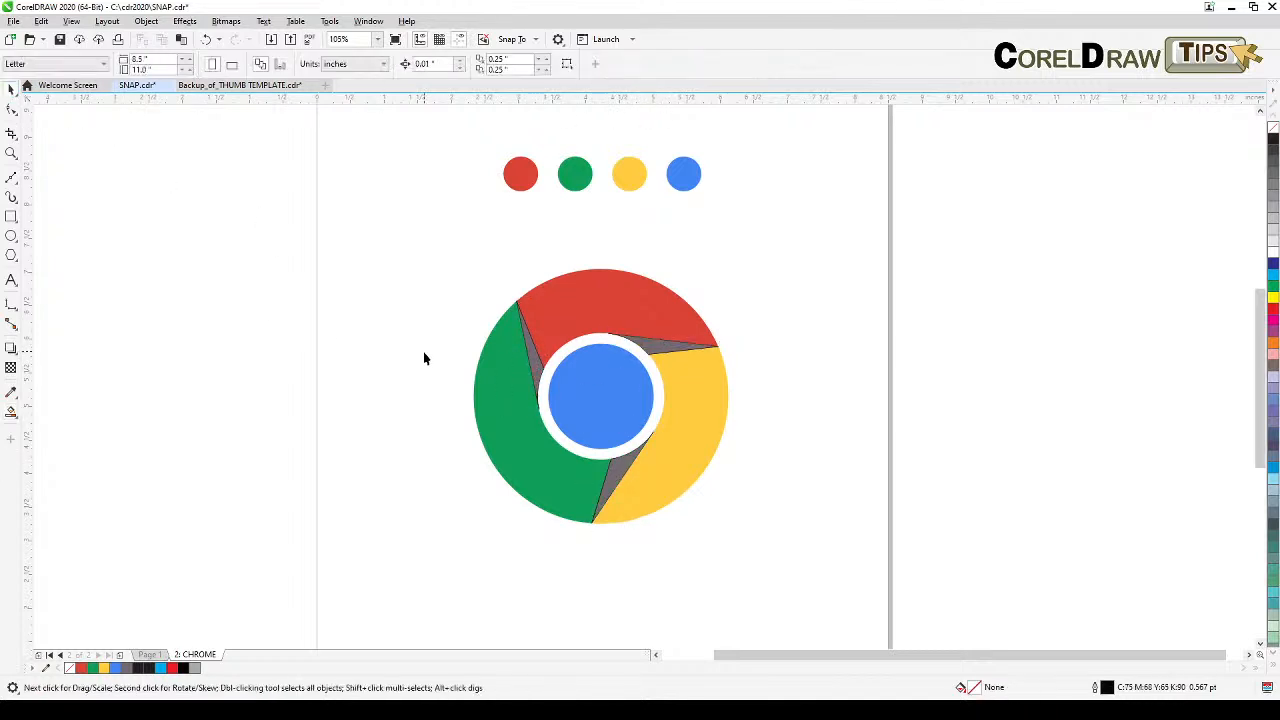
Step: Select the whole logo again and remove the outlines from the new shadow lines and wedges
{"action": "left_click_drag", "start_coordinate": [411, 231], "coordinate": [790, 586]}
{"action": "right_click", "coordinate": [1273, 128]}
{"action": "left_click", "coordinate": [1095, 236]}
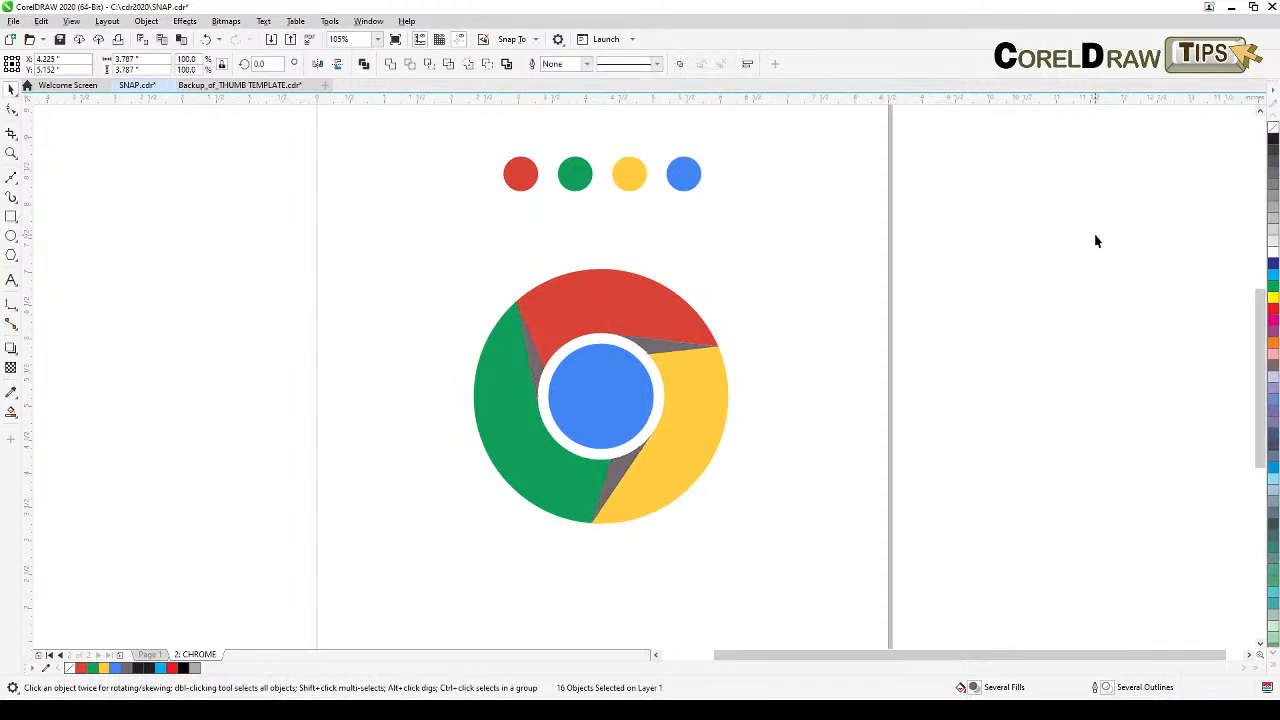
Step: Select the three shadow wedges and fill them with black
{"action": "left_click", "coordinate": [535, 363]}
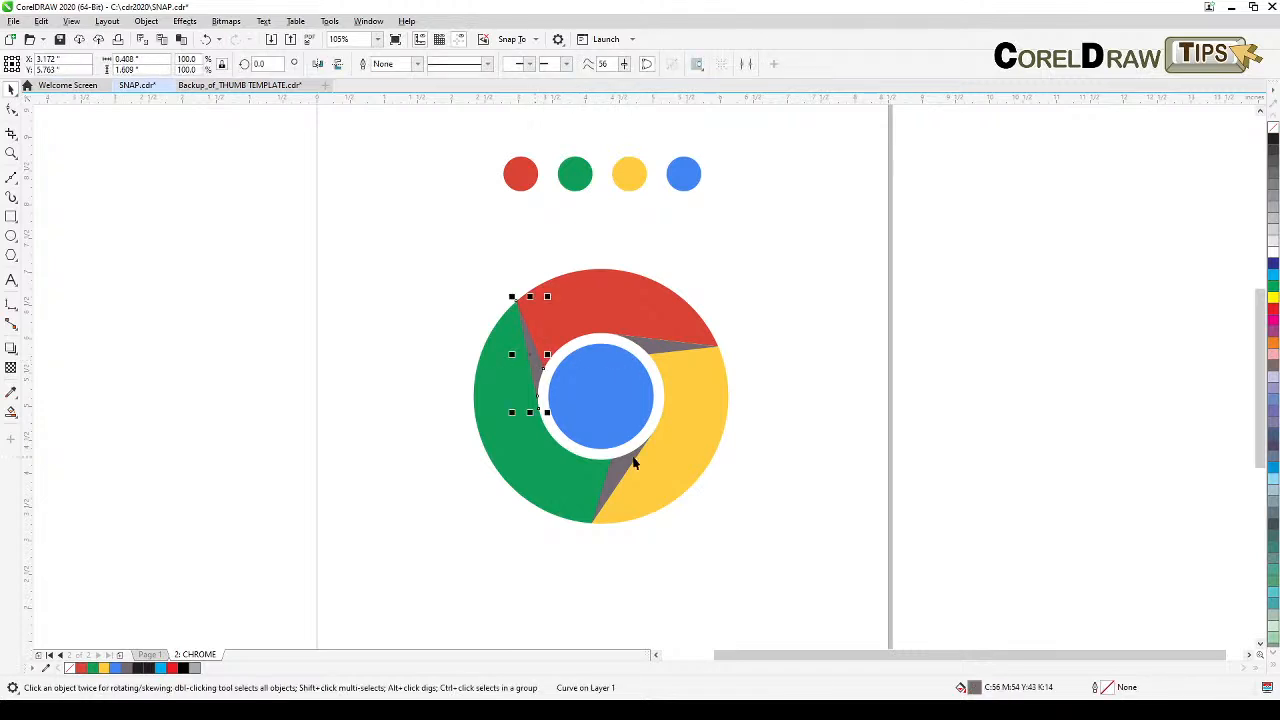
{"action": "left_click", "coordinate": [104, 346]}
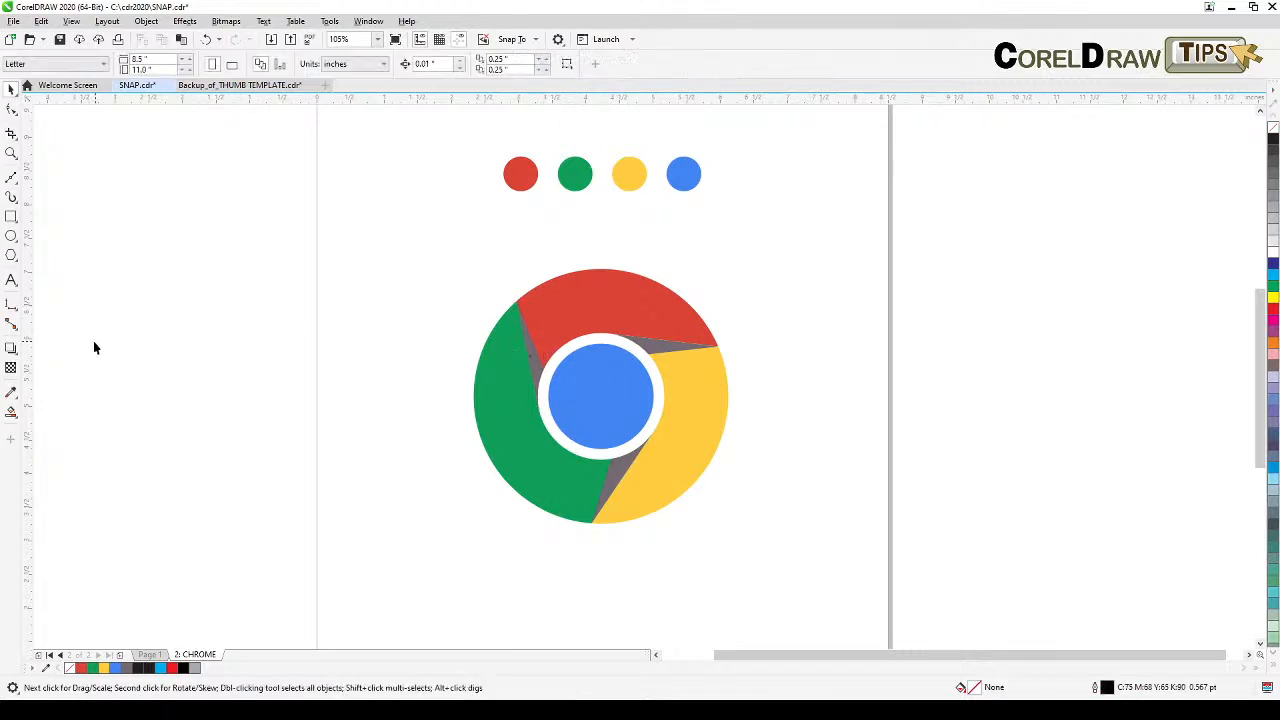
{"action": "left_click", "coordinate": [530, 362]}
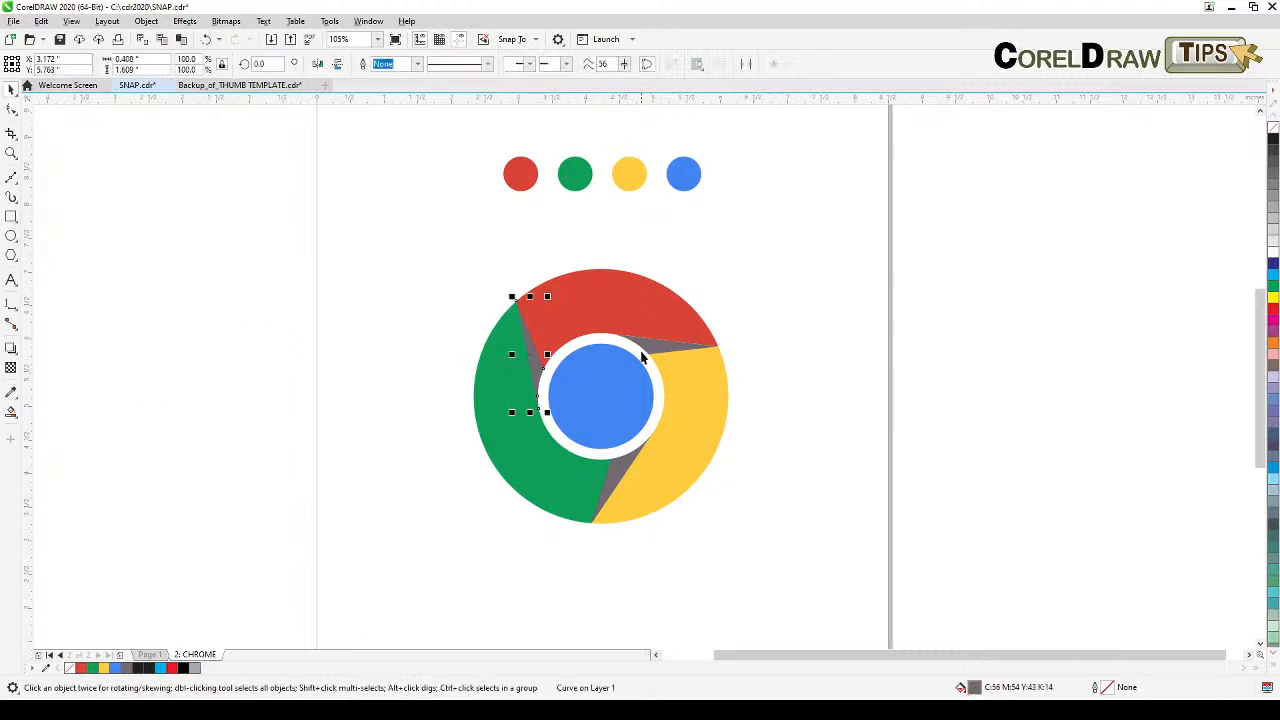
{"action": "left_click", "coordinate": [650, 347], "text": "shift"}
{"action": "left_click", "coordinate": [623, 466], "text": "shift"}
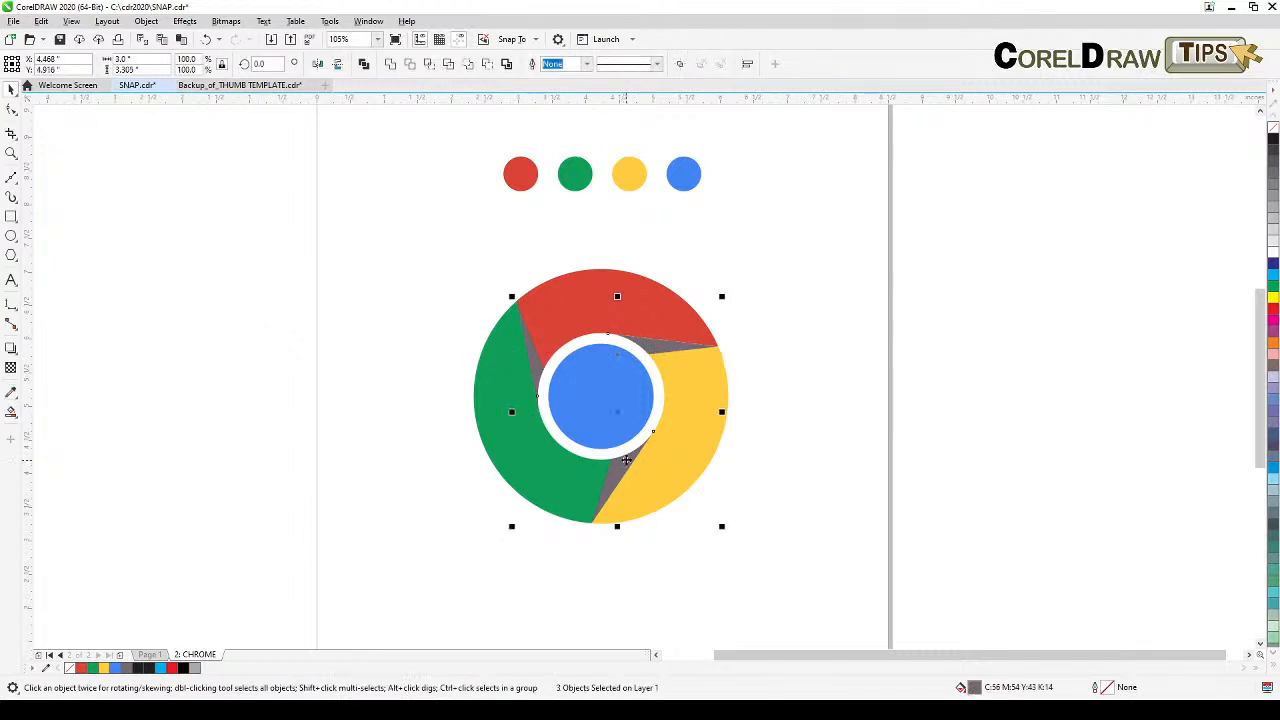
{"action": "left_click", "coordinate": [1273, 140]}
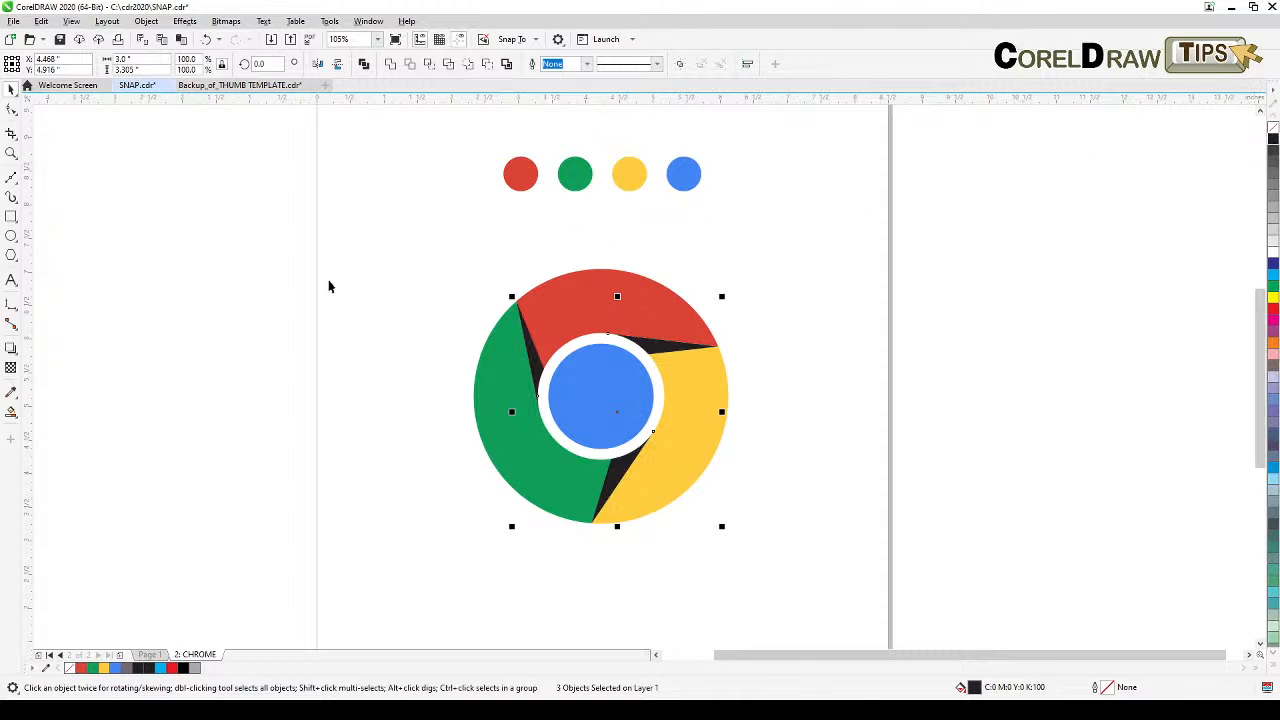
Step: Apply a uniform transparency of 86 to the black shadow wedges, then deselect them
{"action": "left_click", "coordinate": [11, 369]}
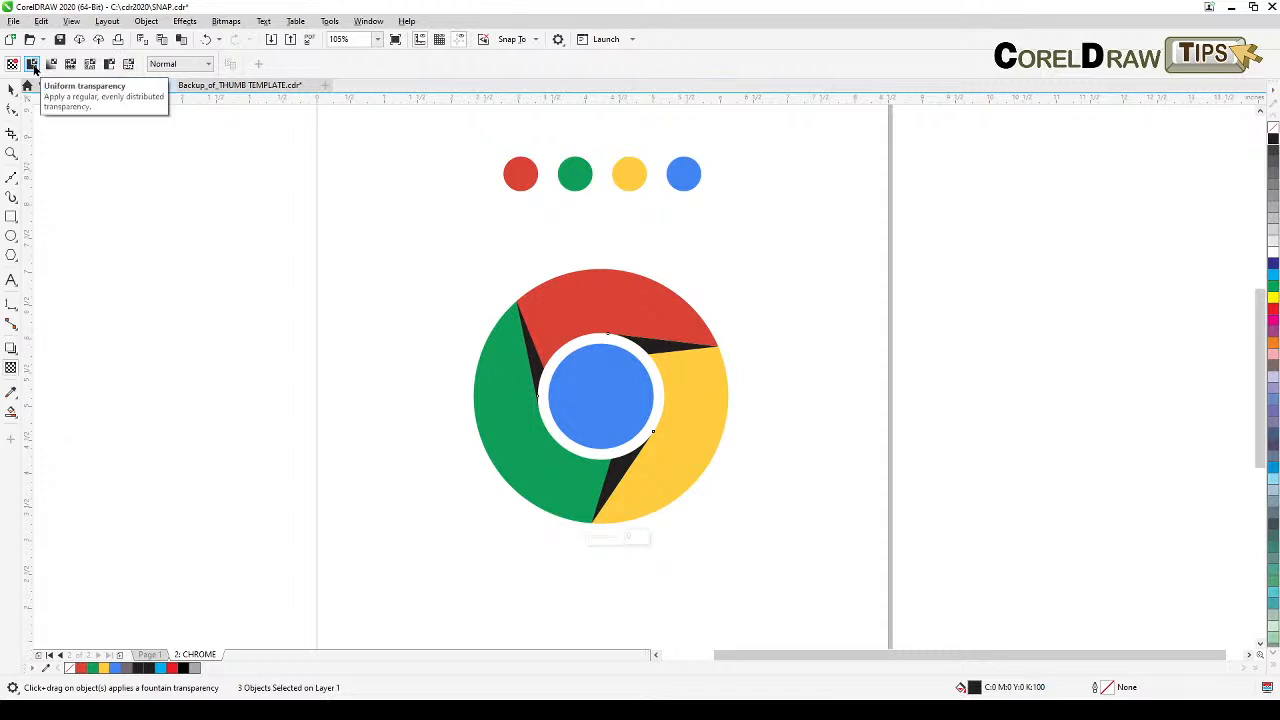
{"action": "left_click", "coordinate": [33, 65]}
{"action": "left_click", "coordinate": [284, 64]}
{"action": "mouse_move", "coordinate": [288, 80]}
{"action": "left_mouse_down"}
{"action": "mouse_move", "coordinate": [302, 87]}
{"action": "mouse_move", "coordinate": [291, 84]}
{"action": "left_mouse_up"}
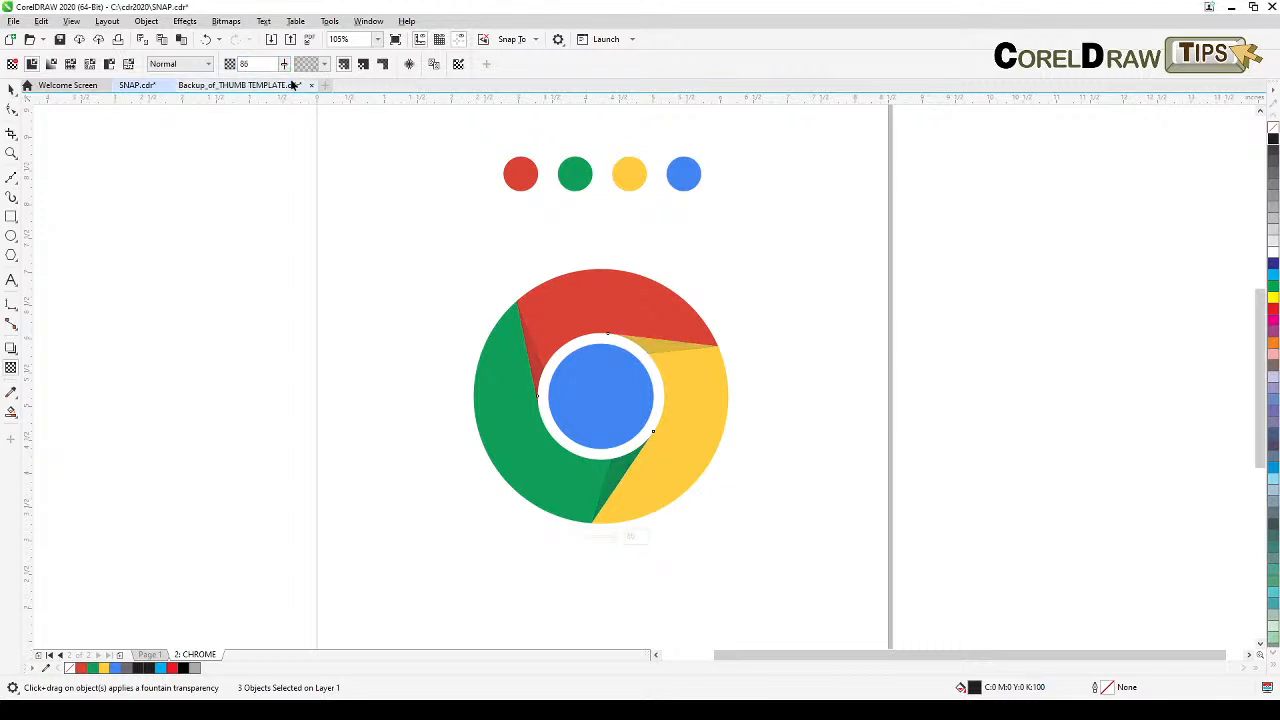
{"action": "left_click", "coordinate": [12, 89]}
{"action": "left_click", "coordinate": [117, 197]}
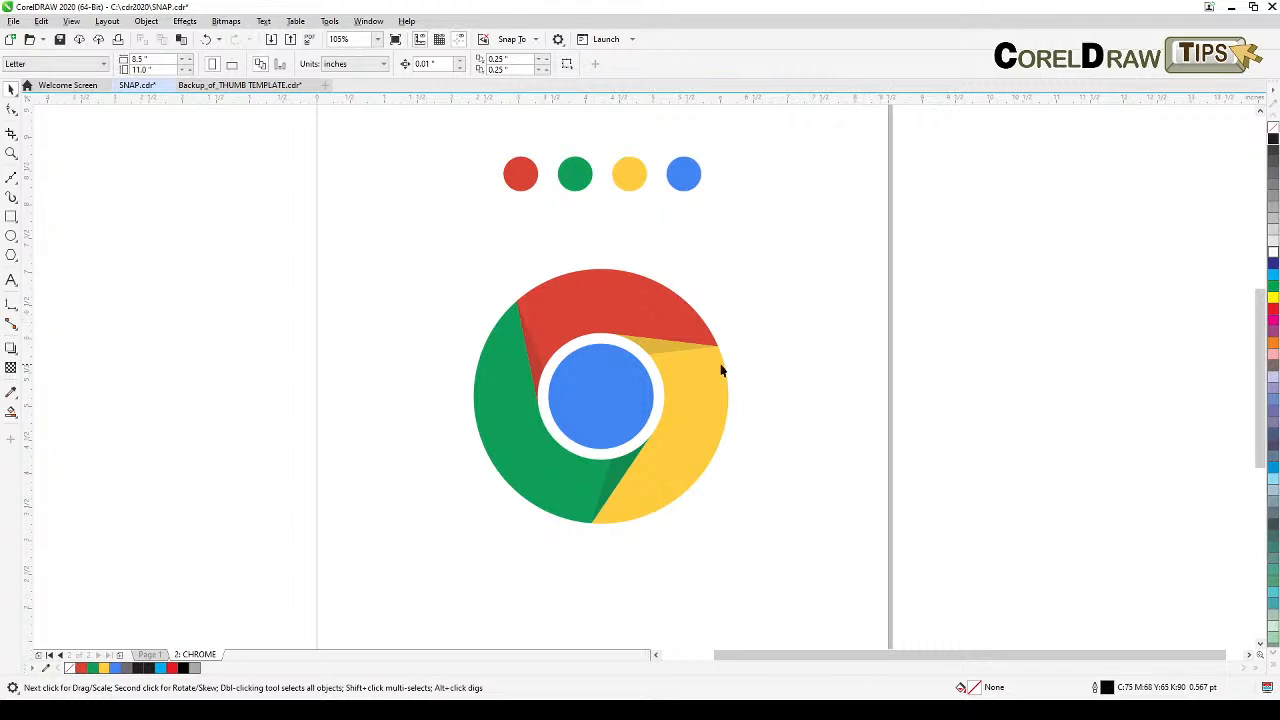
Step: Turn off snapping to objects
{"action": "left_click", "coordinate": [74, 22]}
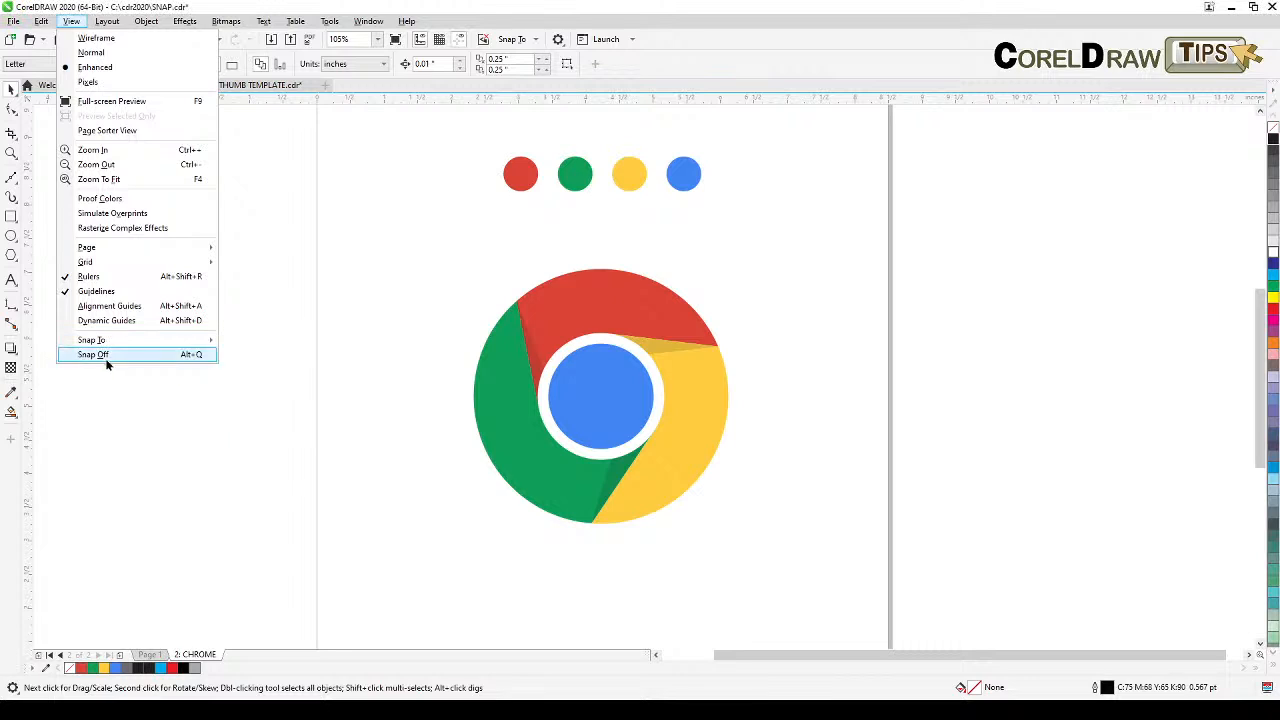
{"action": "mouse_move", "coordinate": [111, 340]}
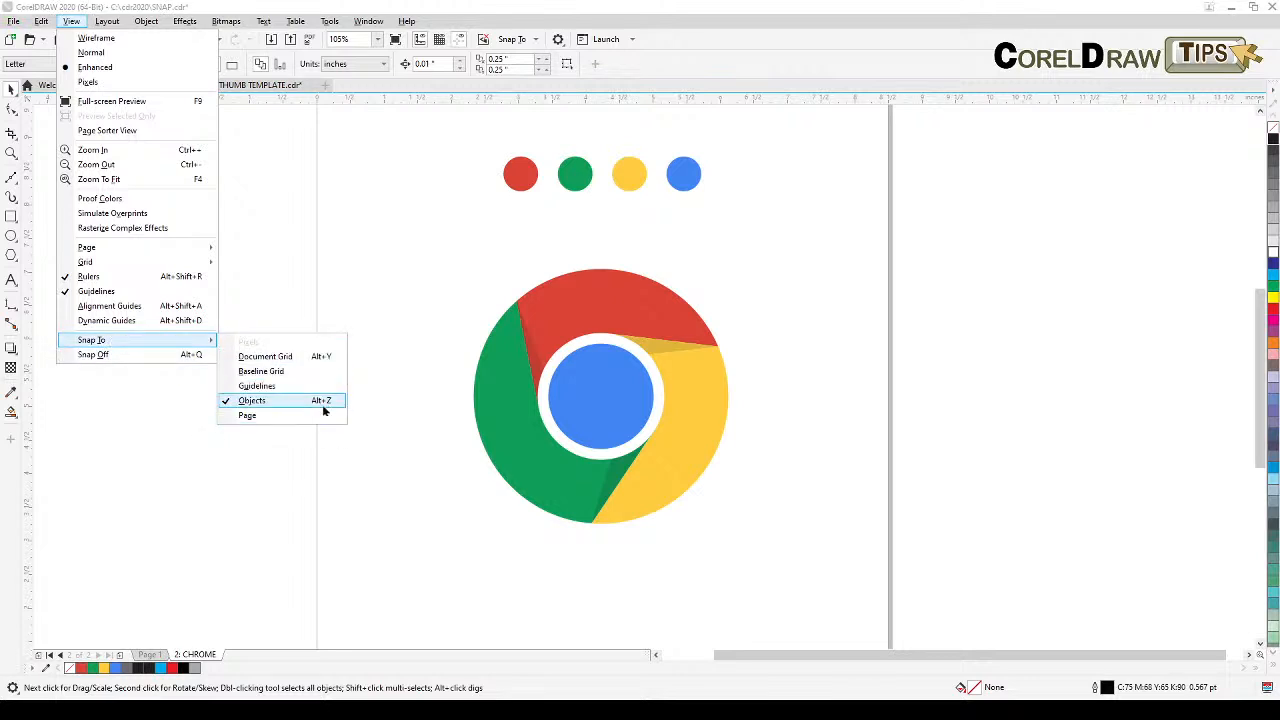
{"action": "left_click", "coordinate": [431, 522]}
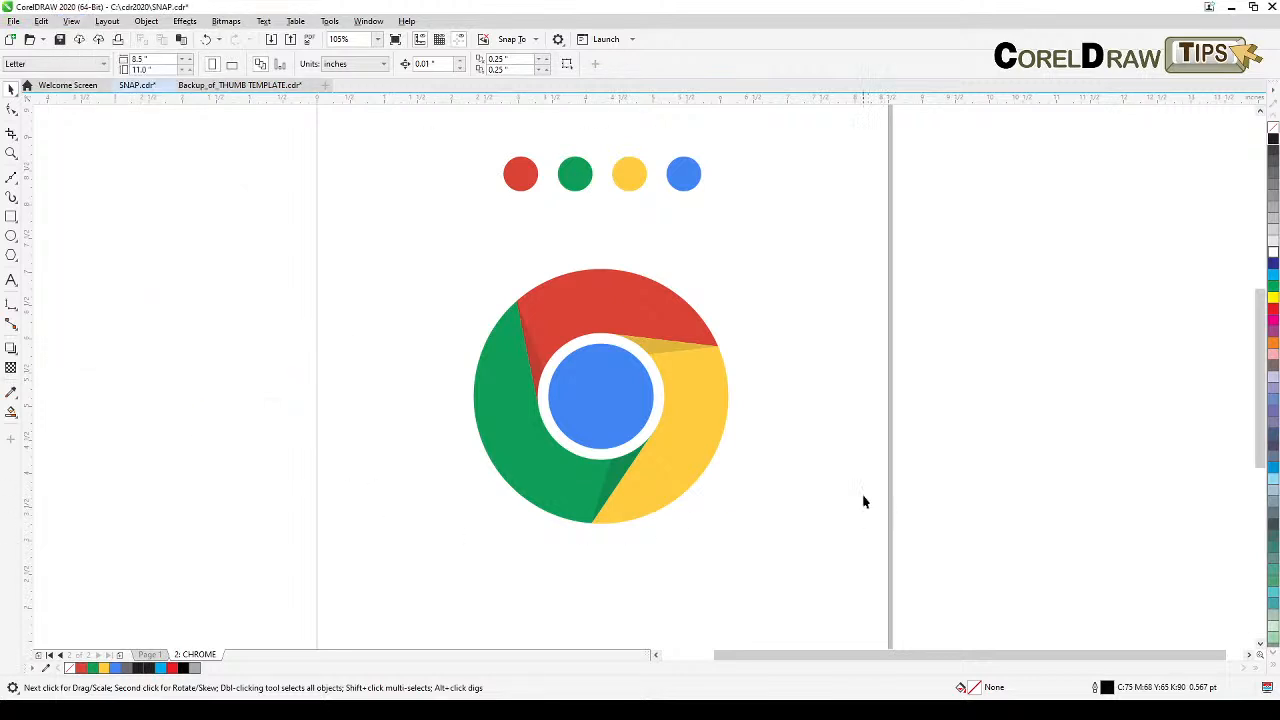